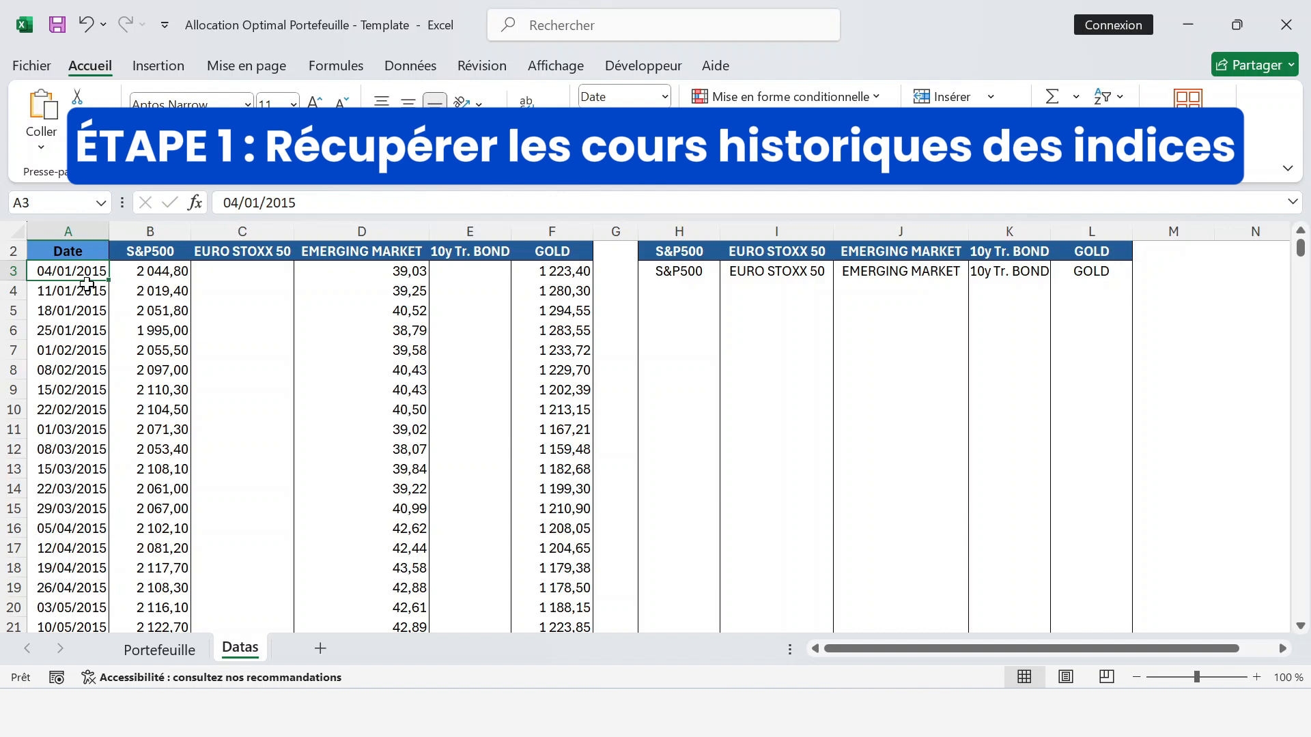
Step: Examine the closing-price columns of the Datas sheet, focusing on EURO STOXX 50 and 10y Tr. BOND
{"action": "key", "text": "Right"}
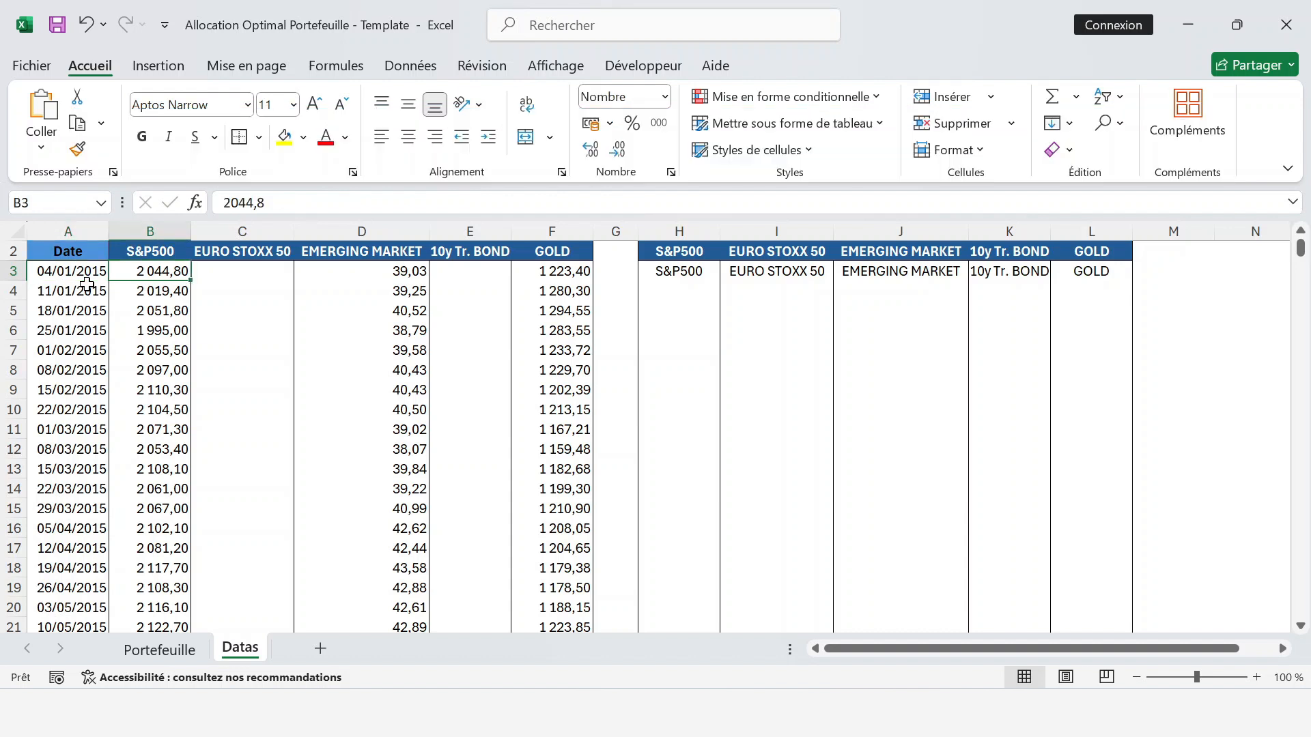
{"action": "key", "text": "Up"}
{"action": "key", "text": "Right"}
{"action": "key", "text": "Down"}
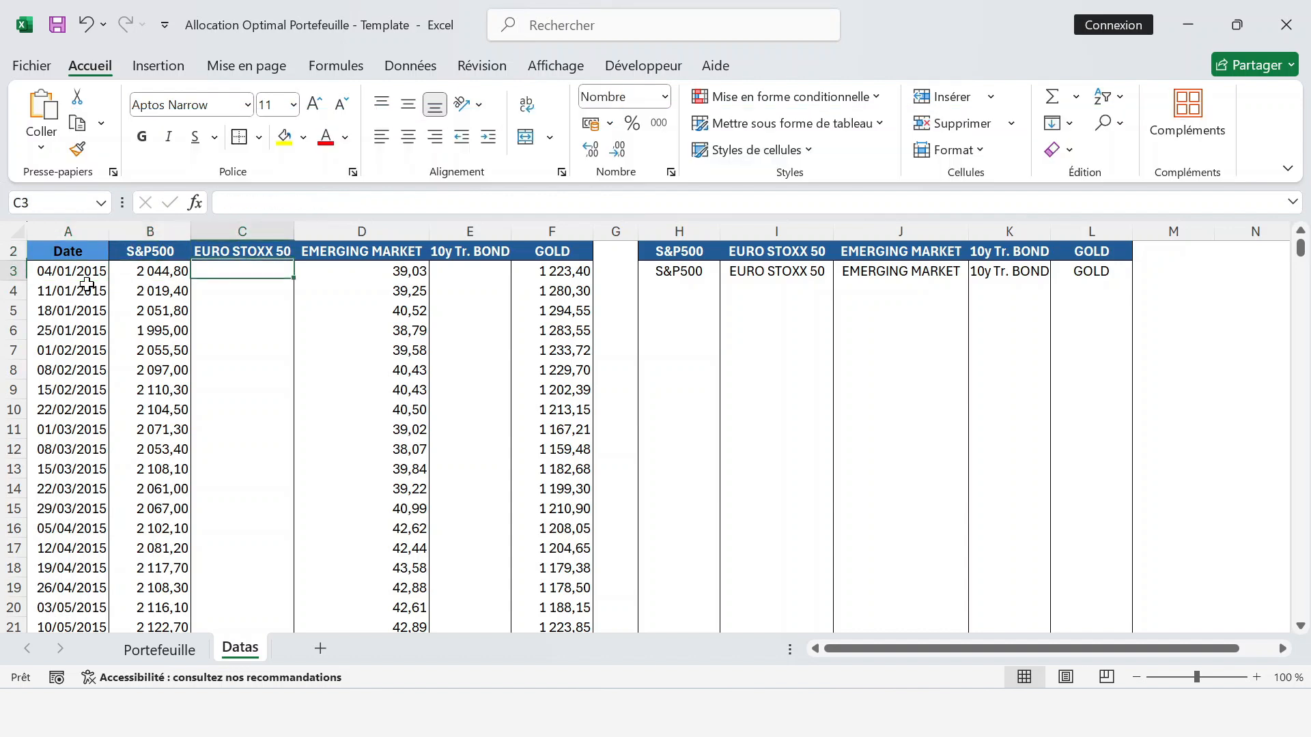
{"action": "key", "text": "shift+Down"}
{"action": "key", "text": "shift+Down"}
{"action": "key", "text": "shift+Down"}
{"action": "key", "text": "shift+Down"}
{"action": "key", "text": "shift+Down"}
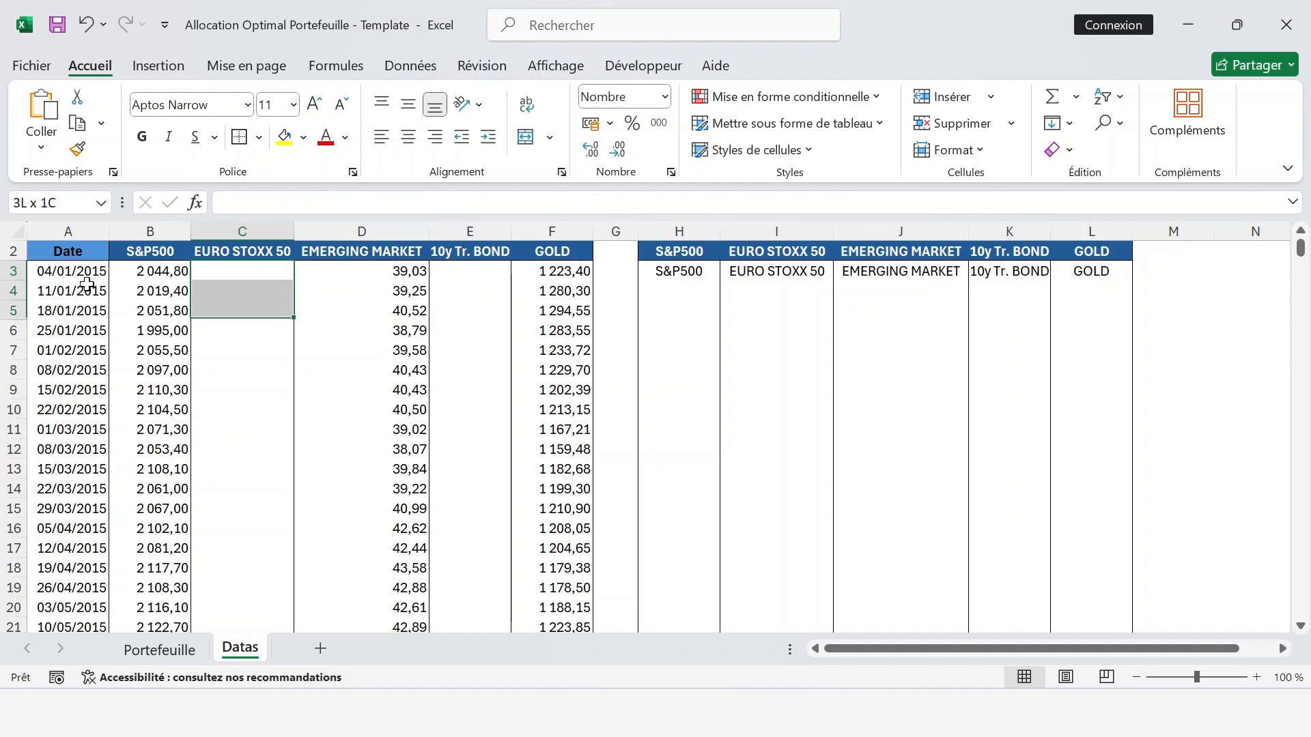
{"action": "key", "text": "Right"}
{"action": "key", "text": "Right"}
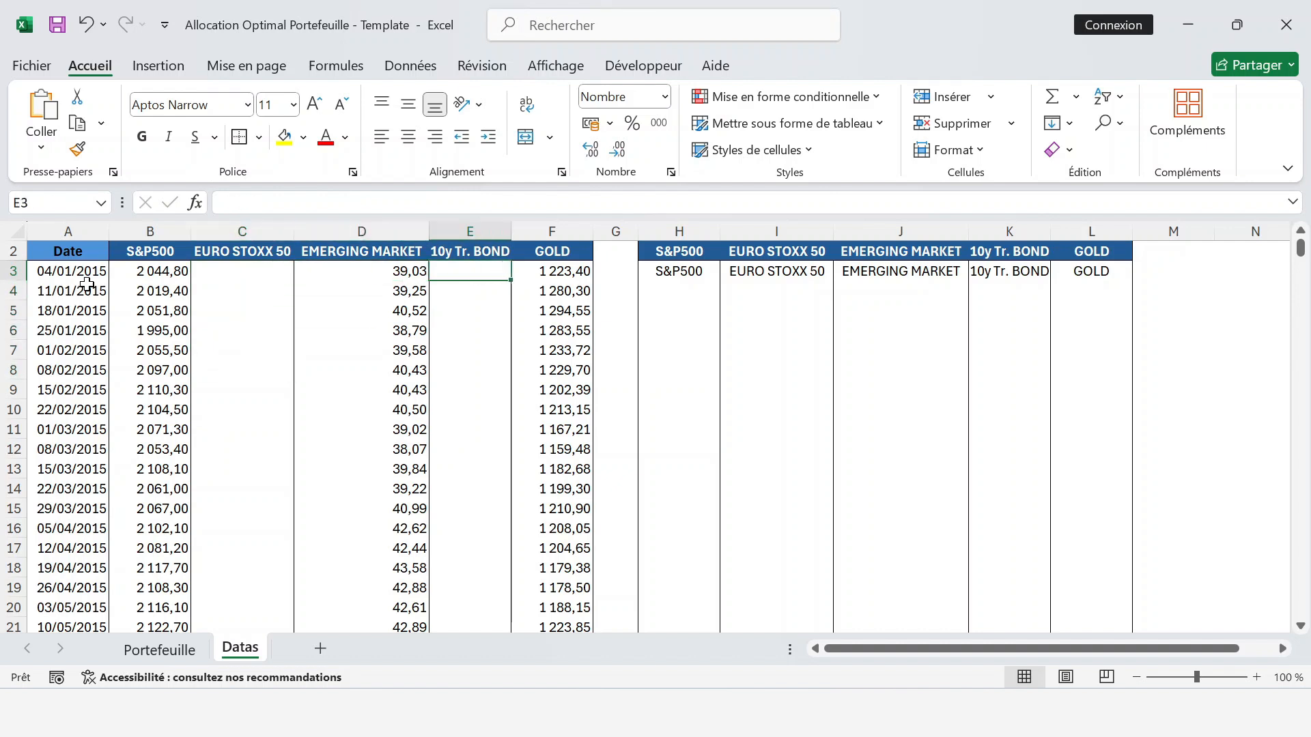
{"action": "key", "text": "shift+Down"}
{"action": "key", "text": "shift+Down"}
{"action": "key", "text": "shift+Down"}
{"action": "key", "text": "shift+Down"}
{"action": "key", "text": "shift+Down"}
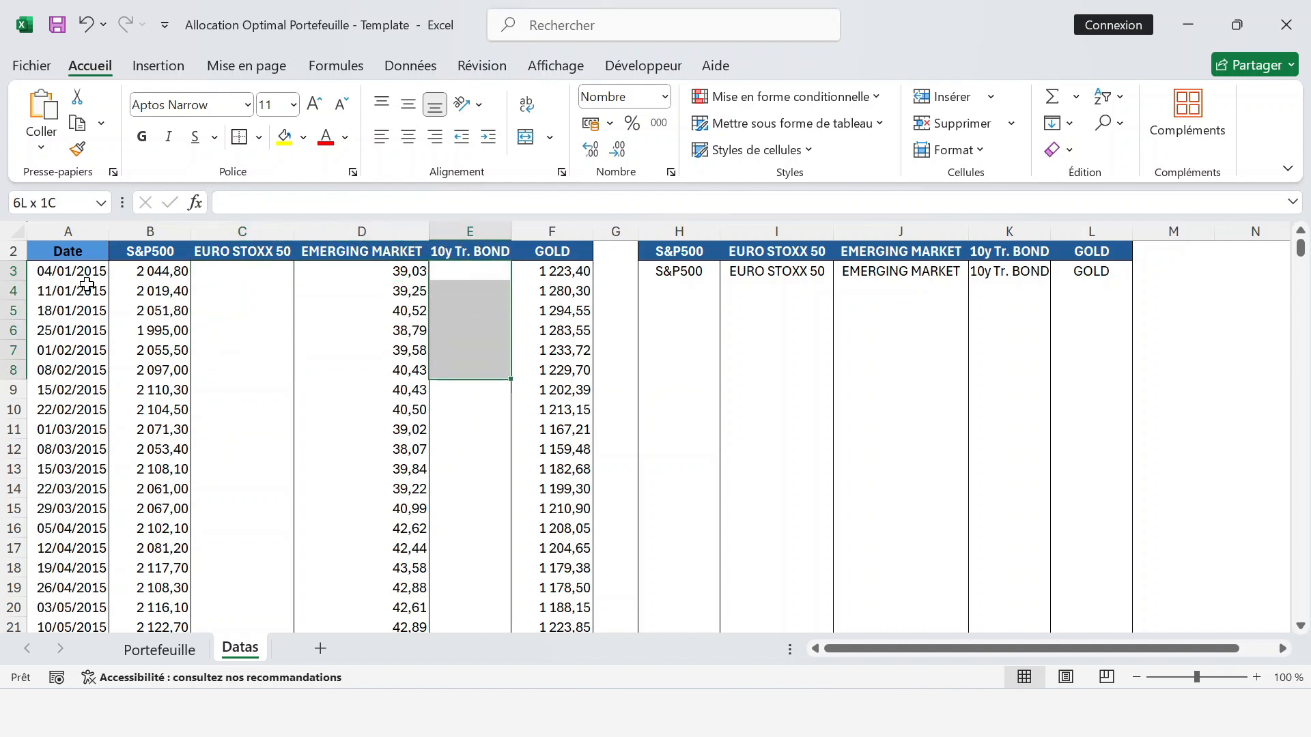
{"action": "key", "text": "Up"}
{"action": "key", "text": "Up"}
{"action": "key", "text": "Down"}
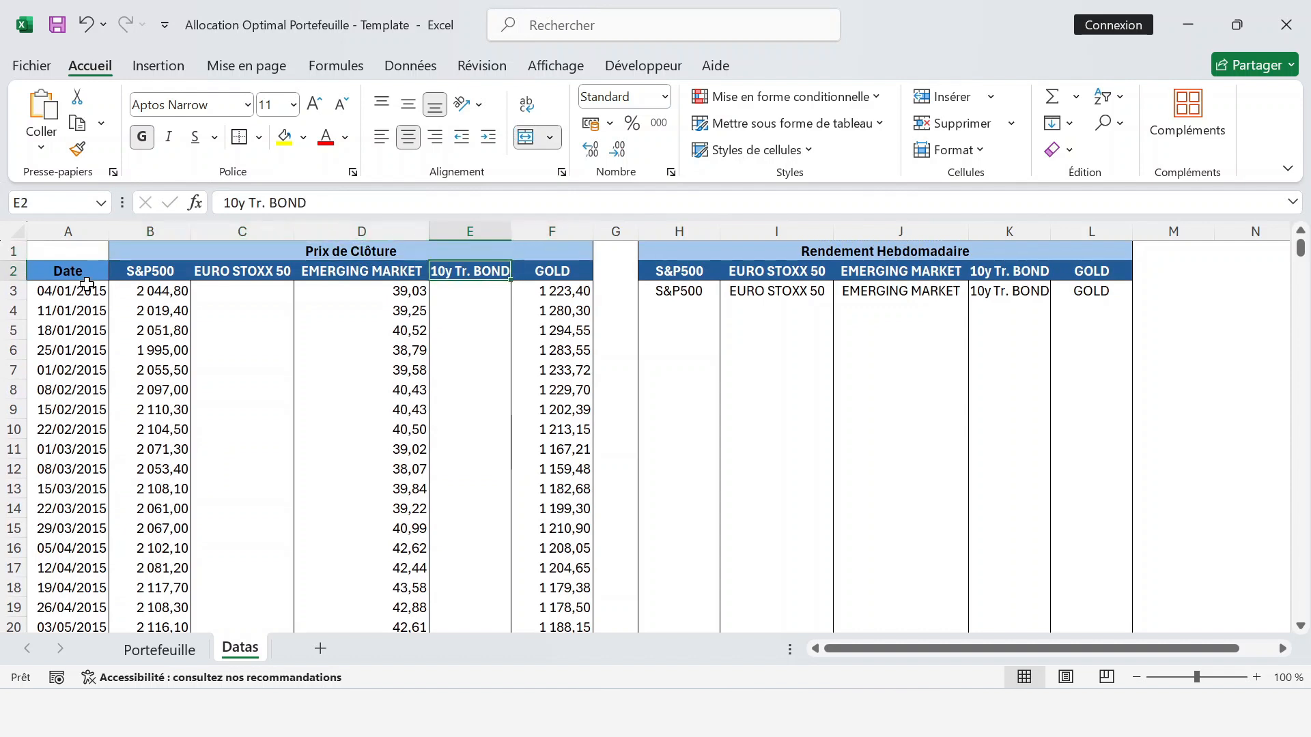
{"action": "key", "text": "Down"}
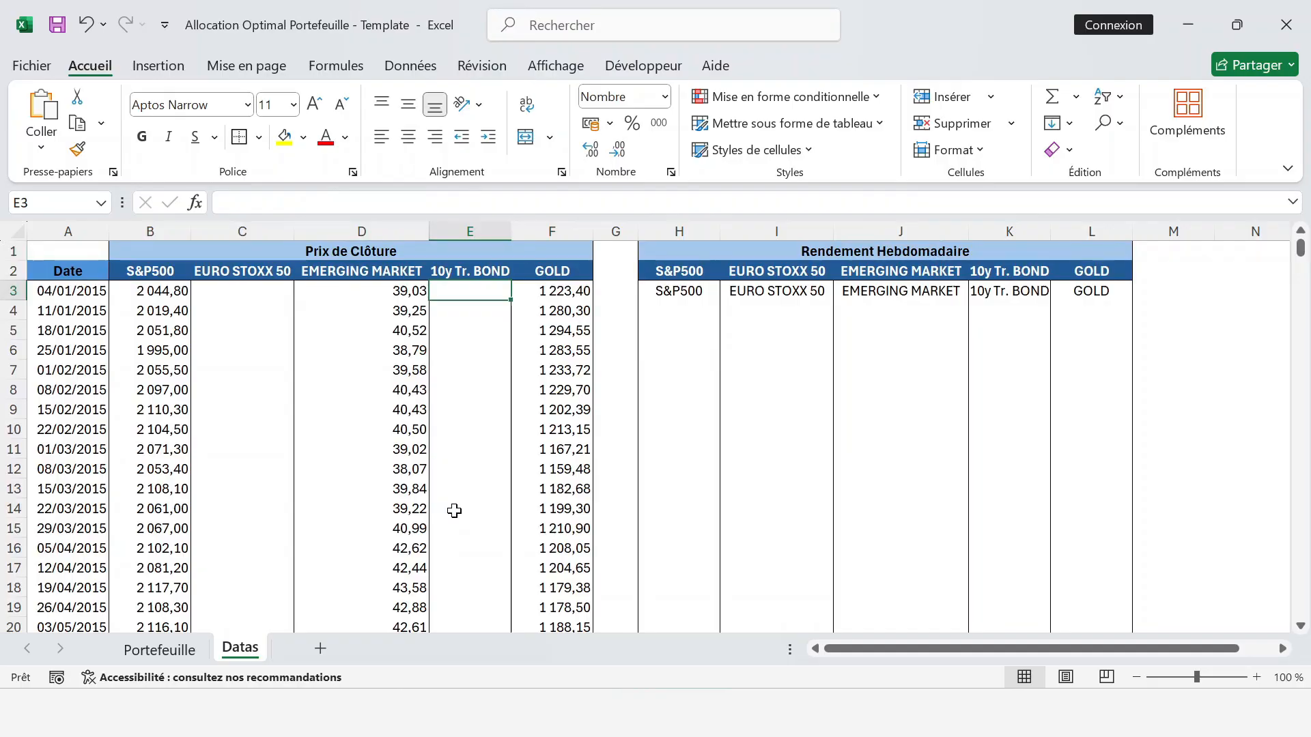
Step: Switch to the browser and copy the ISIN of the HSBC EURO STOXX 50 UCITS ETF EUR from its justETF page
{"action": "key", "text": "alt+Tab"}
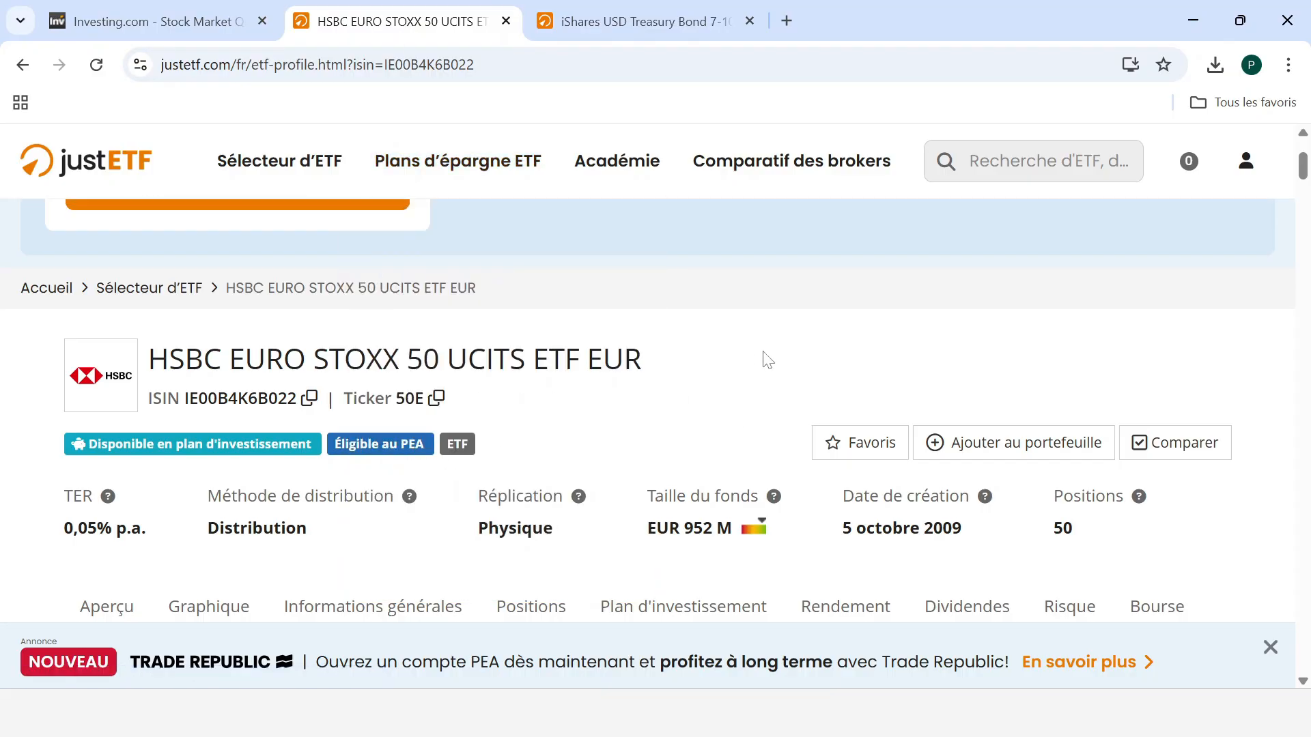
{"action": "scroll", "coordinate": [768, 360], "scroll_direction": "up", "scroll_amount": 1}
{"action": "scroll", "coordinate": [767, 361], "scroll_direction": "down", "scroll_amount": 3}
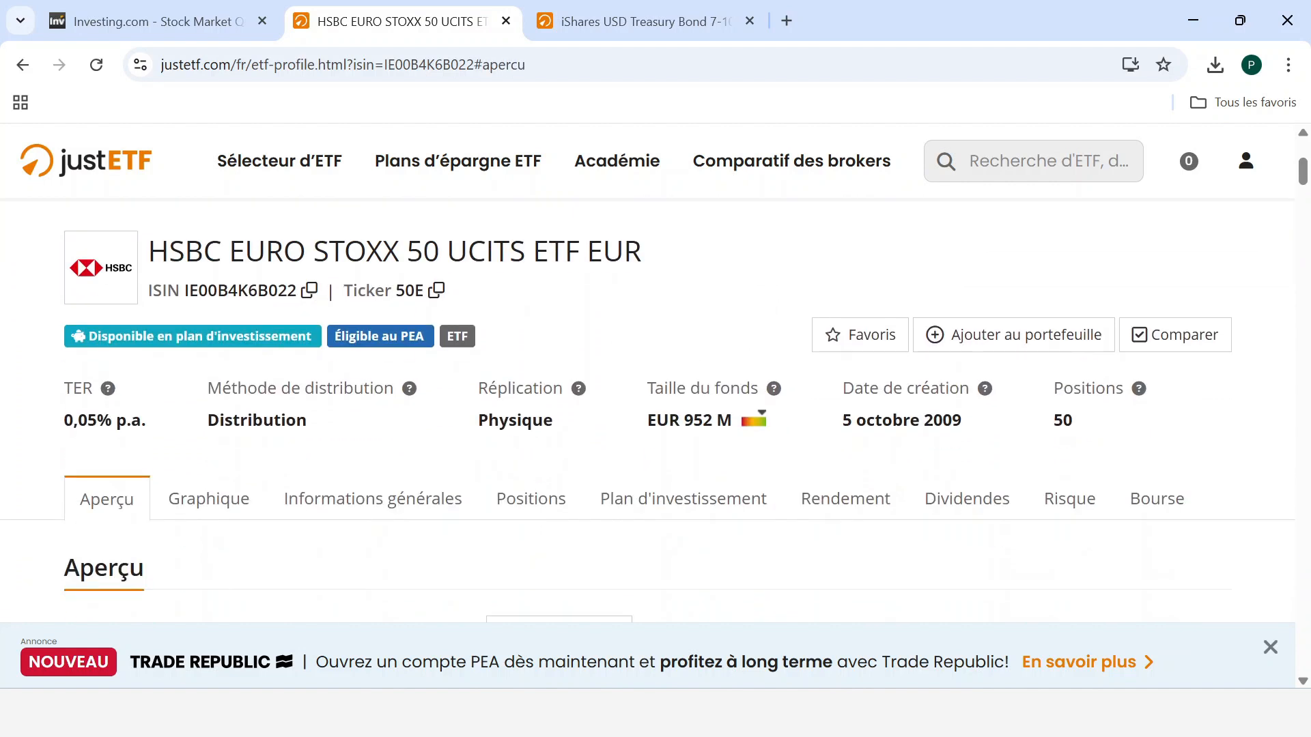
{"action": "left_click_drag", "start_coordinate": [148, 252], "coordinate": [645, 268]}
{"action": "left_click", "coordinate": [589, 297]}
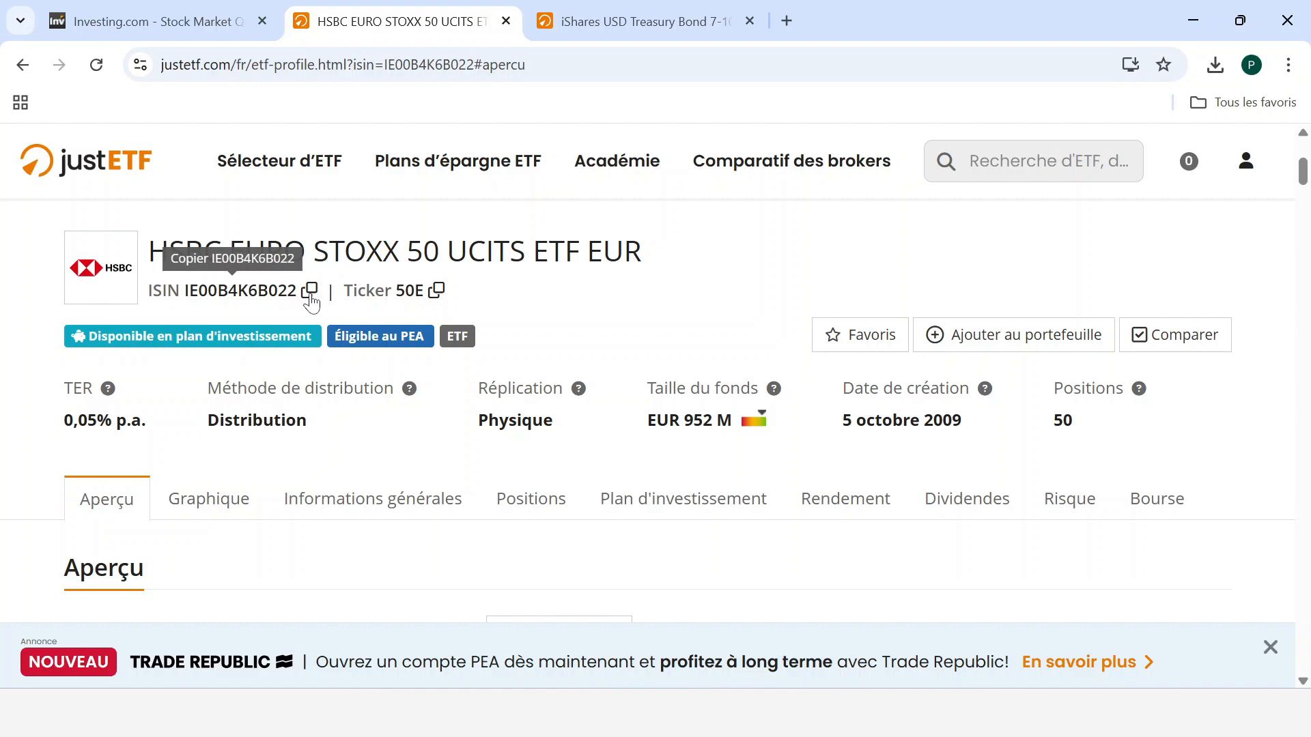
{"action": "left_click", "coordinate": [311, 293]}
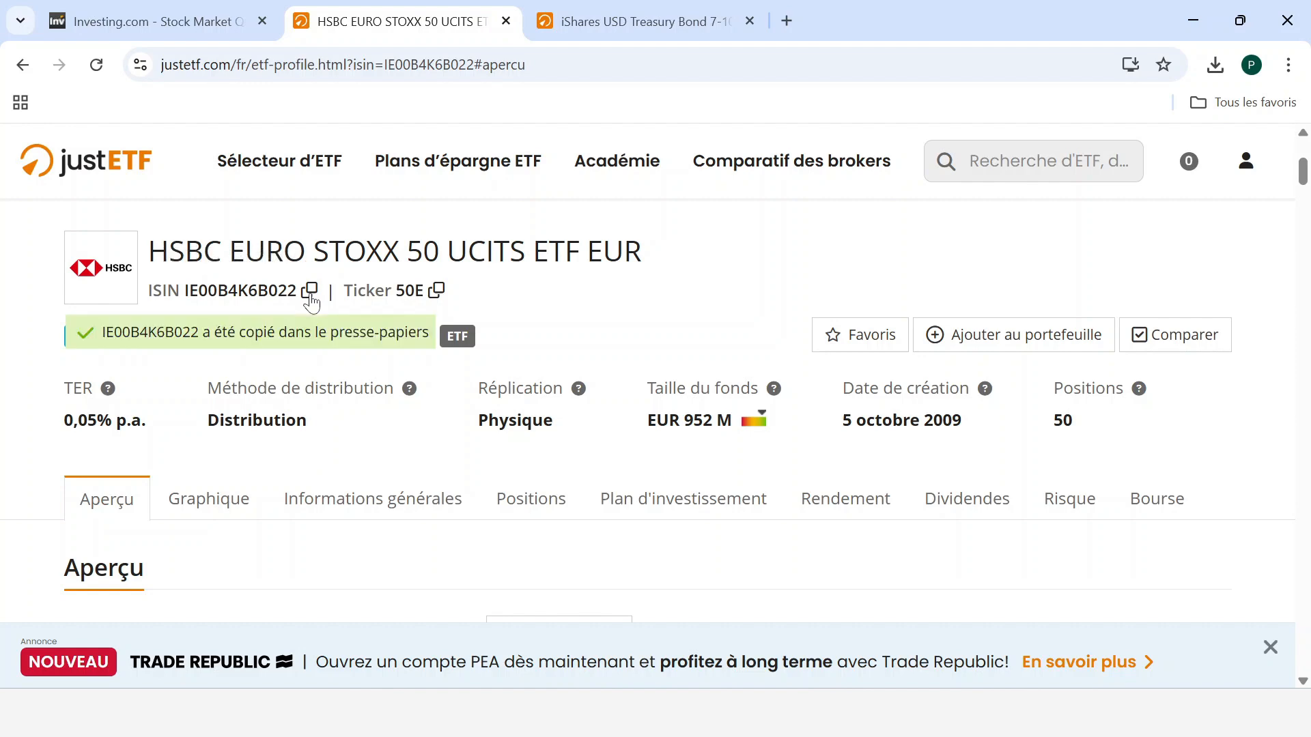
Step: Search Investing.com for the copied ISIN IE00B4K6B022 and open the London listing H50E
{"action": "left_click", "coordinate": [164, 21]}
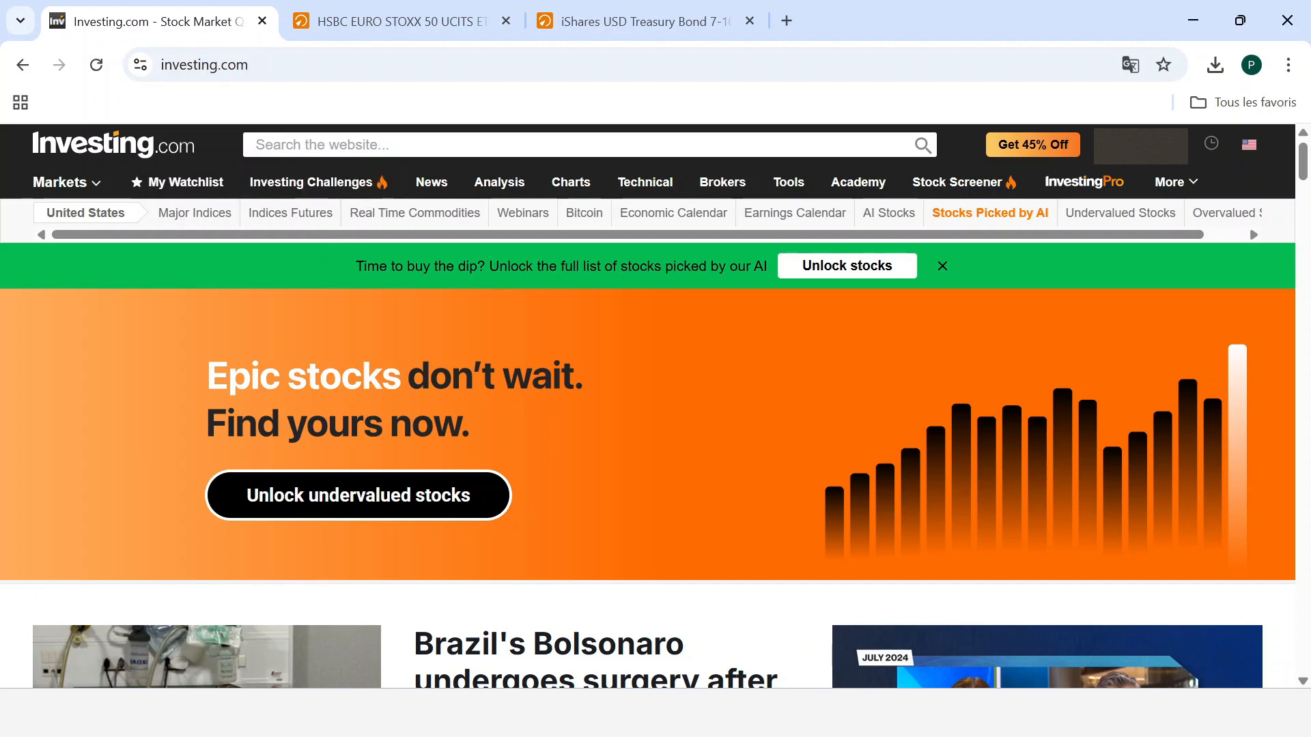
{"action": "left_click", "coordinate": [341, 144]}
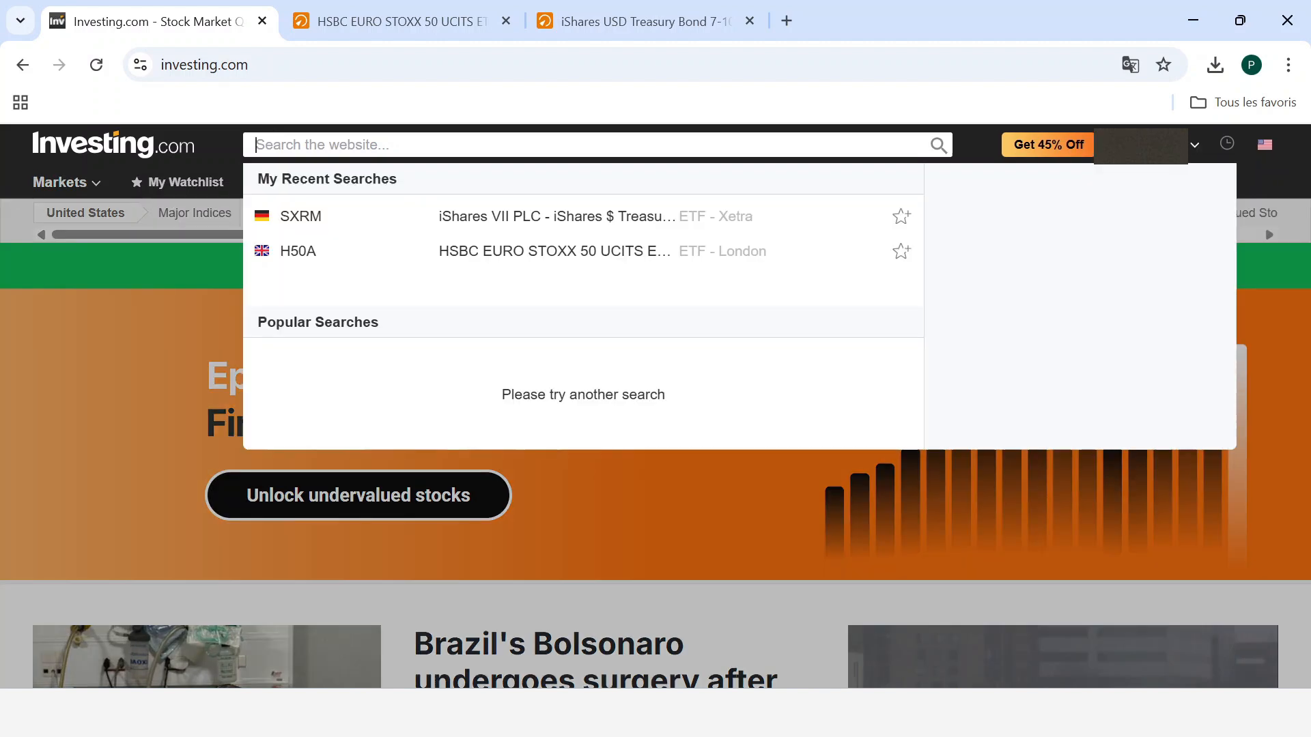
{"action": "key", "text": "ctrl+v"}
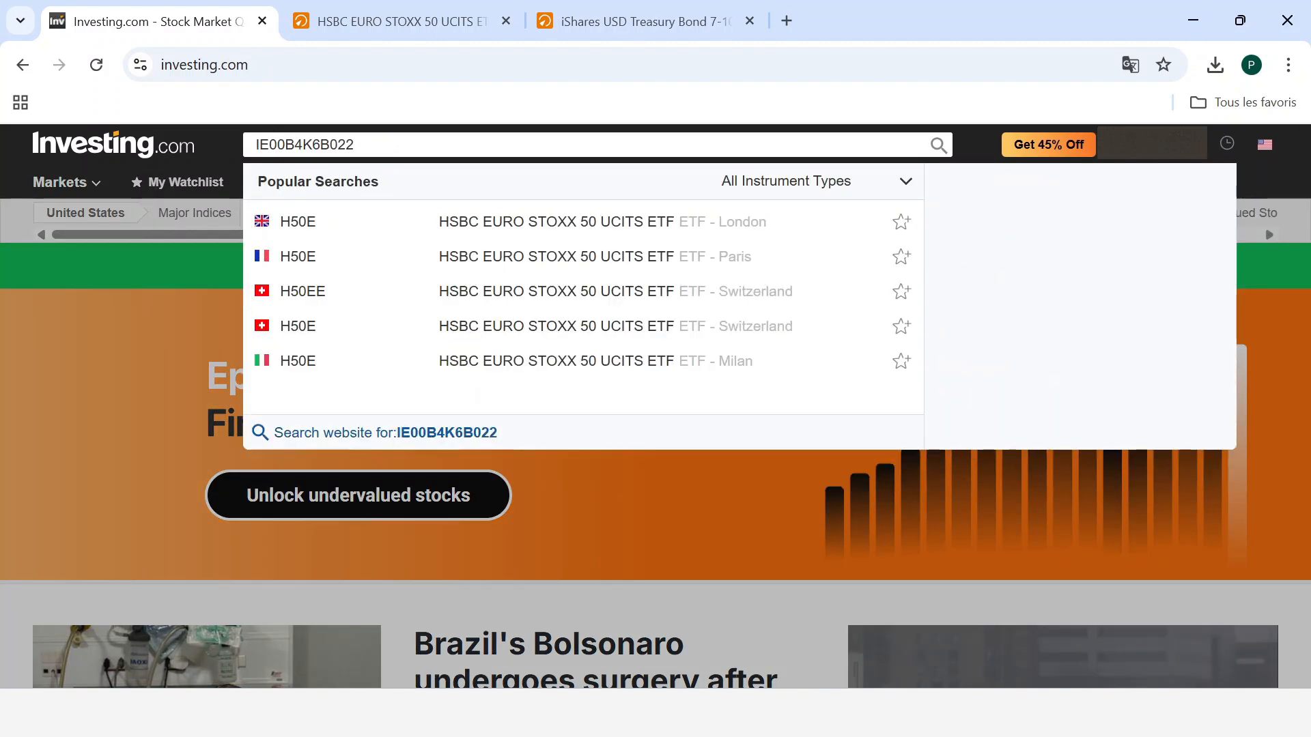
{"action": "left_click", "coordinate": [439, 228]}
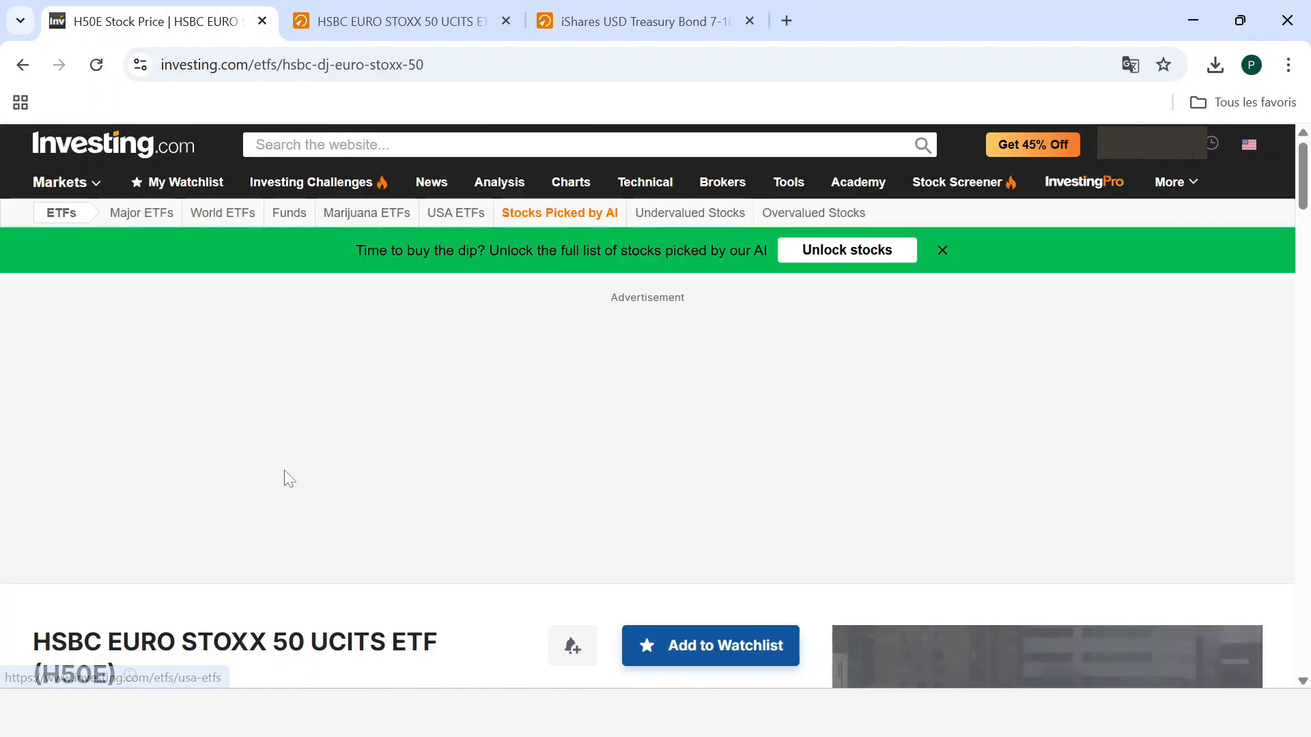
Step: Open the historical data page of the HSBC EURO STOXX 50 UCITS ETF (H50E)
{"action": "scroll", "coordinate": [290, 478], "scroll_direction": "down", "scroll_amount": 10}
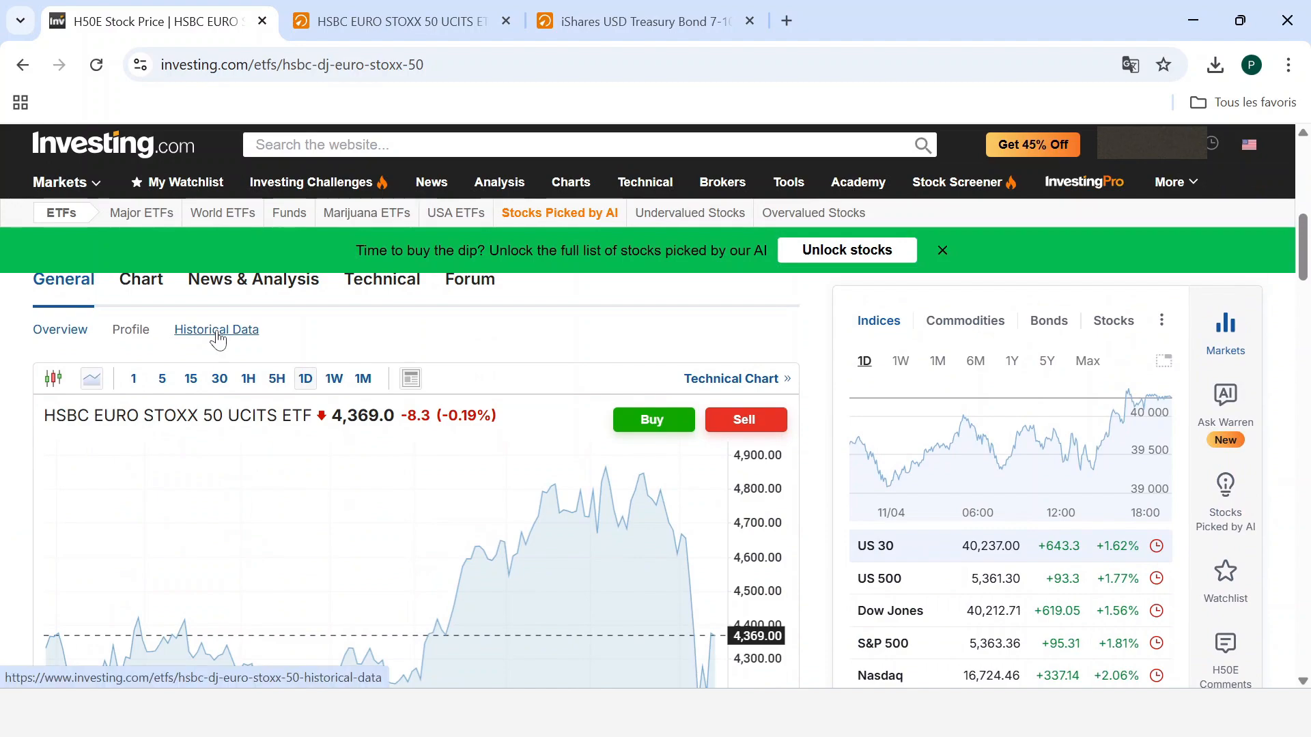
{"action": "scroll", "coordinate": [219, 339], "scroll_direction": "down", "scroll_amount": 2}
{"action": "scroll", "coordinate": [218, 340], "scroll_direction": "down", "scroll_amount": 15}
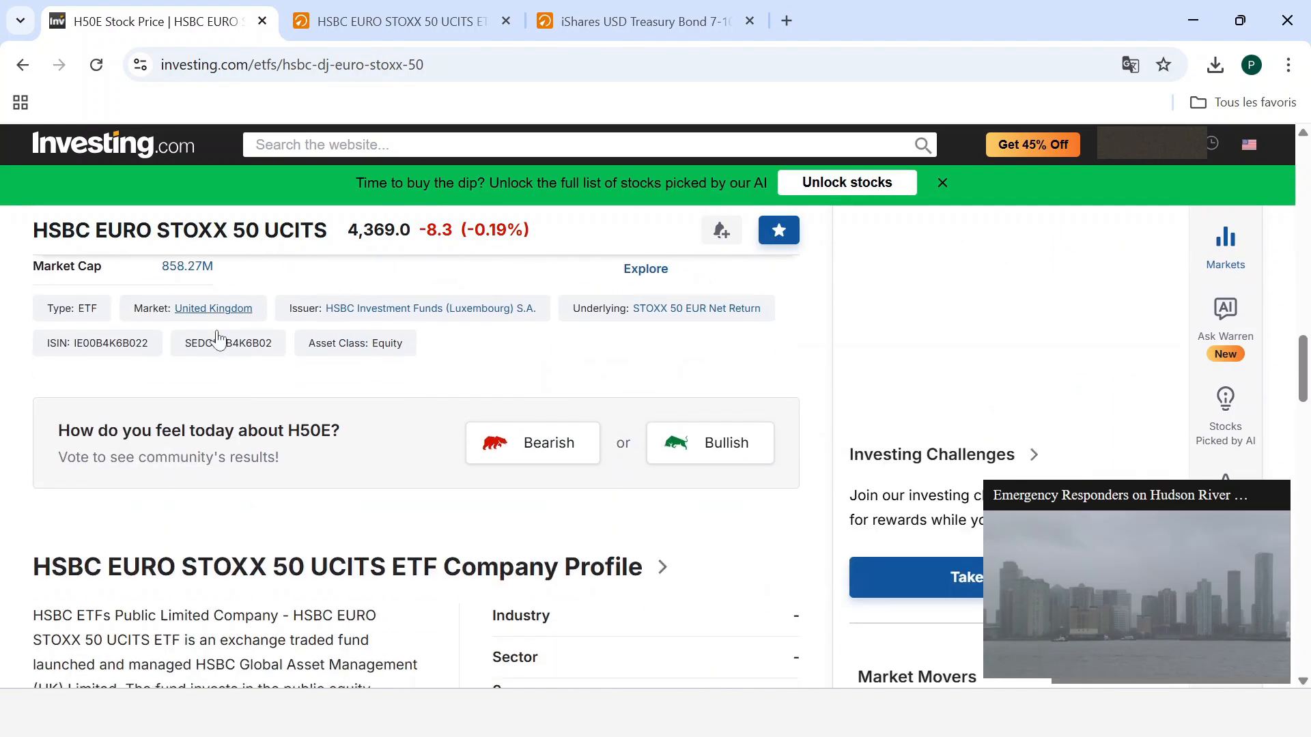
{"action": "scroll", "coordinate": [218, 339], "scroll_direction": "up", "scroll_amount": 15}
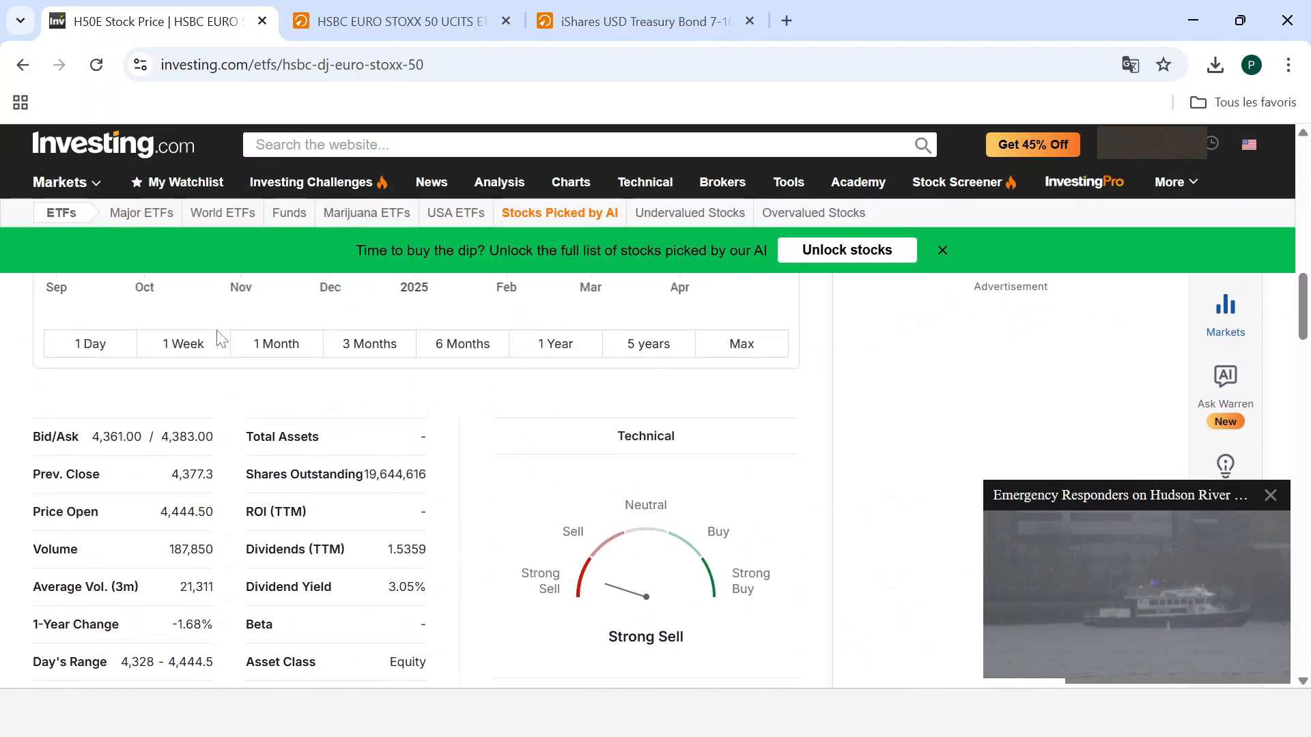
{"action": "scroll", "coordinate": [219, 339], "scroll_direction": "up", "scroll_amount": 5}
{"action": "scroll", "coordinate": [219, 338], "scroll_direction": "down", "scroll_amount": 1}
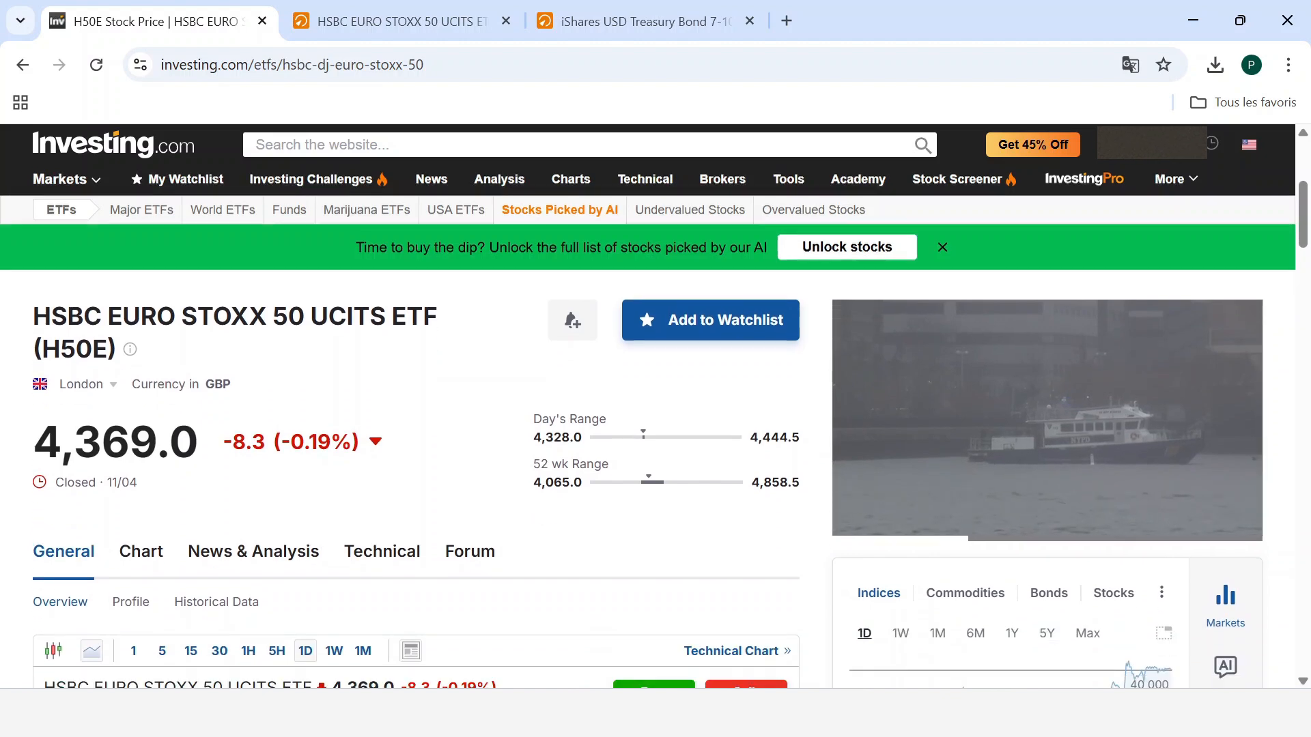
{"action": "mouse_move", "coordinate": [140, 551]}
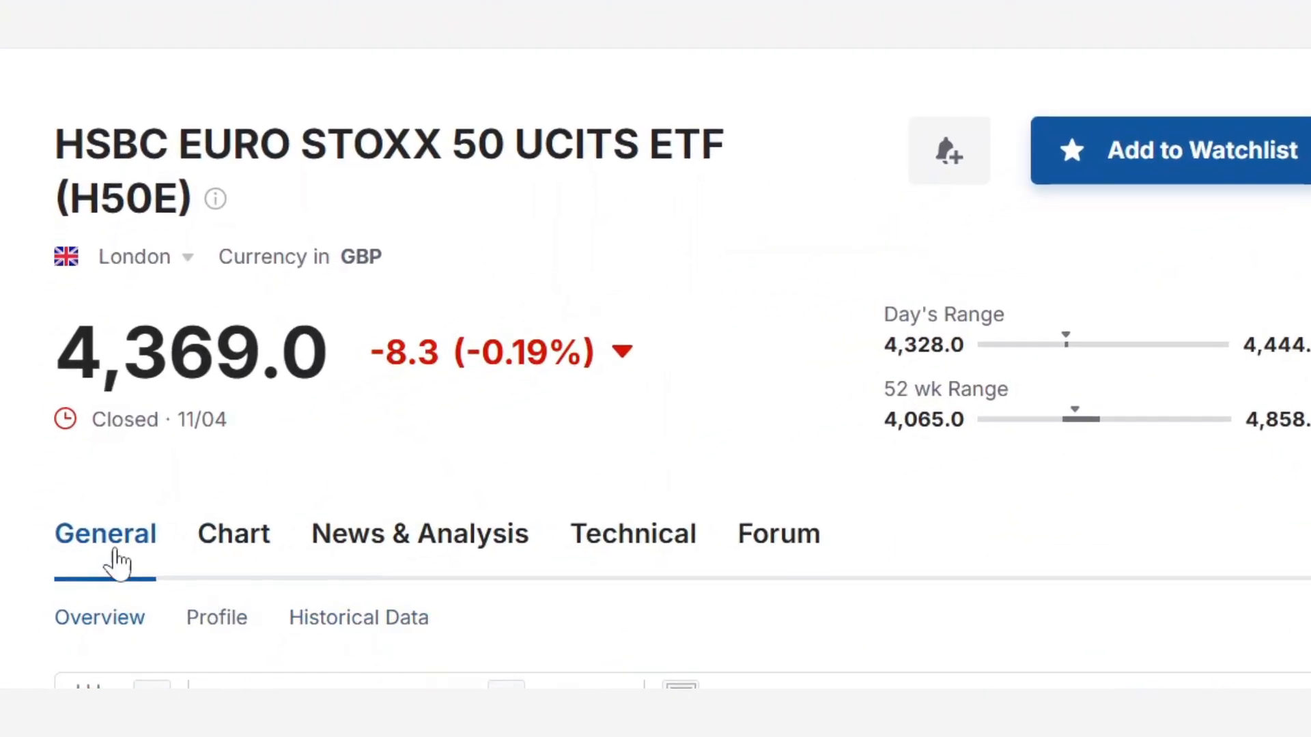
{"action": "left_click", "coordinate": [375, 620]}
{"action": "scroll", "coordinate": [211, 601], "scroll_direction": "down", "scroll_amount": 4}
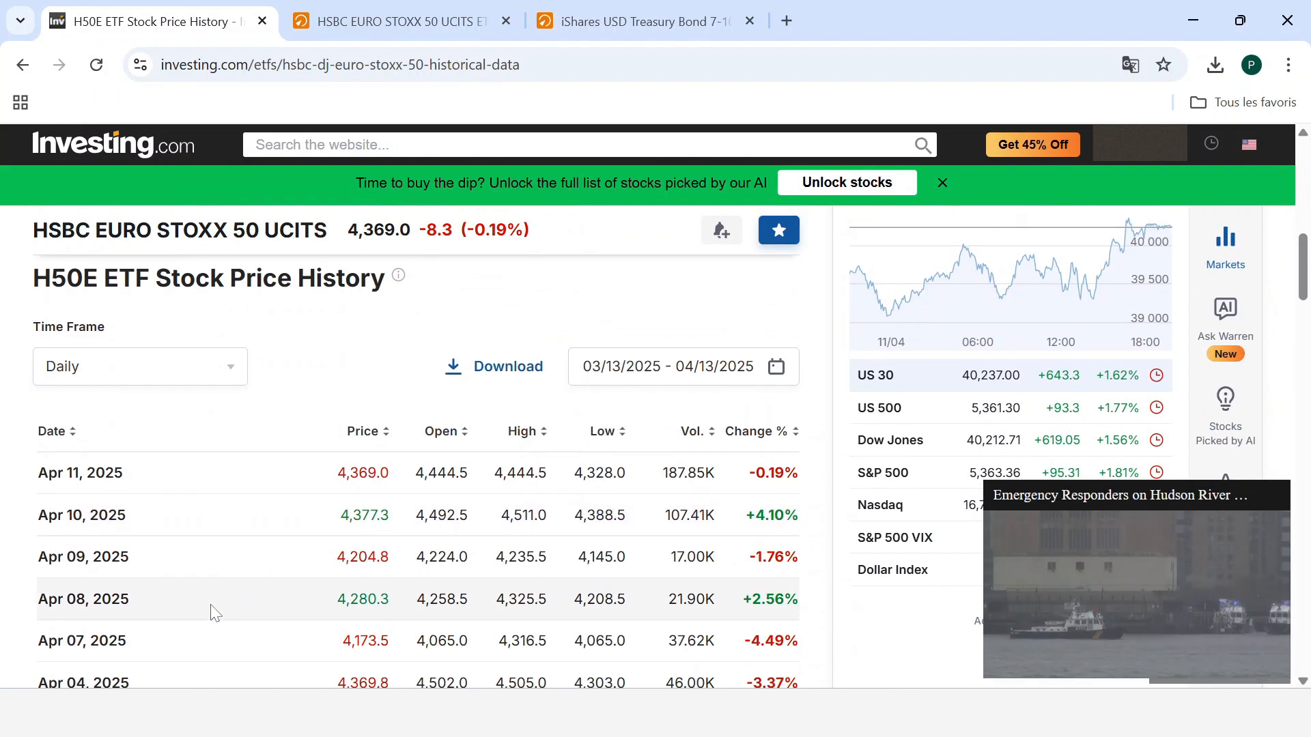
Step: Set the H50E price history to a weekly time frame and apply a start date of 01/01/2015
{"action": "left_click", "coordinate": [230, 369]}
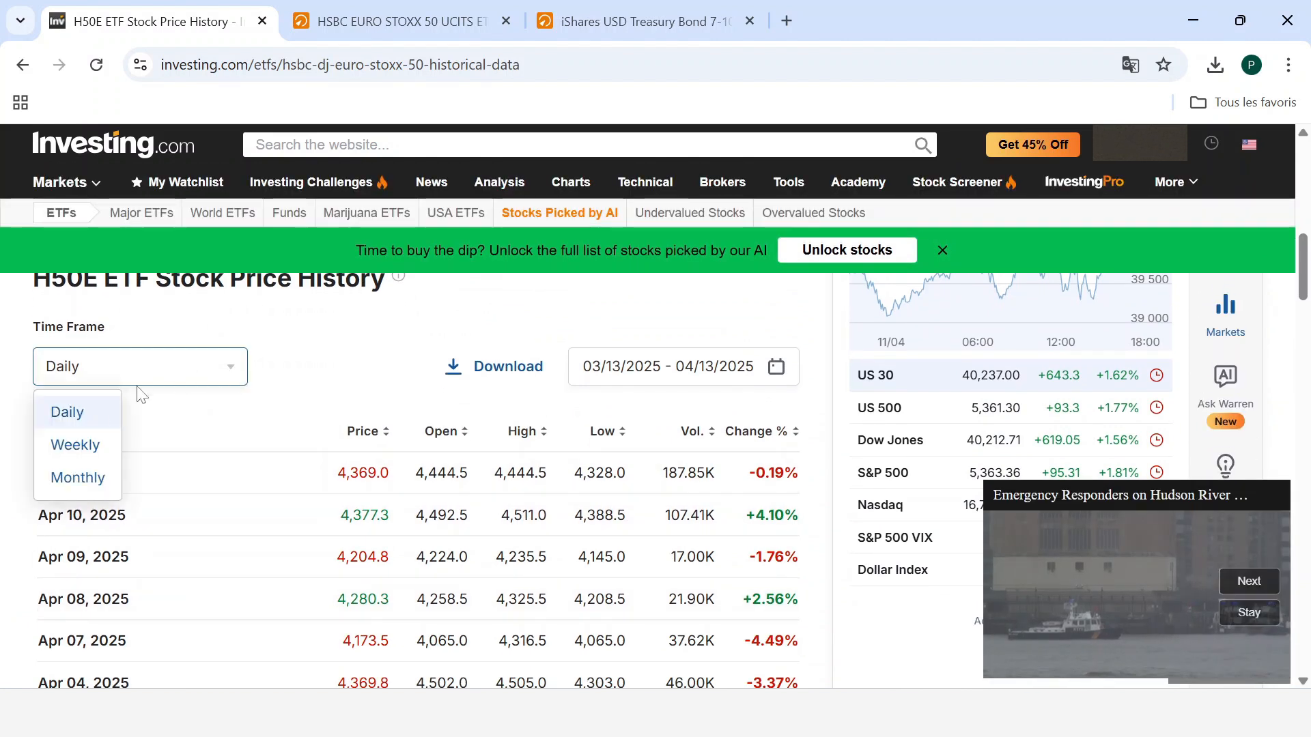
{"action": "left_click", "coordinate": [76, 444]}
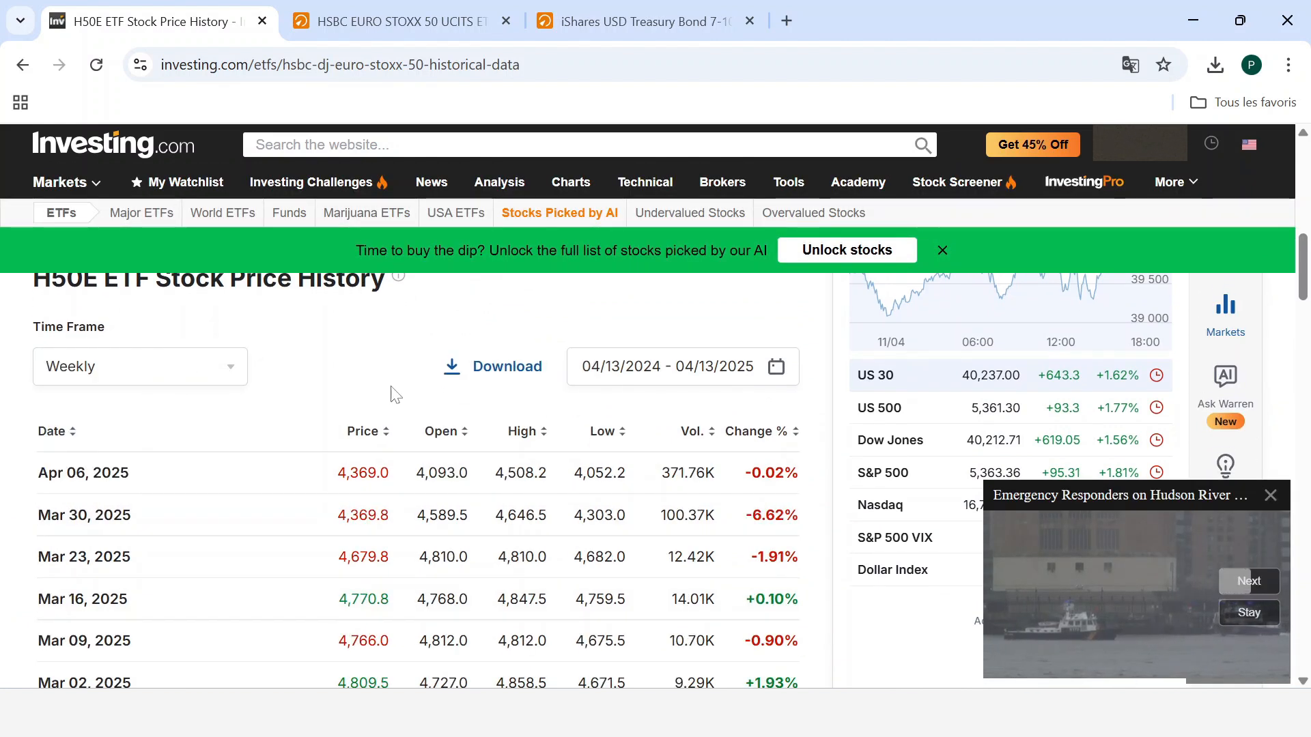
{"action": "left_click", "coordinate": [712, 382]}
{"action": "left_click", "coordinate": [607, 427]}
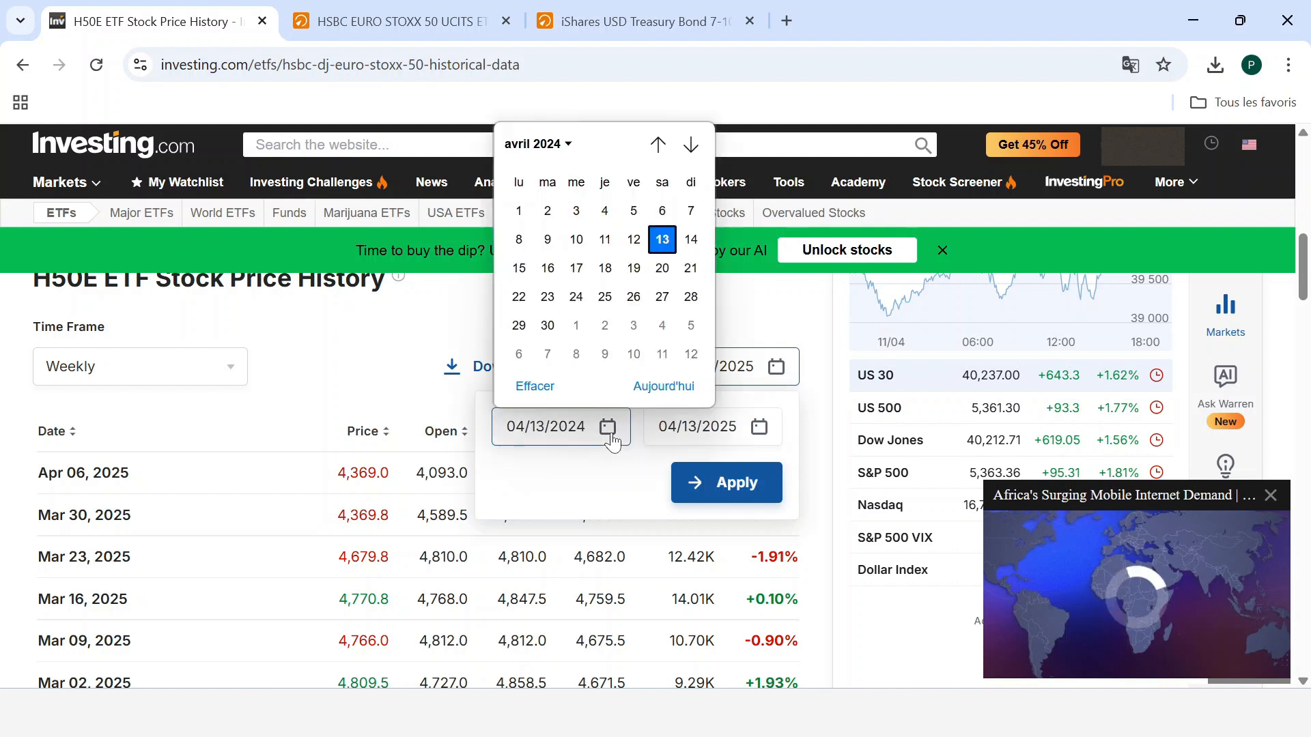
{"action": "left_click", "coordinate": [540, 144]}
{"action": "scroll", "coordinate": [556, 219], "scroll_direction": "up", "scroll_amount": 3}
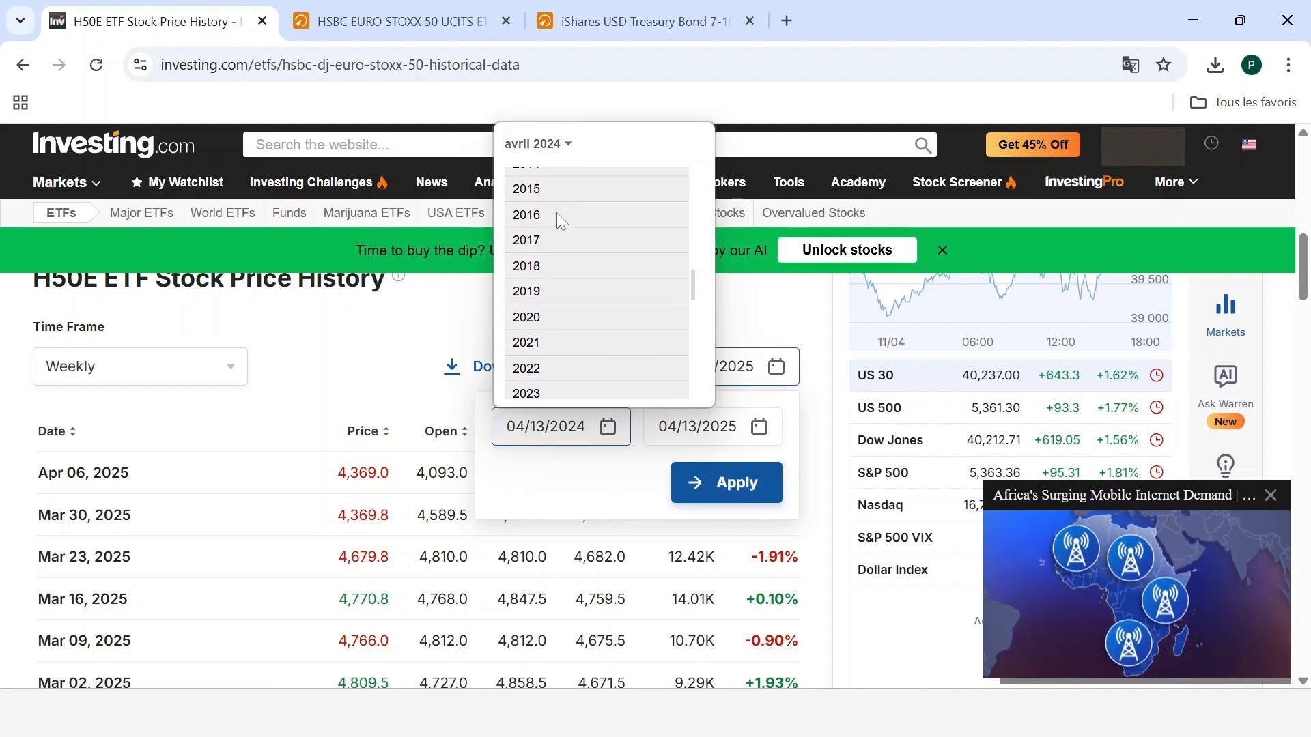
{"action": "left_click", "coordinate": [540, 192]}
{"action": "left_click", "coordinate": [527, 207]}
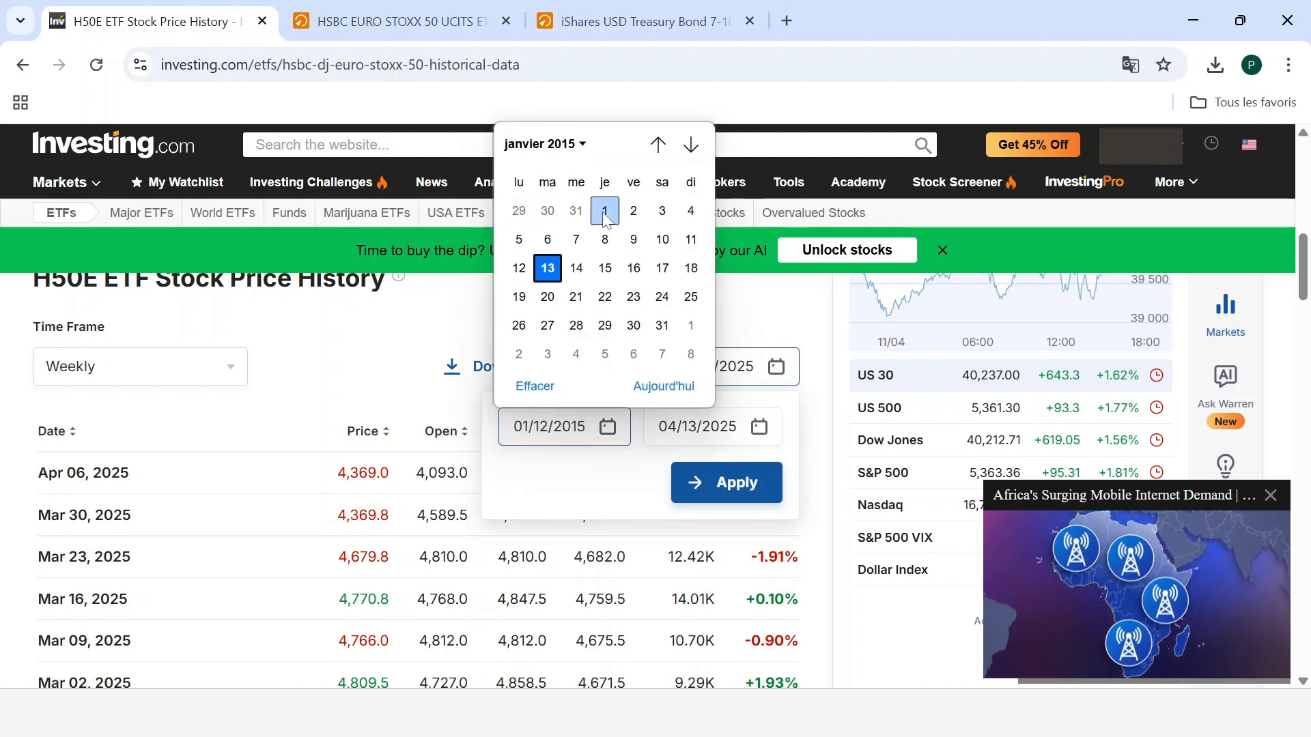
{"action": "left_click", "coordinate": [603, 212]}
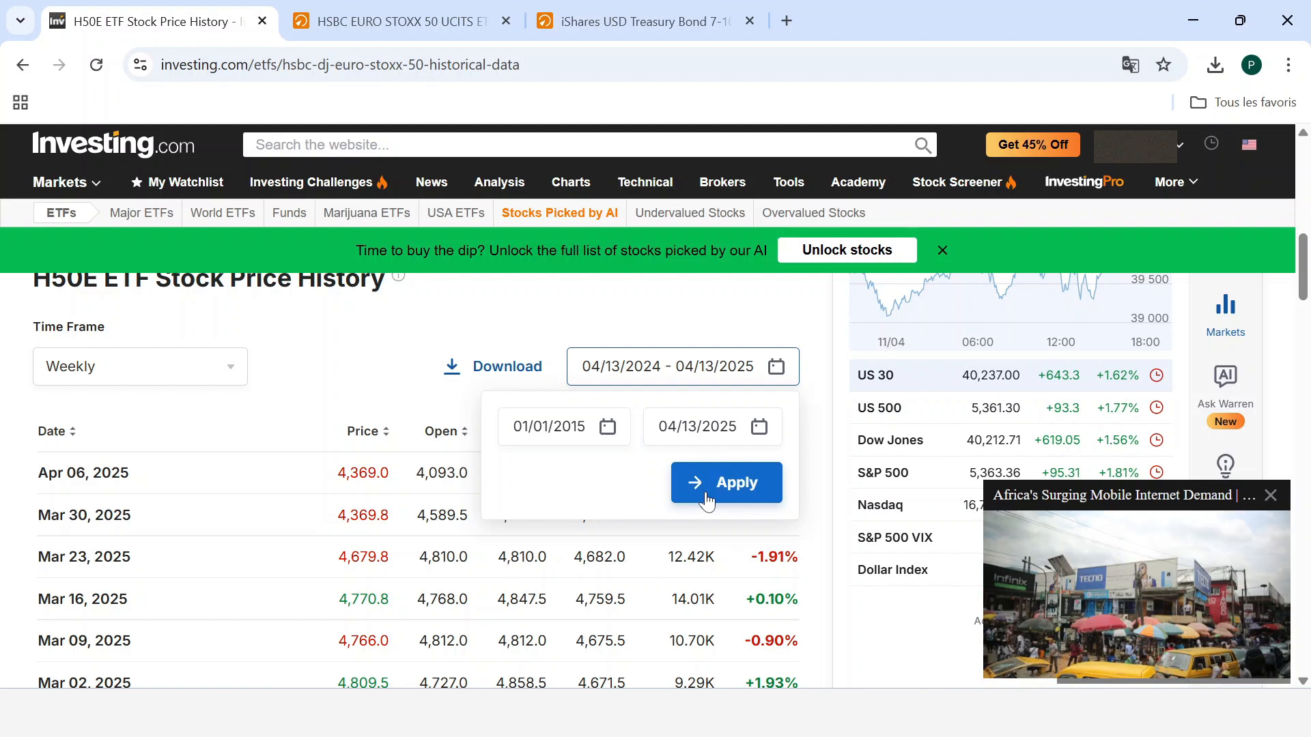
{"action": "left_click", "coordinate": [706, 499]}
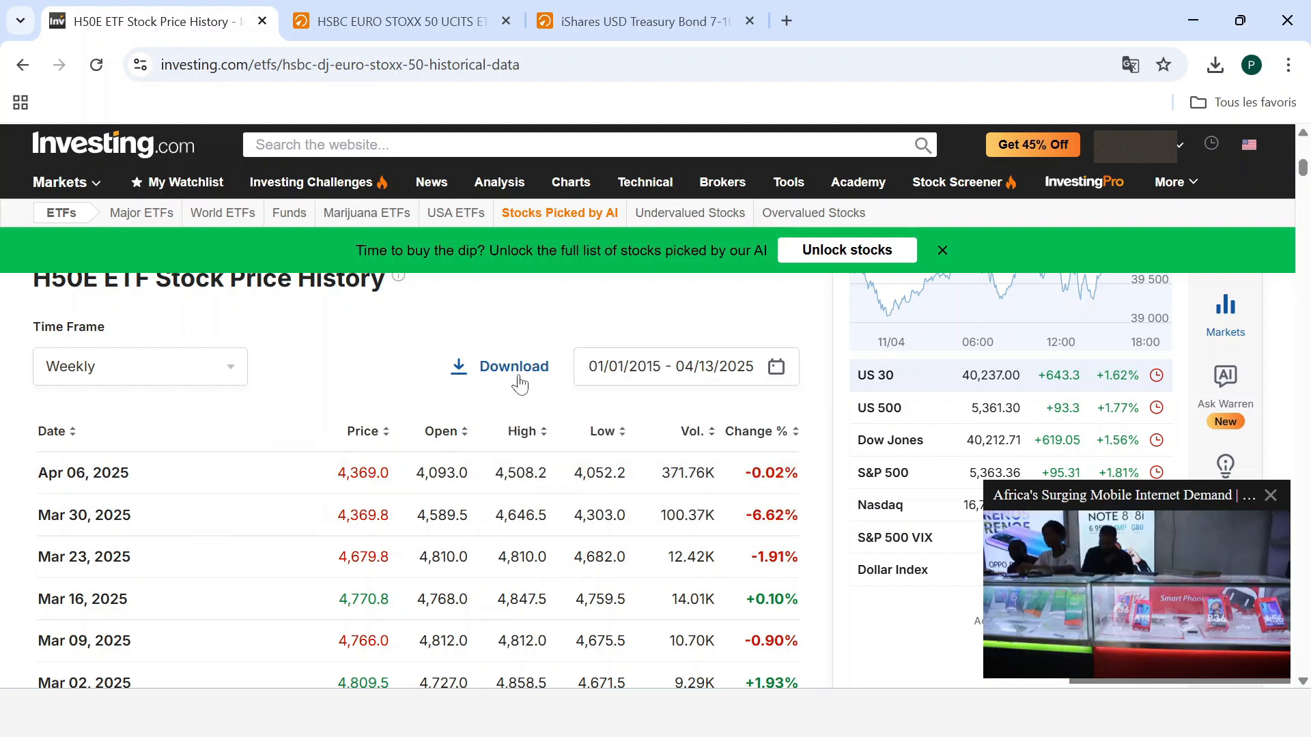
Step: Download the H50E price history, then open the CSV in Excel and fit column A to its contents
{"action": "left_click", "coordinate": [519, 382]}
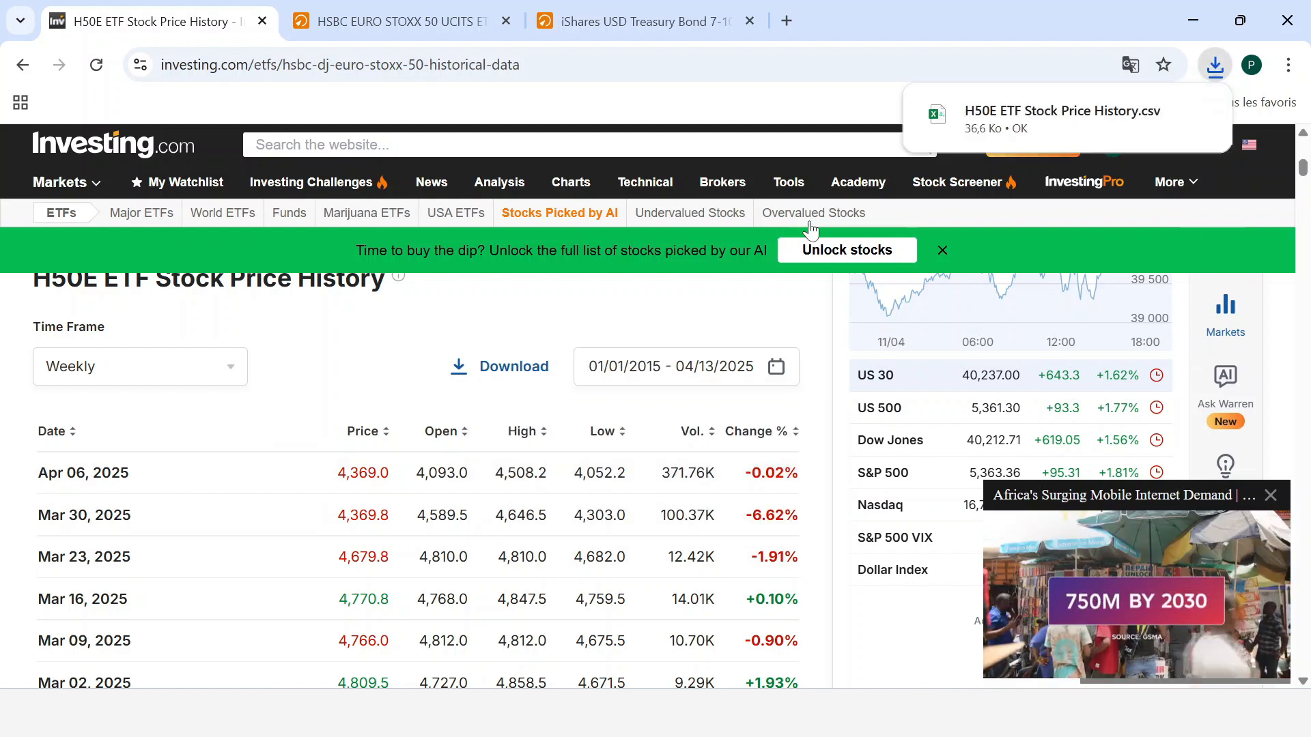
{"action": "left_click", "coordinate": [1051, 119]}
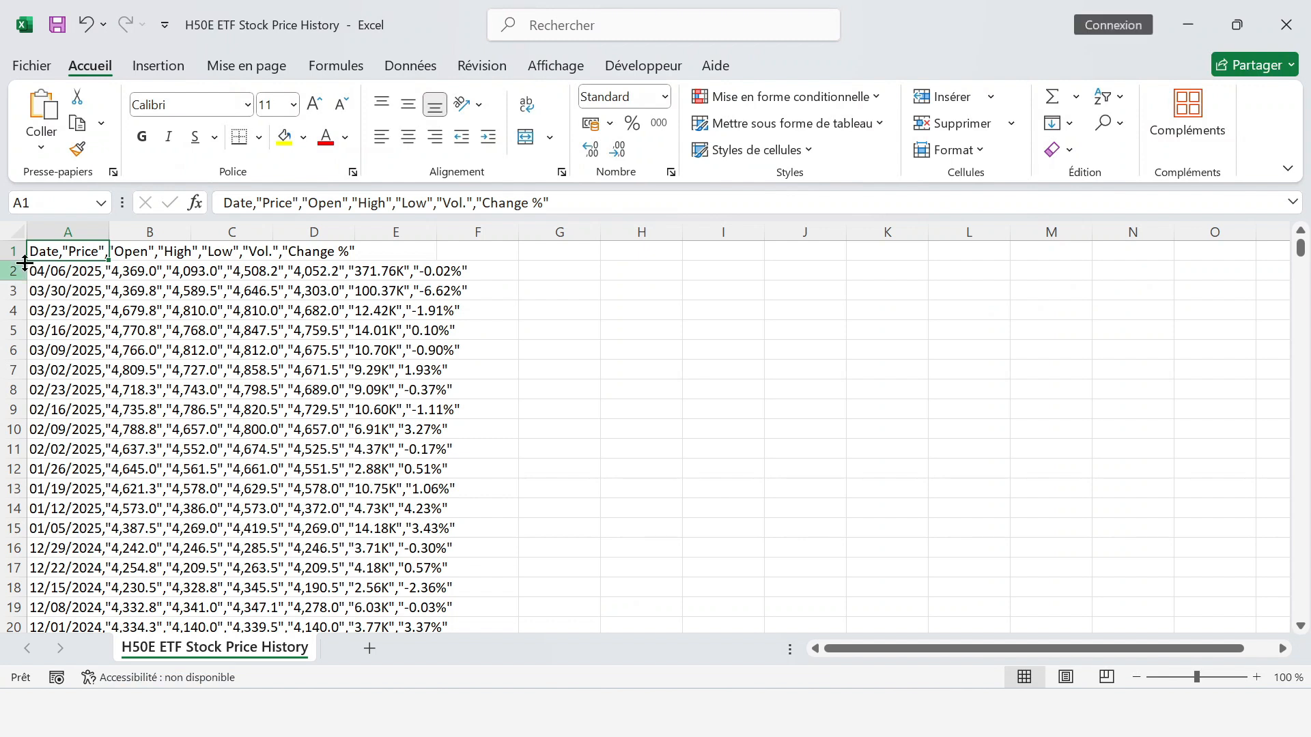
{"action": "double_click", "coordinate": [114, 227]}
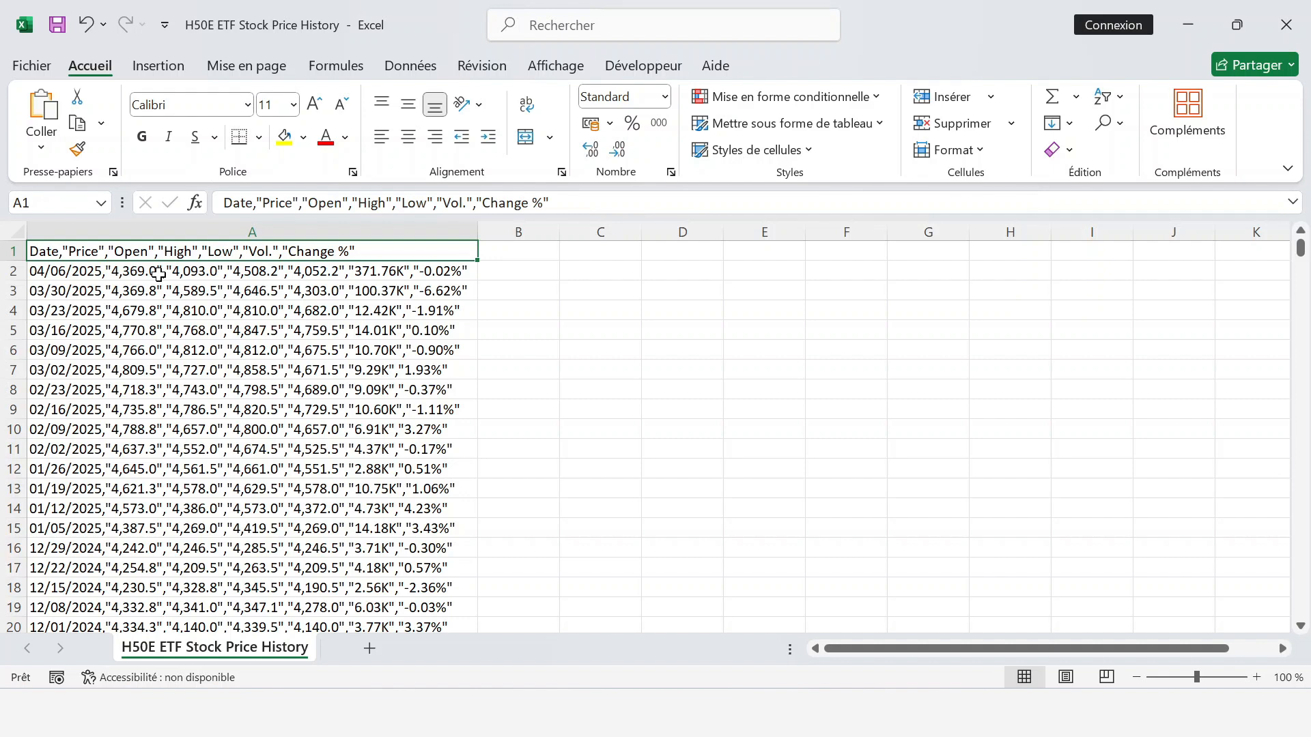
Step: Start a comma-delimited Text to Columns conversion of all the H50E data in column A, with the Date column in MJA format
{"action": "key", "text": "ctrl+shift+Down"}
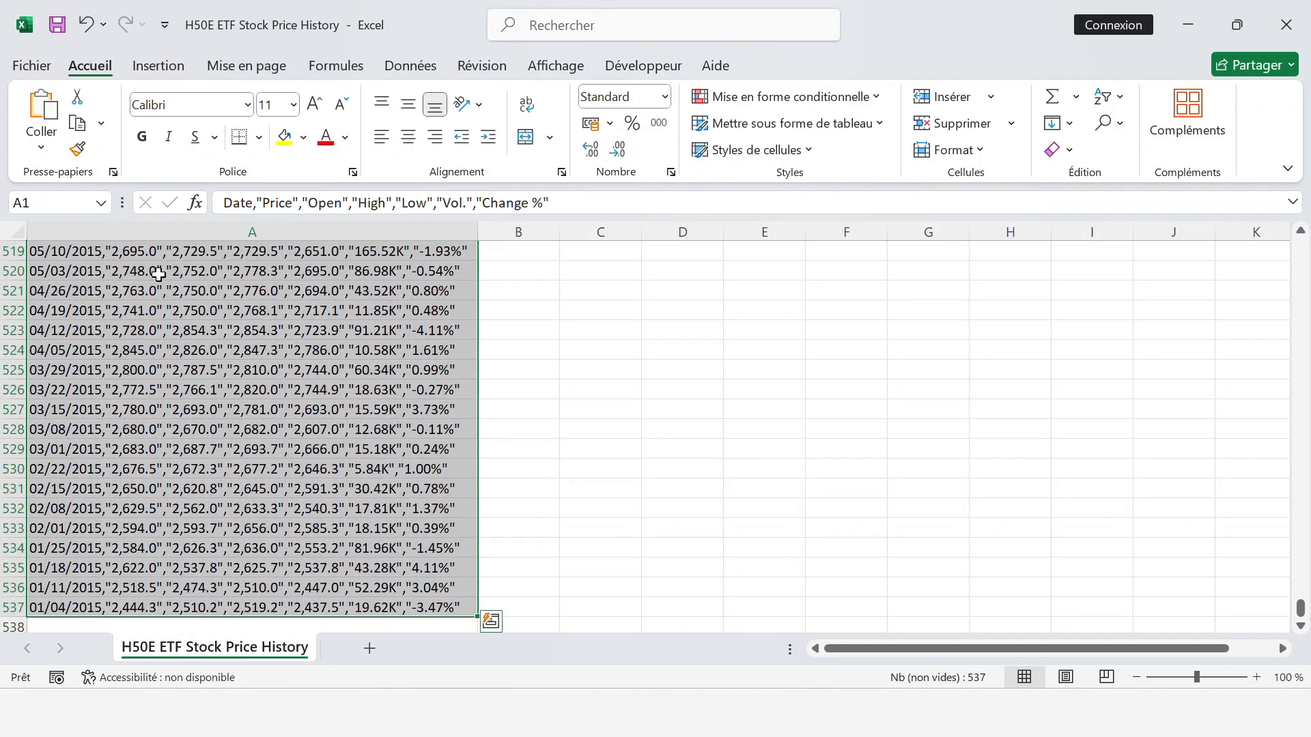
{"action": "left_click", "coordinate": [419, 69]}
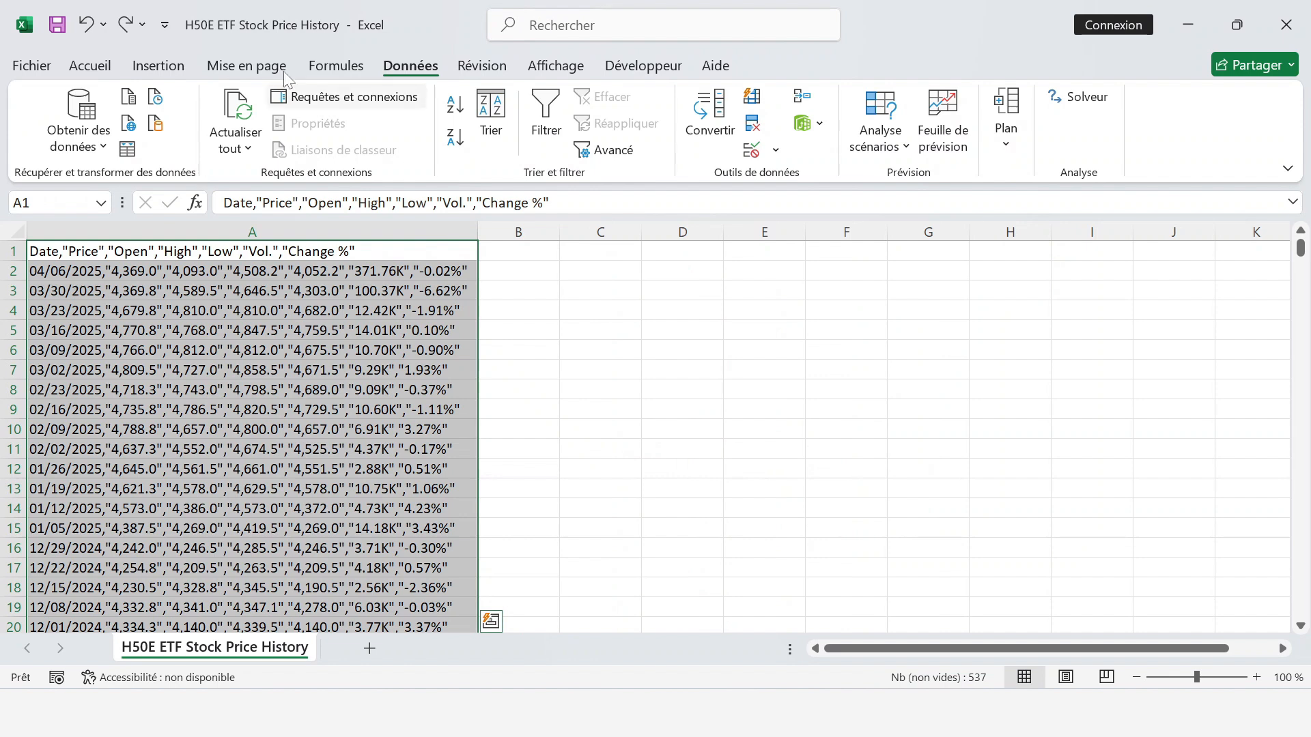
{"action": "left_click", "coordinate": [716, 113]}
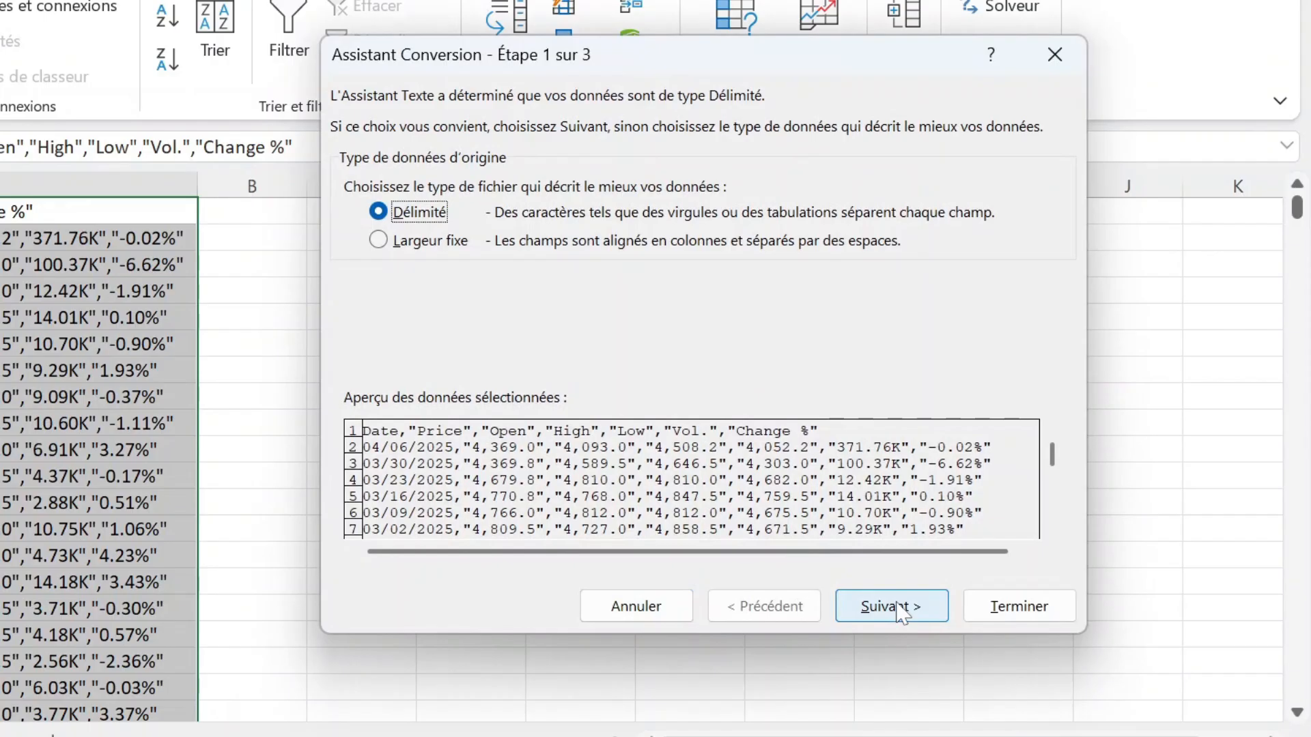
{"action": "left_click", "coordinate": [898, 607]}
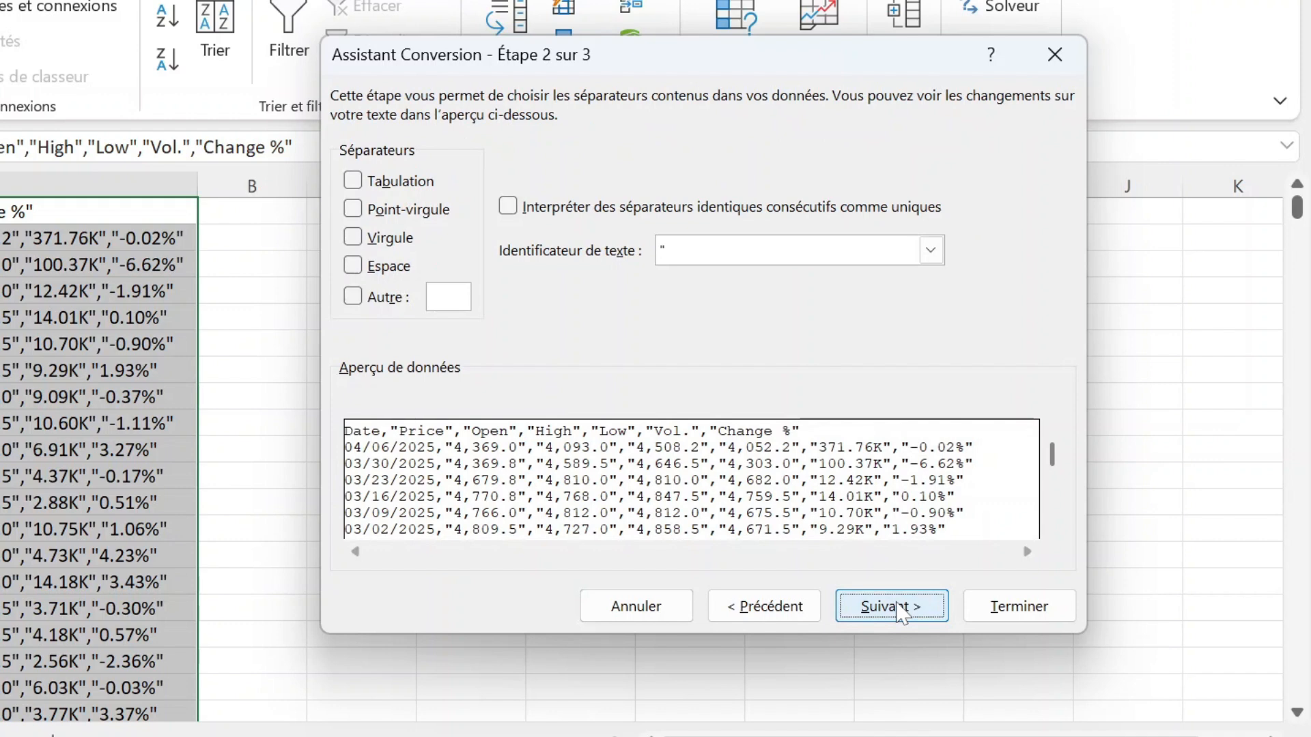
{"action": "left_click", "coordinate": [354, 238]}
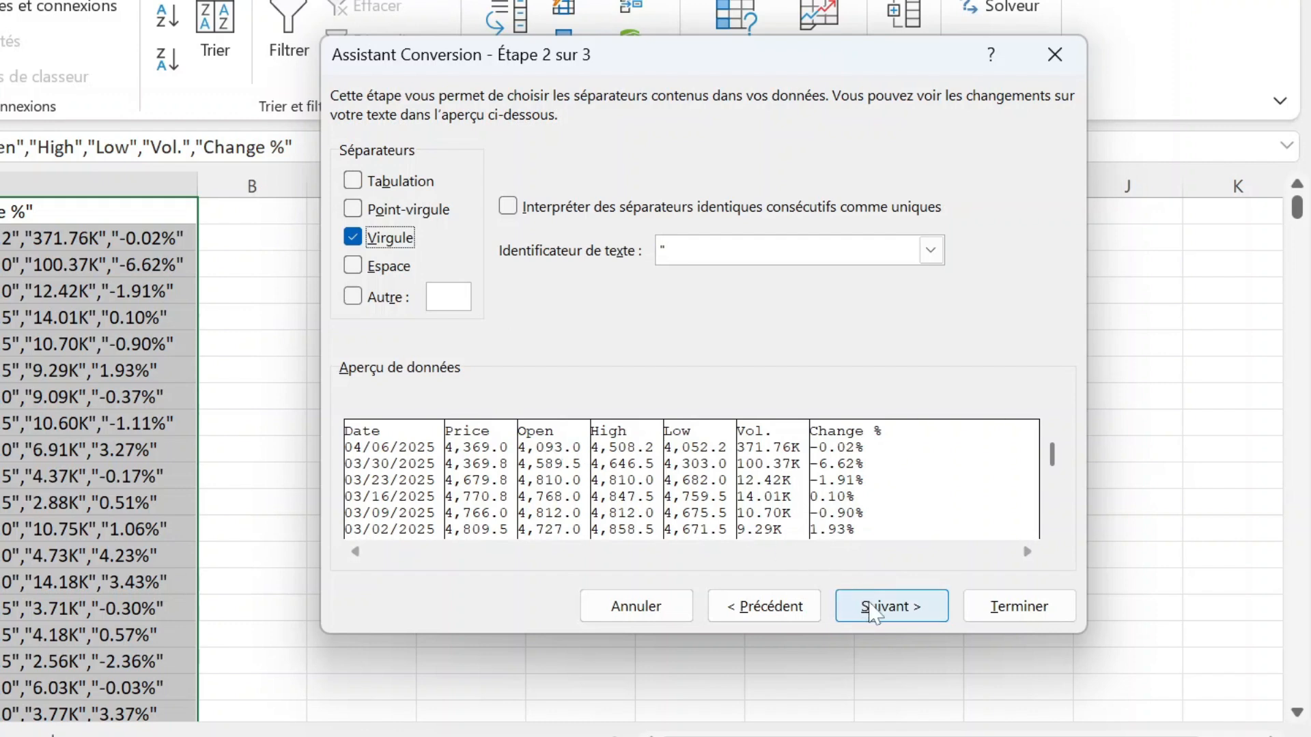
{"action": "left_click", "coordinate": [873, 612]}
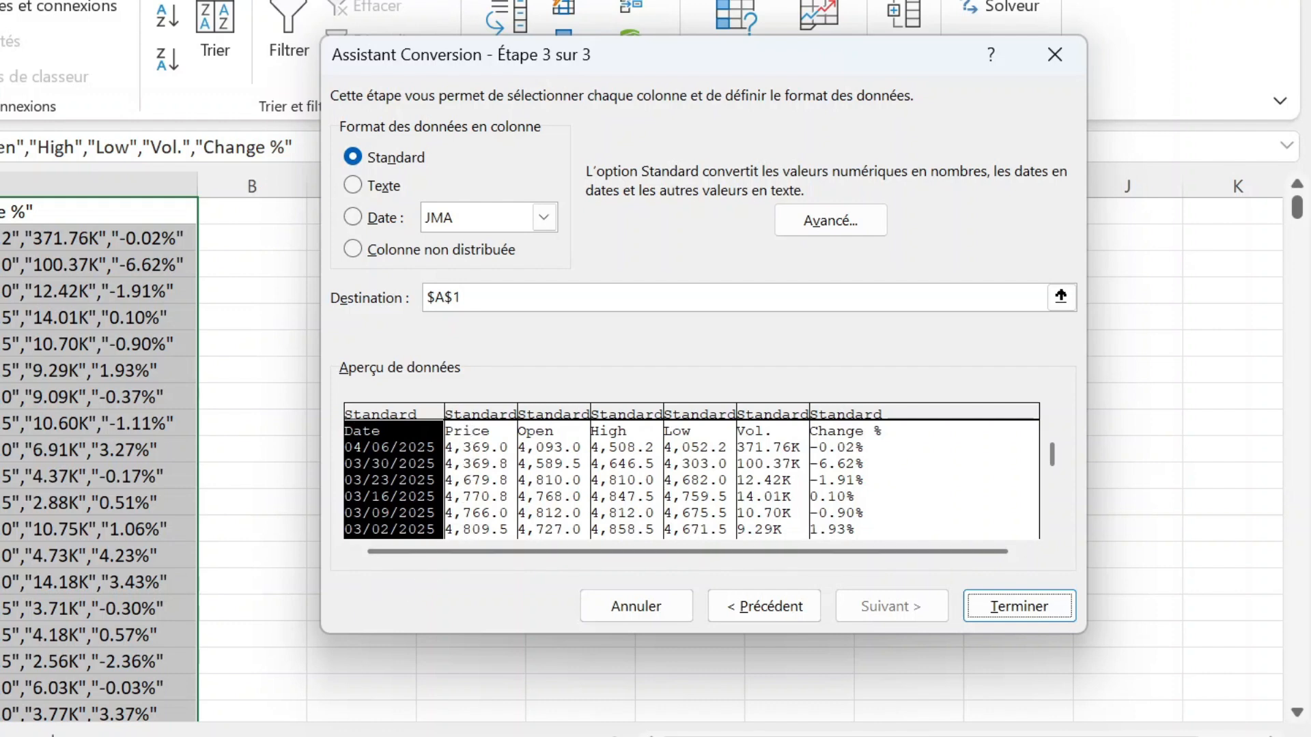
{"action": "left_click", "coordinate": [544, 218]}
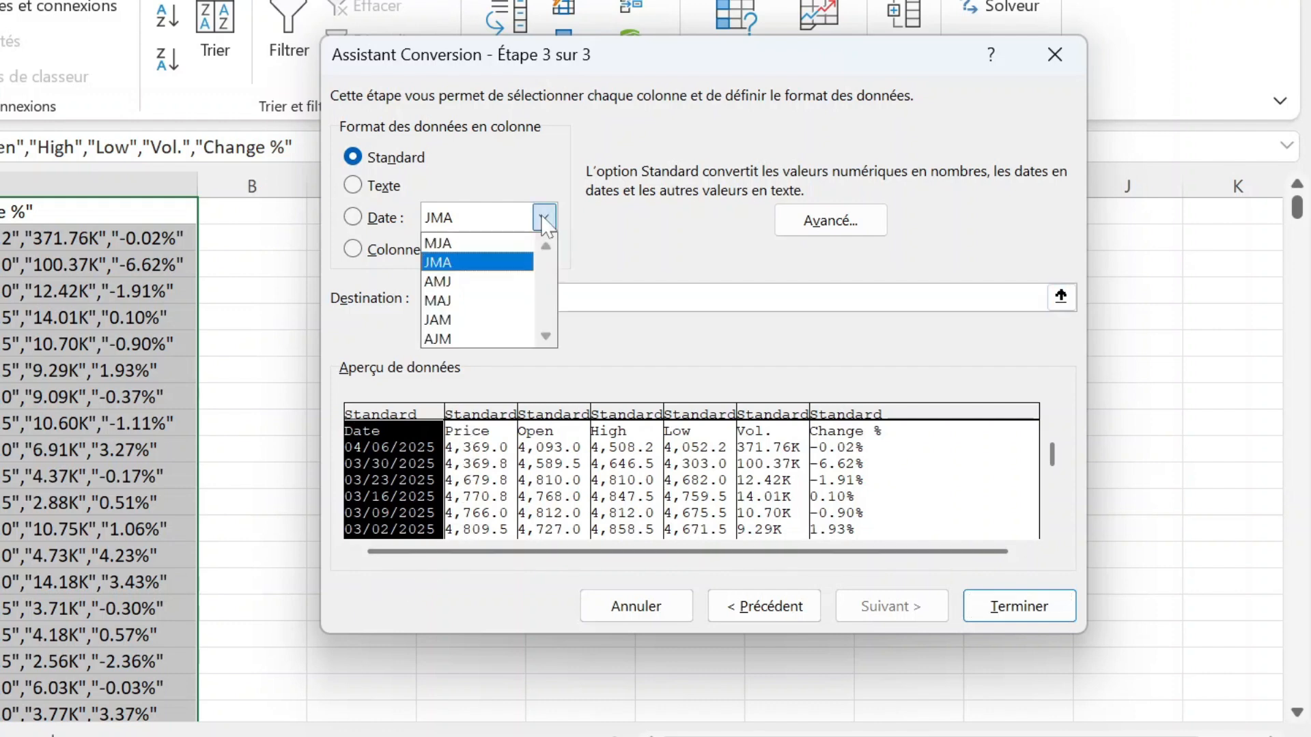
{"action": "left_click", "coordinate": [508, 244]}
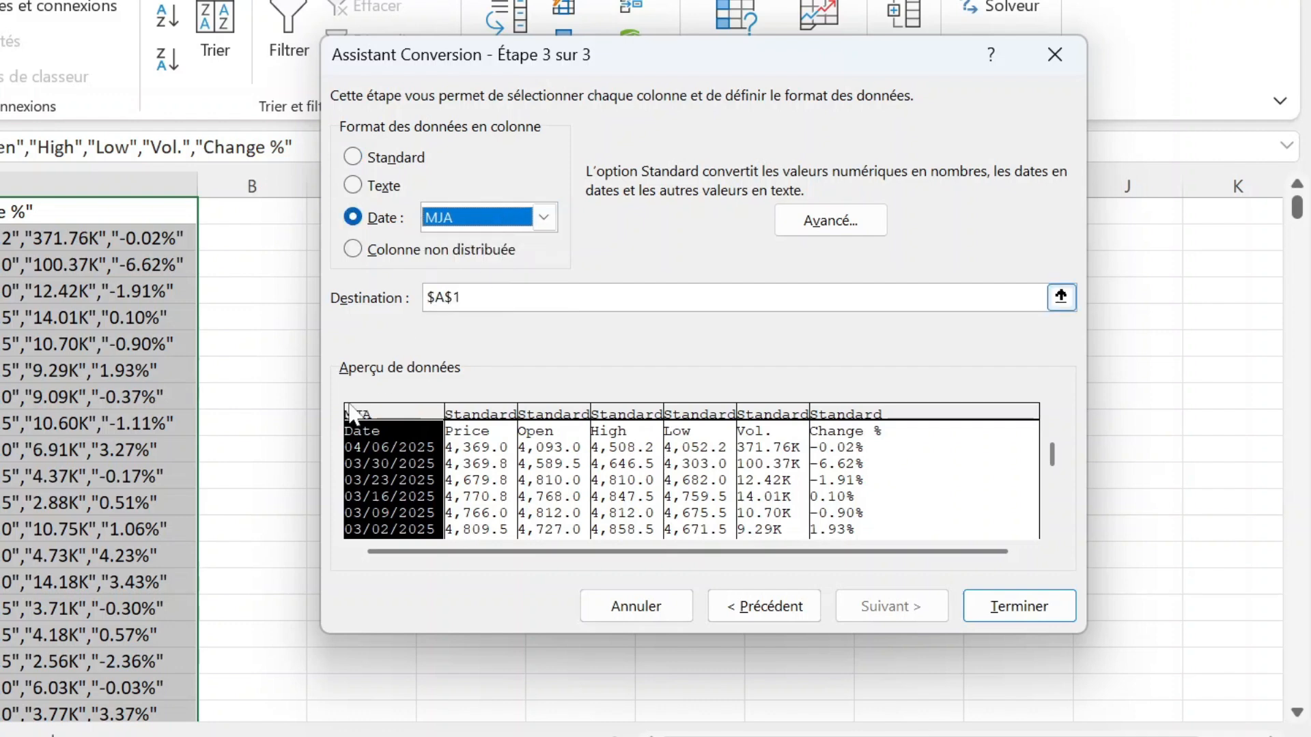
Step: Set a period as decimal separator and a comma as thousands separator for the import, and finish the H50E conversion
{"action": "left_click", "coordinate": [483, 418]}
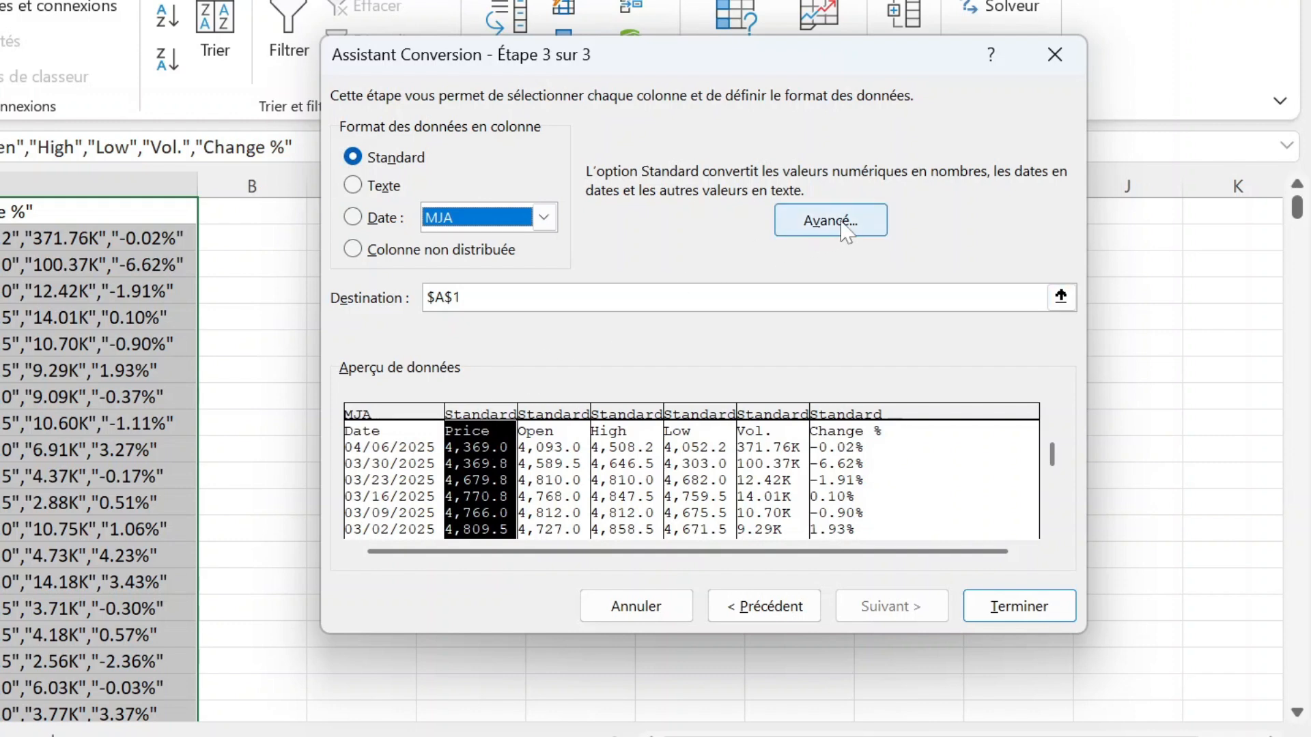
{"action": "left_click", "coordinate": [845, 232]}
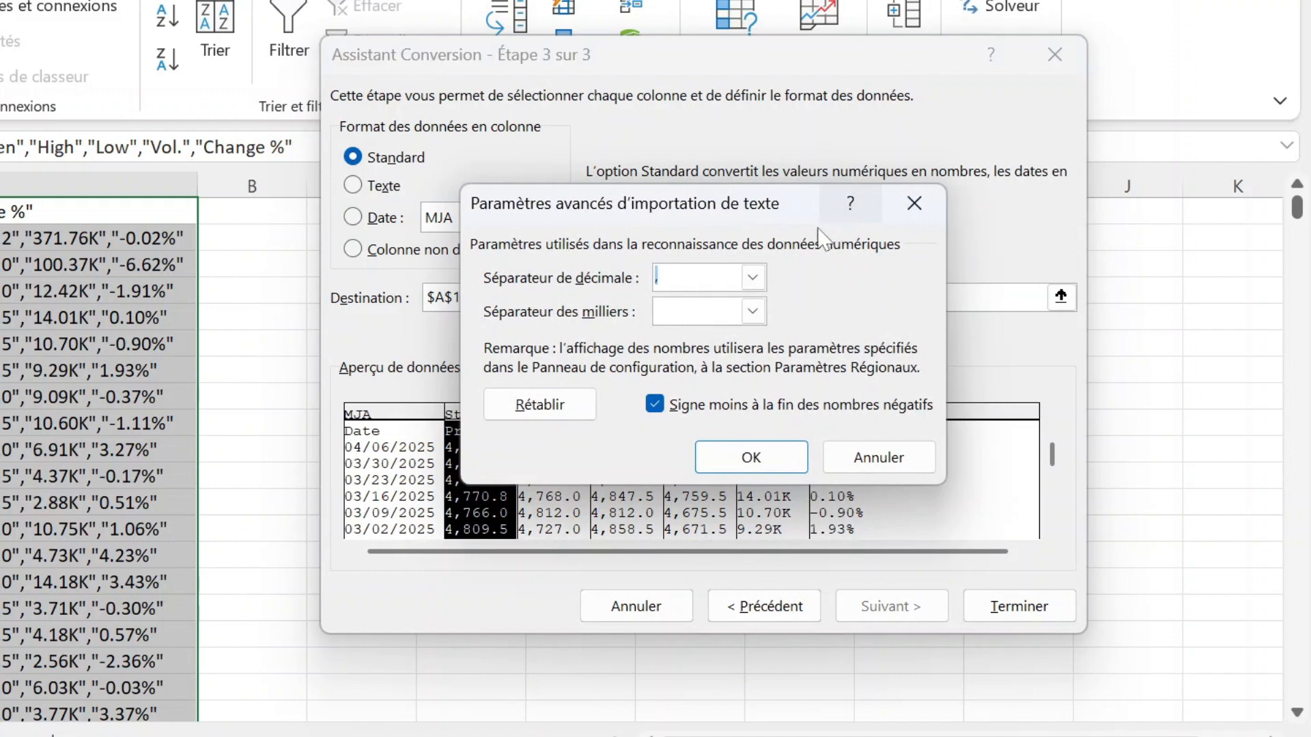
{"action": "left_click", "coordinate": [753, 278]}
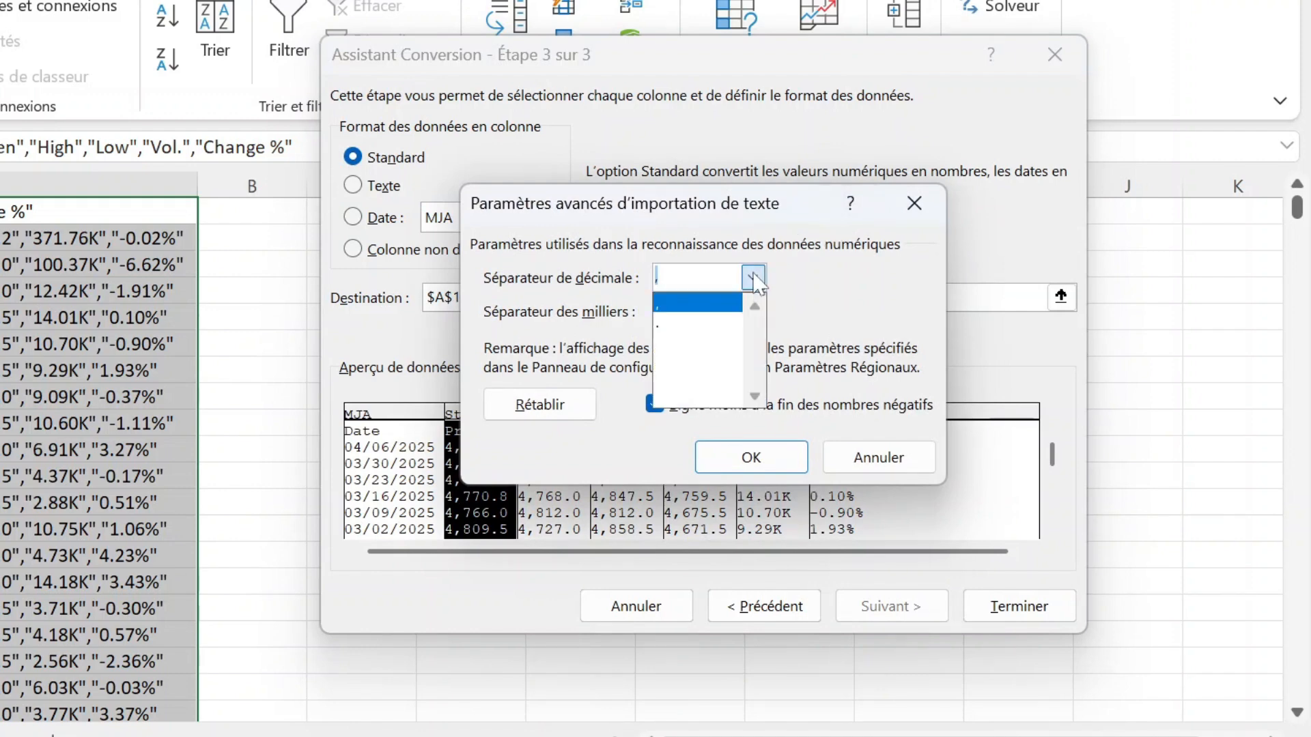
{"action": "left_click", "coordinate": [703, 322]}
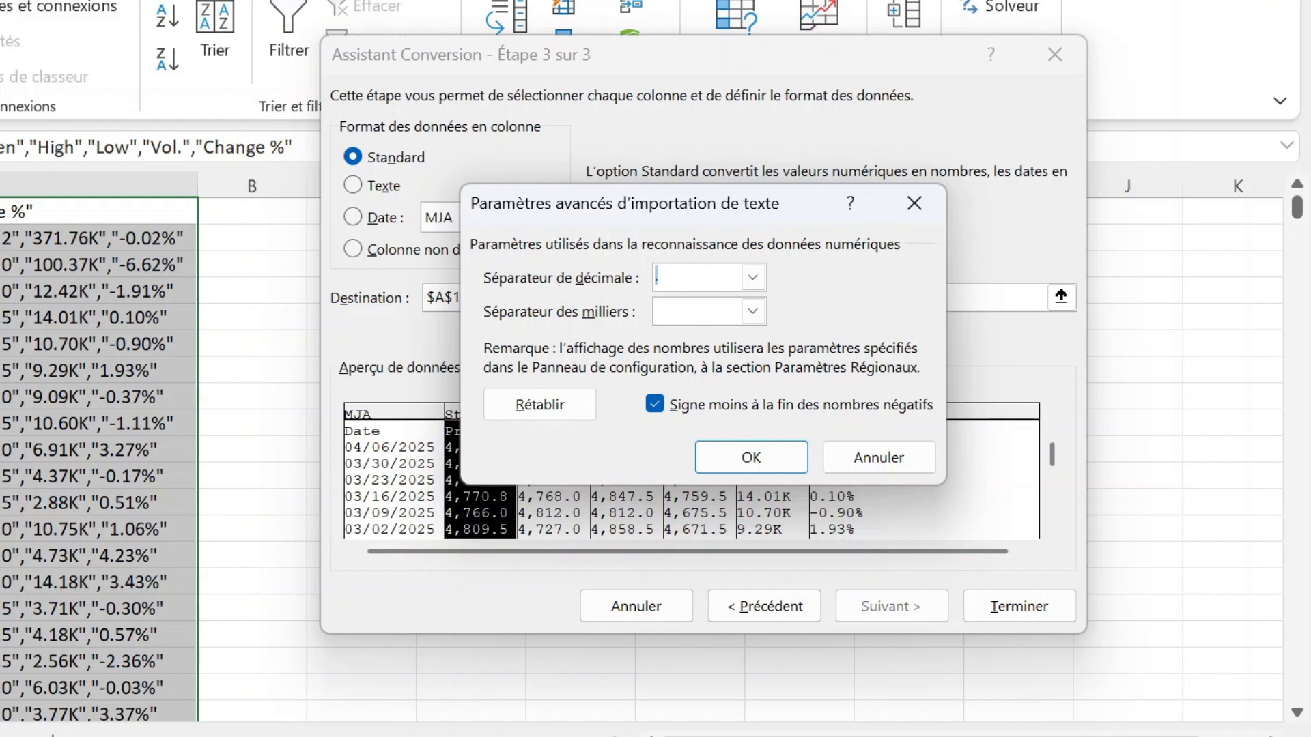
{"action": "left_click", "coordinate": [752, 311]}
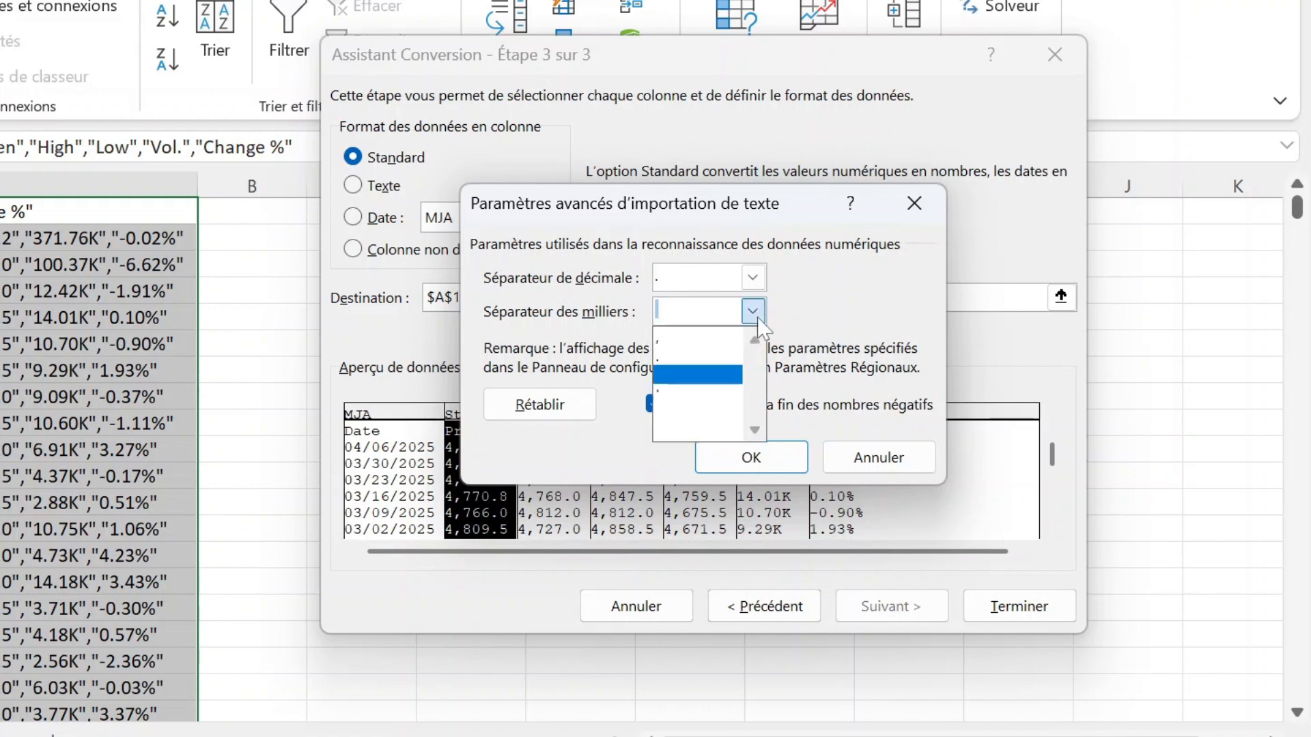
{"action": "left_click", "coordinate": [724, 338]}
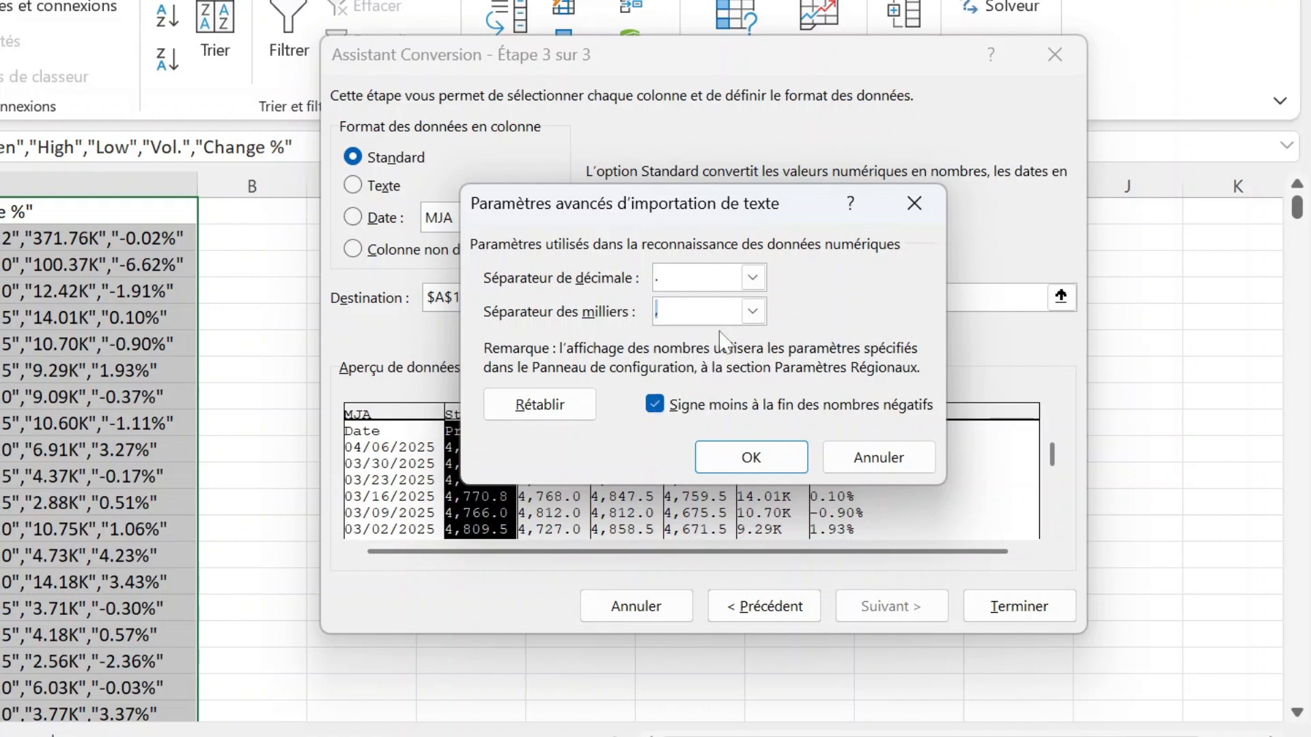
{"action": "left_click", "coordinate": [750, 457]}
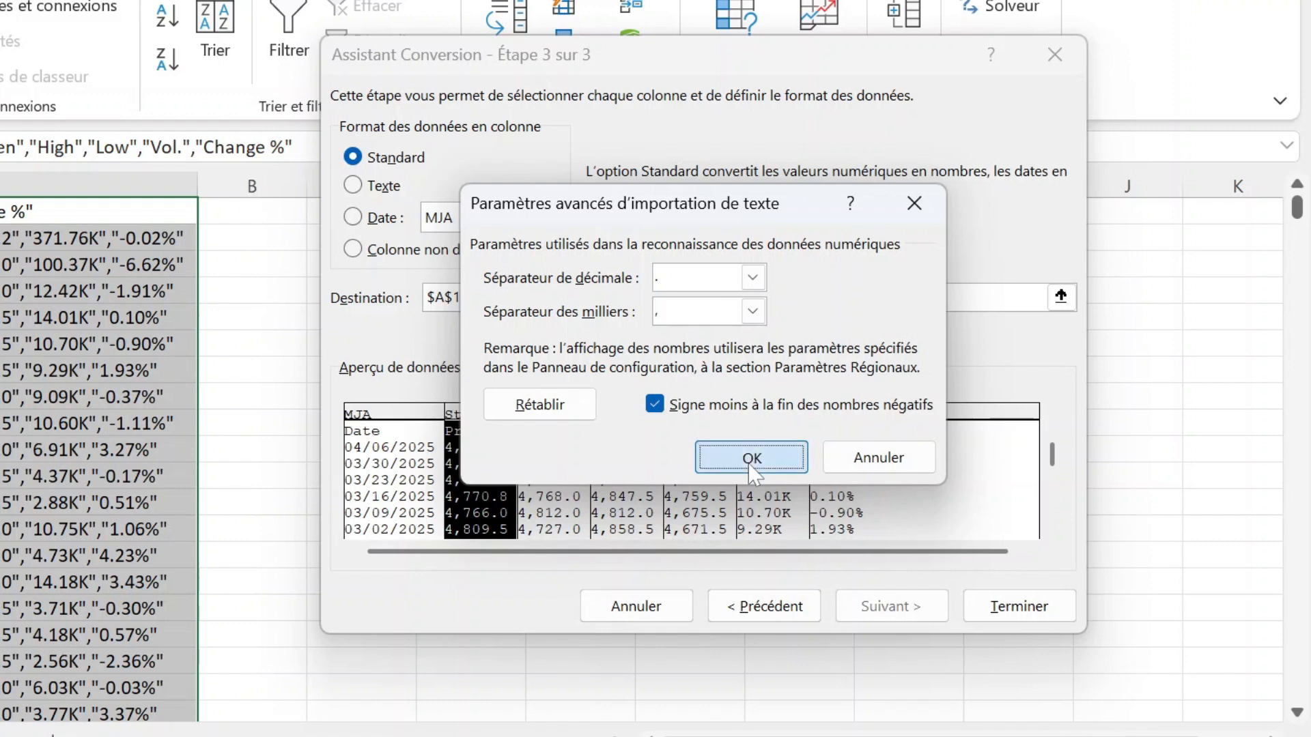
{"action": "left_click", "coordinate": [1037, 607]}
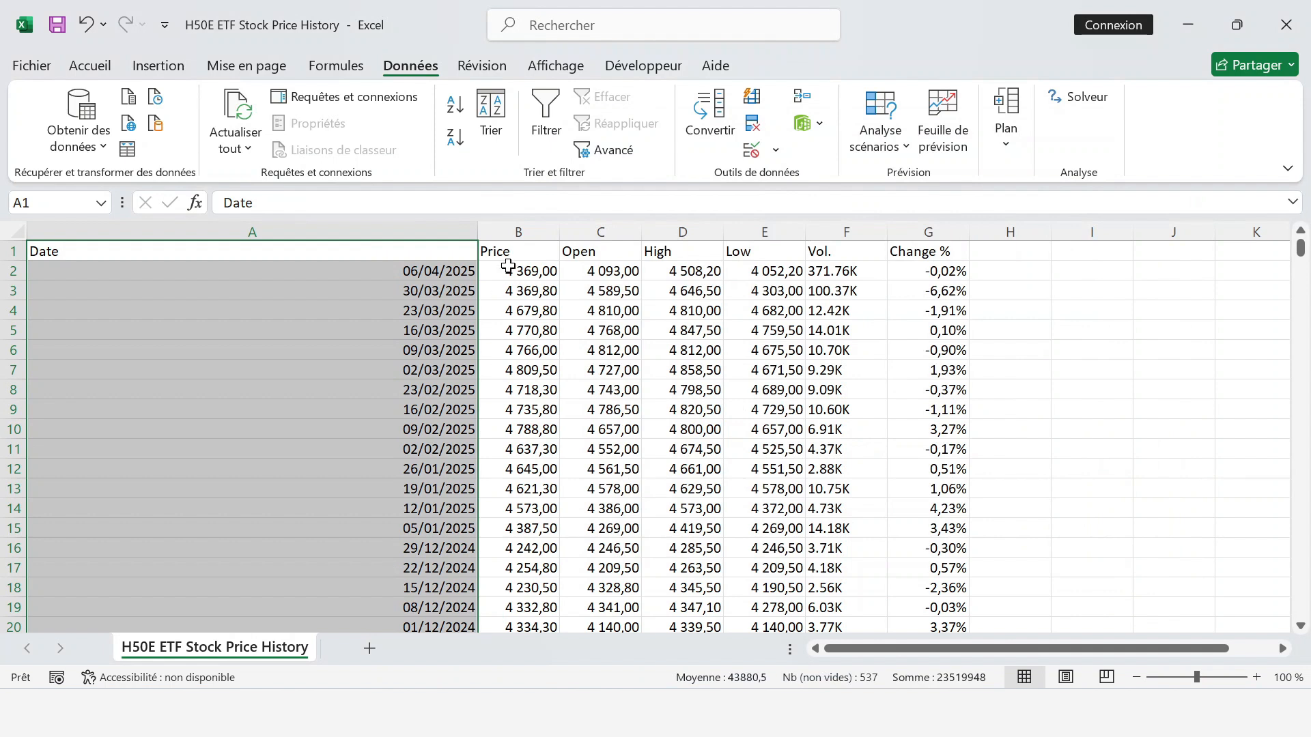
Step: Add filters to the H50E header row and sort the Date column from oldest to newest
{"action": "left_click", "coordinate": [437, 276]}
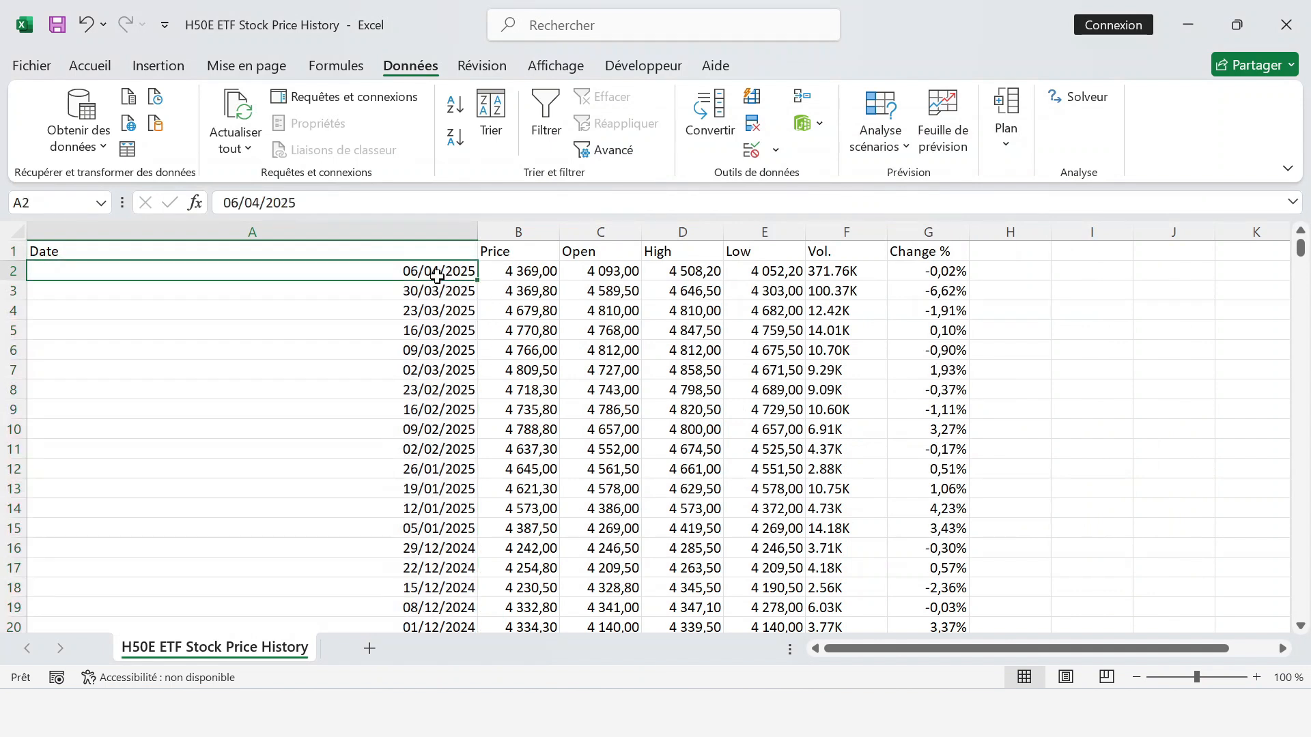
{"action": "left_click", "coordinate": [389, 250]}
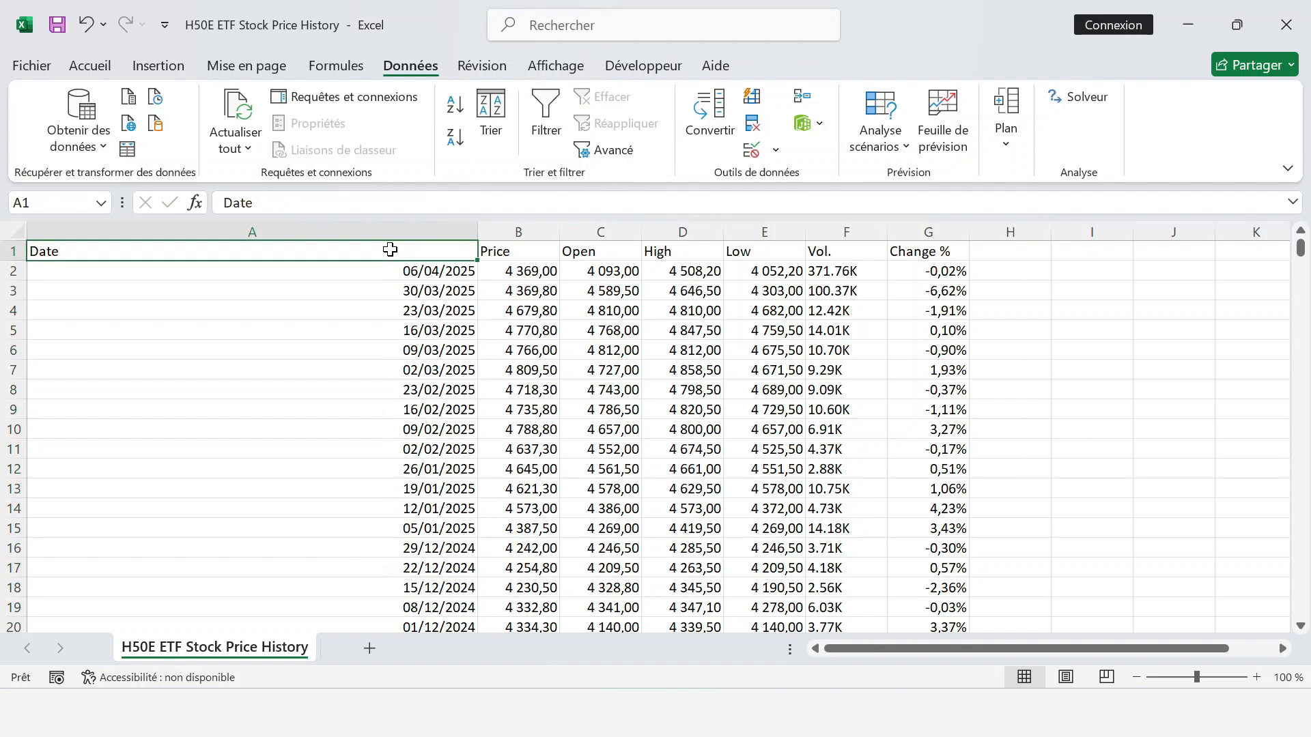
{"action": "key", "text": "ctrl+shift+l"}
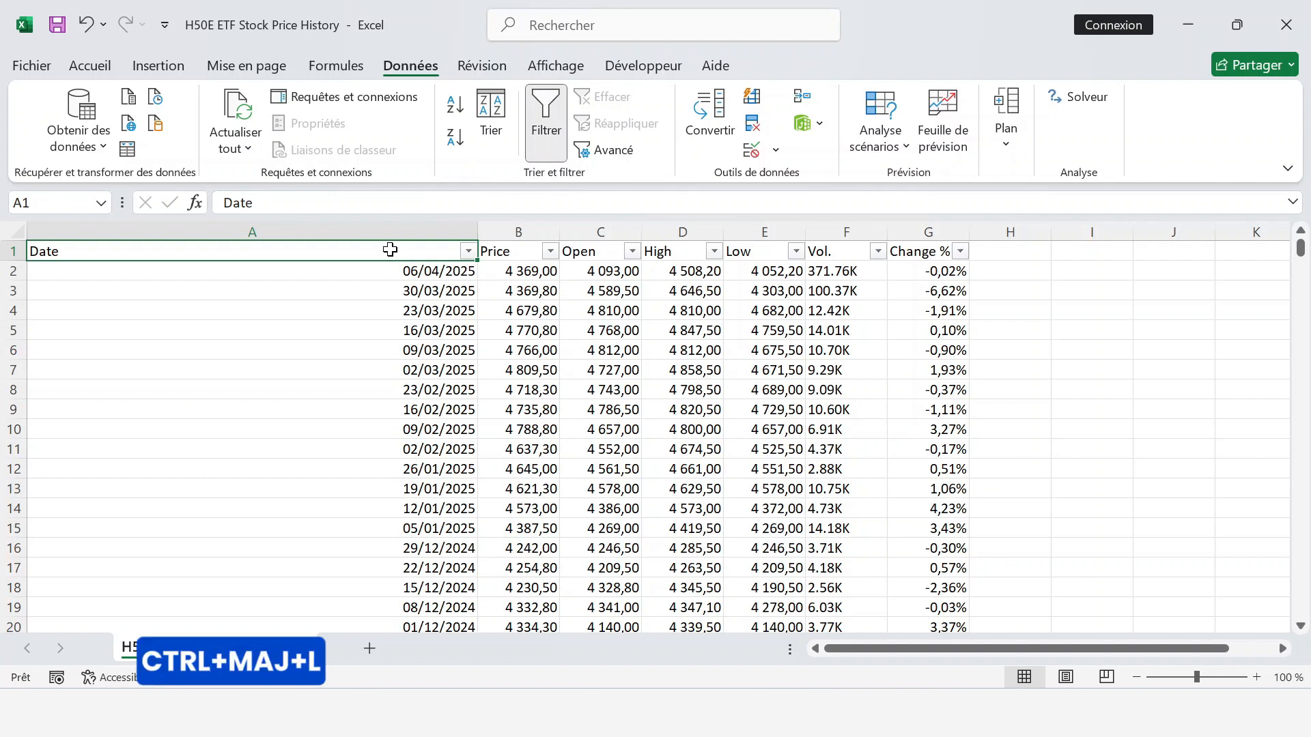
{"action": "left_click", "coordinate": [469, 253]}
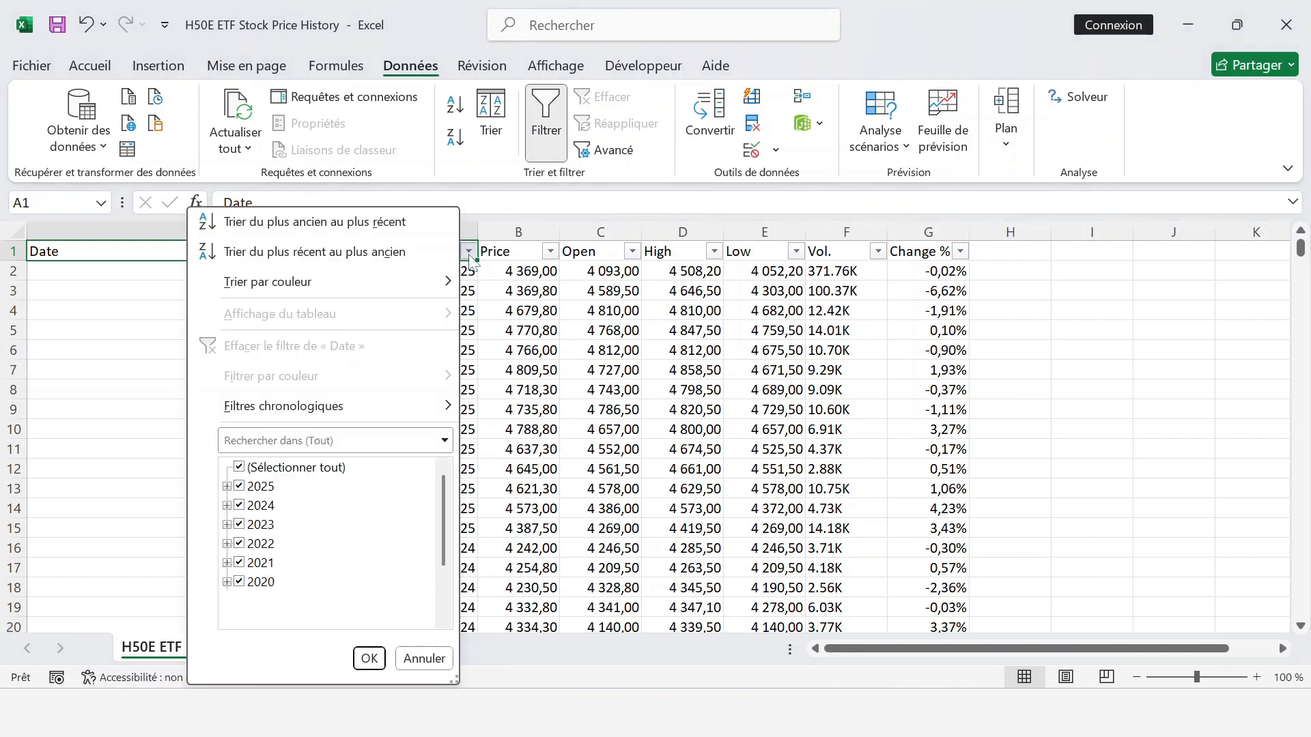
{"action": "left_click", "coordinate": [359, 231]}
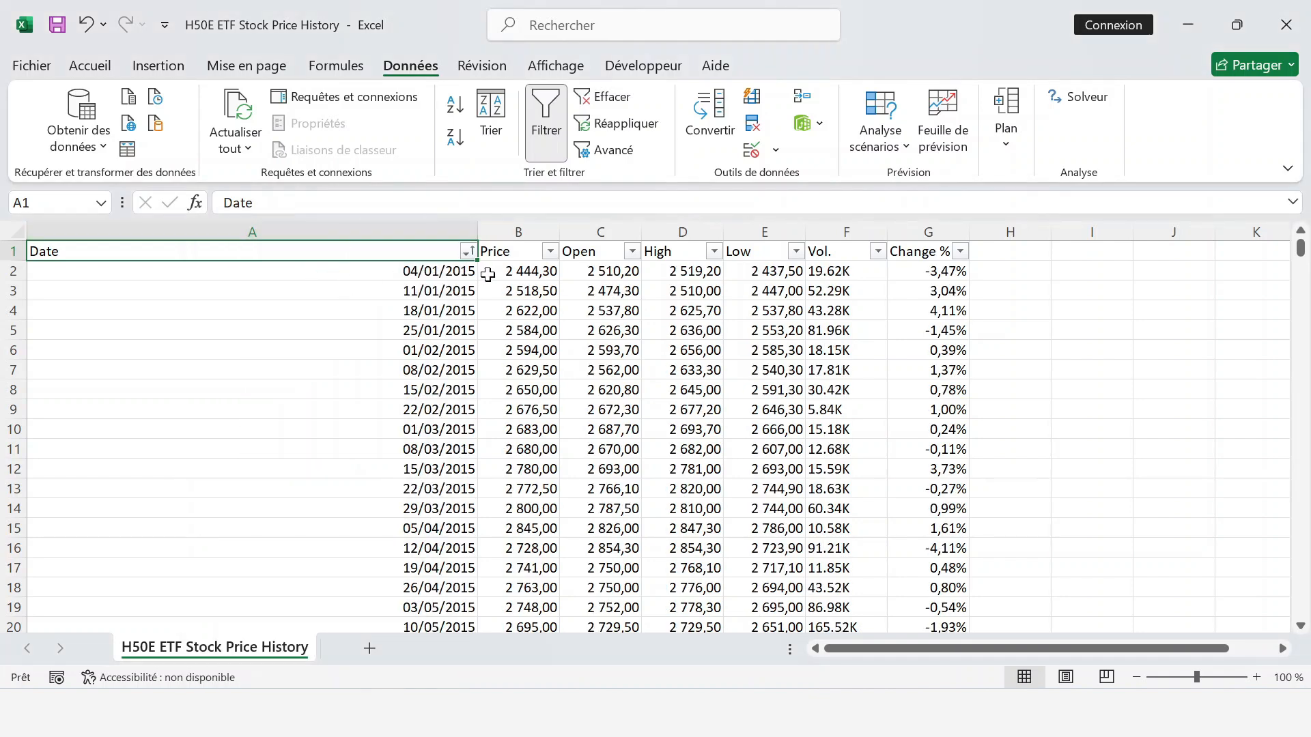
Step: Copy all the H50E closing prices in the Price column, from B2 down to the last row
{"action": "left_click", "coordinate": [491, 271]}
{"action": "key", "text": "ctrl+shift+Down"}
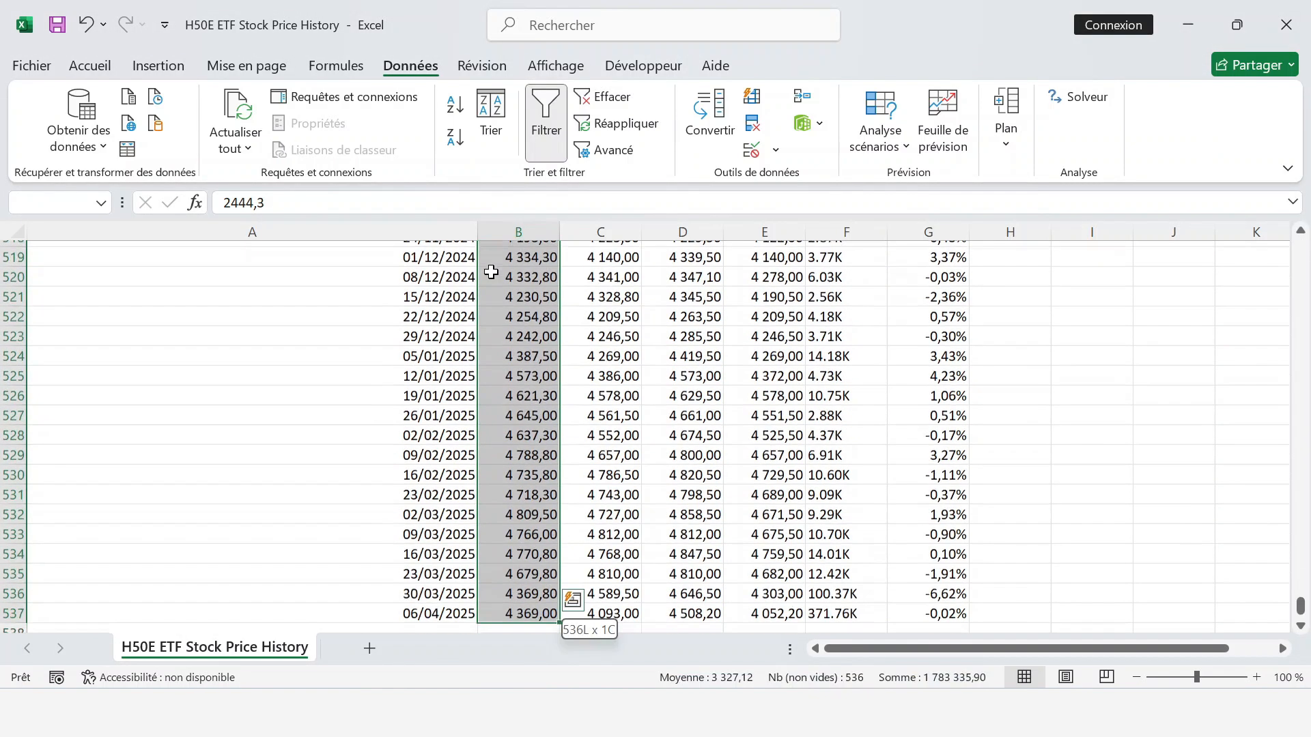
{"action": "key", "text": "ctrl+c"}
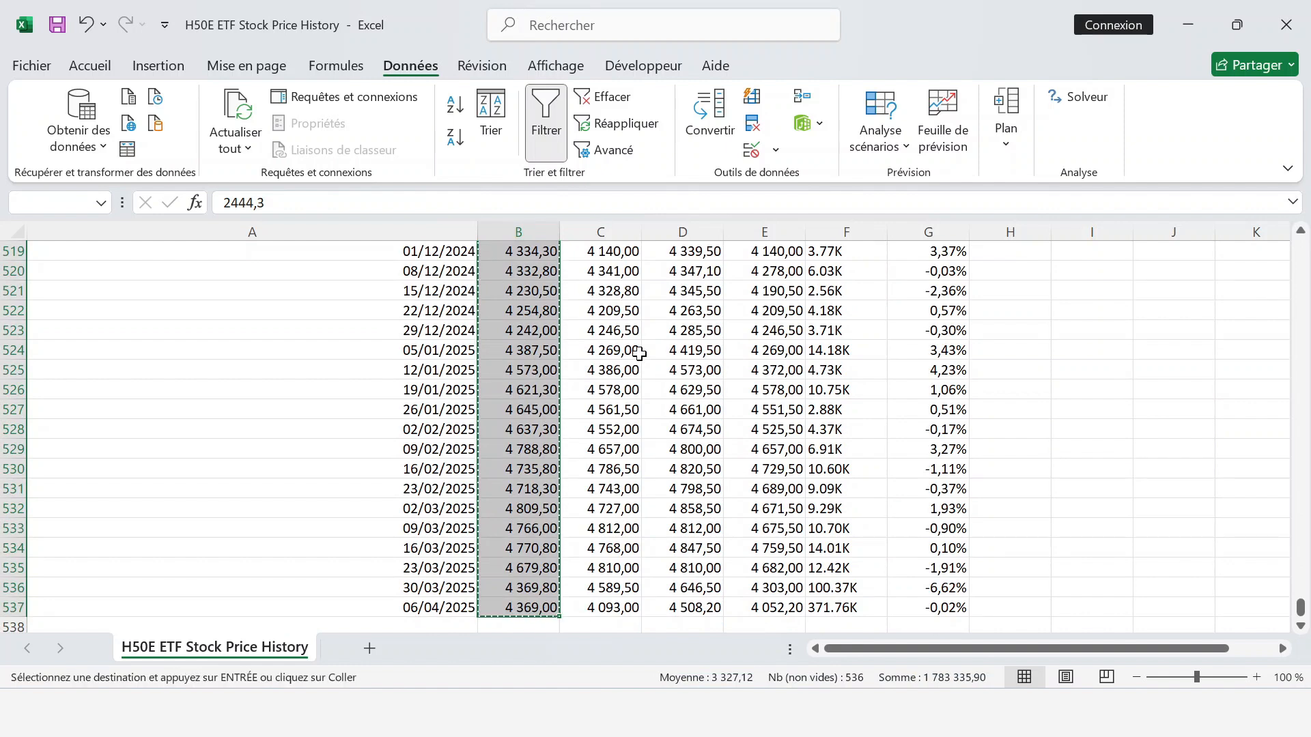
Step: Switch to the Allocation Optimal Portefeuille workbook and paste the prices as values into the EURO STOXX 50 column, starting at C3
{"action": "key", "text": "alt+Tab"}
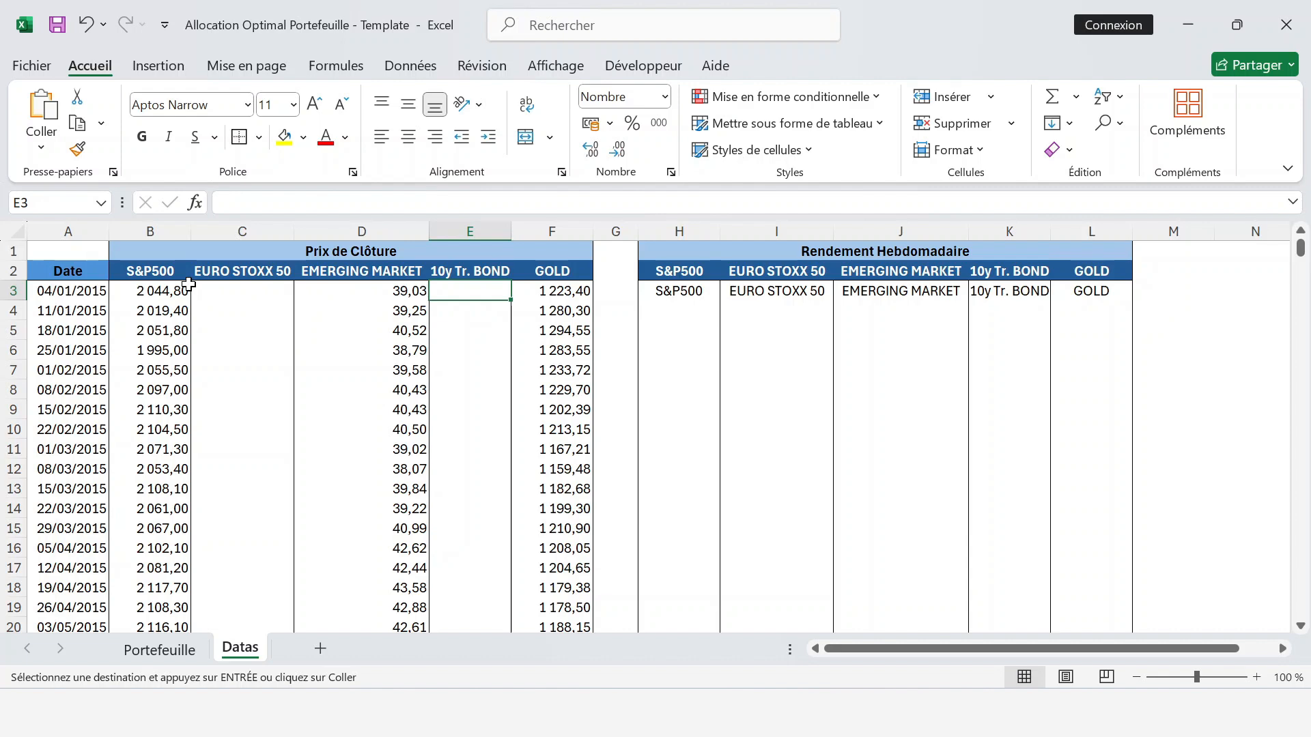
{"action": "key", "text": "Left"}
{"action": "key", "text": "Left"}
{"action": "key", "text": "alt"}
{"action": "key", "text": "l"}
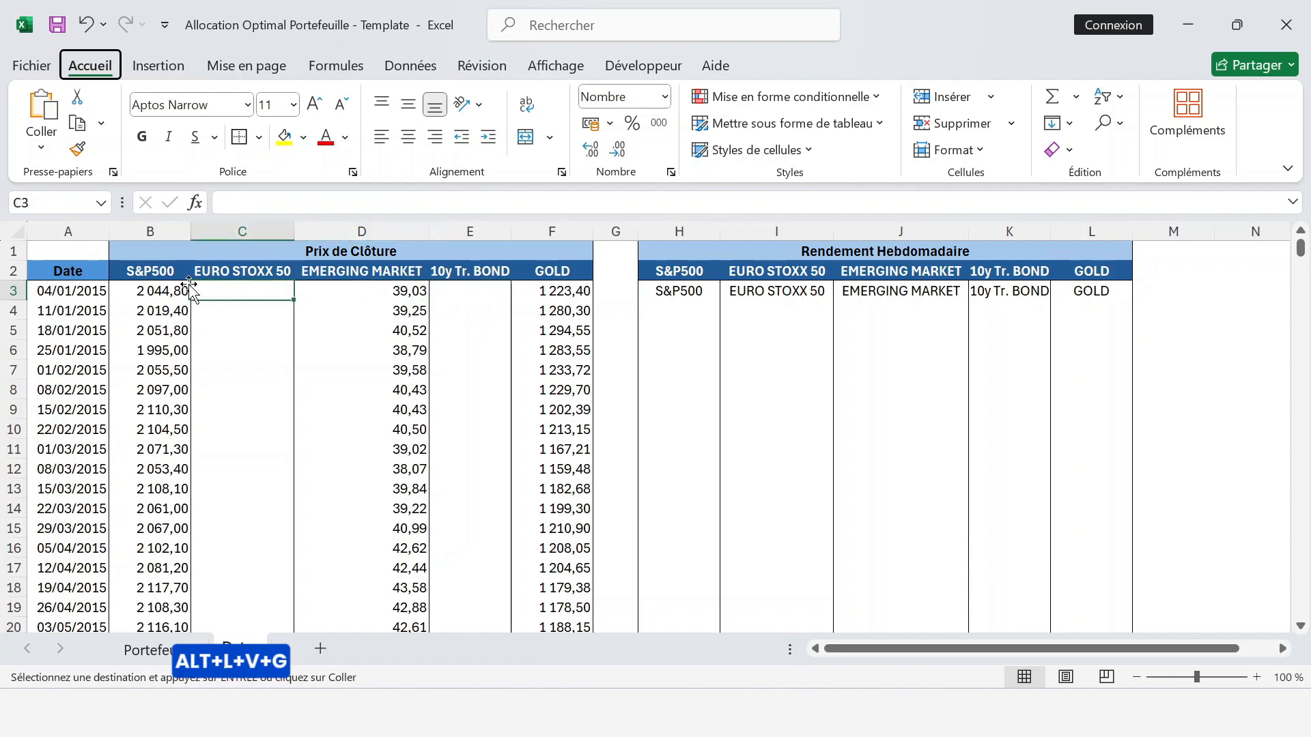
{"action": "key", "text": "v"}
{"action": "key", "text": "g"}
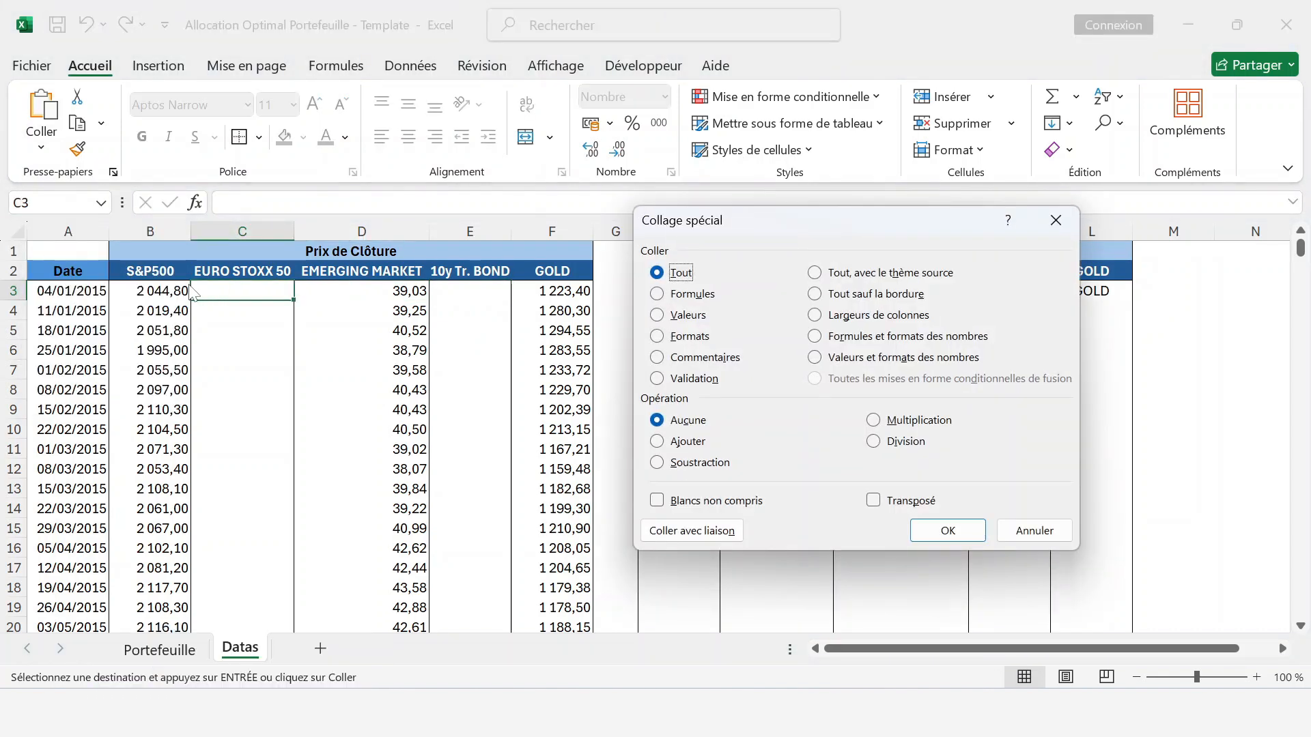
{"action": "key", "text": "v"}
{"action": "key", "text": "Return"}
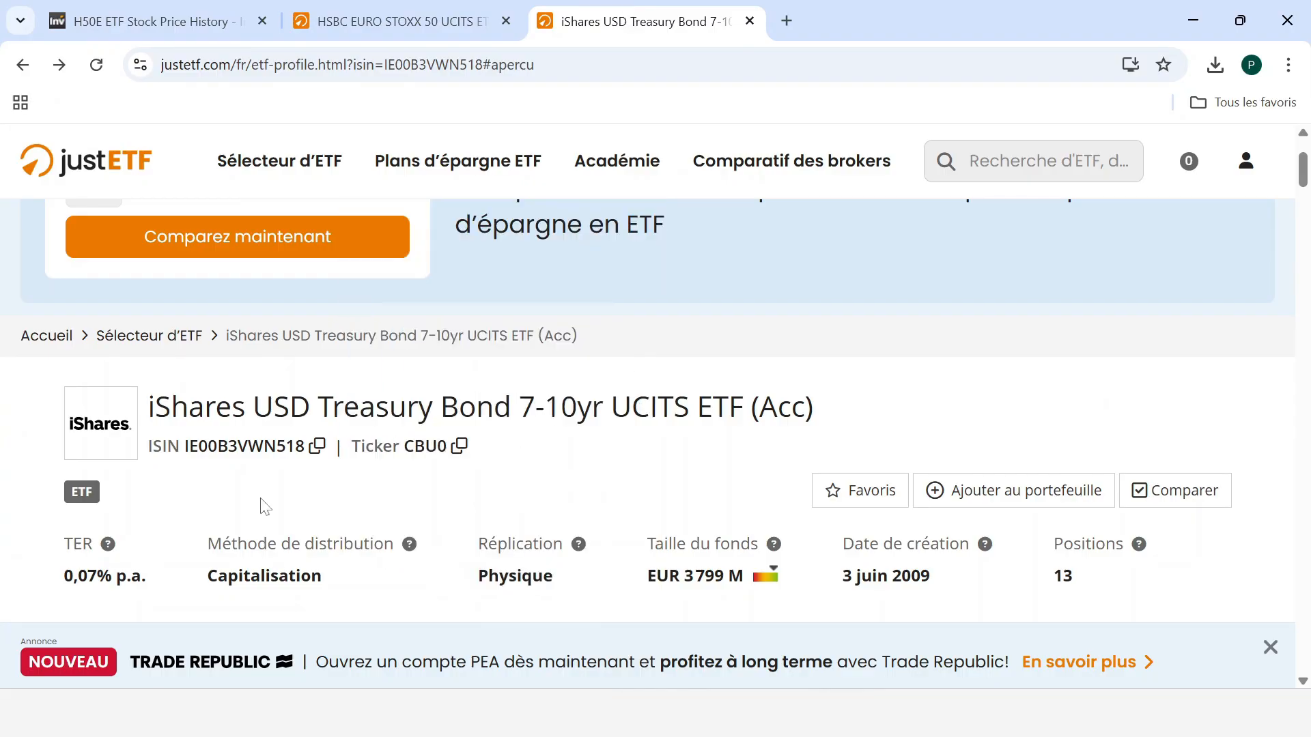
Step: Copy the Treasury bond ETF's ISIN IE00B3VWN518 from justETF, then find it on Investing.com and open the Xetra listing SXRM's historical data
{"action": "scroll", "coordinate": [307, 478], "scroll_direction": "up", "scroll_amount": 1}
{"action": "left_click", "coordinate": [319, 482]}
{"action": "left_click", "coordinate": [117, 18]}
{"action": "left_click", "coordinate": [366, 145]}
{"action": "key", "text": "ctrl+v"}
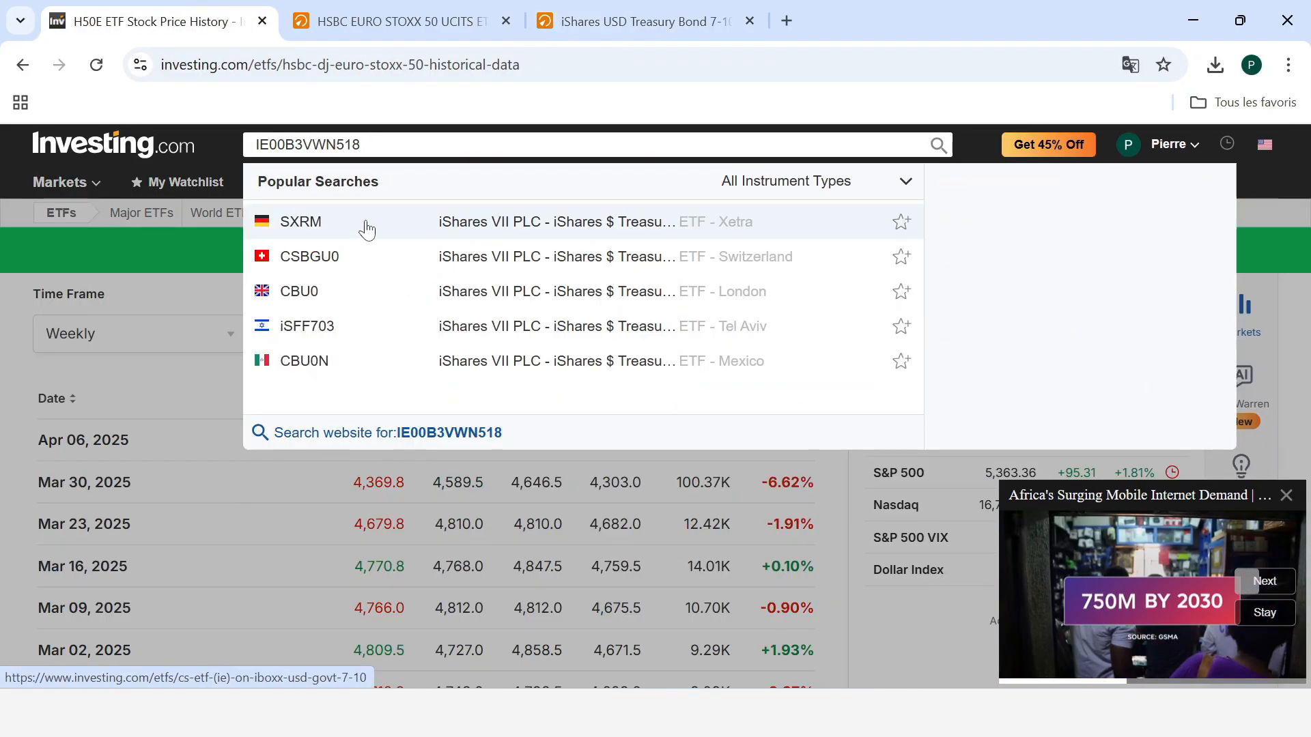
{"action": "left_click", "coordinate": [366, 229]}
{"action": "left_click", "coordinate": [213, 469]}
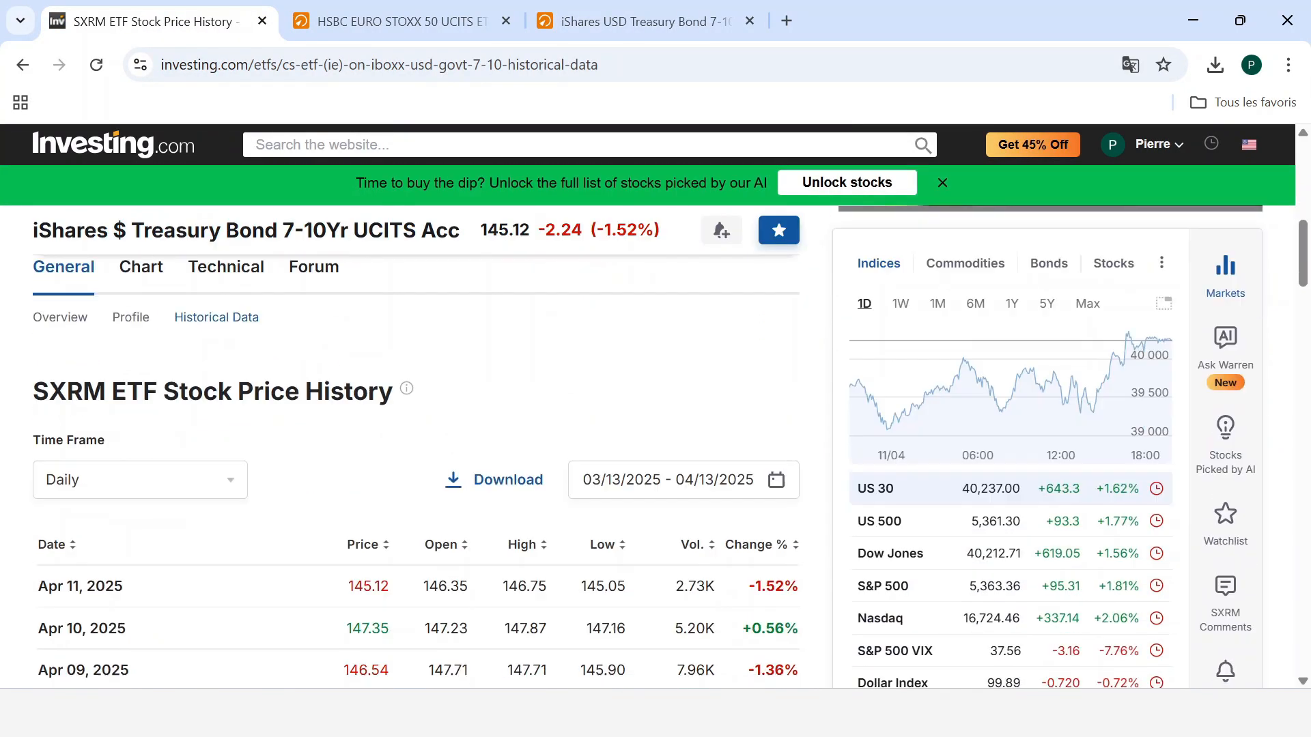
Step: Set the SXRM price history to a weekly time frame starting 01/01/2015 and download it
{"action": "left_click", "coordinate": [132, 424]}
{"action": "left_click", "coordinate": [73, 503]}
{"action": "left_click", "coordinate": [673, 428]}
{"action": "left_click", "coordinate": [608, 487]}
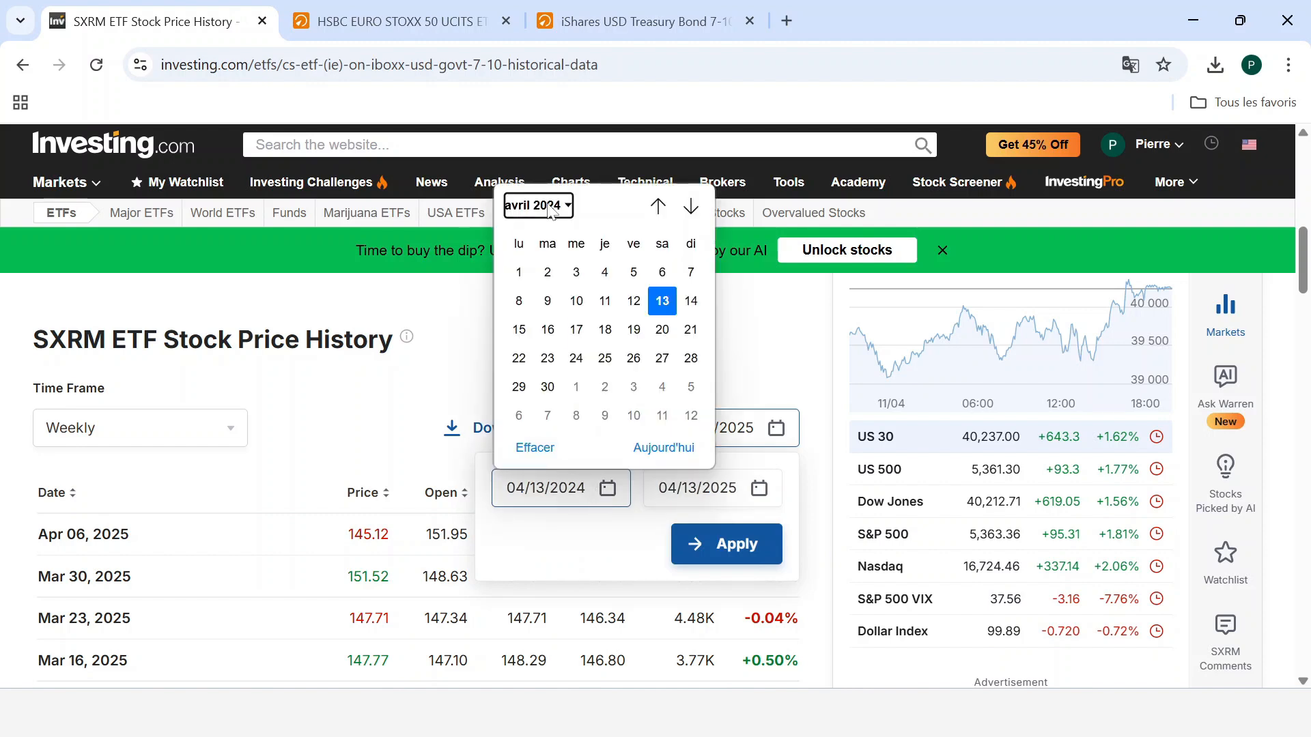
{"action": "left_click", "coordinate": [550, 205]}
{"action": "left_click", "coordinate": [539, 270]}
{"action": "left_click", "coordinate": [604, 272]}
{"action": "left_click", "coordinate": [702, 544]}
{"action": "left_click", "coordinate": [495, 430]}
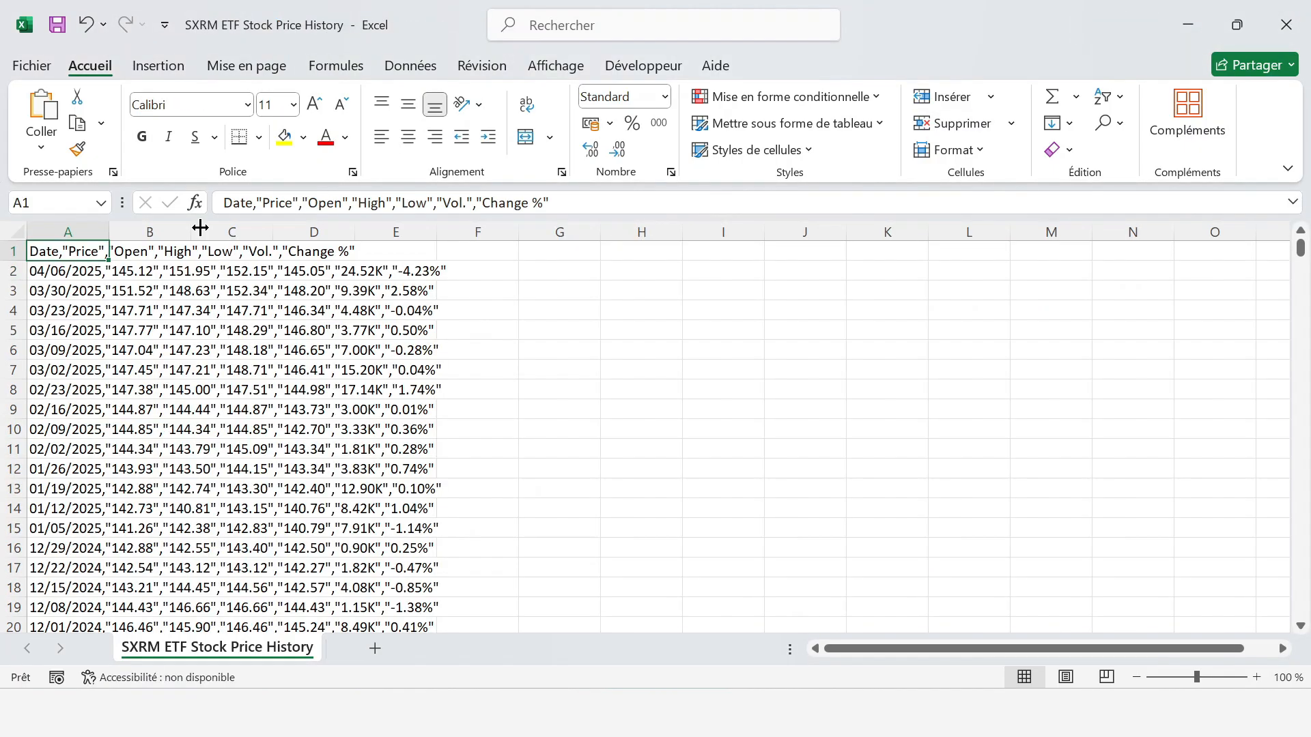
Step: In the downloaded SXRM file in Excel, split column A by comma with Text to Columns and set the Date column to MJA
{"action": "left_click", "coordinate": [67, 233]}
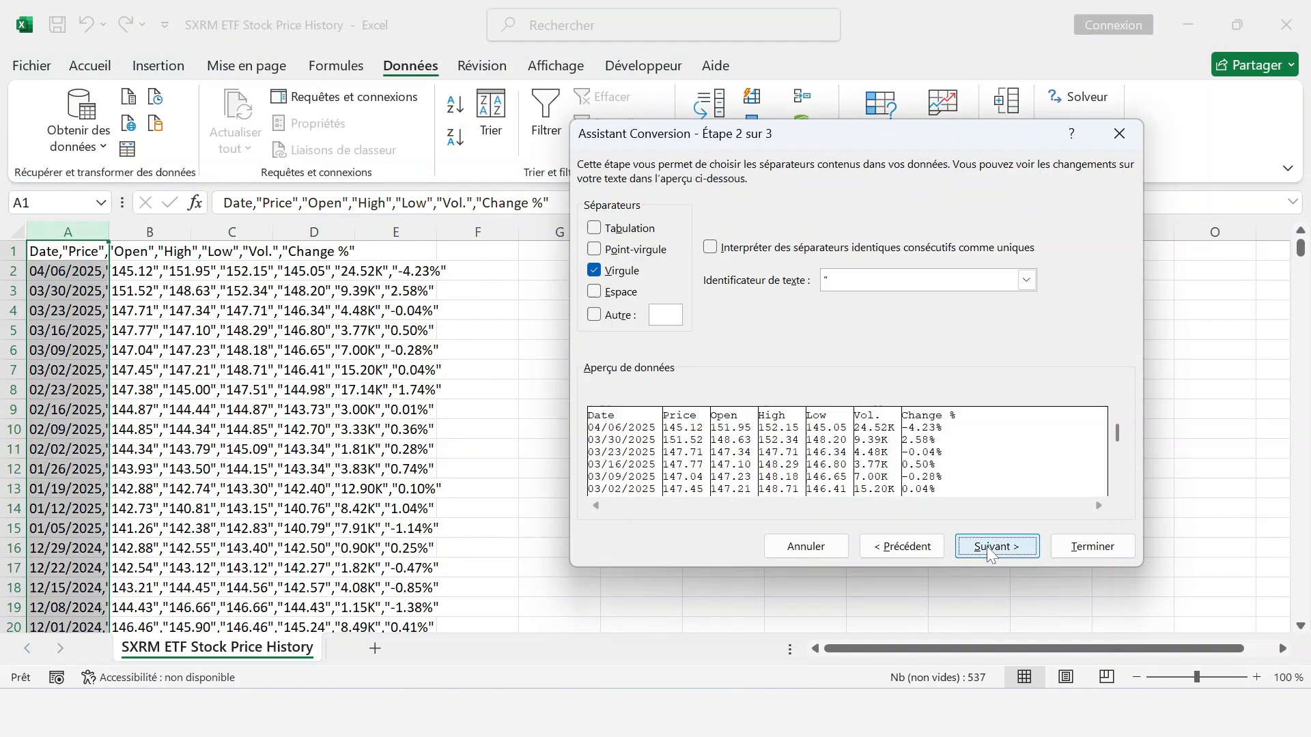
{"action": "left_click", "coordinate": [988, 548]}
{"action": "left_click", "coordinate": [684, 402]}
{"action": "left_click", "coordinate": [622, 397]}
{"action": "left_click", "coordinate": [737, 255]}
{"action": "left_click", "coordinate": [682, 274]}
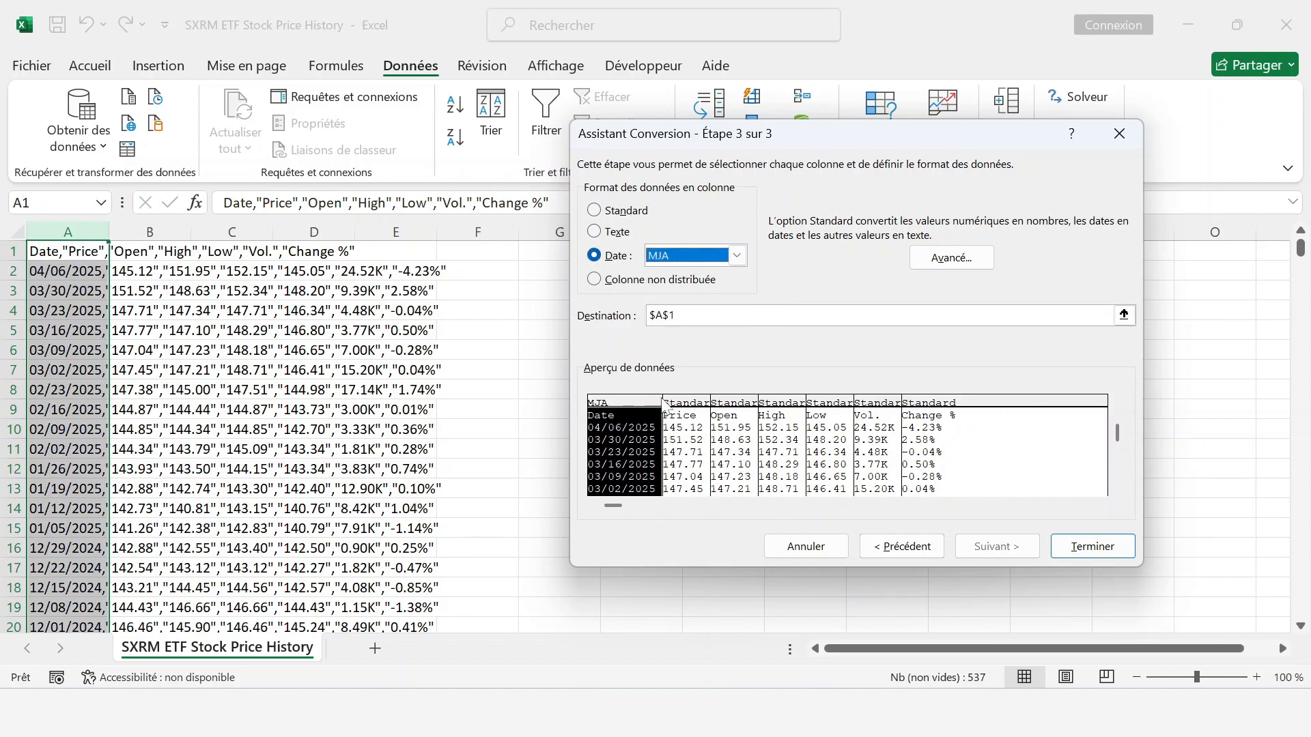
Step: Apply a period decimal separator and a comma thousands separator, finish the SXRM conversion and return to cell A1
{"action": "left_click", "coordinate": [672, 410]}
{"action": "left_click", "coordinate": [951, 258]}
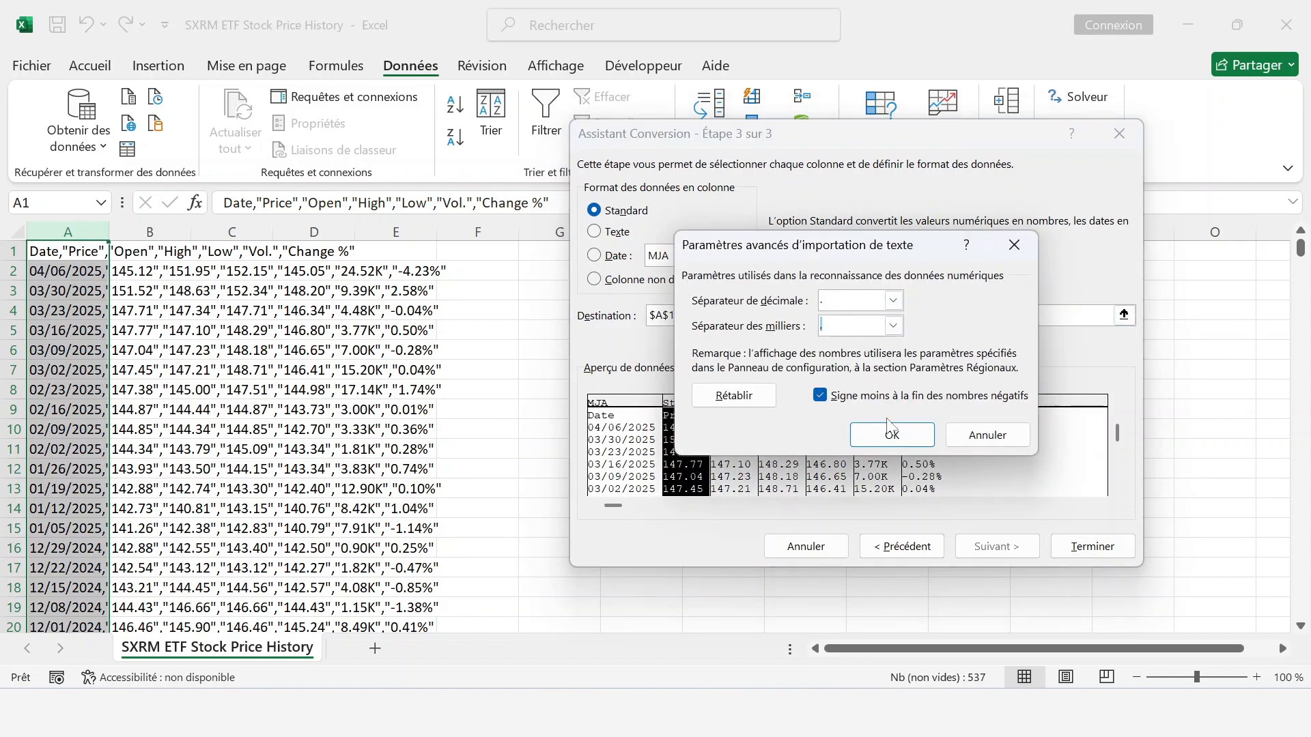
{"action": "left_click", "coordinate": [890, 432]}
{"action": "left_click", "coordinate": [1087, 544]}
{"action": "left_click", "coordinate": [149, 272]}
{"action": "key", "text": "ctrl+shift+Down"}
{"action": "key", "text": "ctrl+Home"}
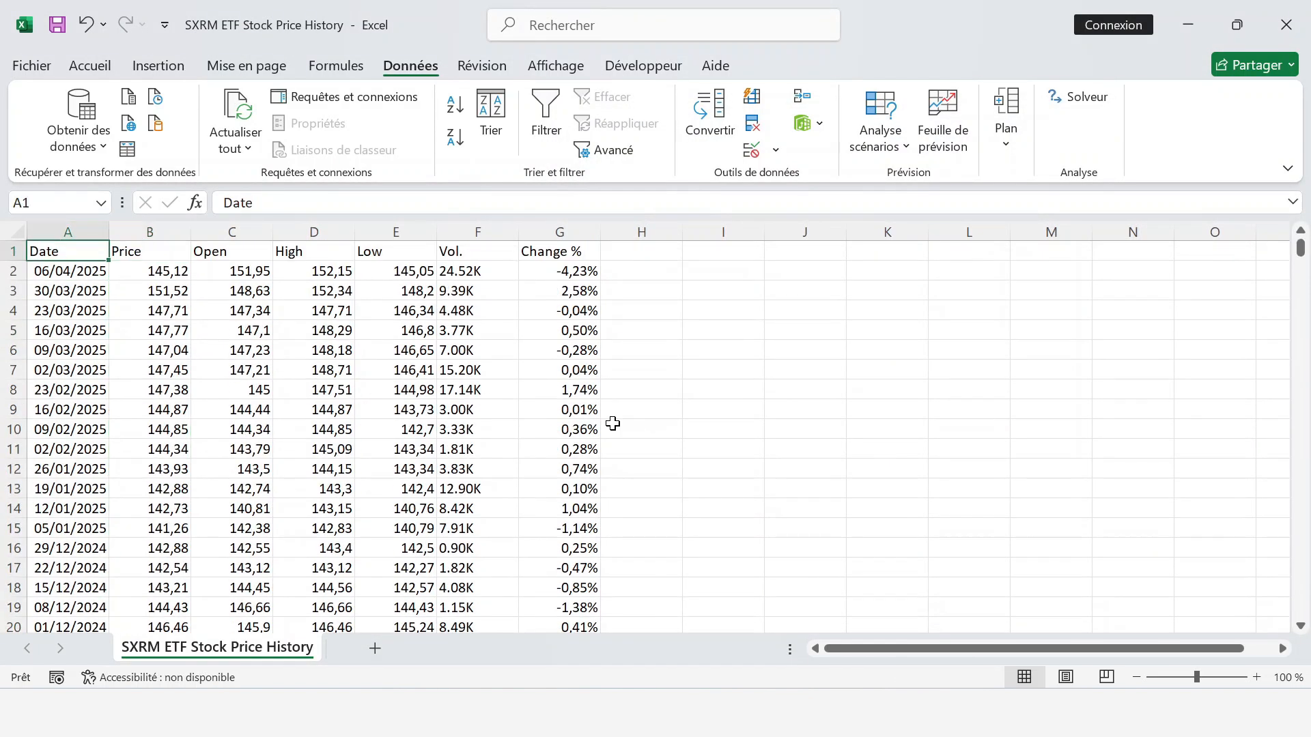
Step: Add filters to the header row of the SXRM price table and open the Date column's filter
{"action": "left_click", "coordinate": [546, 116]}
{"action": "left_click", "coordinate": [100, 251]}
{"action": "left_click", "coordinate": [249, 225]}
Step: Copy the SXRM closing prices in the Price column from B2 down to the last row
{"action": "key", "text": "Right"}
{"action": "key", "text": "Down"}
{"action": "key", "text": "ctrl+shift+Down"}
{"action": "key", "text": "ctrl+c"}
{"action": "key", "text": "ctrl+z"}
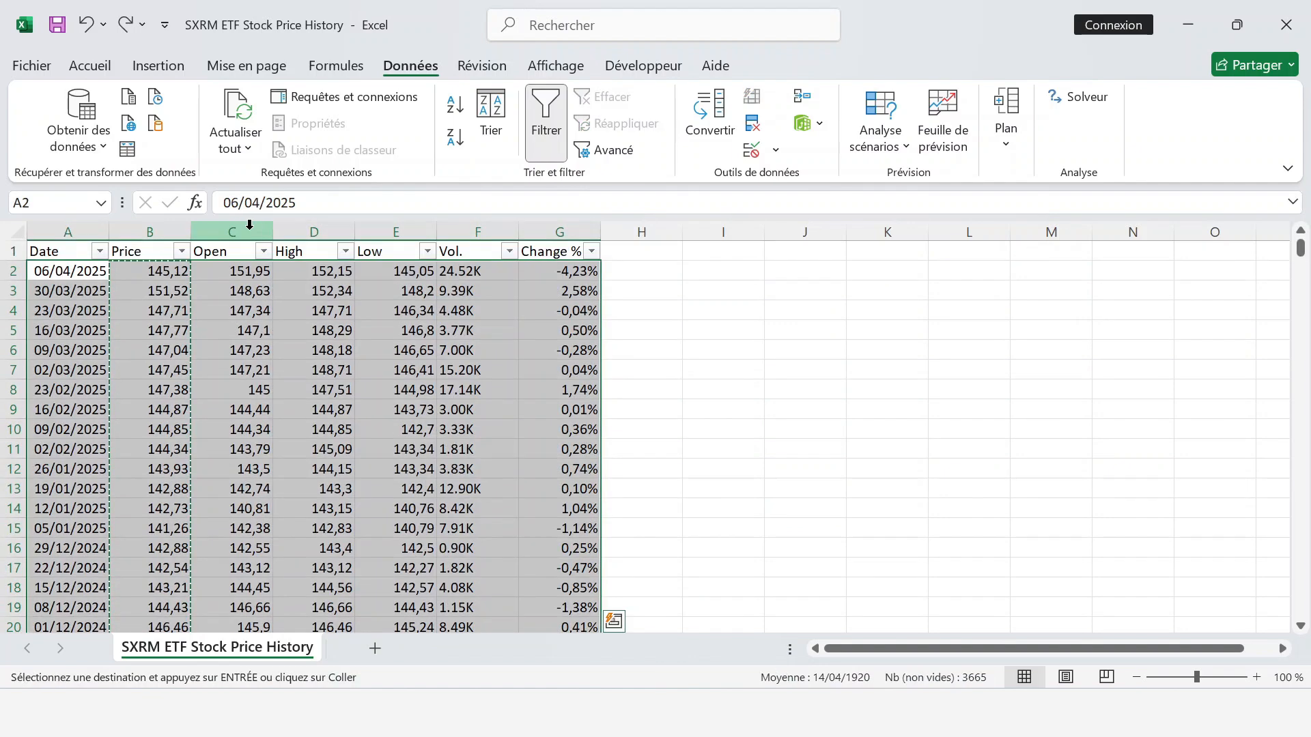
{"action": "key", "text": "Right"}
{"action": "key", "text": "ctrl+shift+Down"}
{"action": "key", "text": "ctrl+c"}
Step: Switch to the portfolio allocation workbook and paste the prices as values into the 10y Tr. BOND column of Datas, starting at E3
{"action": "key", "text": "alt+Tab"}
{"action": "key", "text": "Right"}
{"action": "key", "text": "ctrl+alt+v"}
{"action": "key", "text": "v"}
{"action": "key", "text": "Return"}
{"action": "key", "text": "ctrl+Down"}
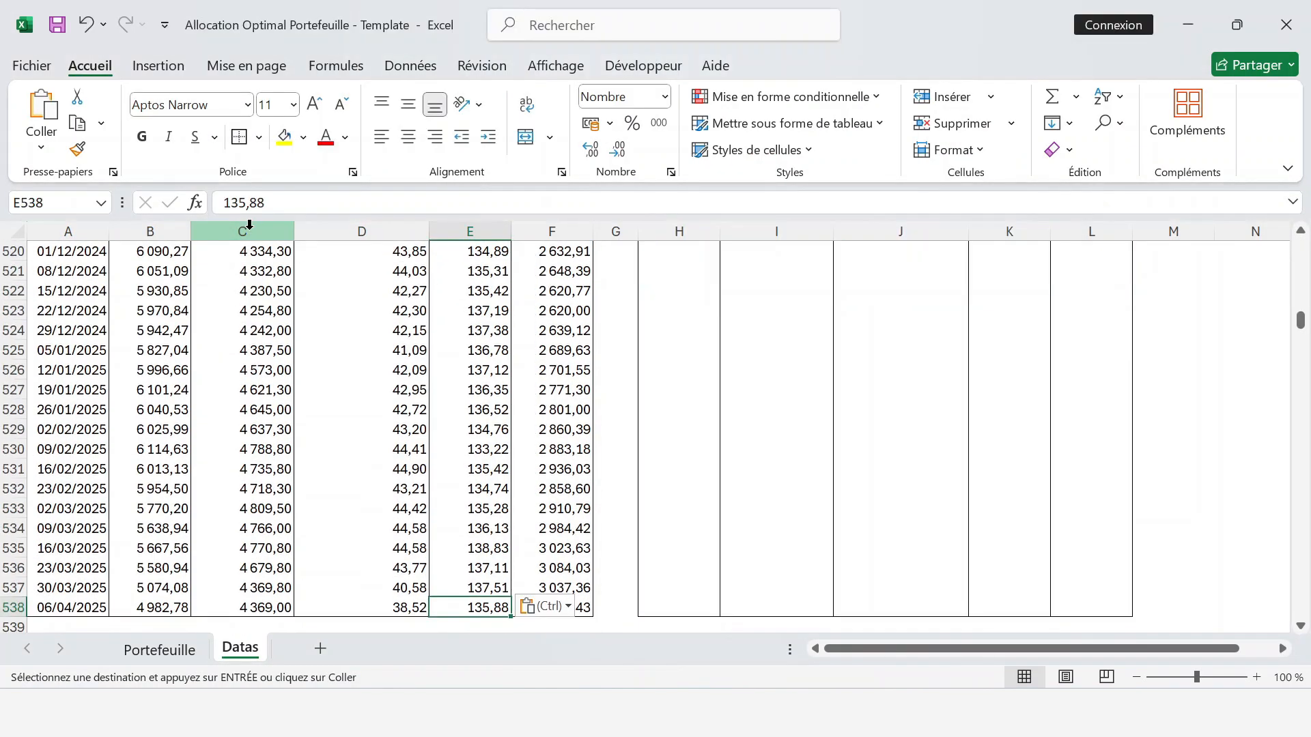
{"action": "key", "text": "ctrl+Up"}
{"action": "key", "text": "ctrl+Up"}
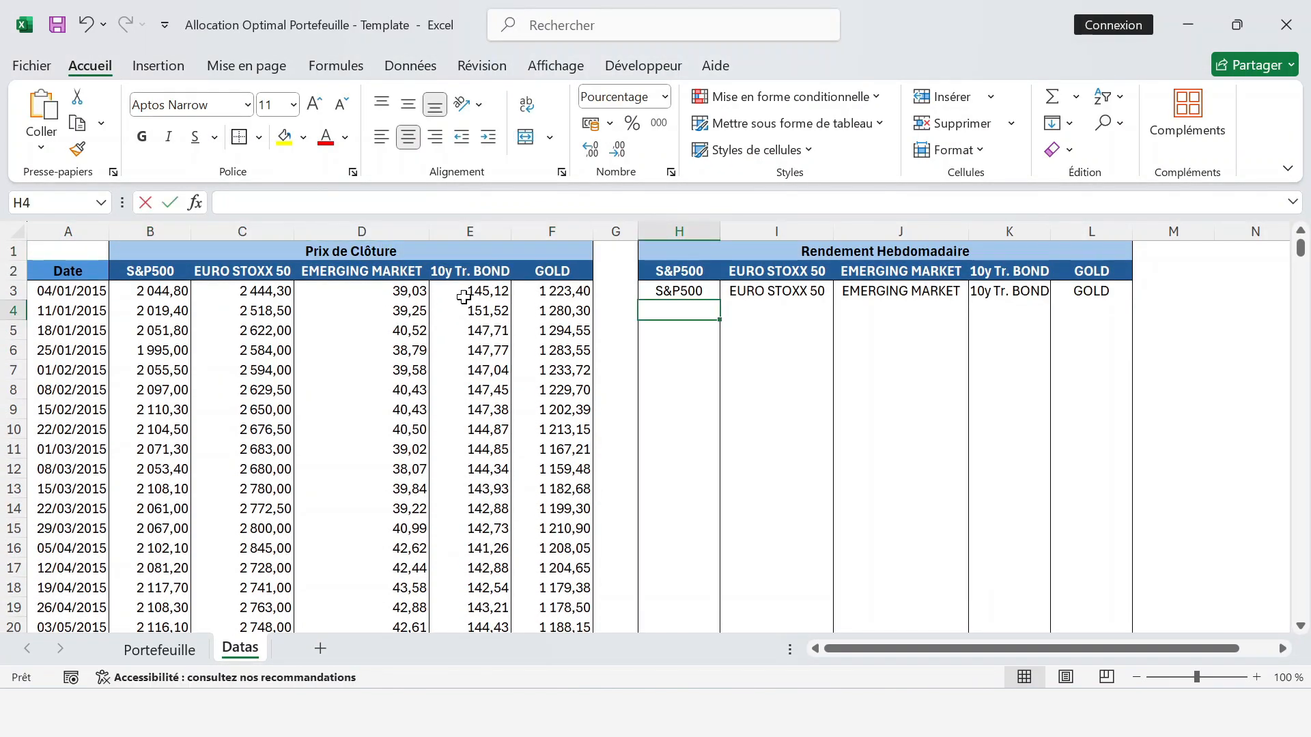
Step: Enter the S&P500 weekly return formula =(B4-B3)/B3 in cell H4 of the Datas sheet
{"action": "type", "text": "="}
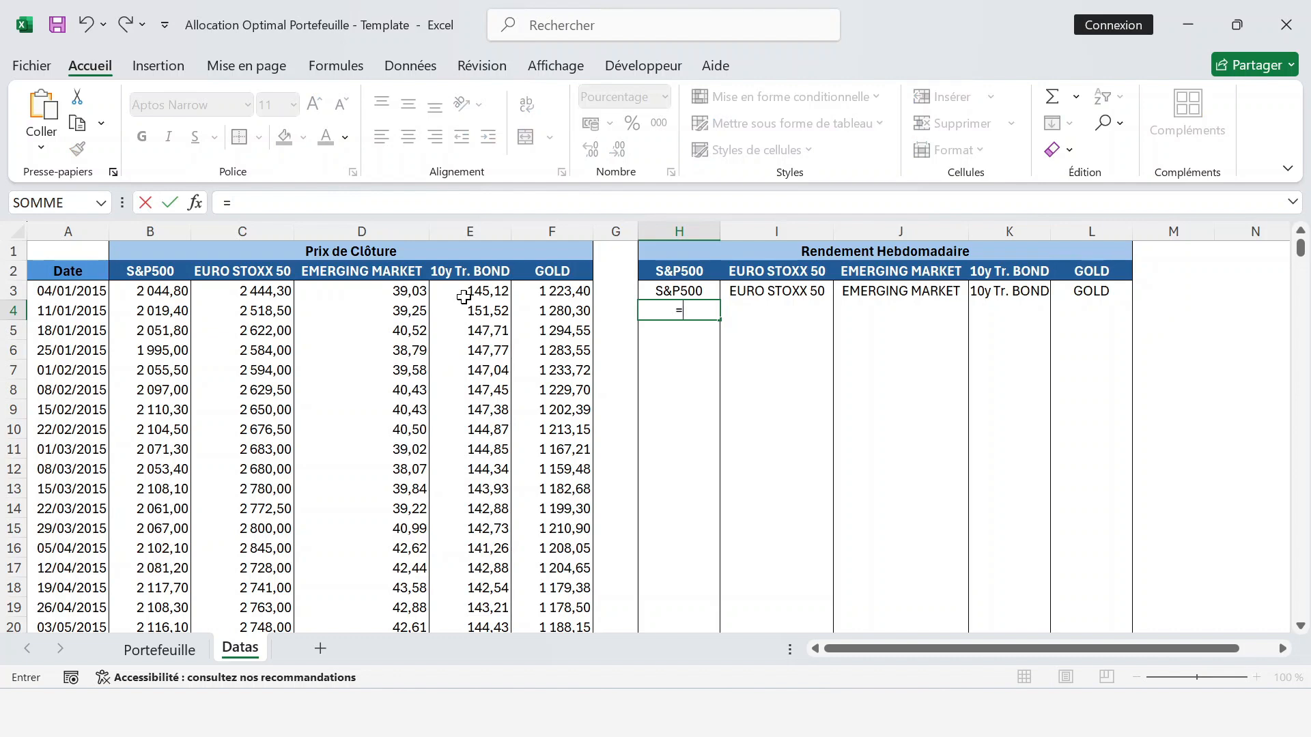
{"action": "type", "text": "("}
{"action": "key", "text": "Left"}
{"action": "key", "text": "Left"}
{"action": "key", "text": "Left"}
{"action": "key", "text": "Left"}
{"action": "key", "text": "Left"}
{"action": "key", "text": "Left"}
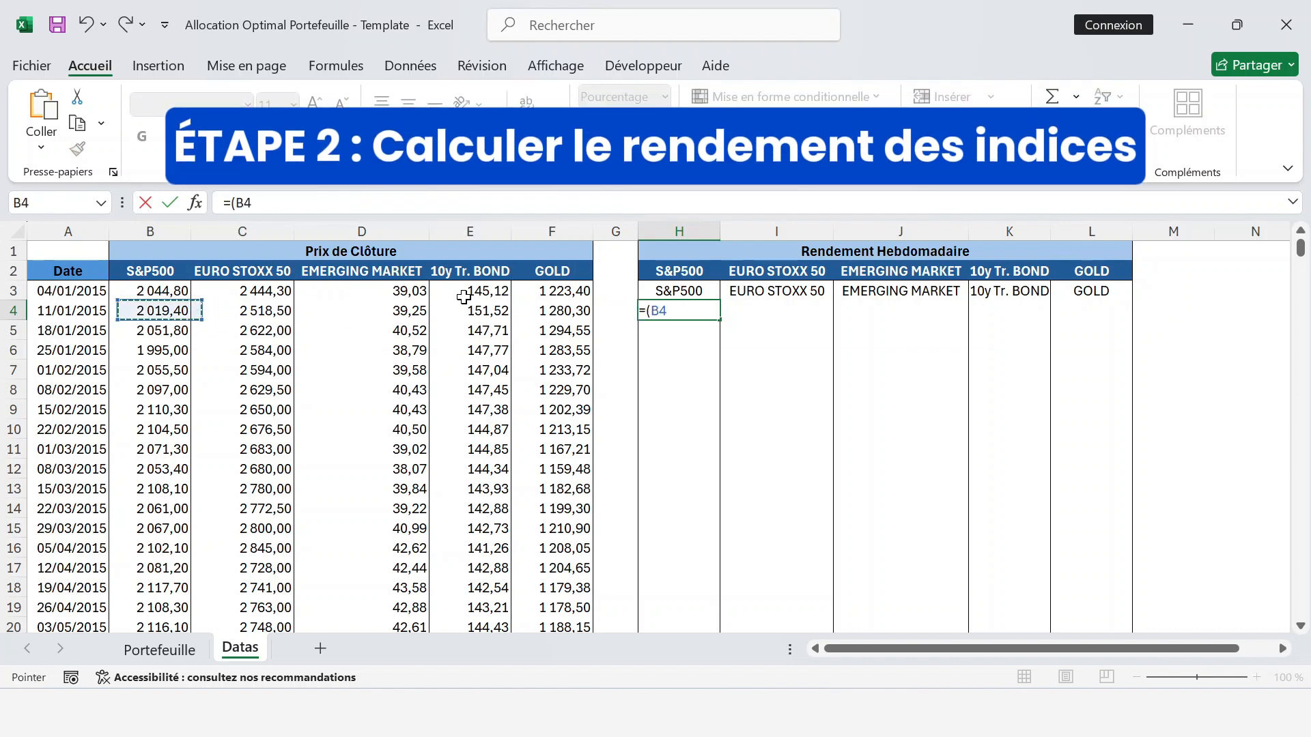
{"action": "type", "text": "-"}
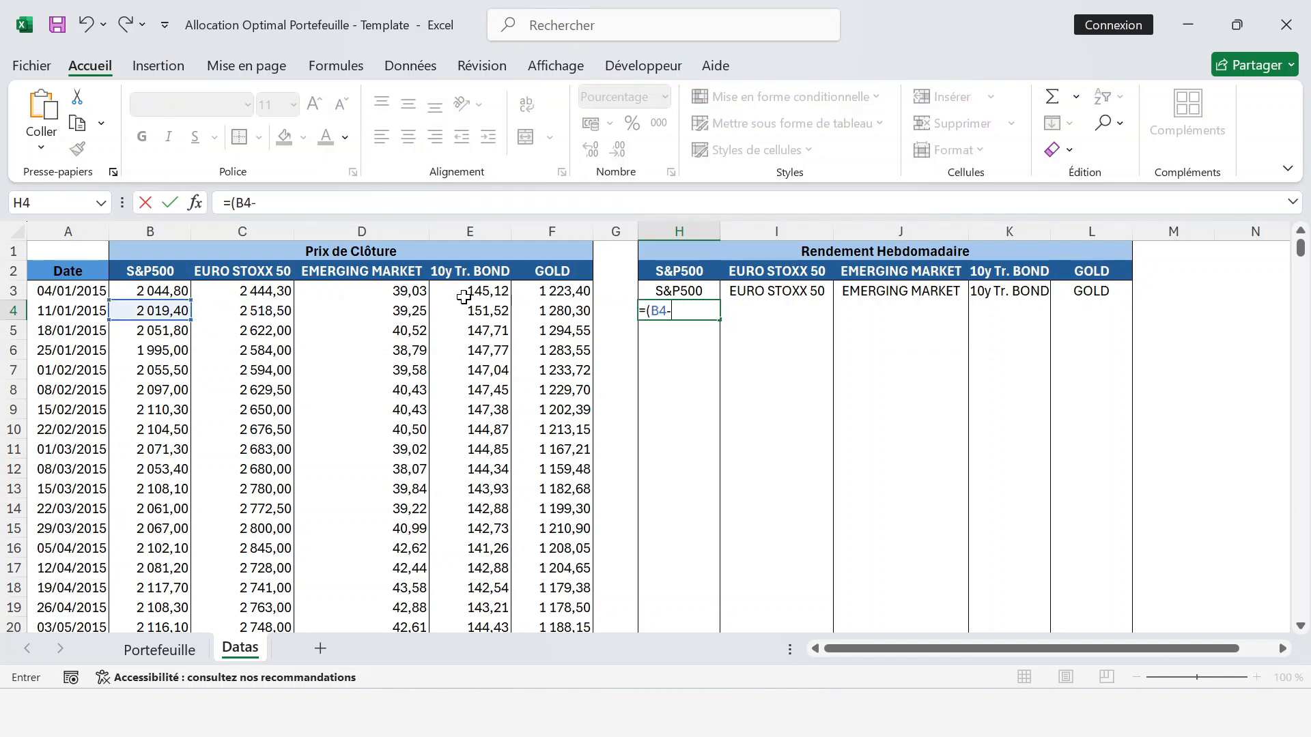
{"action": "key", "text": "Left"}
{"action": "key", "text": "Left"}
{"action": "key", "text": "Left"}
{"action": "key", "text": "Left"}
{"action": "key", "text": "Left"}
{"action": "key", "text": "Left"}
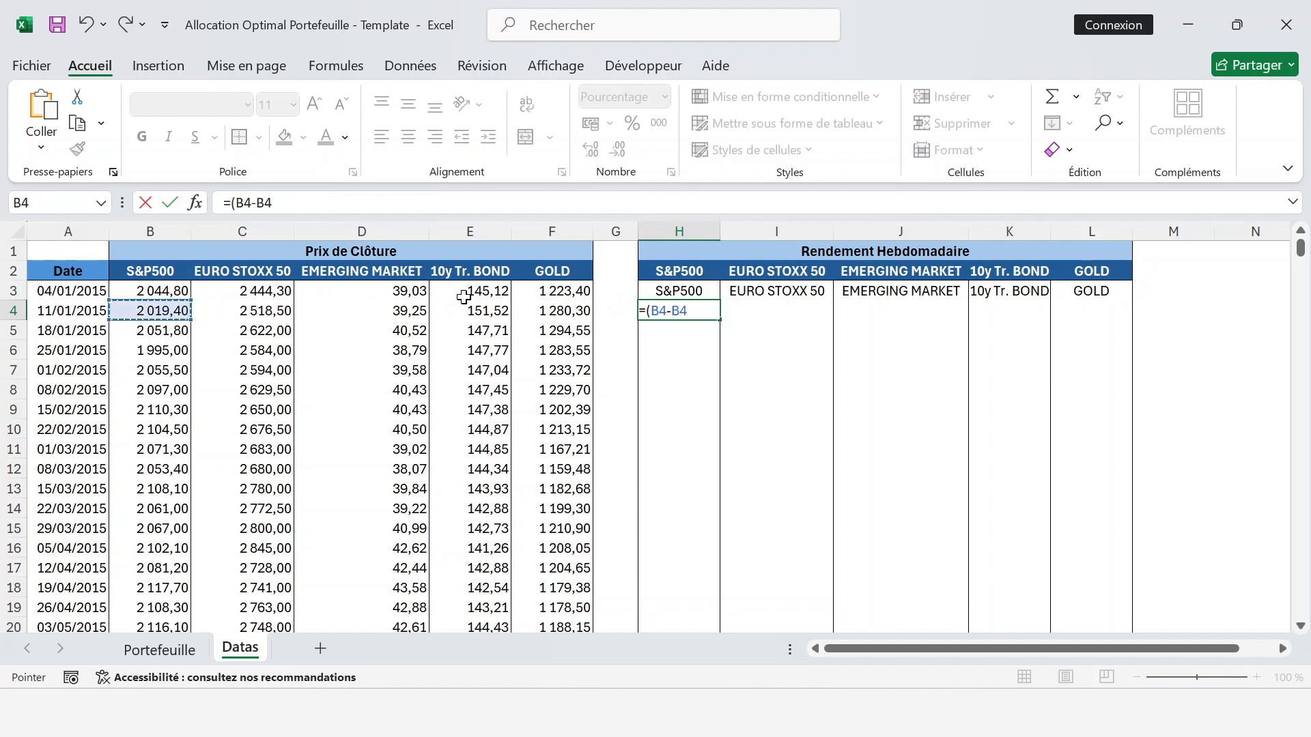
{"action": "key", "text": "Up"}
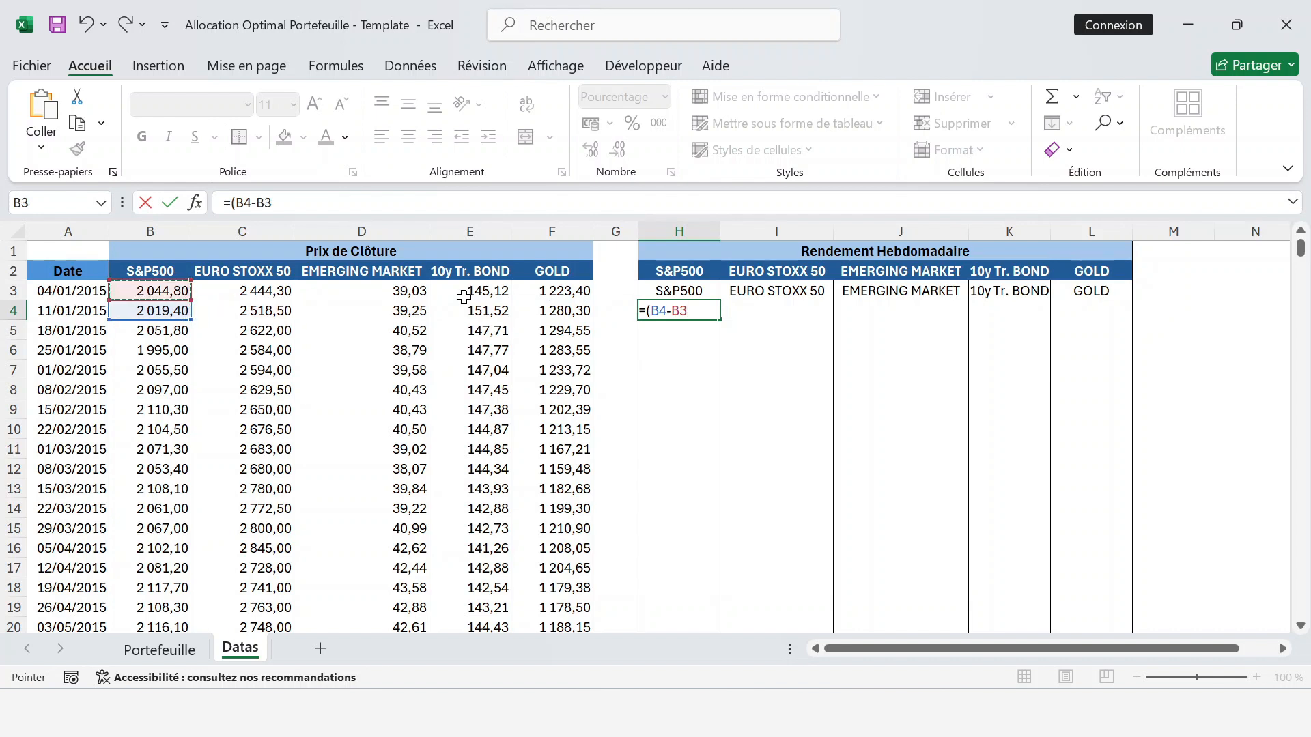
{"action": "type", "text": ")/"}
{"action": "key", "text": "Left"}
{"action": "key", "text": "Left"}
{"action": "key", "text": "Left"}
{"action": "key", "text": "Left"}
{"action": "key", "text": "Left"}
{"action": "key", "text": "Left"}
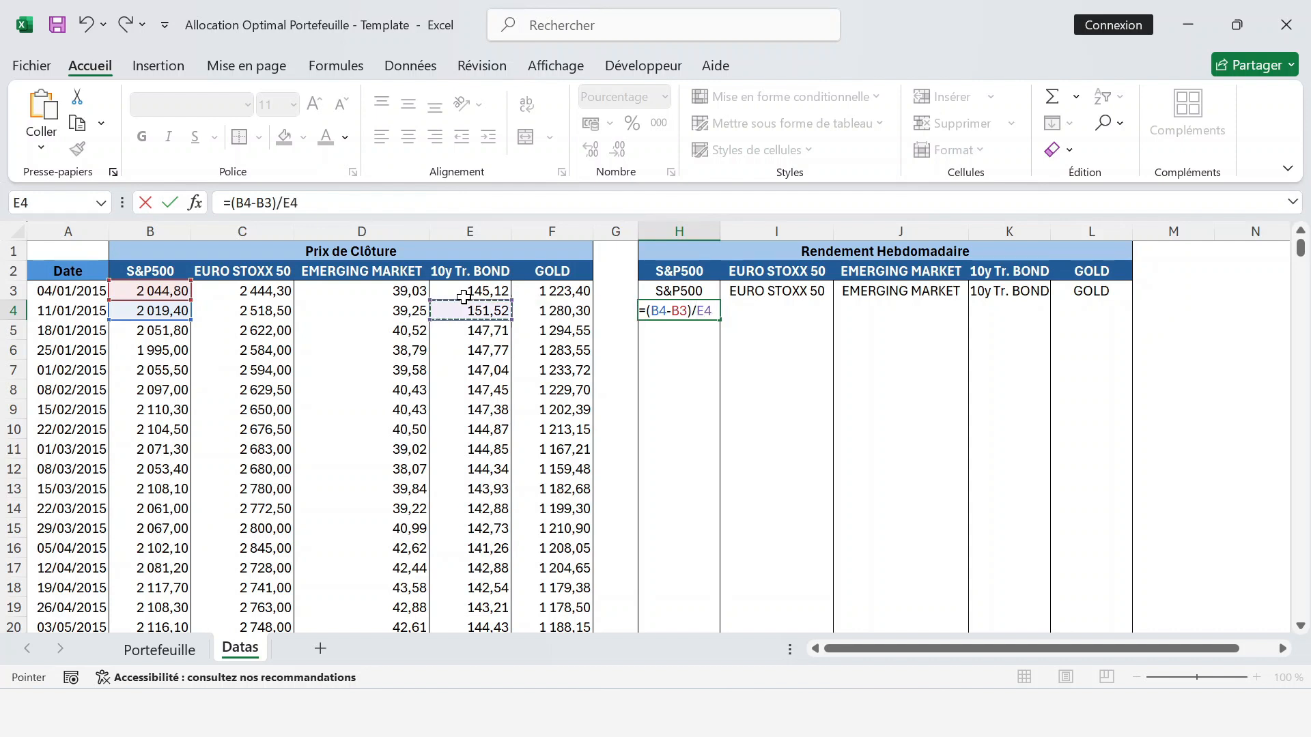
{"action": "key", "text": "Up"}
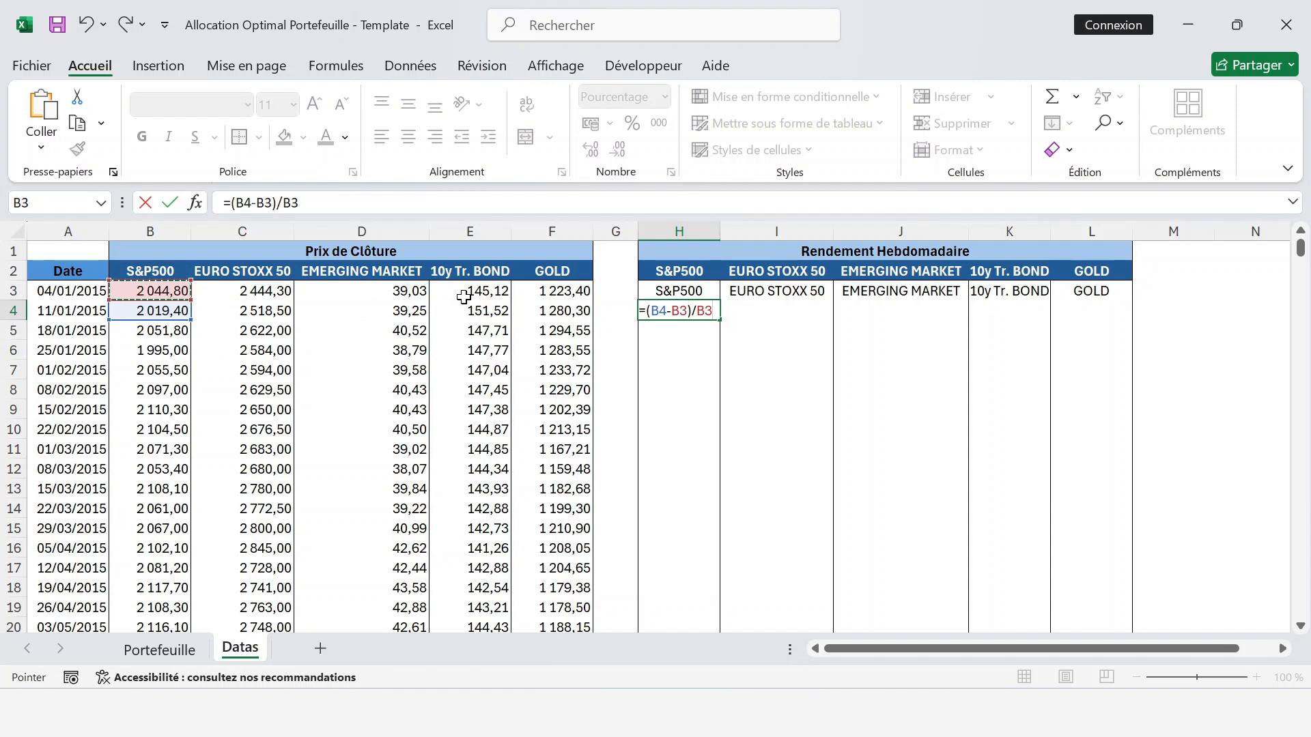
{"action": "key", "text": "Return"}
{"action": "key", "text": "Up"}
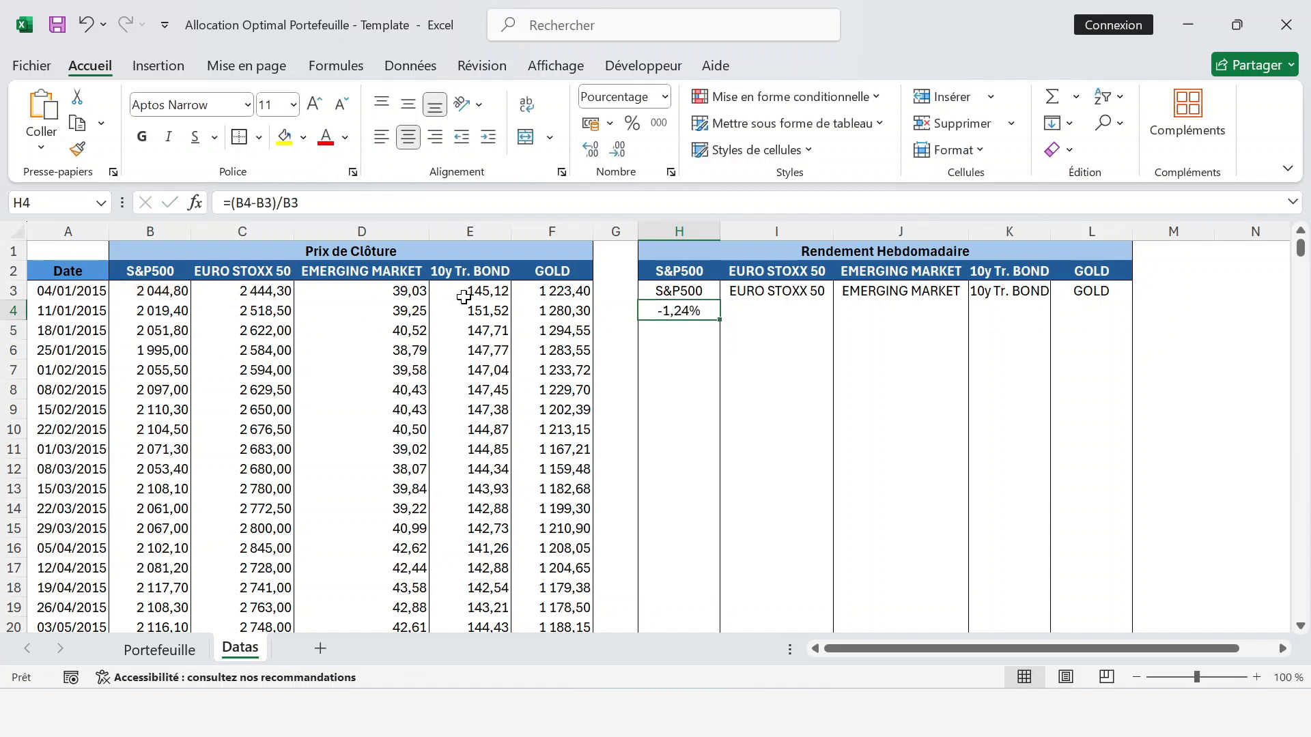
Step: Copy the weekly return formula from H4 and paste it as formulas into H4:L538 for all five assets
{"action": "key", "text": "ctrl+c"}
{"action": "key", "text": "Left"}
{"action": "key", "text": "Left"}
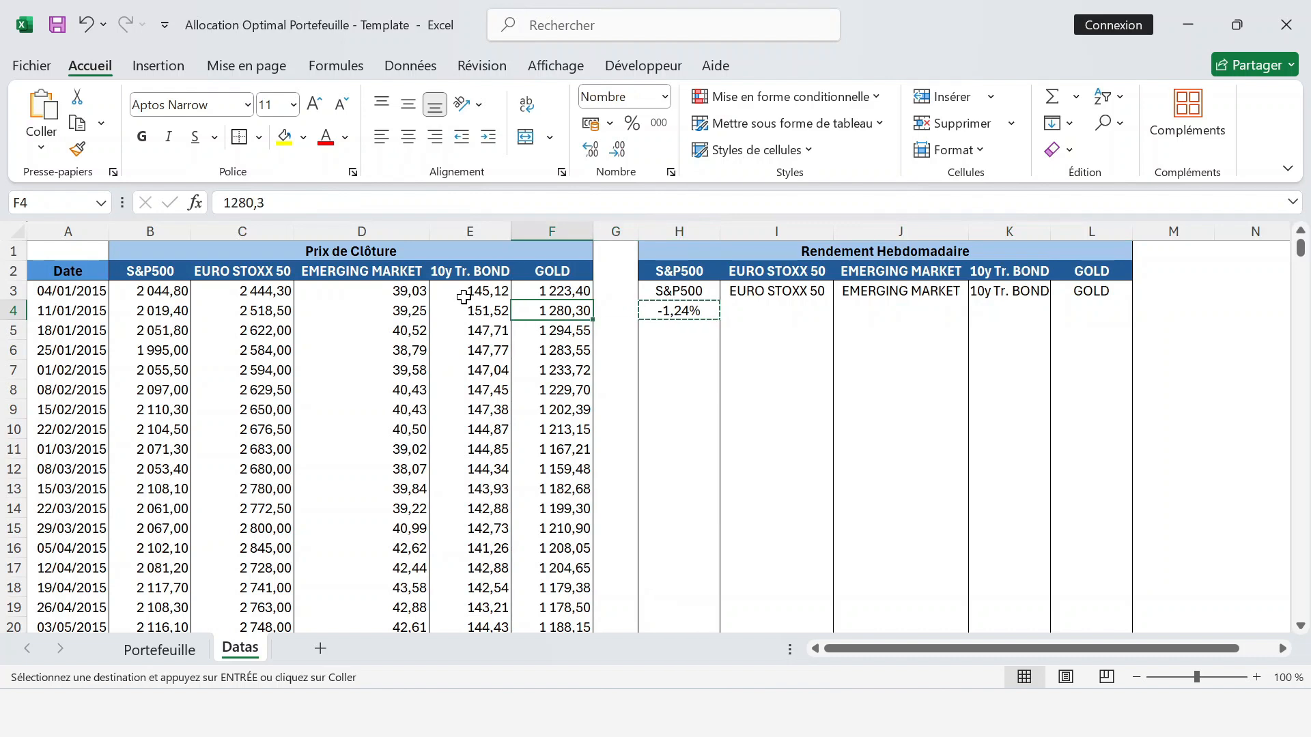
{"action": "key", "text": "Right"}
{"action": "key", "text": "Left"}
{"action": "key", "text": "ctrl+Down"}
{"action": "key", "text": "Right"}
{"action": "key", "text": "Right"}
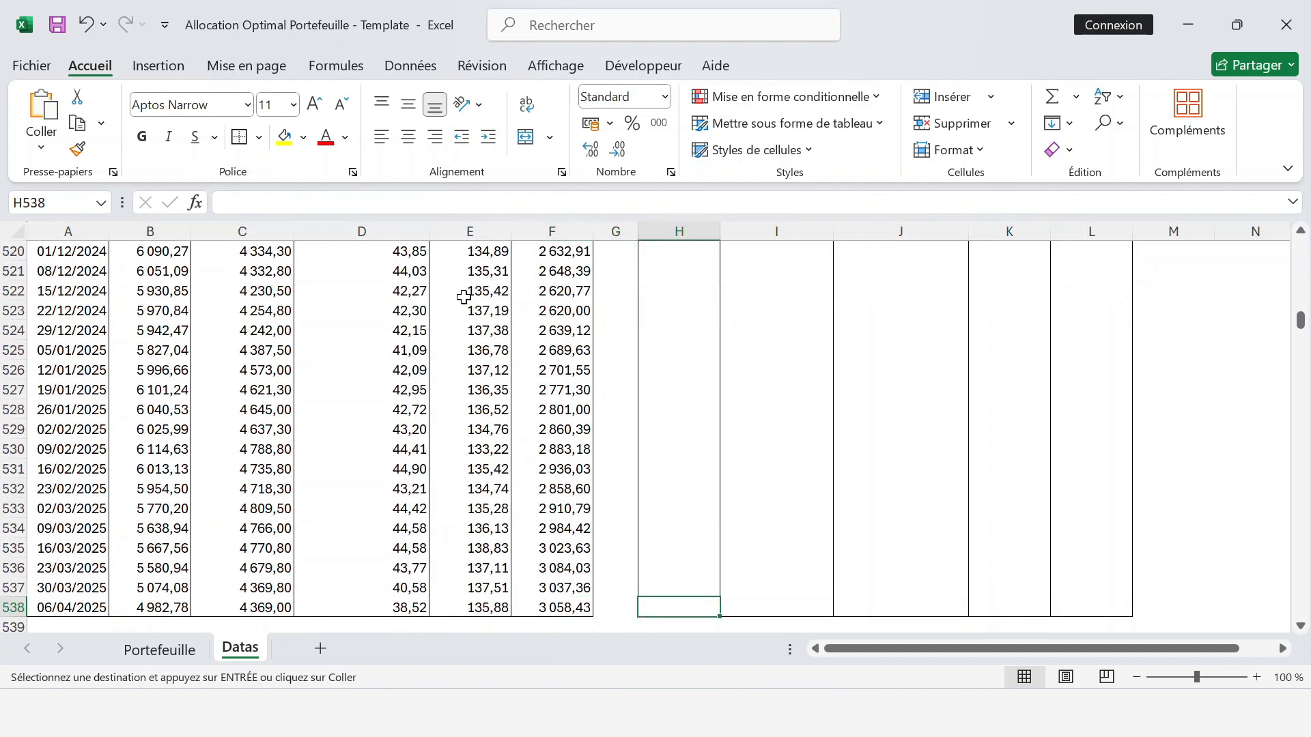
{"action": "key", "text": "shift+Right"}
{"action": "key", "text": "shift+Right"}
{"action": "key", "text": "shift+Right"}
{"action": "key", "text": "shift+Right"}
{"action": "key", "text": "ctrl+shift+Up"}
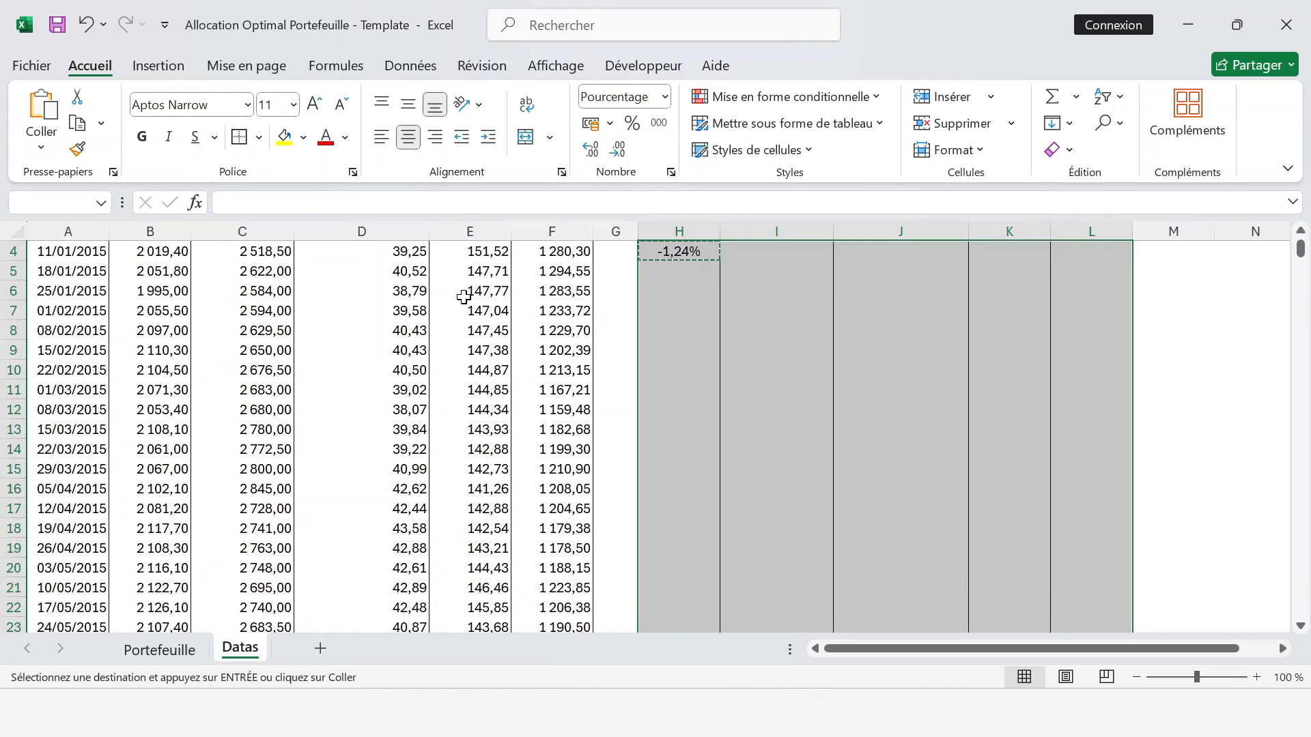
{"action": "key", "text": "alt"}
{"action": "key", "text": "l"}
{"action": "key", "text": "v"}
{"action": "key", "text": "g"}
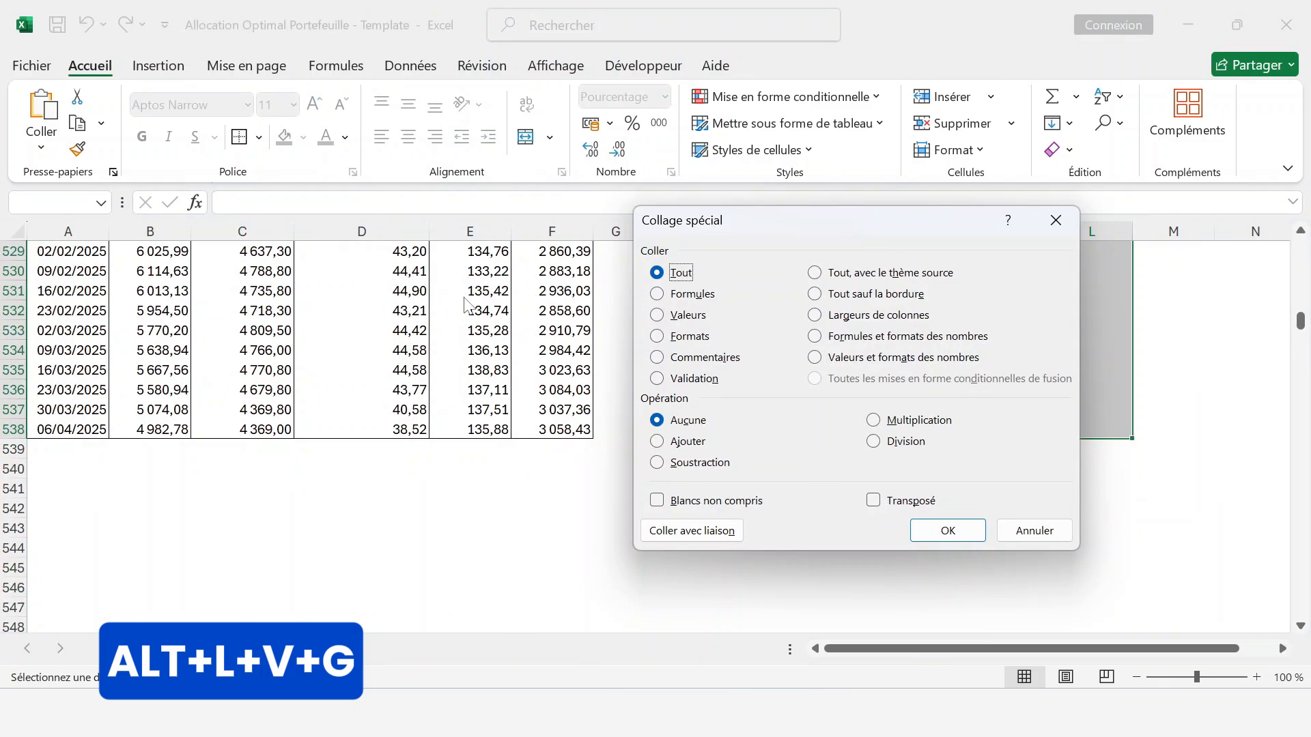
{"action": "key", "text": "u"}
{"action": "key", "text": "Return"}
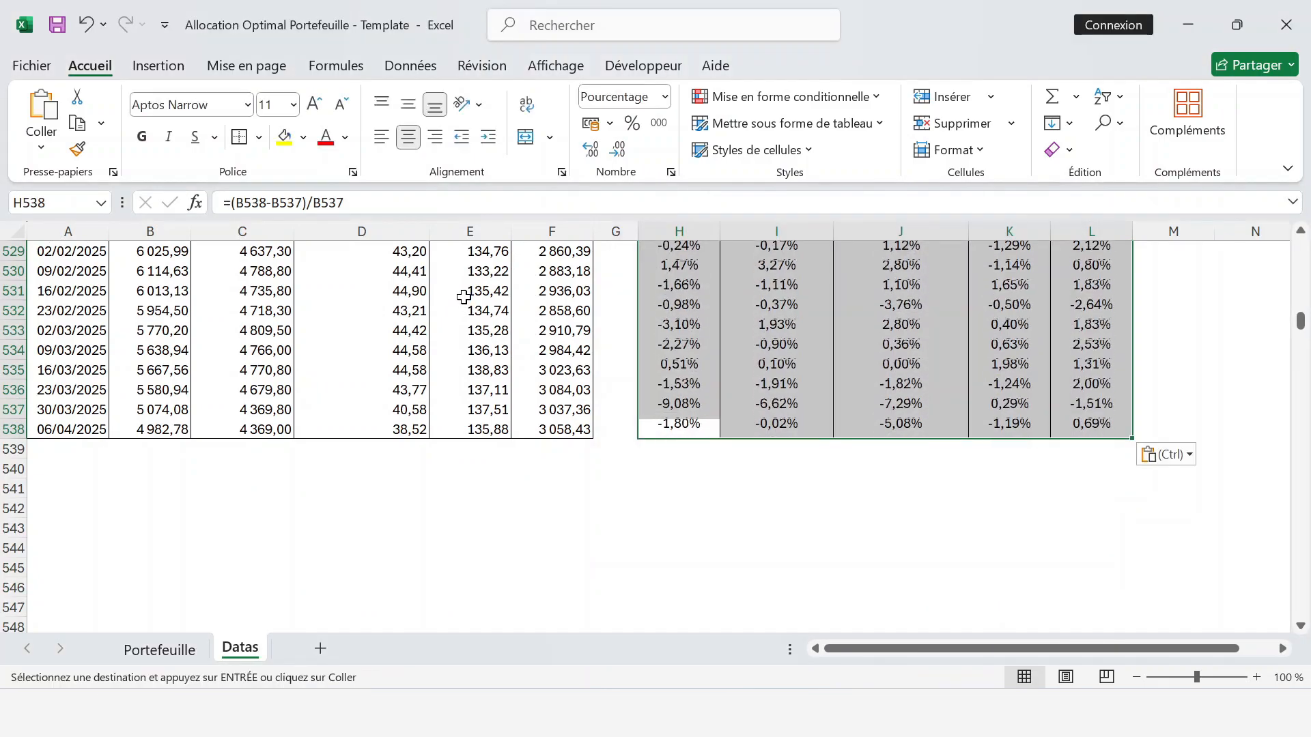
Step: Review the weekly returns from the last row back up to row 4, alongside the closing prices
{"action": "scroll", "coordinate": [725, 388], "scroll_direction": "up", "scroll_amount": 20}
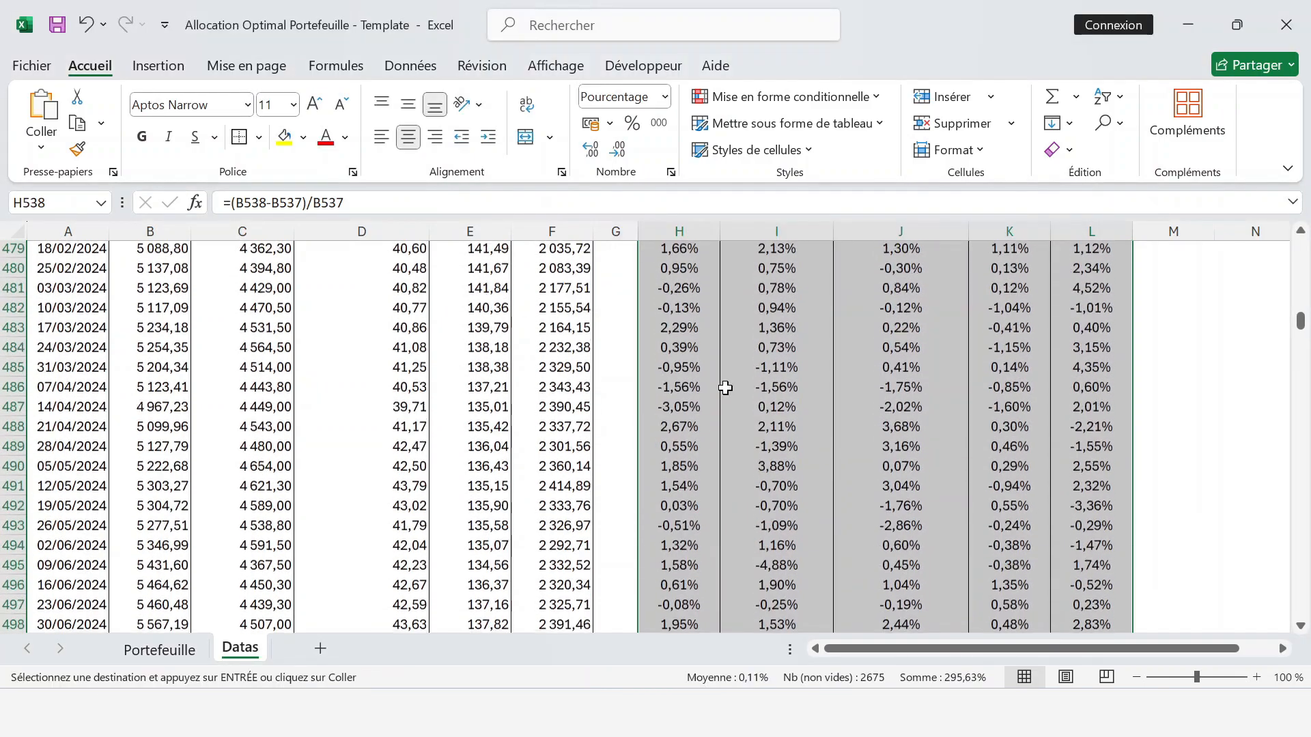
{"action": "scroll", "coordinate": [725, 387], "scroll_direction": "up", "scroll_amount": 8}
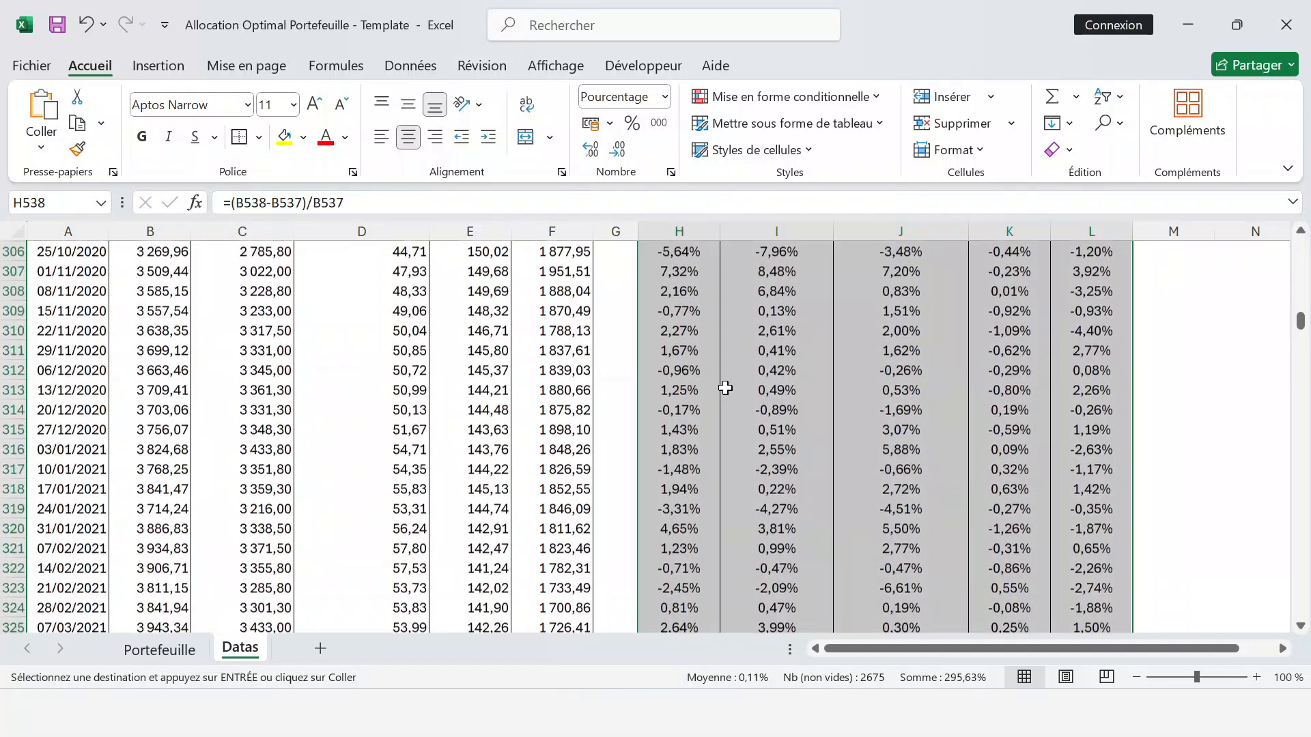
{"action": "left_click", "coordinate": [675, 351]}
{"action": "key", "text": "ctrl+Up"}
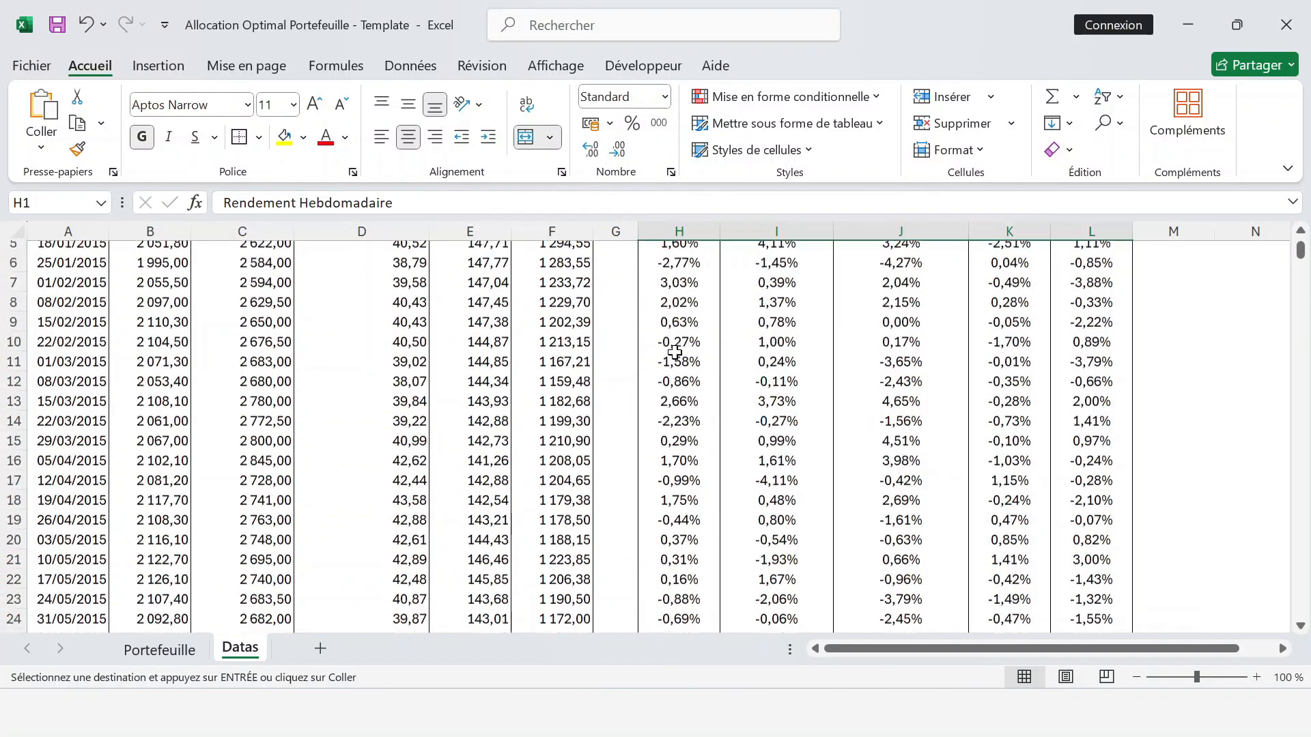
{"action": "key", "text": "Down"}
{"action": "key", "text": "Down"}
{"action": "key", "text": "Down"}
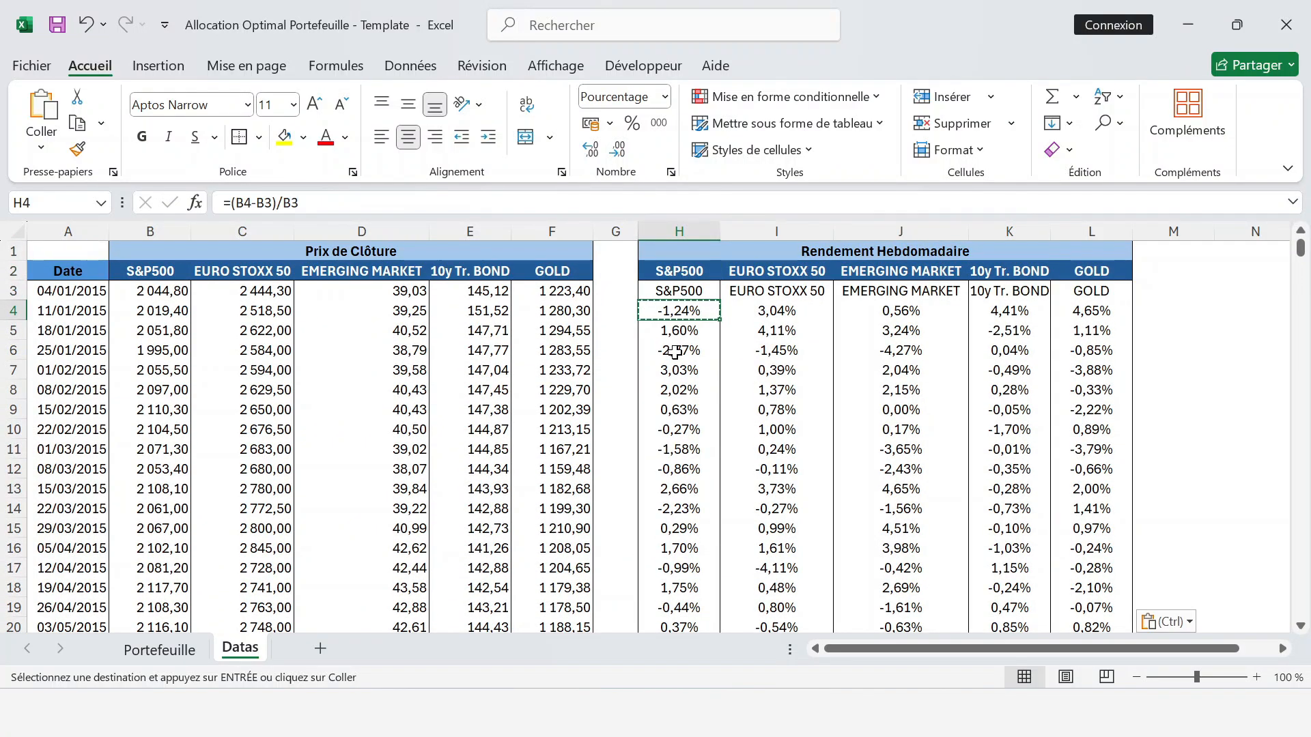
{"action": "key", "text": "Left"}
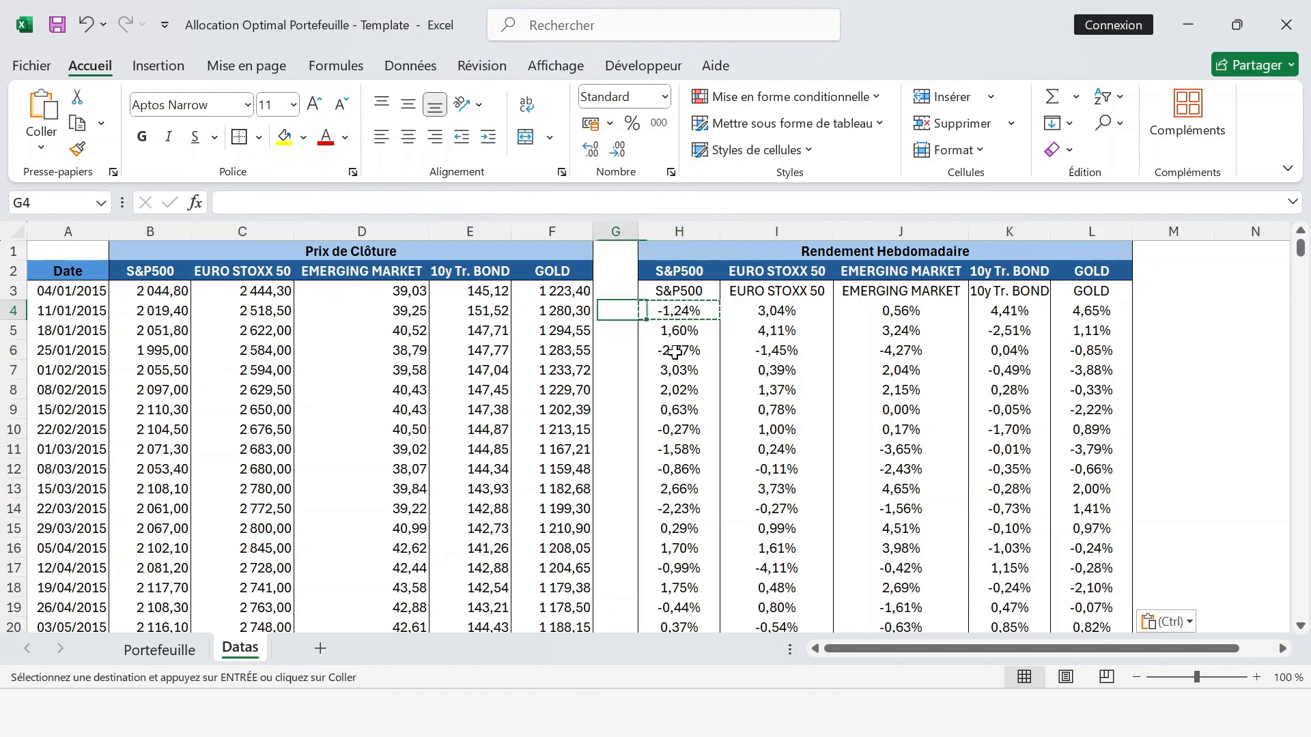
{"action": "key", "text": "Left"}
{"action": "key", "text": "Left"}
{"action": "key", "text": "Left"}
{"action": "key", "text": "Left"}
{"action": "key", "text": "Left"}
{"action": "key", "text": "Left"}
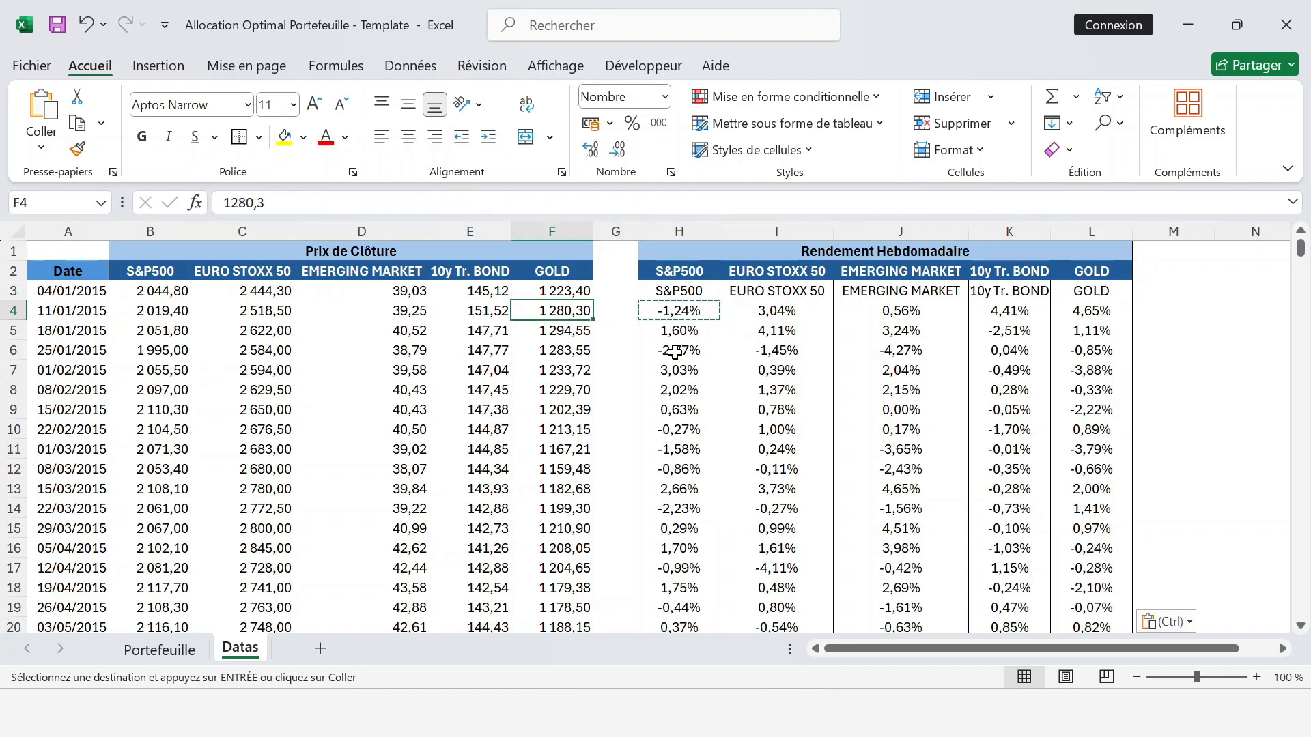
{"action": "key", "text": "Right"}
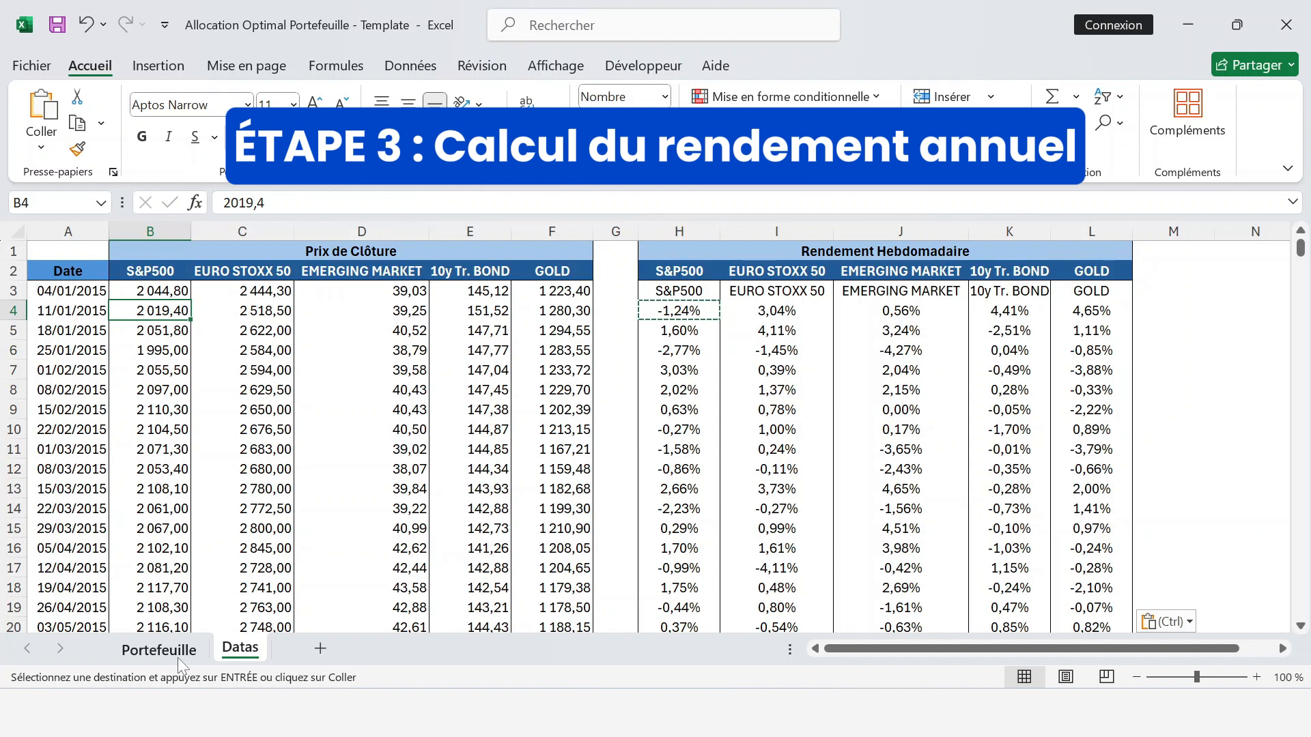
Step: In the Portefeuille sheet, enter the average of the S&P500 weekly returns, =MOYENNE(Datas!H4:H538), in the Rendement Annuel cell C3
{"action": "left_click", "coordinate": [177, 654]}
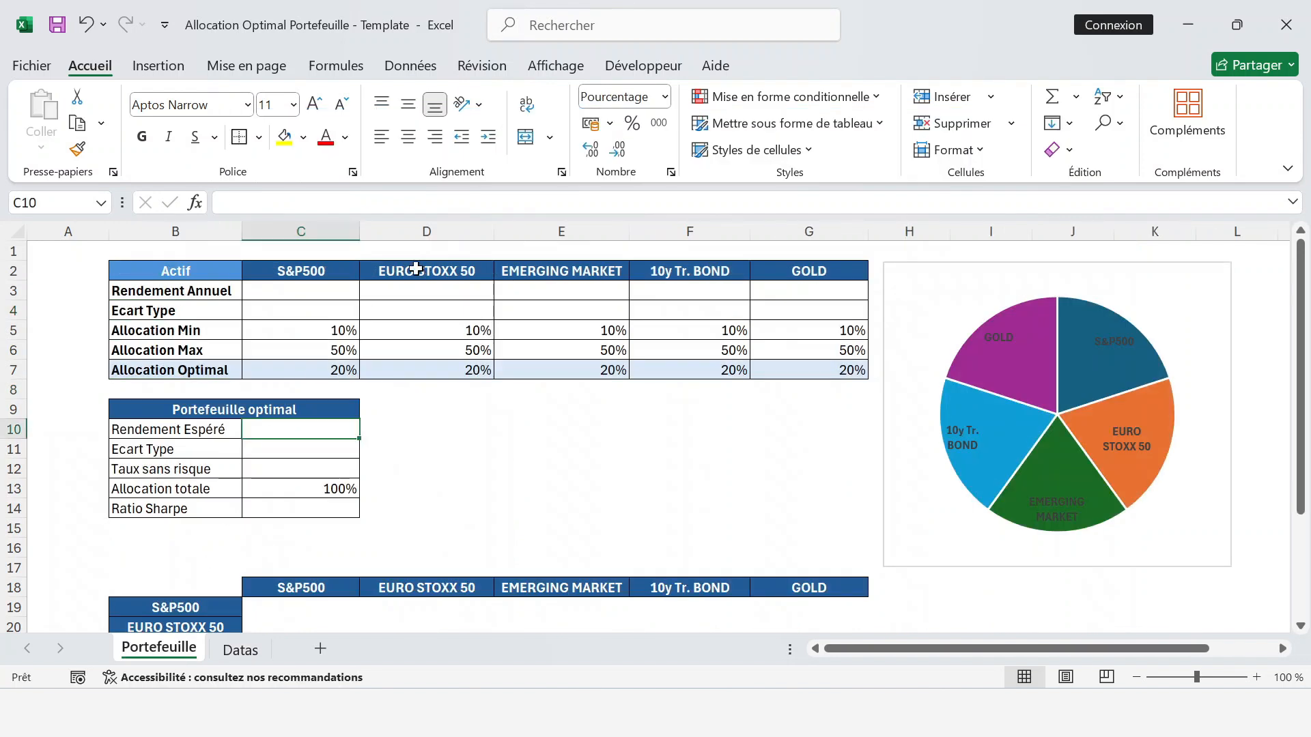
{"action": "left_click", "coordinate": [309, 292]}
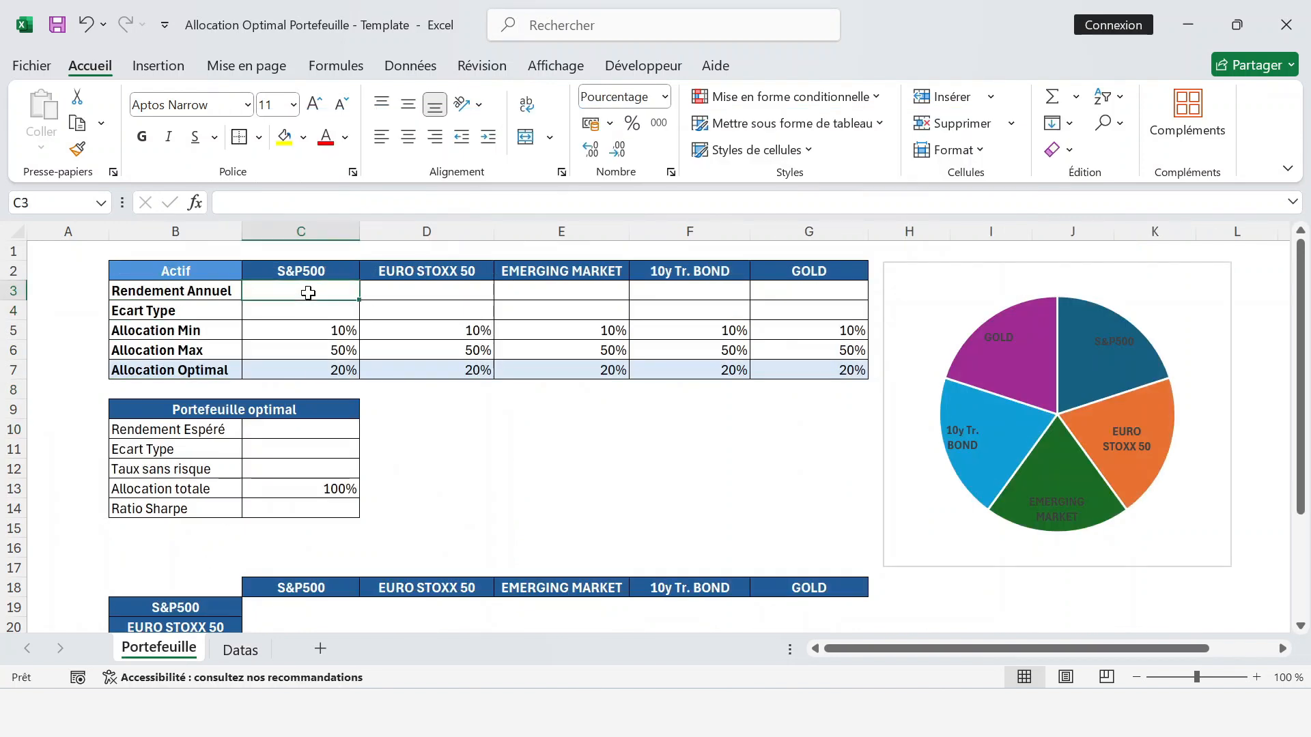
{"action": "type", "text": "=moyenne"}
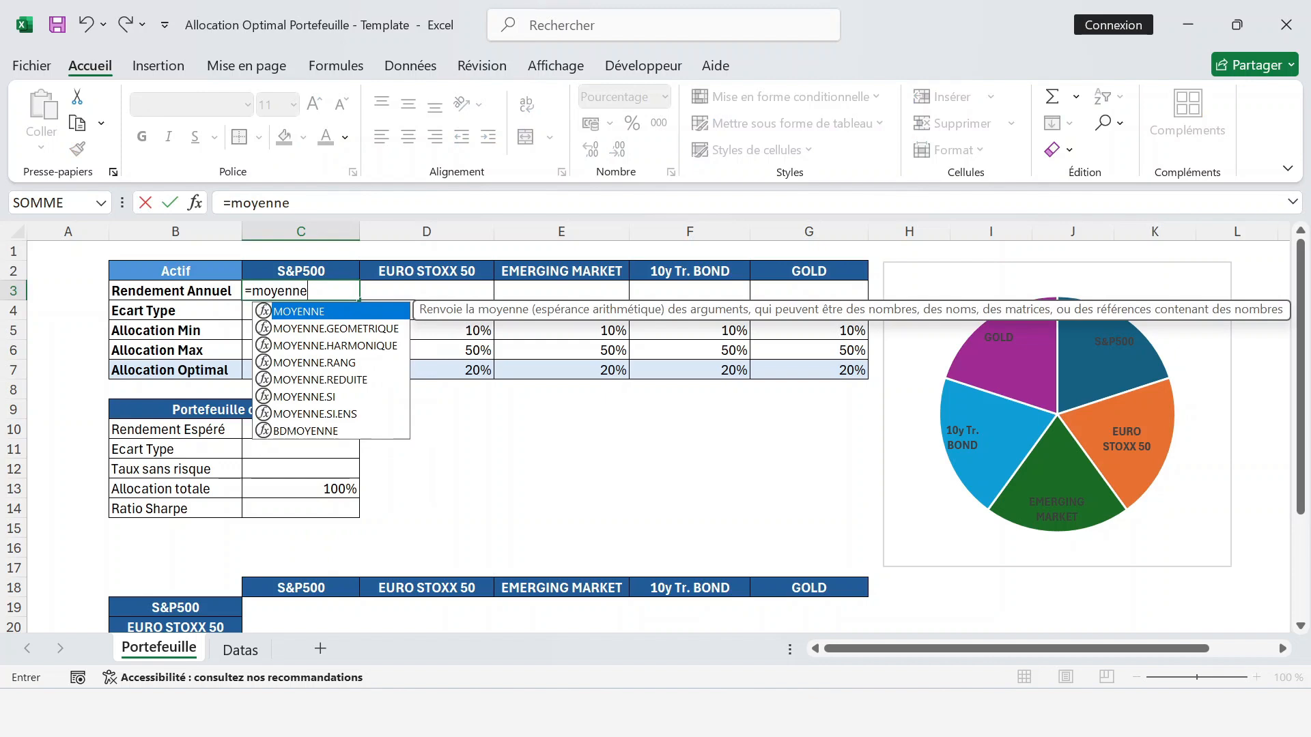
{"action": "key", "text": "Tab"}
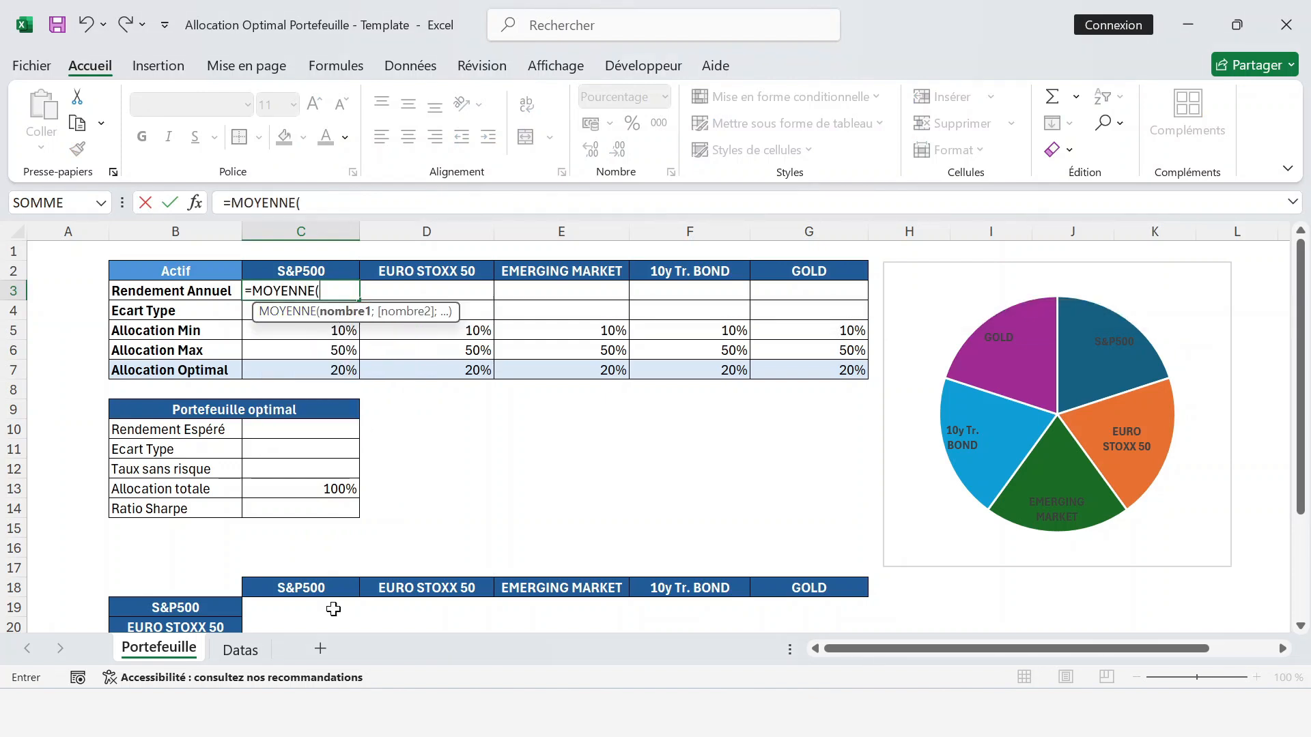
{"action": "left_click", "coordinate": [255, 658]}
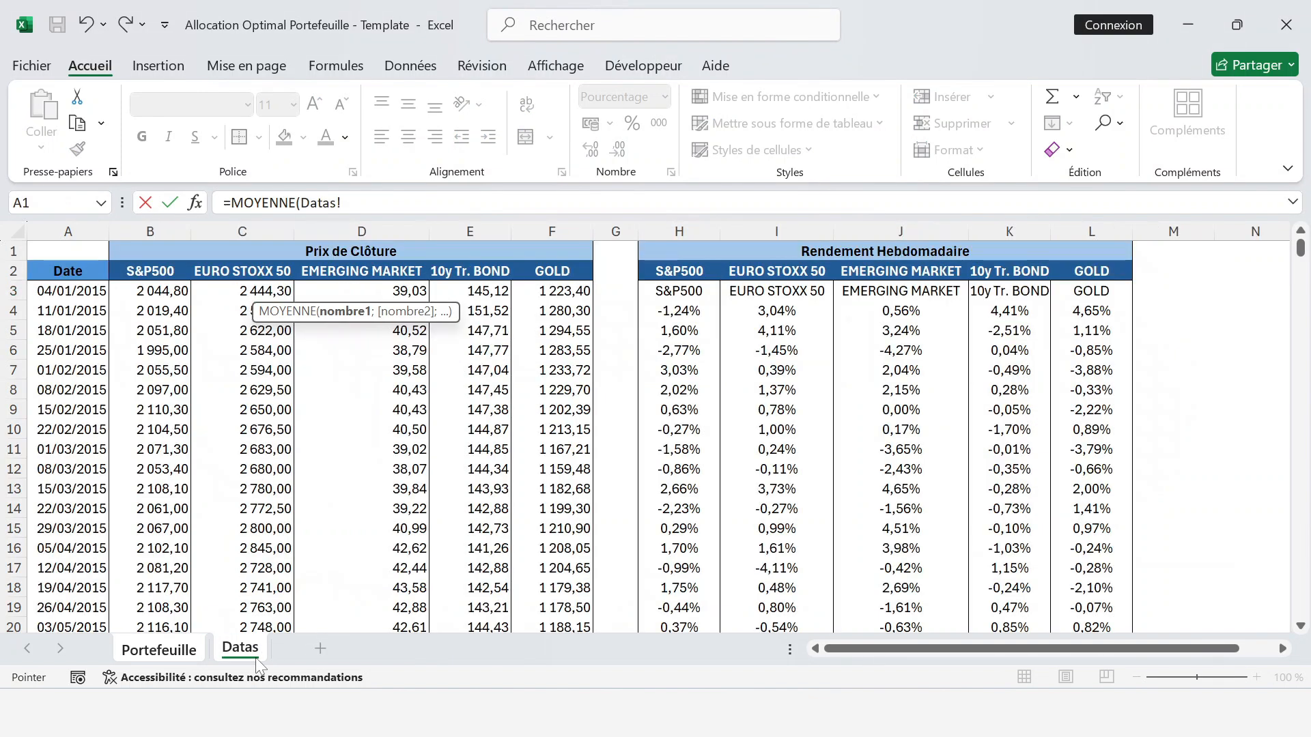
{"action": "left_click", "coordinate": [676, 310]}
{"action": "key", "text": "ctrl+shift+Down"}
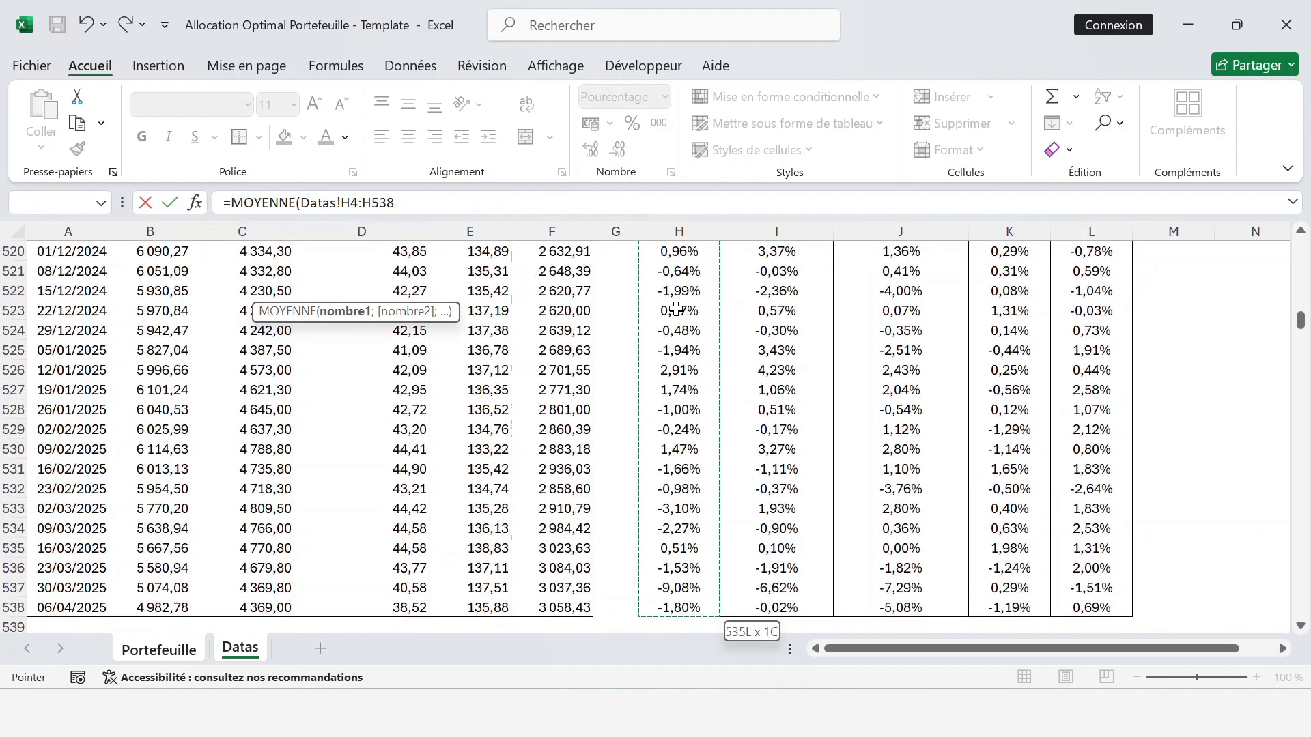
{"action": "key", "text": "Return"}
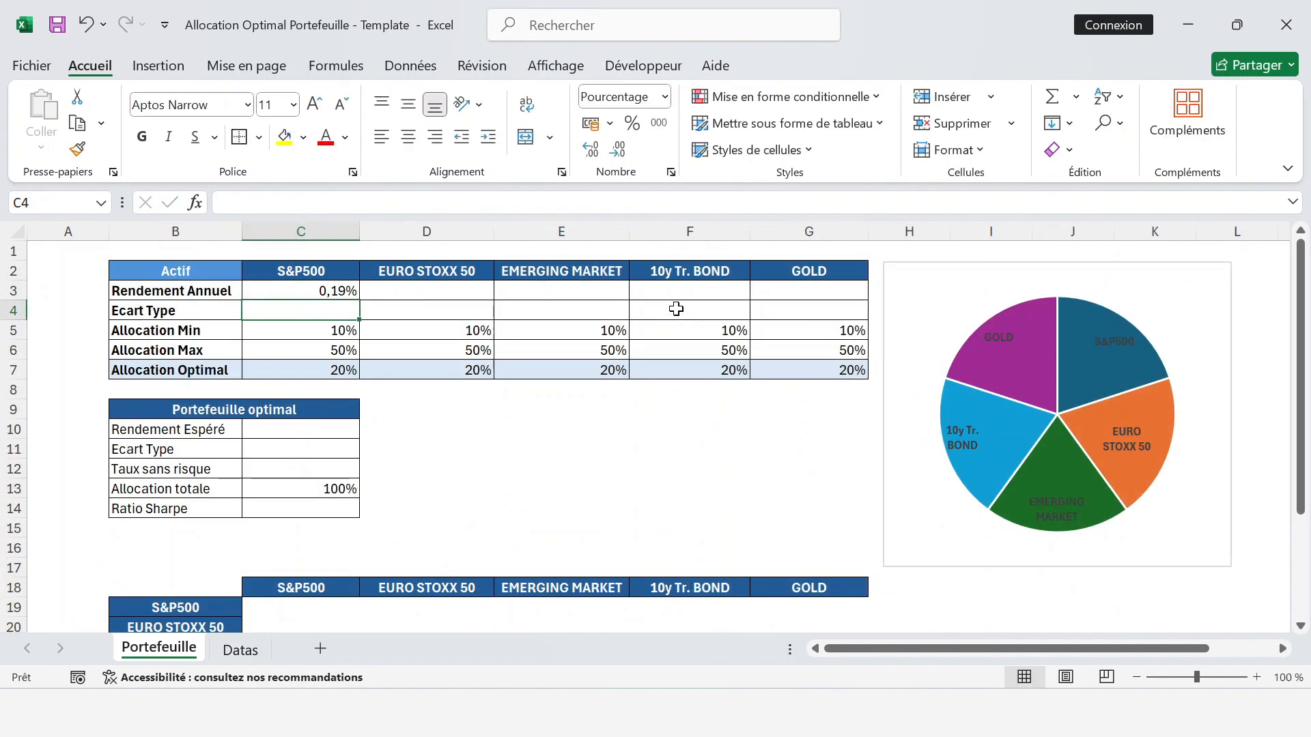
Step: Annualise the S&P500 return by appending *52 to the formula in C3, and copy the cell
{"action": "key", "text": "Up"}
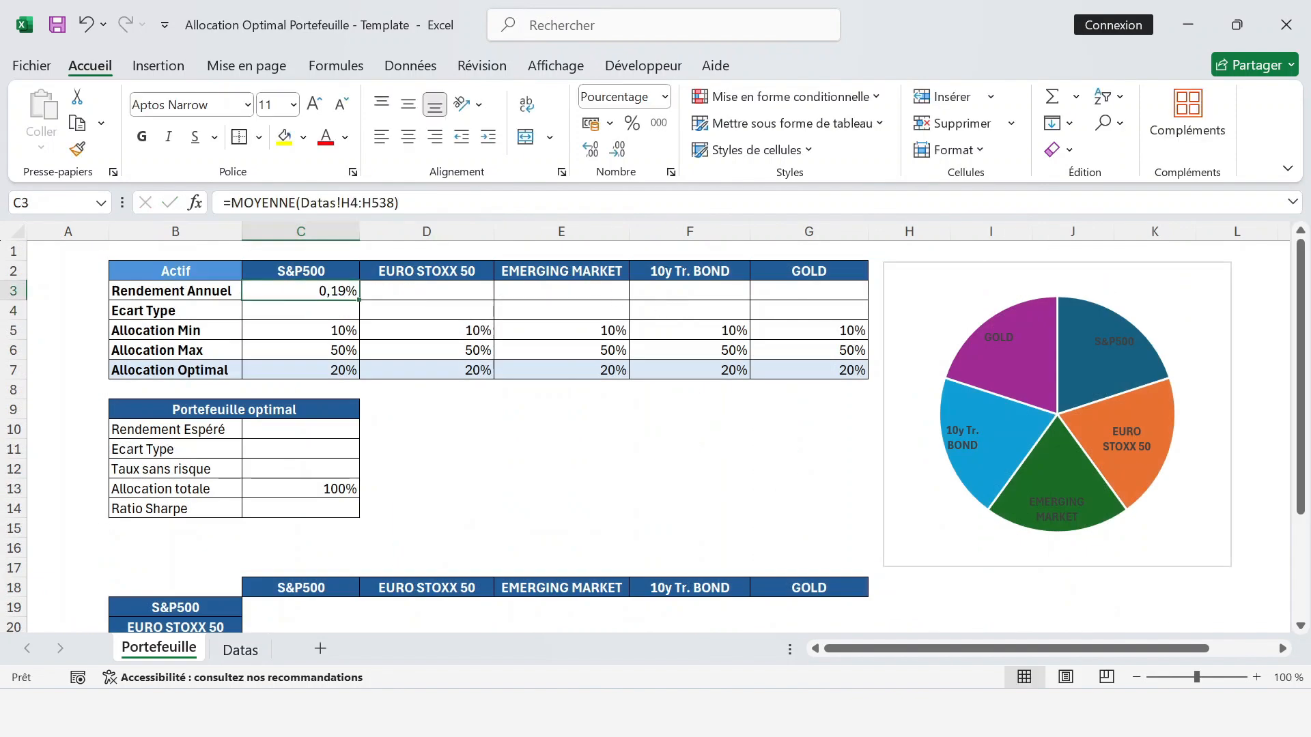
{"action": "key", "text": "F2"}
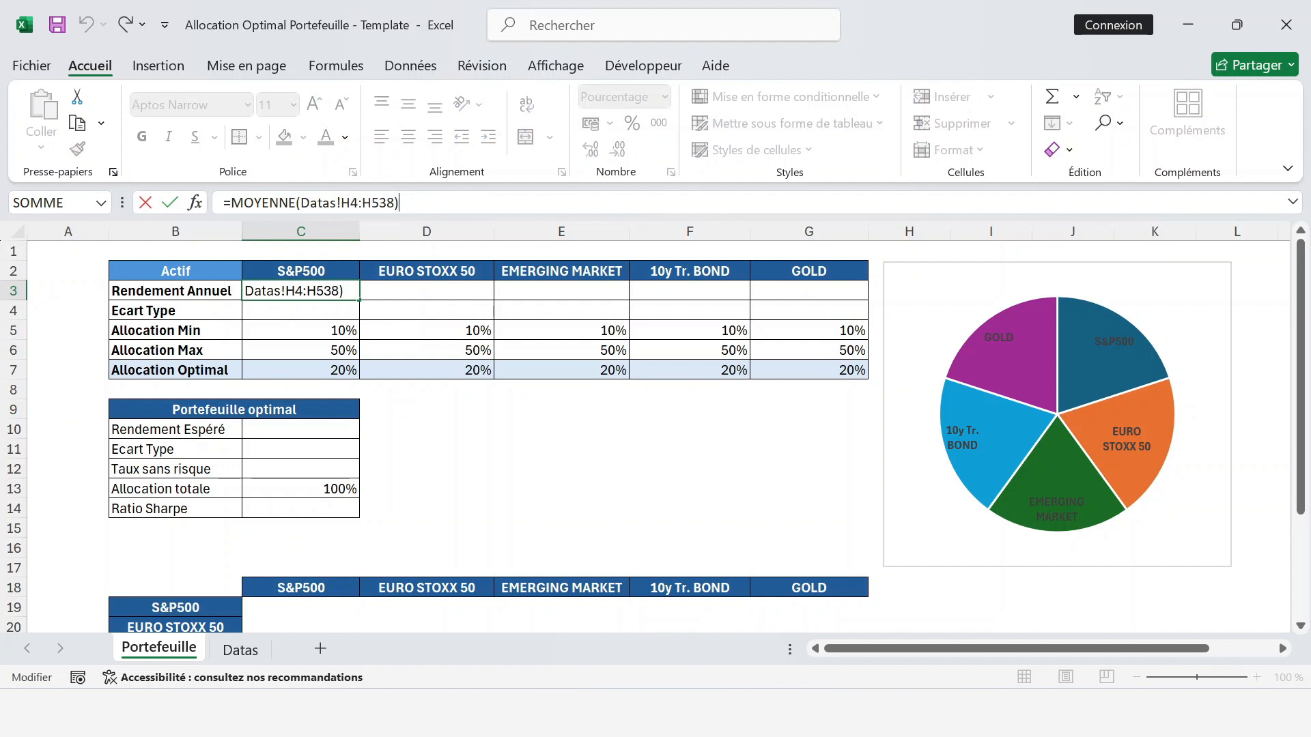
{"action": "type", "text": "*52"}
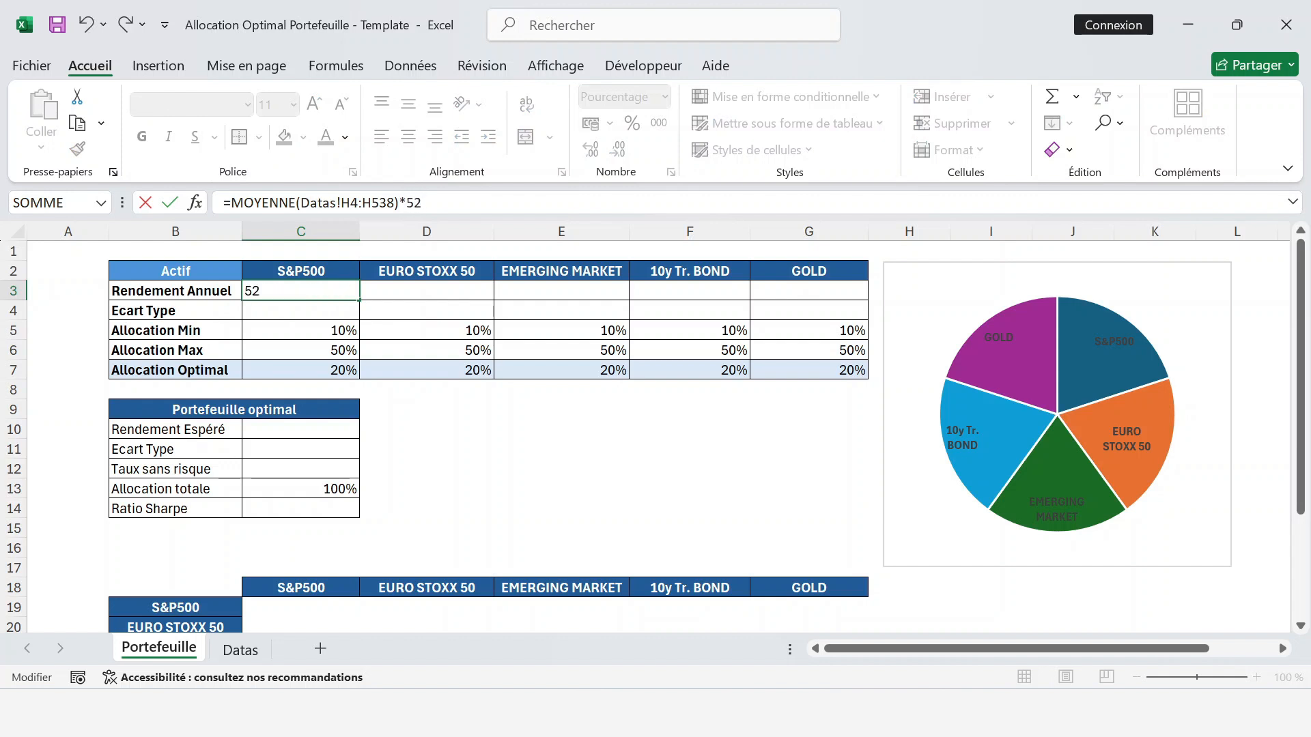
{"action": "key", "text": "Return"}
{"action": "key", "text": "Up"}
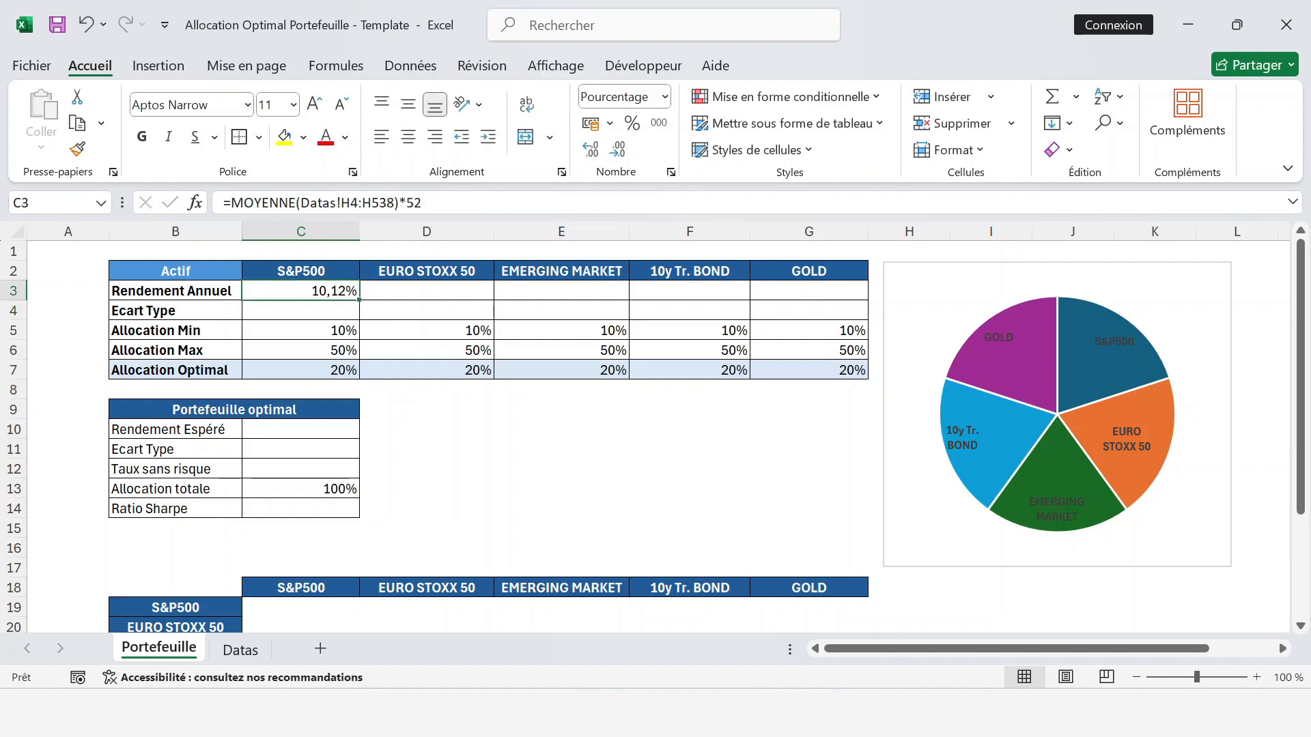
{"action": "key", "text": "ctrl+c"}
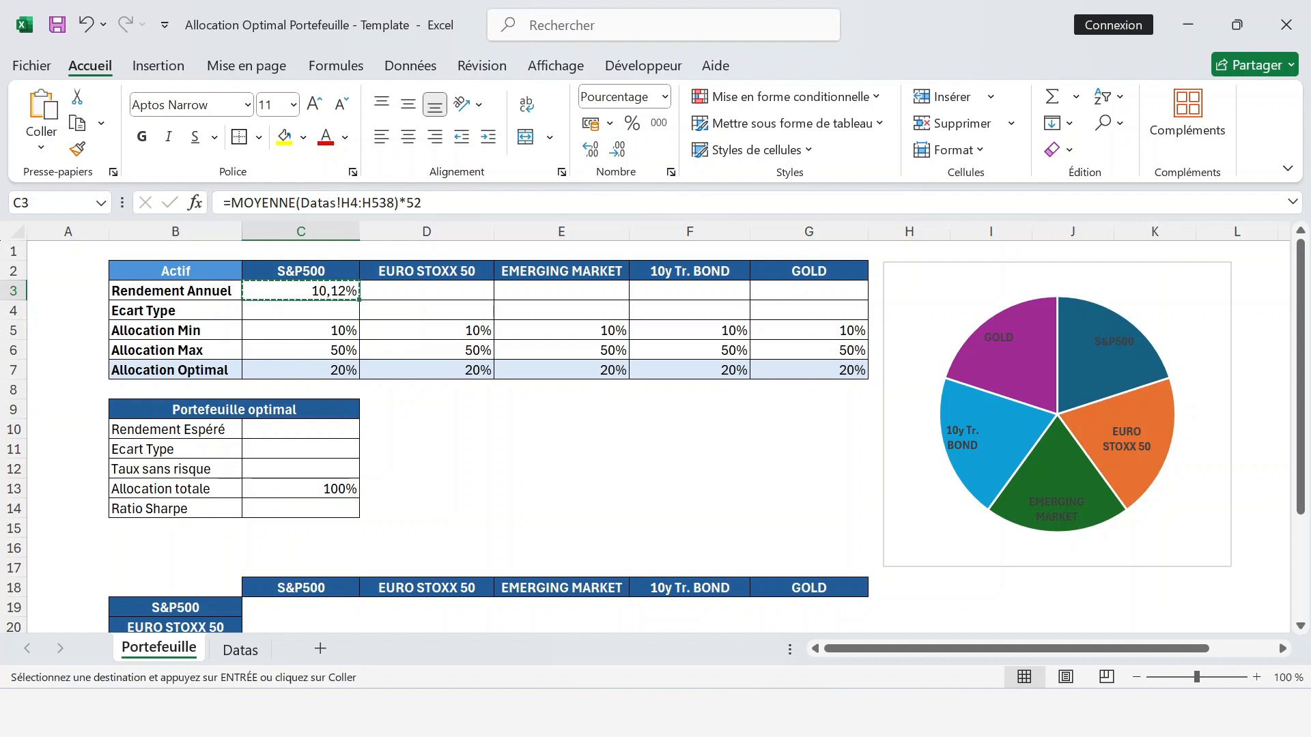
Step: Paste the copied annual return formula across C3:G3 to fill the Rendement Annuel row for all five assets
{"action": "key", "text": "shift+Right"}
{"action": "key", "text": "shift+Right"}
{"action": "key", "text": "shift+Right"}
{"action": "key", "text": "shift+Right"}
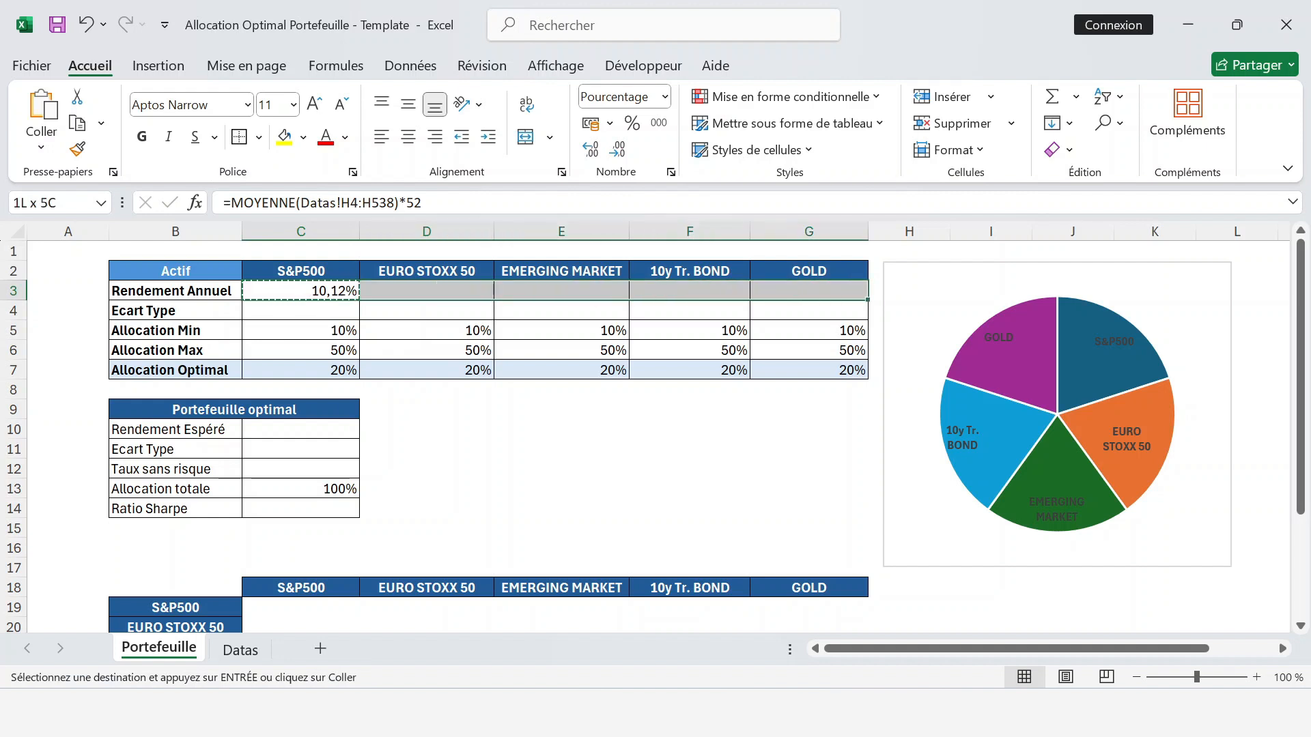
{"action": "key", "text": "ctrl+v"}
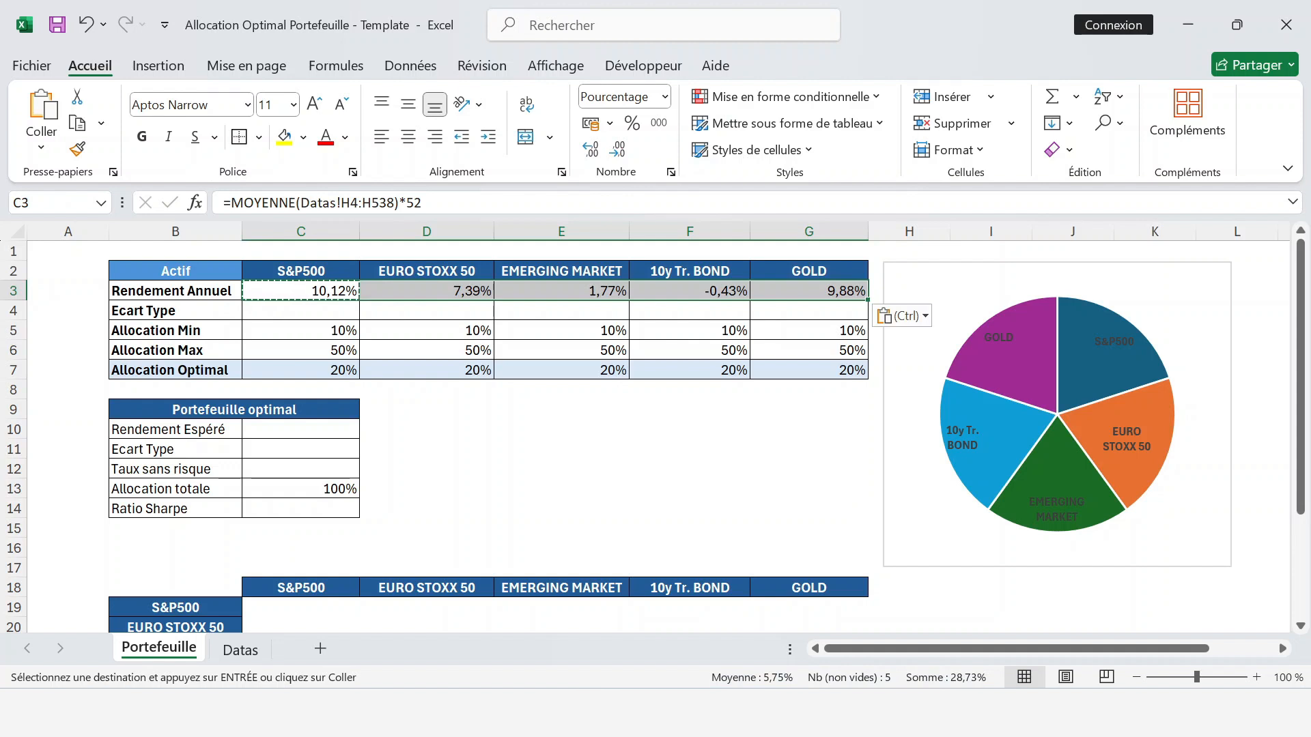
Step: In the Rendement Espéré cell C10, begin a SOMMEPROD formula with the annual returns C3:G3 as the first array
{"action": "left_click", "coordinate": [301, 311]}
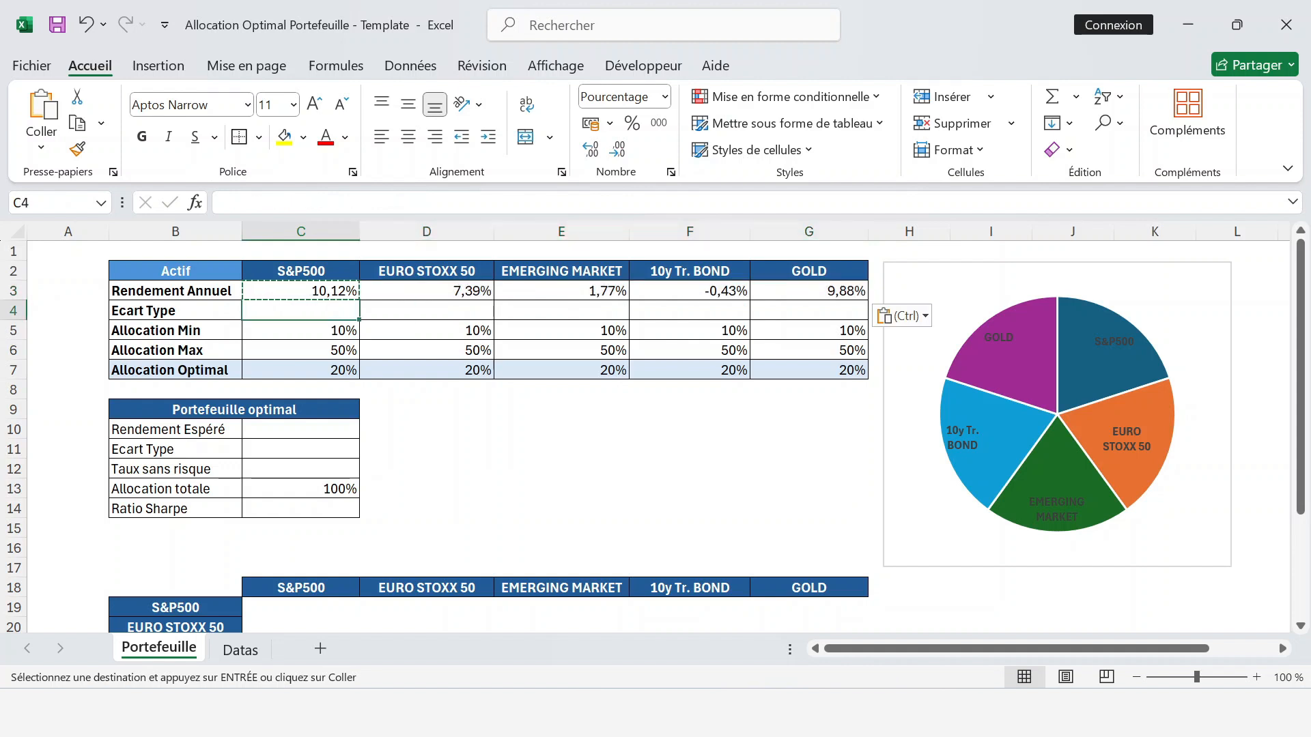
{"action": "key", "text": "Down"}
{"action": "key", "text": "Down"}
{"action": "key", "text": "Down"}
{"action": "key", "text": "Down"}
{"action": "key", "text": "Down"}
{"action": "key", "text": "Down"}
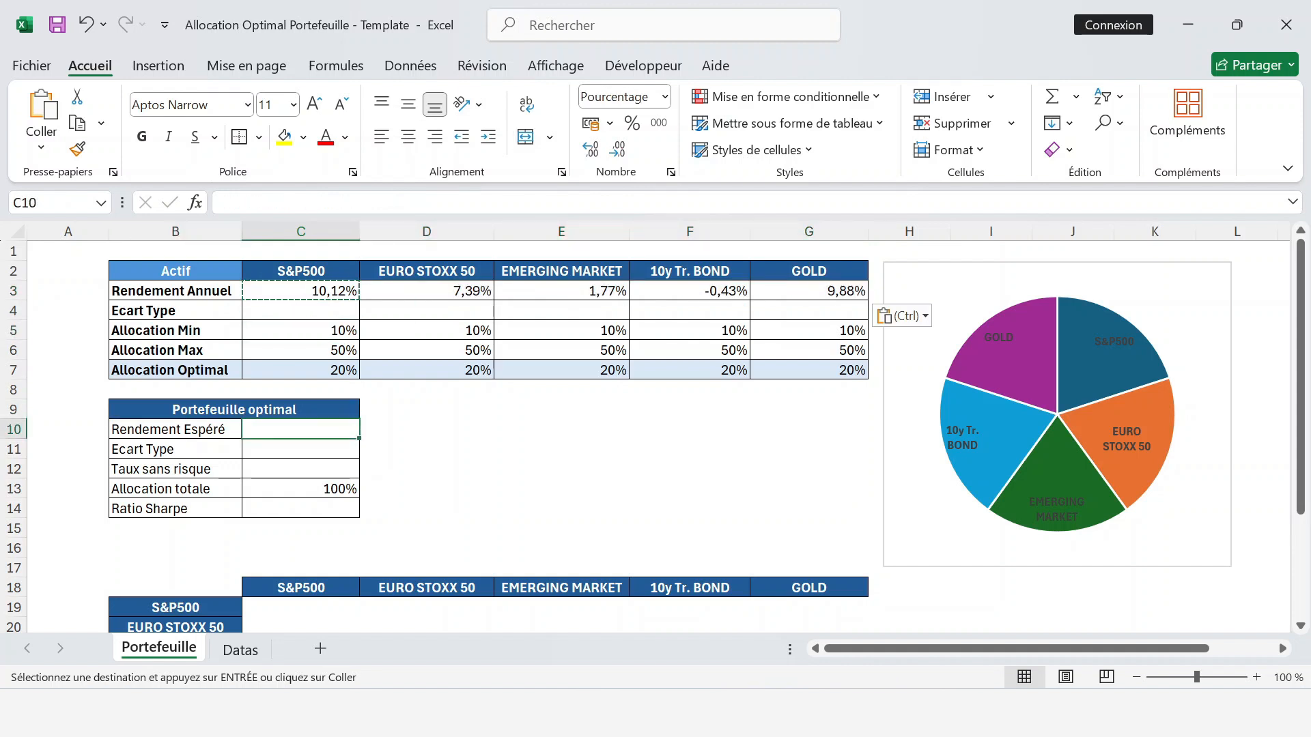
{"action": "type", "text": "=somme"}
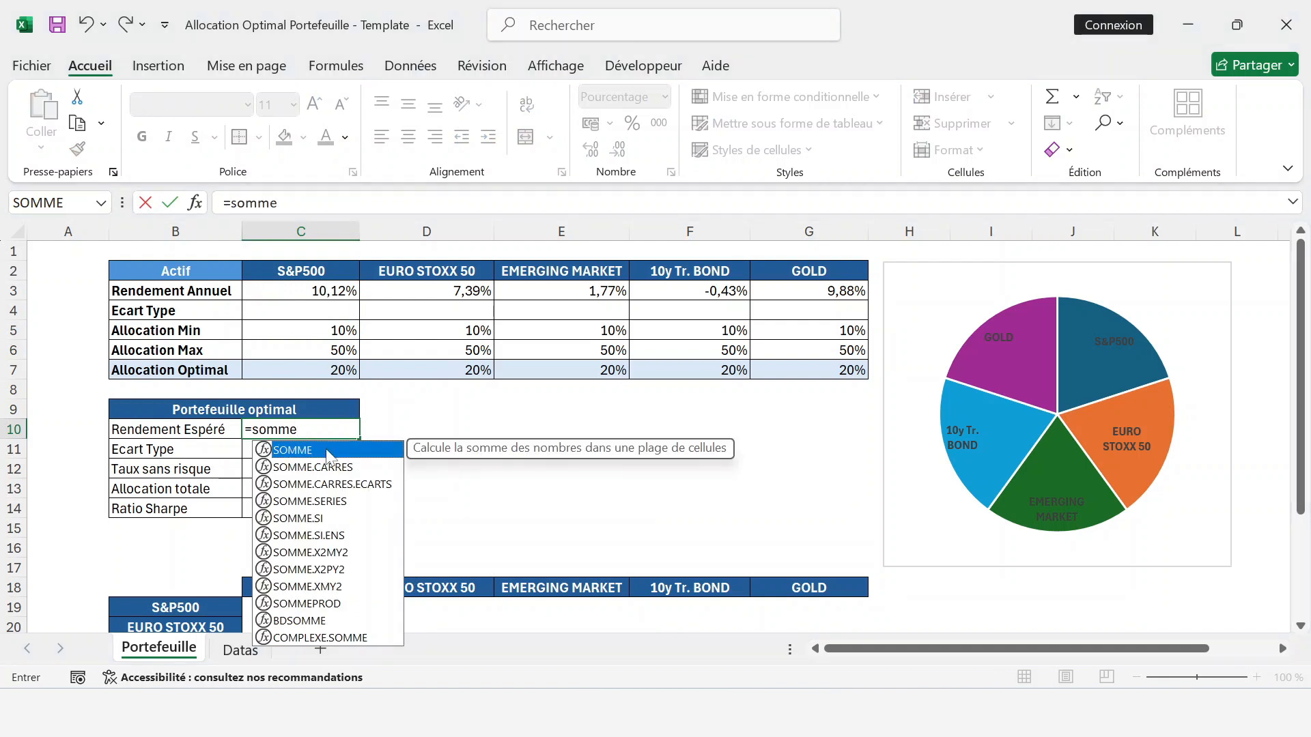
{"action": "type", "text": "pr"}
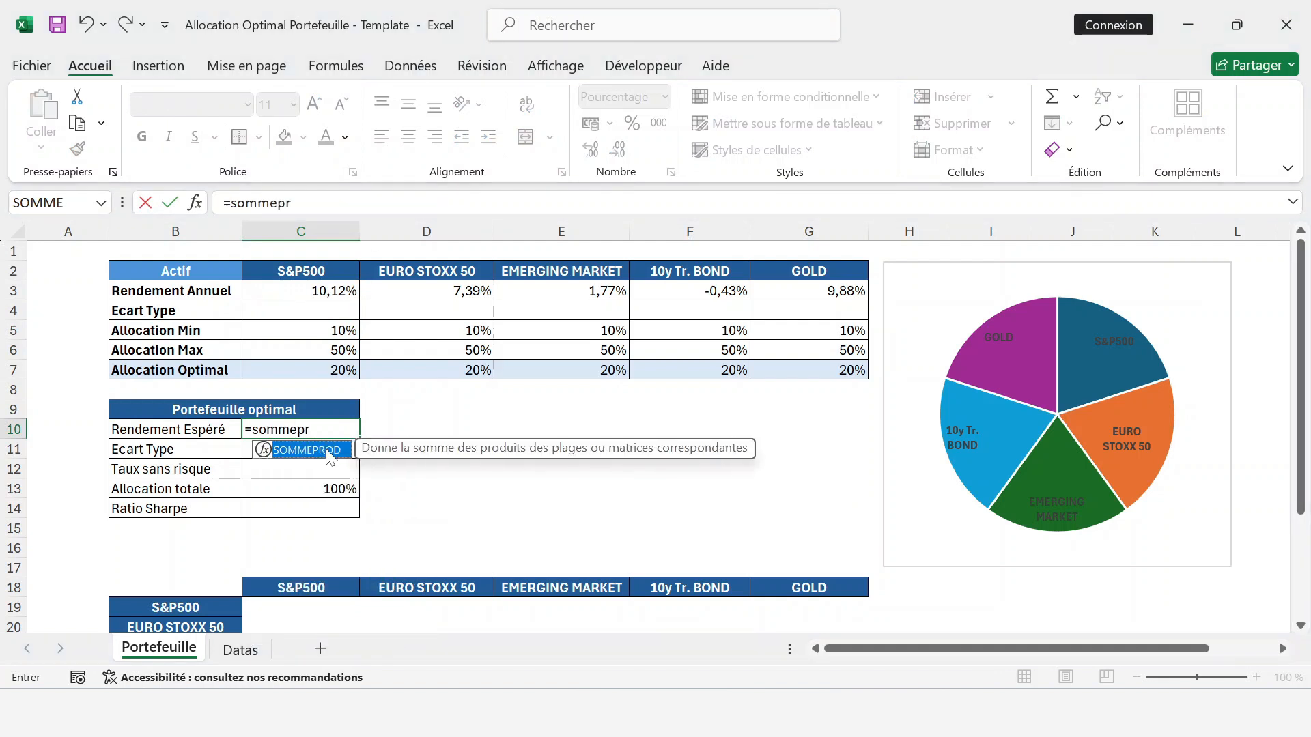
{"action": "double_click", "coordinate": [330, 452]}
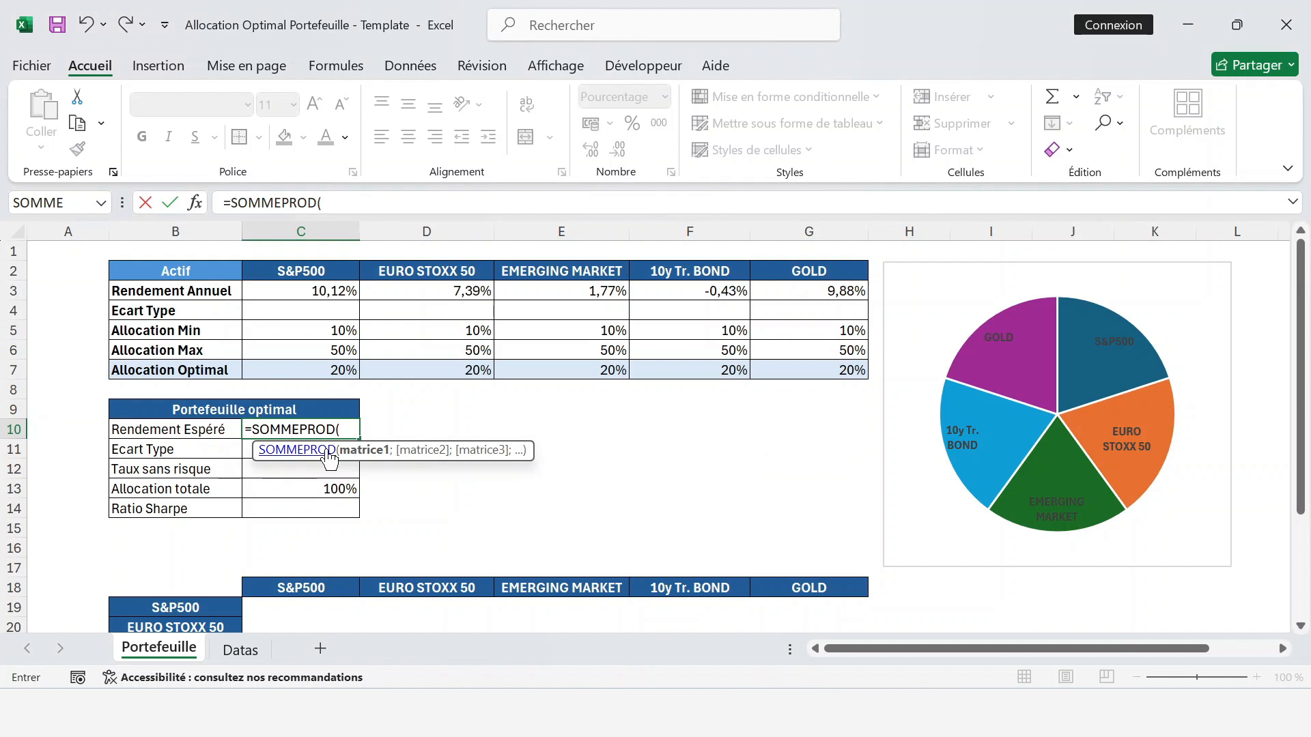
{"action": "key", "text": "Up"}
{"action": "key", "text": "Up"}
{"action": "key", "text": "Up"}
{"action": "key", "text": "Up"}
{"action": "key", "text": "Up"}
{"action": "key", "text": "Up"}
{"action": "key", "text": "Up"}
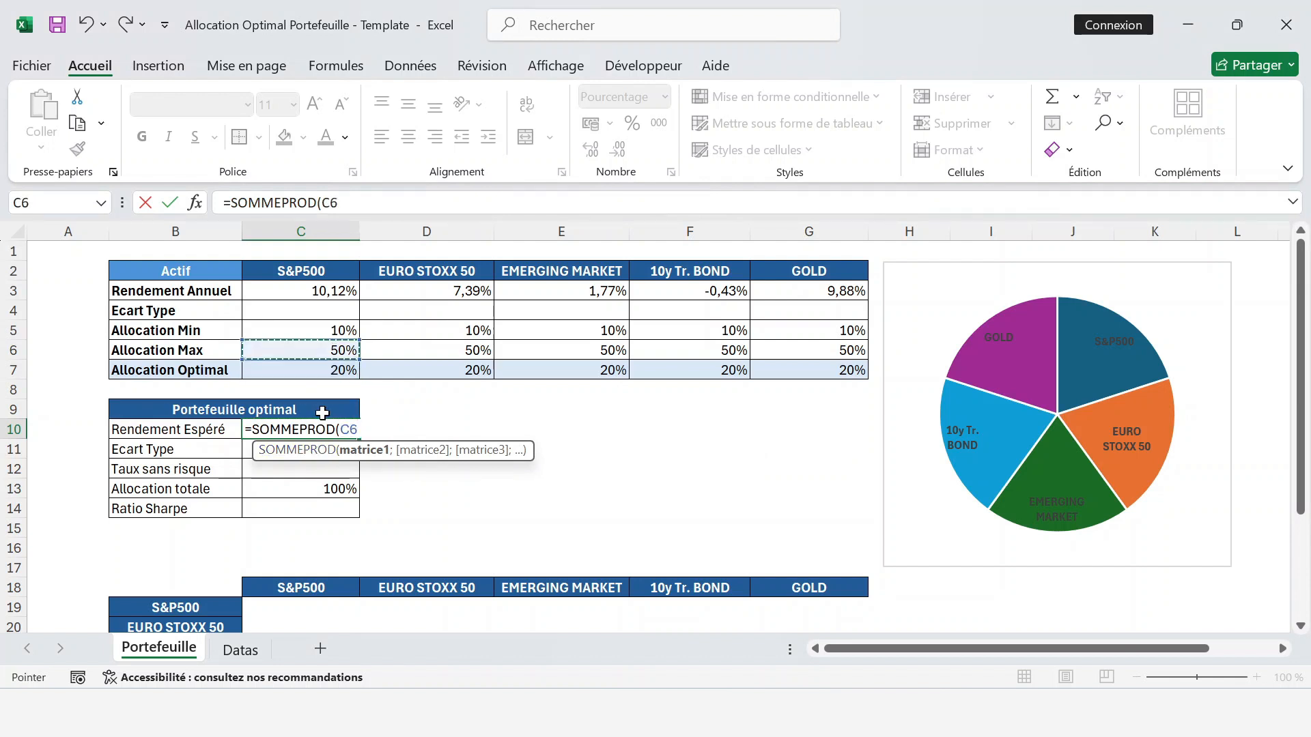
{"action": "key", "text": "ctrl+shift+Right"}
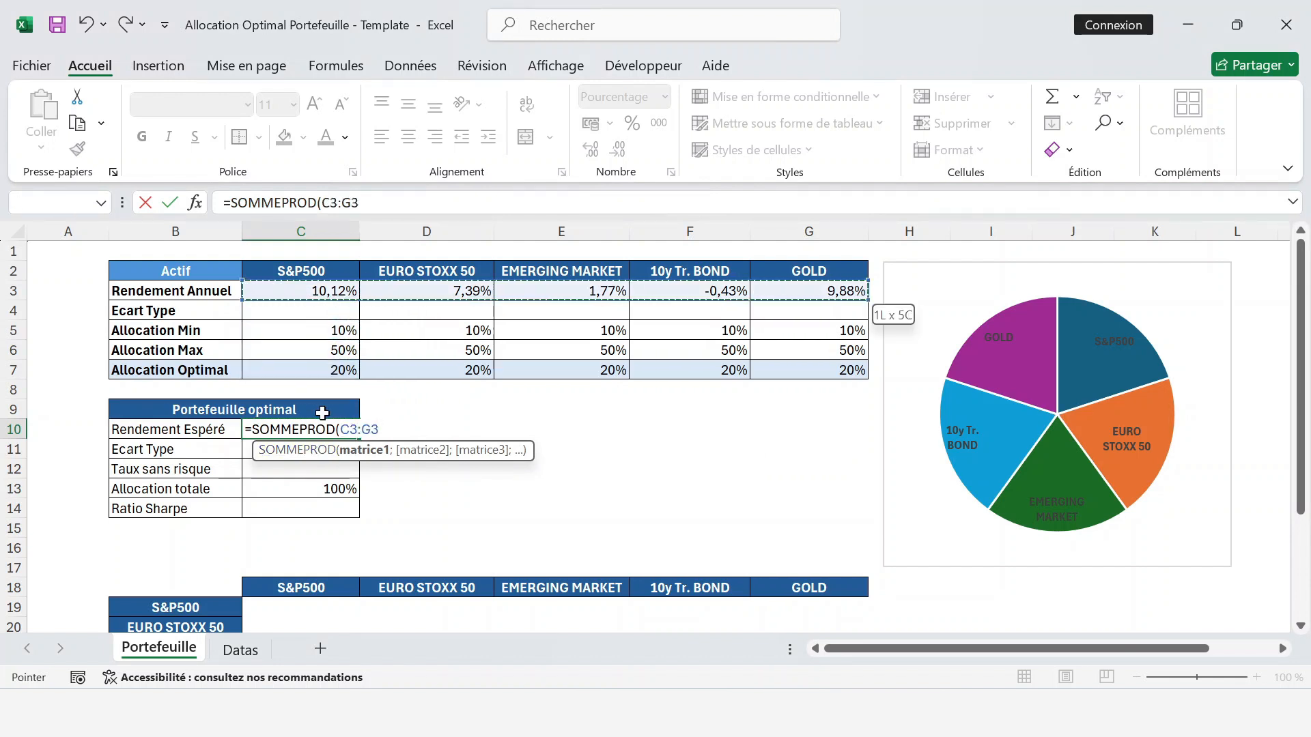
Step: Complete the expected return formula with the Allocation Optimal weights C7:G7 as the second array, giving =SOMMEPROD(C3:G3;C7:G7)
{"action": "type", "text": ";"}
{"action": "key", "text": "Up"}
{"action": "key", "text": "Up"}
{"action": "key", "text": "Up"}
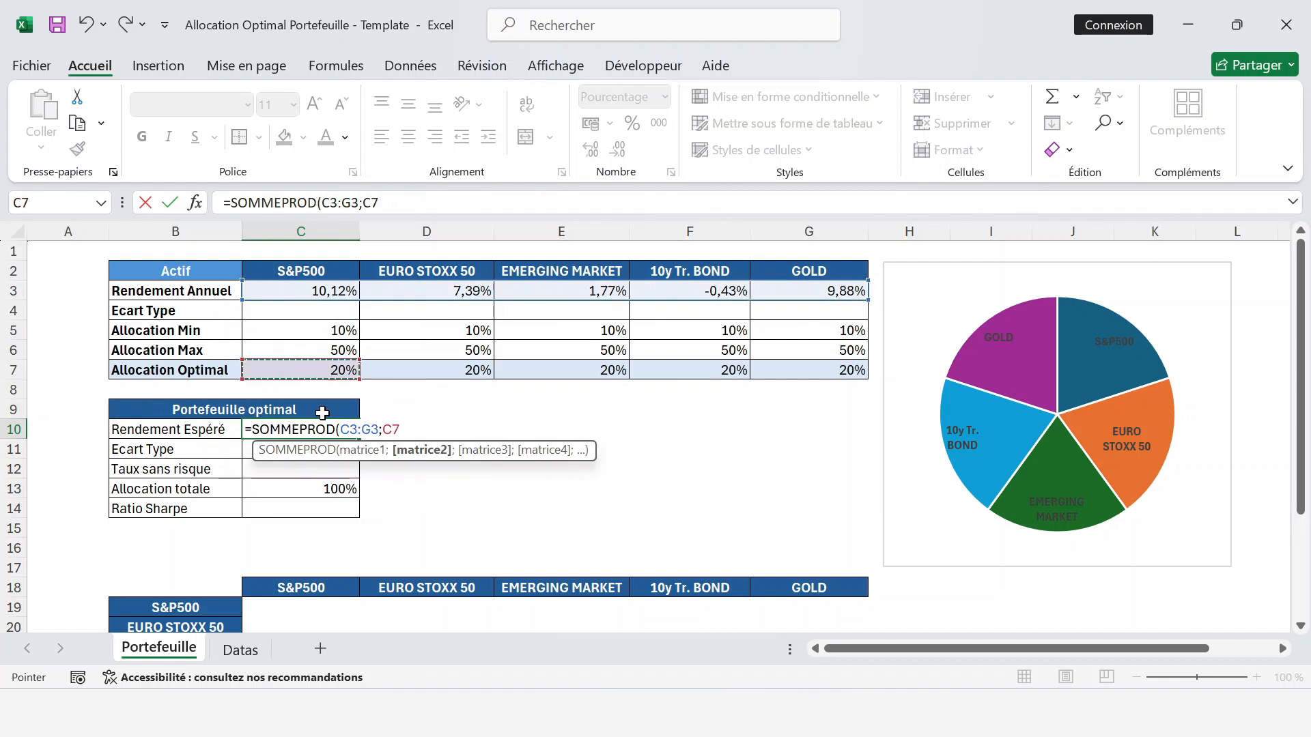
{"action": "key", "text": "ctrl+shift+Right"}
{"action": "type", "text": ")"}
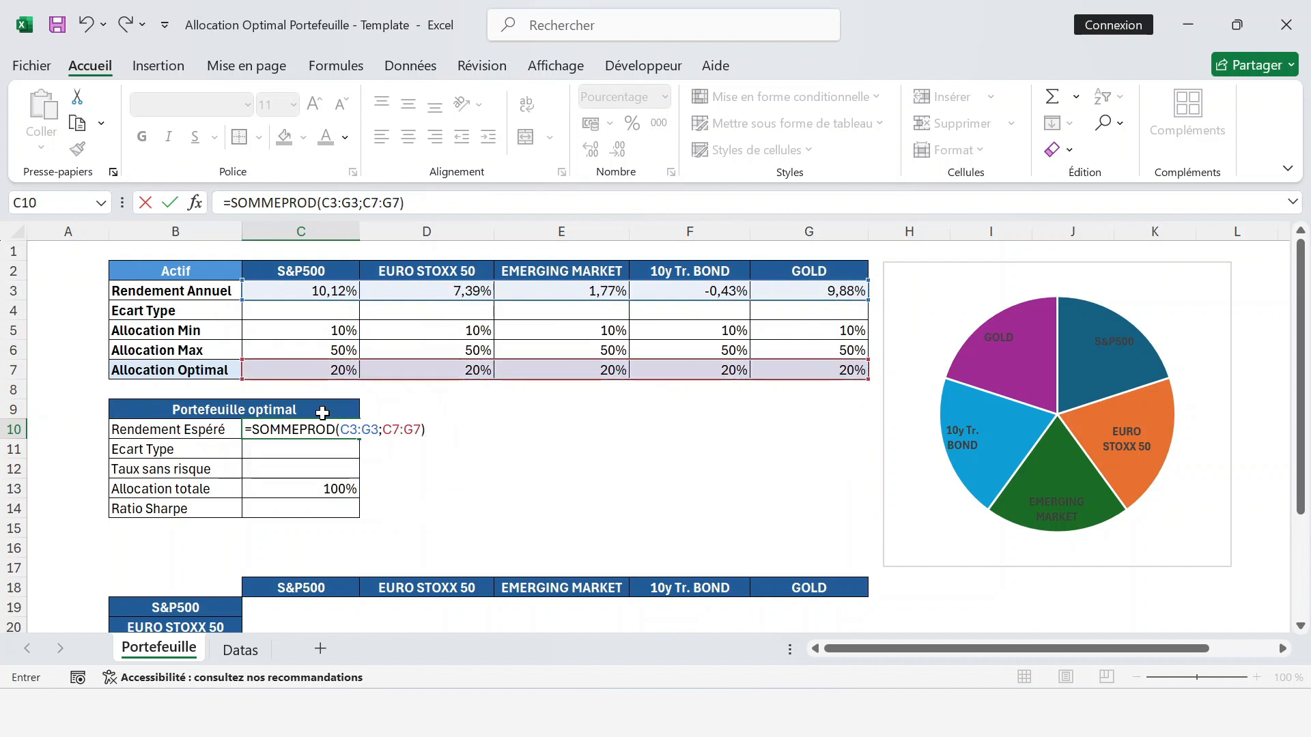
{"action": "key", "text": "Return"}
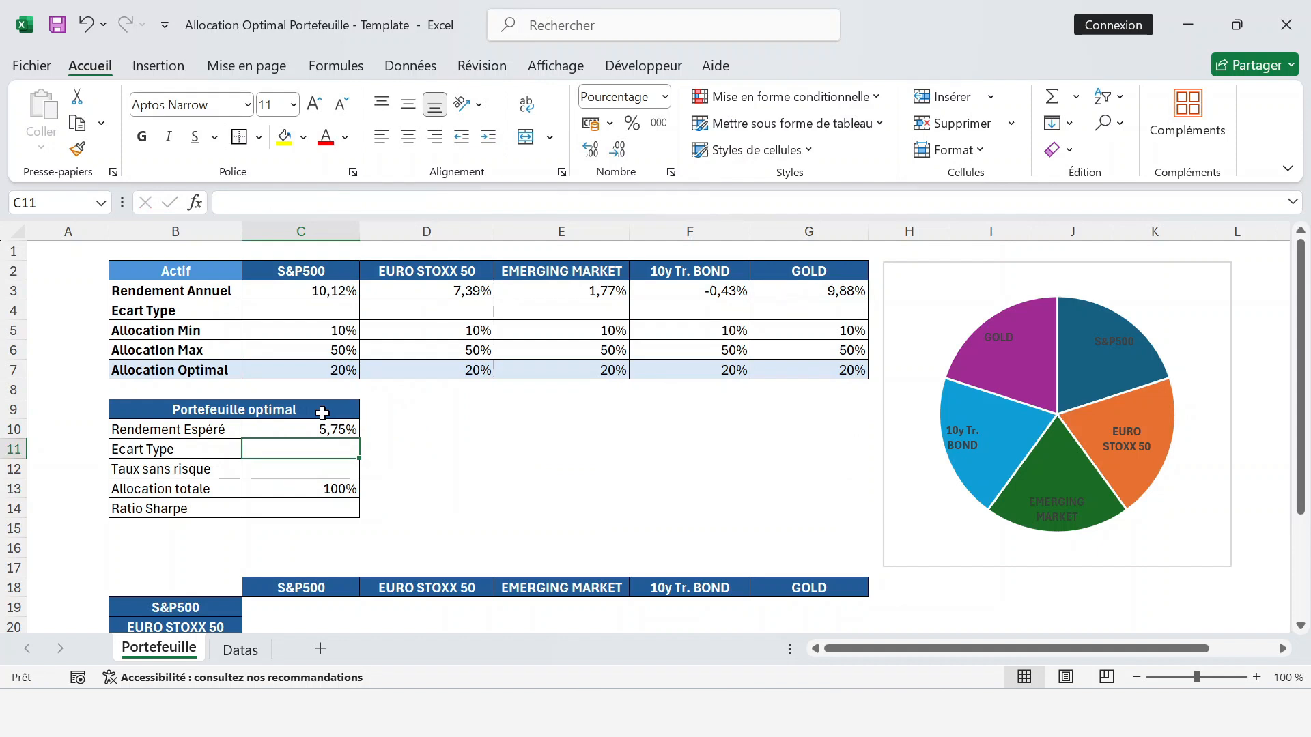
{"action": "key", "text": "Up"}
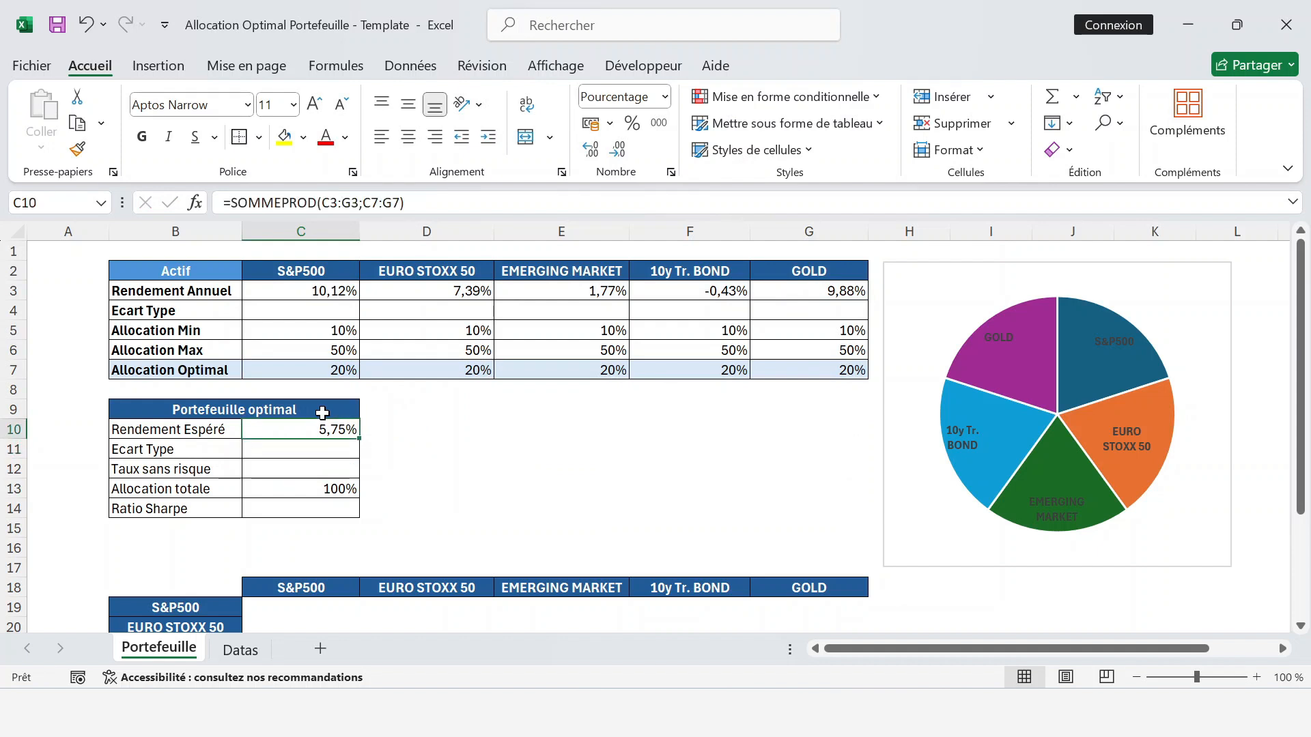
{"action": "key", "text": "Up"}
{"action": "key", "text": "Up"}
{"action": "key", "text": "Up"}
{"action": "key", "text": "Up"}
{"action": "key", "text": "Up"}
{"action": "key", "text": "Up"}
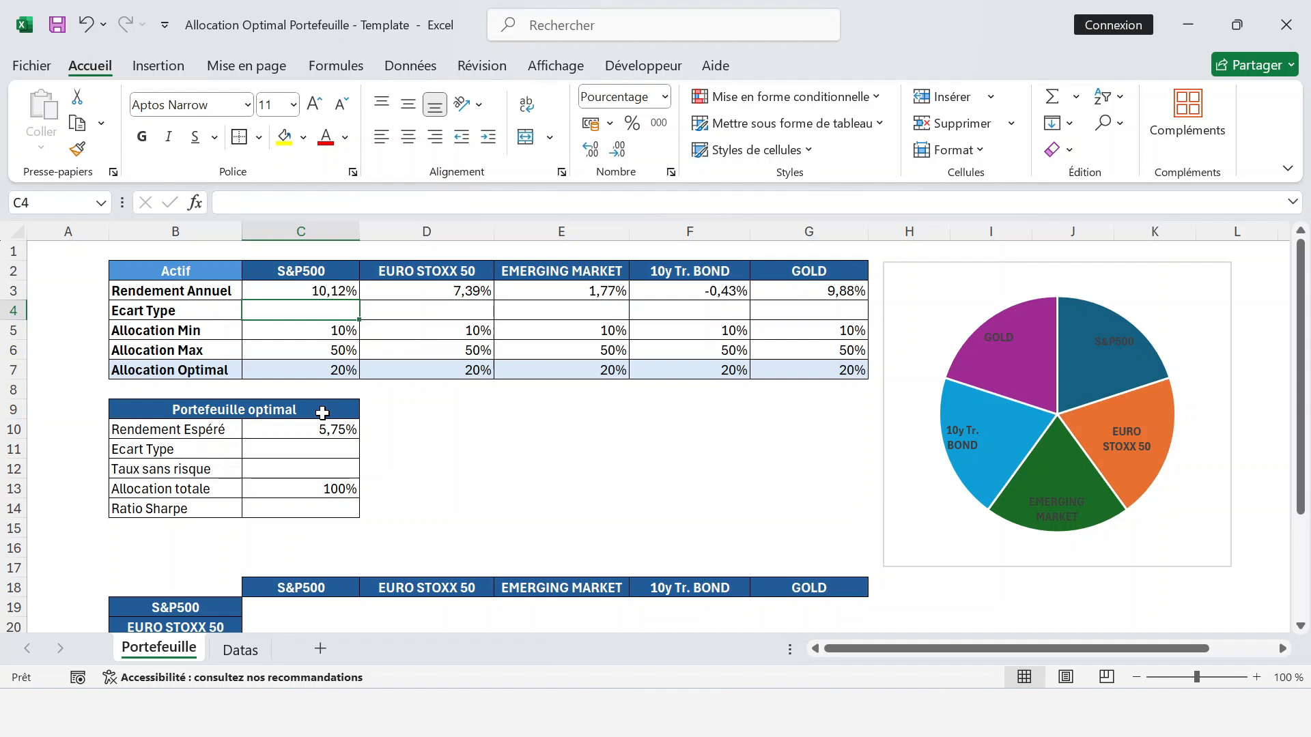
{"action": "key", "text": "Down"}
{"action": "key", "text": "Down"}
{"action": "key", "text": "Down"}
{"action": "key", "text": "Down"}
{"action": "key", "text": "Down"}
{"action": "key", "text": "Down"}
{"action": "key", "text": "Down"}
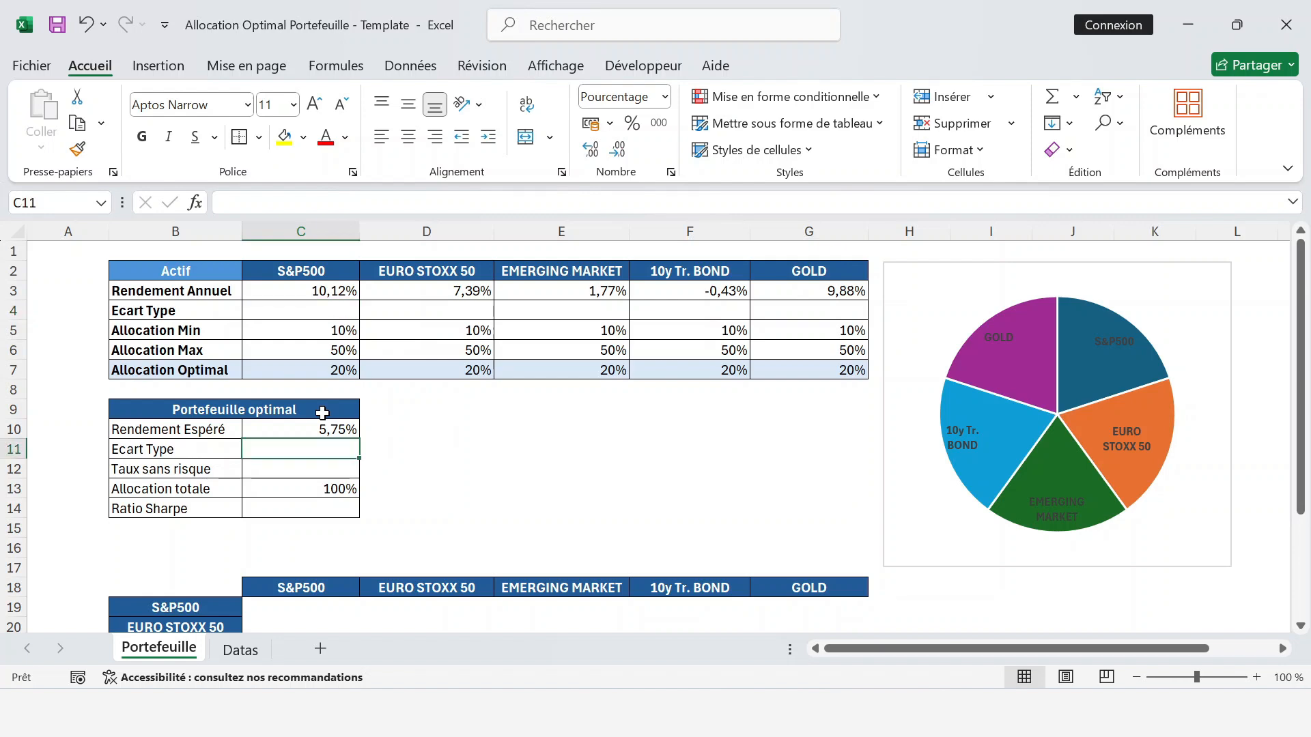
Step: In the S&P500 Ecart Type cell C4, enter the annualised variance of the weekly returns, =VAR.P.N(Datas!H4:H538)*52
{"action": "key", "text": "Up"}
{"action": "key", "text": "Up"}
{"action": "key", "text": "Up"}
{"action": "key", "text": "Up"}
{"action": "key", "text": "Up"}
{"action": "key", "text": "Up"}
{"action": "key", "text": "Up"}
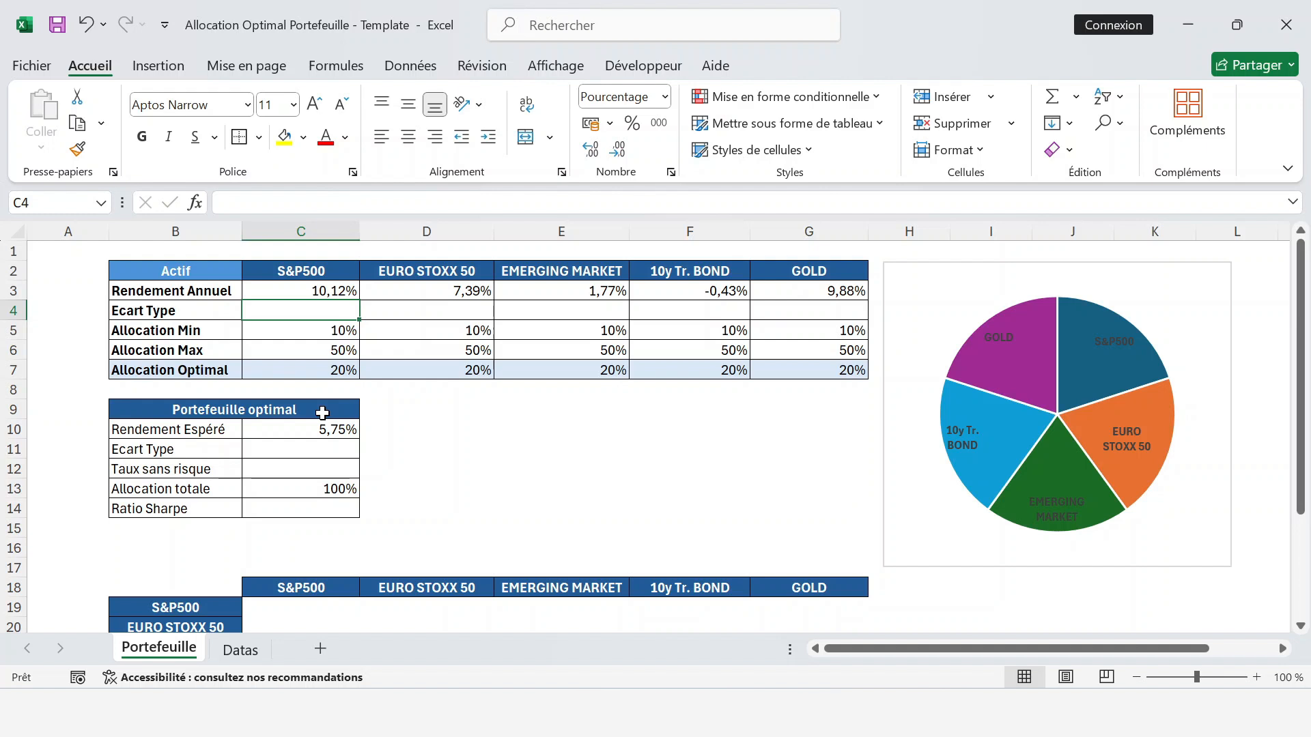
{"action": "type", "text": "=var"}
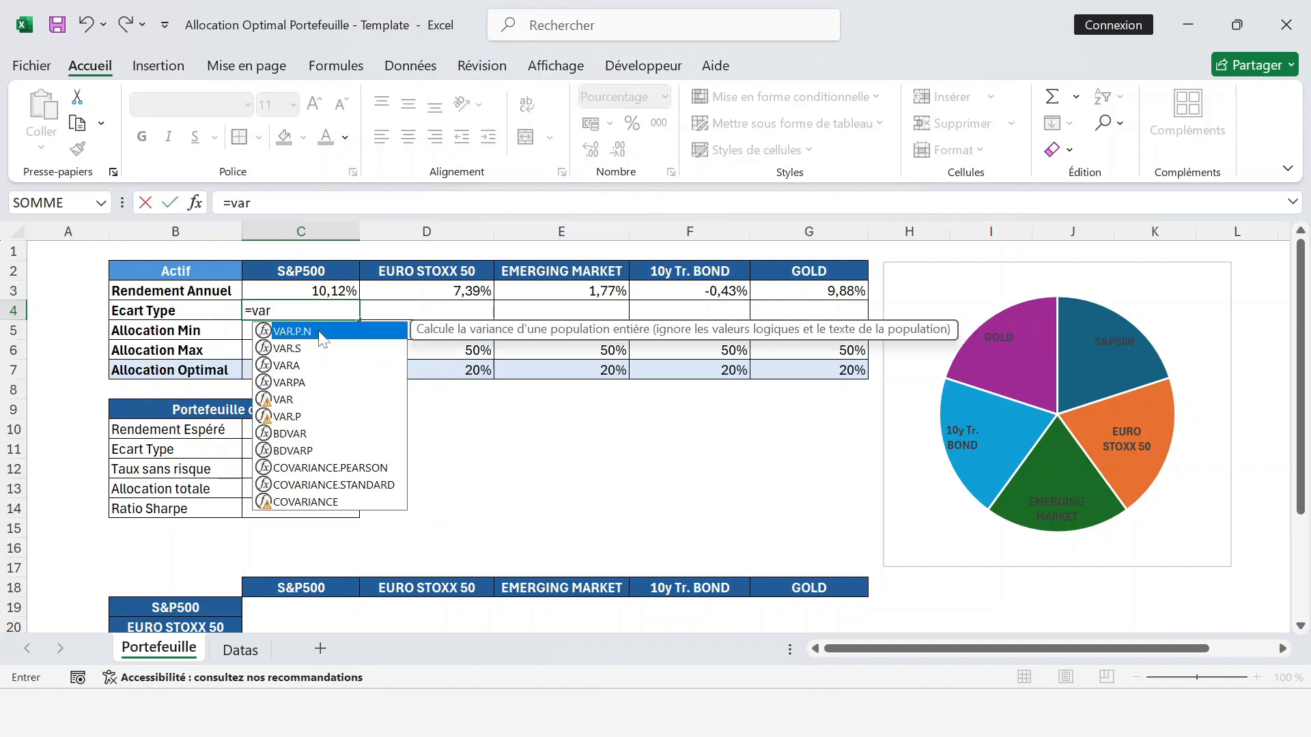
{"action": "double_click", "coordinate": [321, 332]}
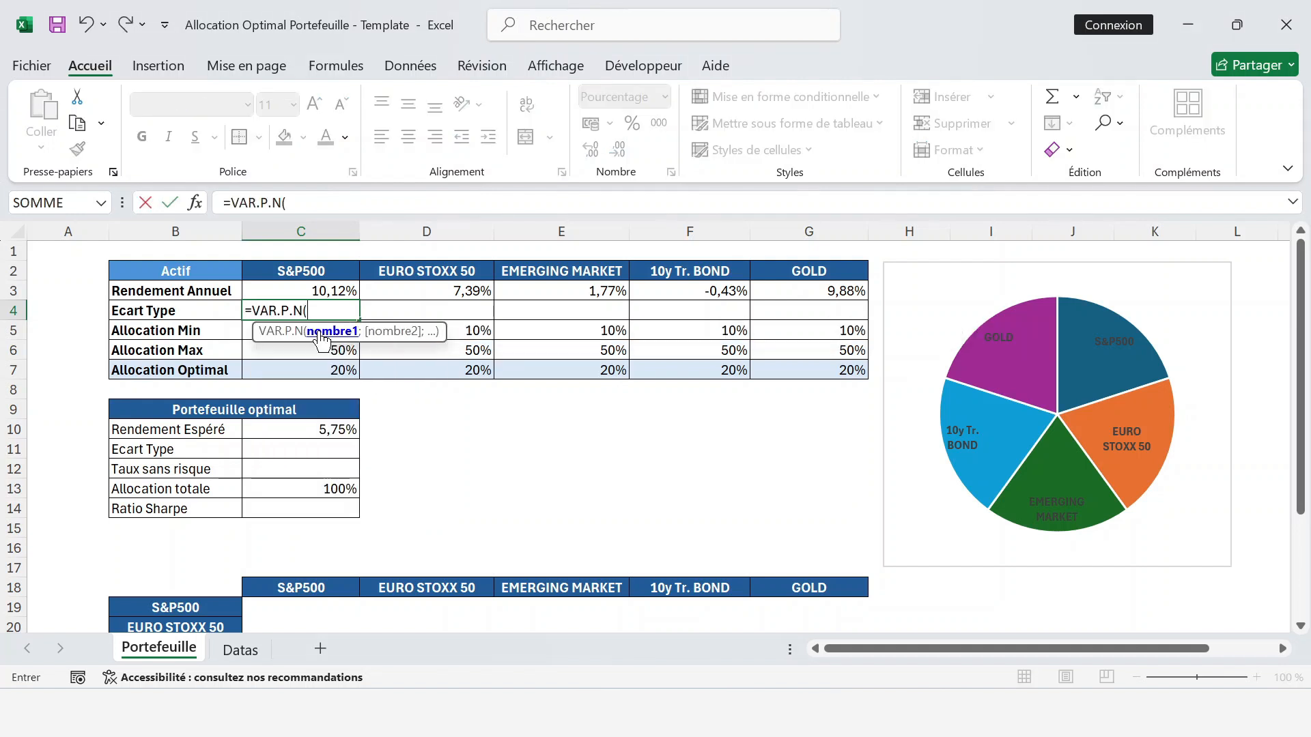
{"action": "left_click", "coordinate": [242, 652]}
{"action": "left_click", "coordinate": [673, 391]}
{"action": "key", "text": "ctrl+Up"}
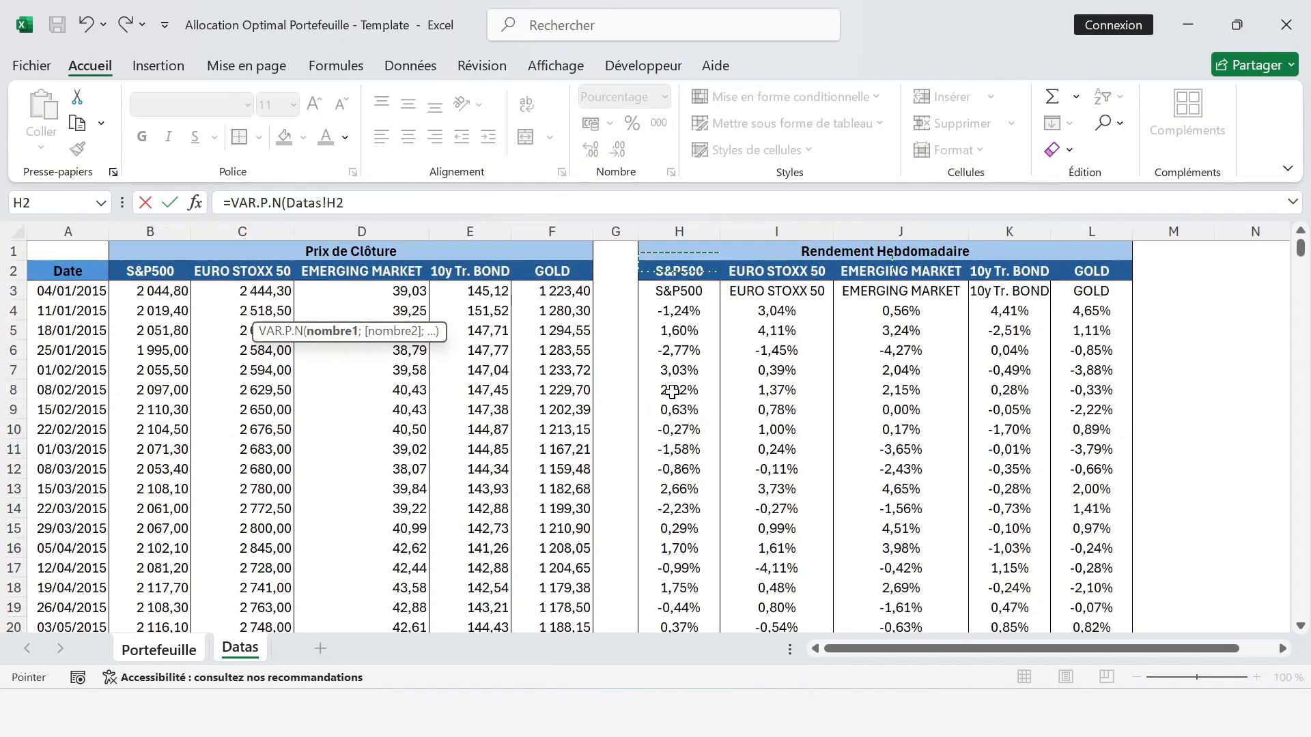
{"action": "key", "text": "Down"}
{"action": "key", "text": "Down"}
{"action": "key", "text": "ctrl+shift+Down"}
{"action": "type", "text": ")*5"}
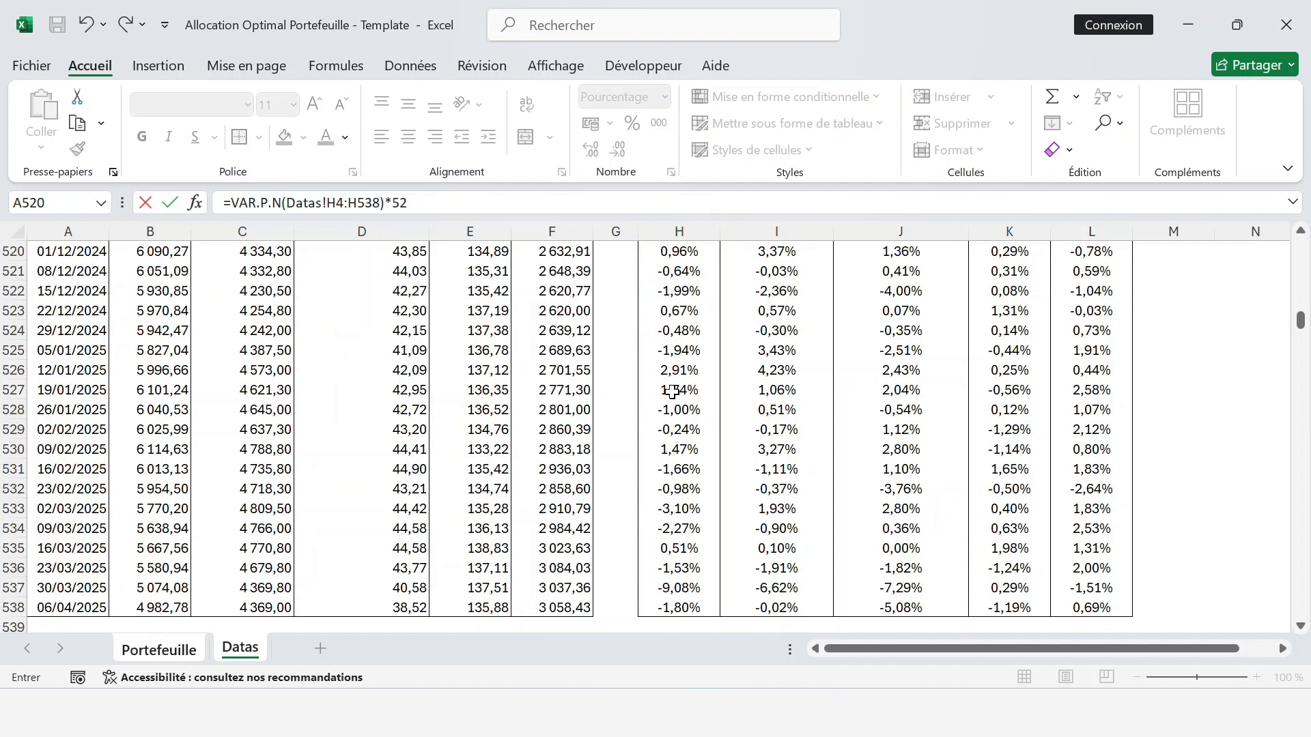
{"action": "key", "text": "Return"}
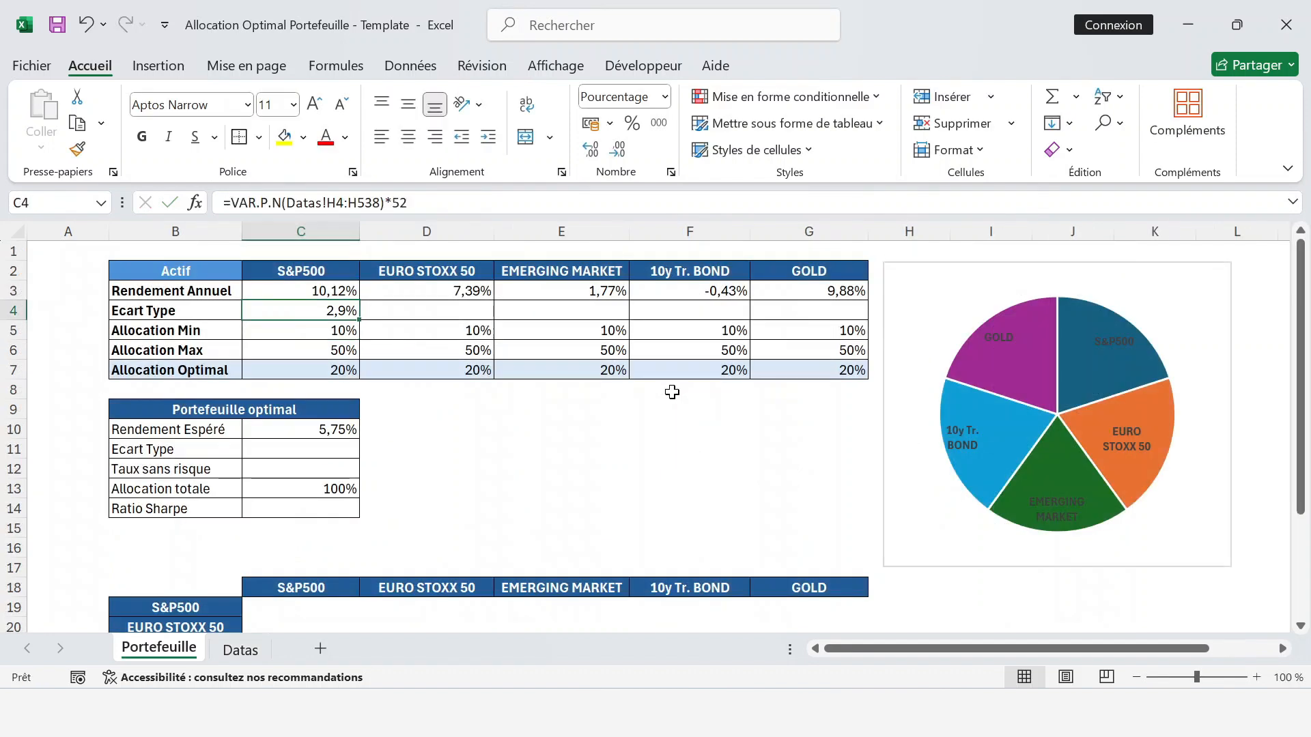
Step: Wrap the C4 variance formula in a square root to get the standard deviation, =RACINE(VAR.P.N(Datas!H4:H538)*52)
{"action": "left_click", "coordinate": [231, 202]}
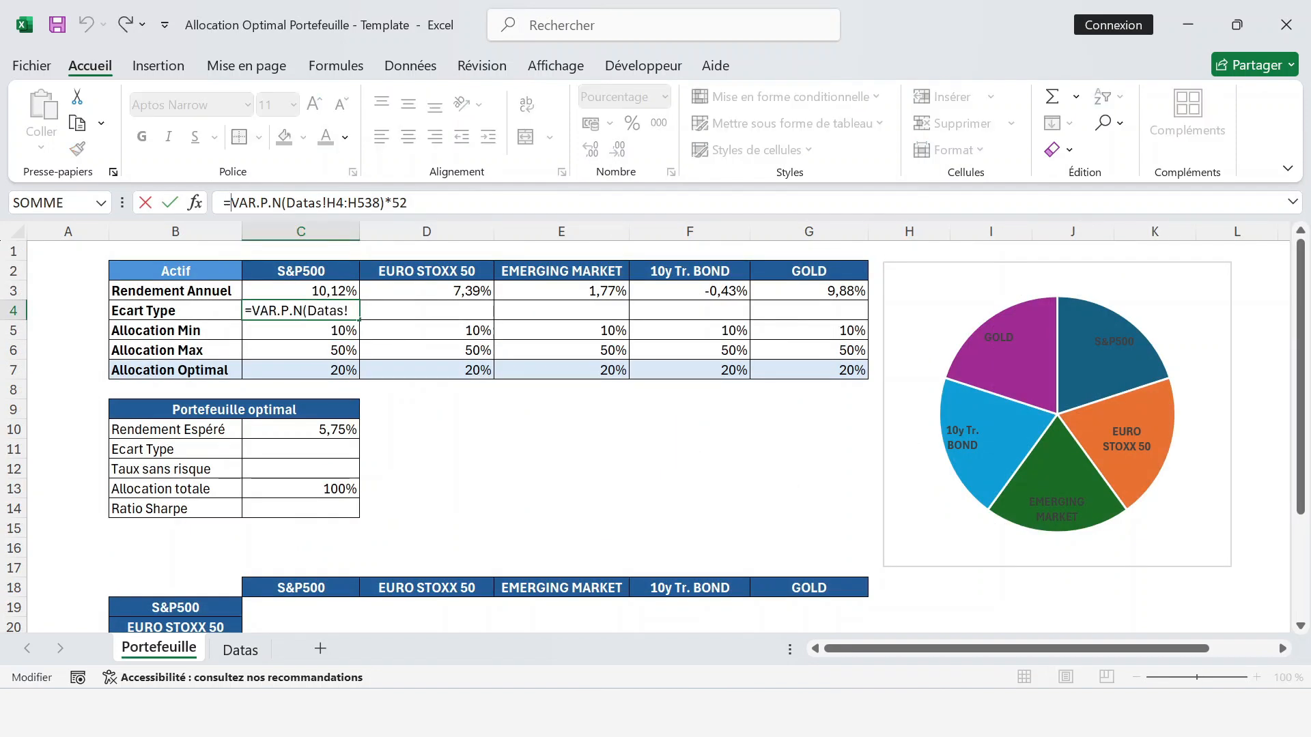
{"action": "type", "text": "RAC"}
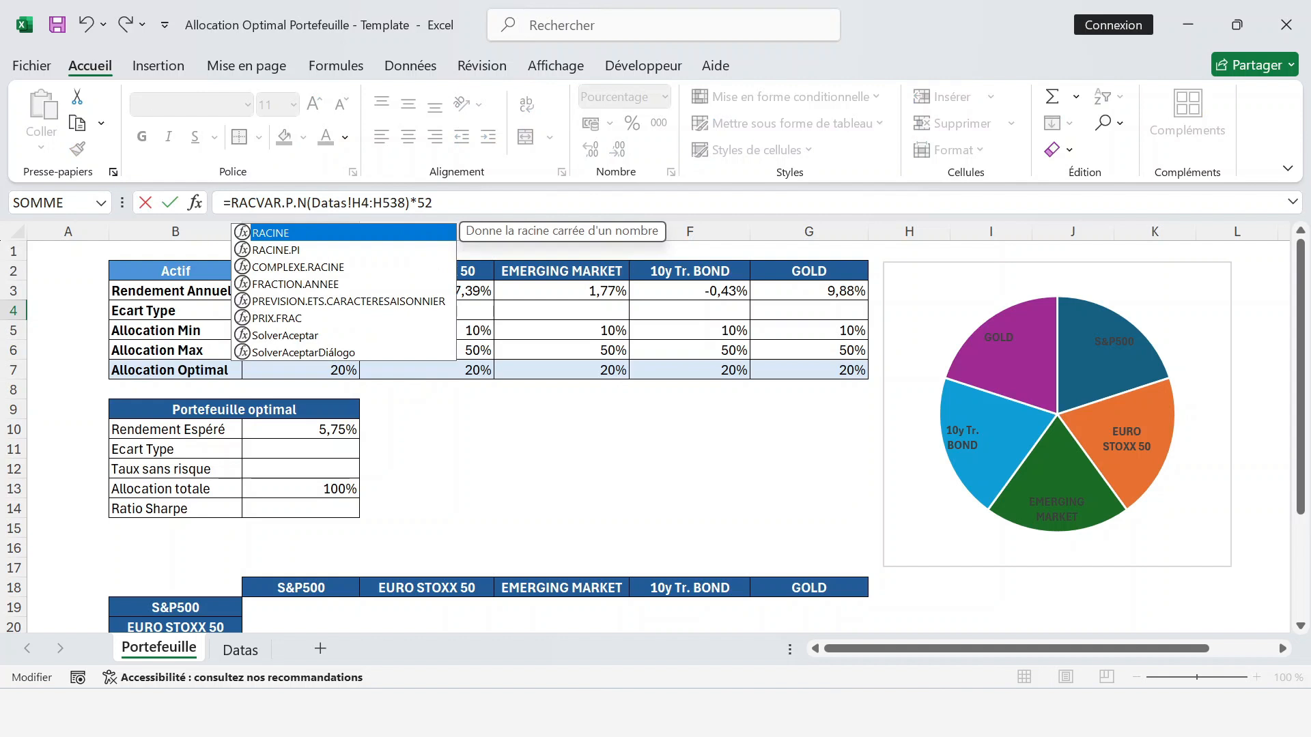
{"action": "double_click", "coordinate": [270, 234]}
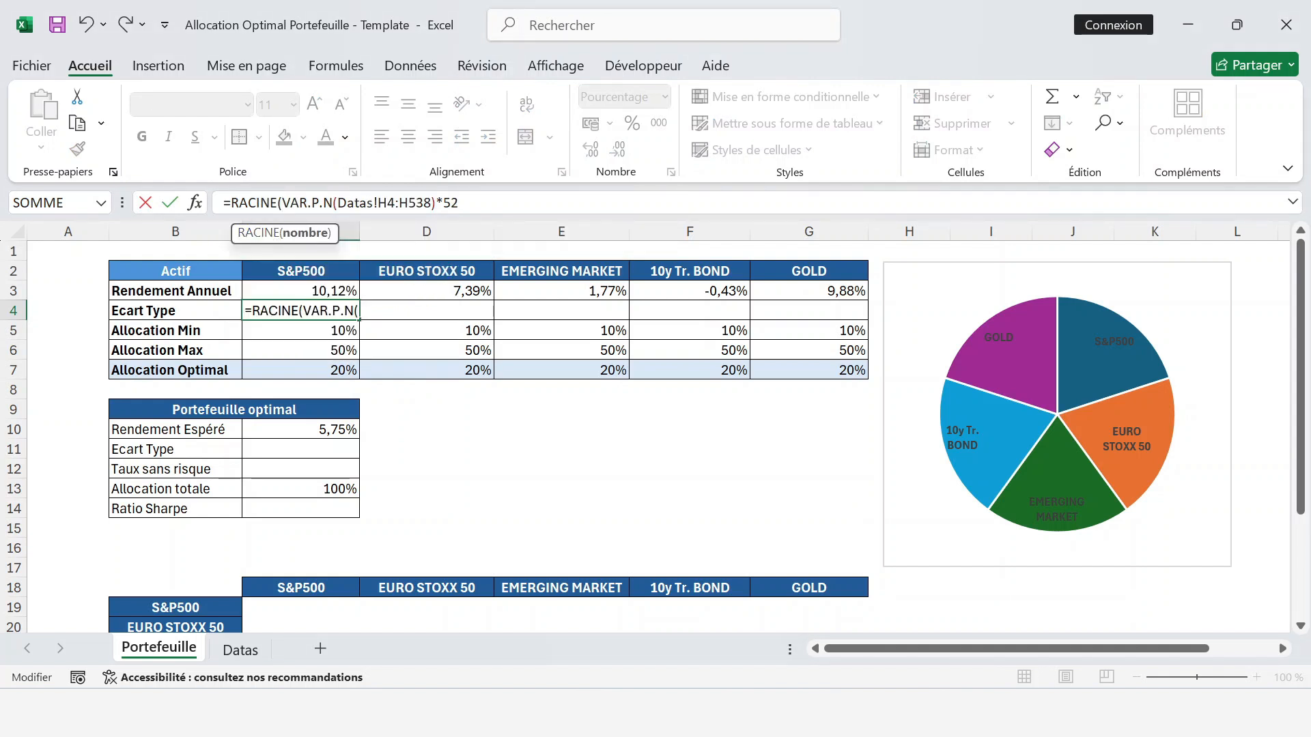
{"action": "left_click", "coordinate": [460, 202]}
{"action": "type", "text": ")"}
{"action": "key", "text": "Return"}
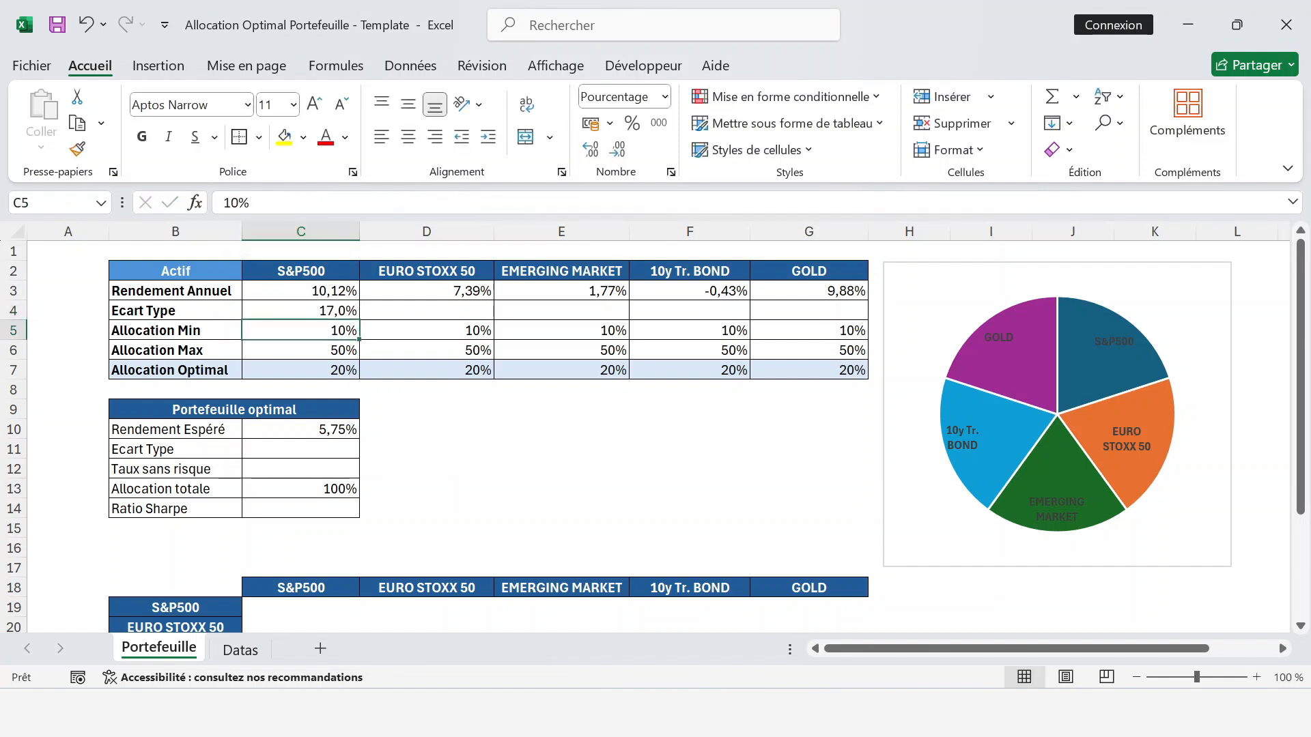
Step: Copy the standard deviation formula from C4 and paste it across C4:G4 for all five assets
{"action": "key", "text": "Up"}
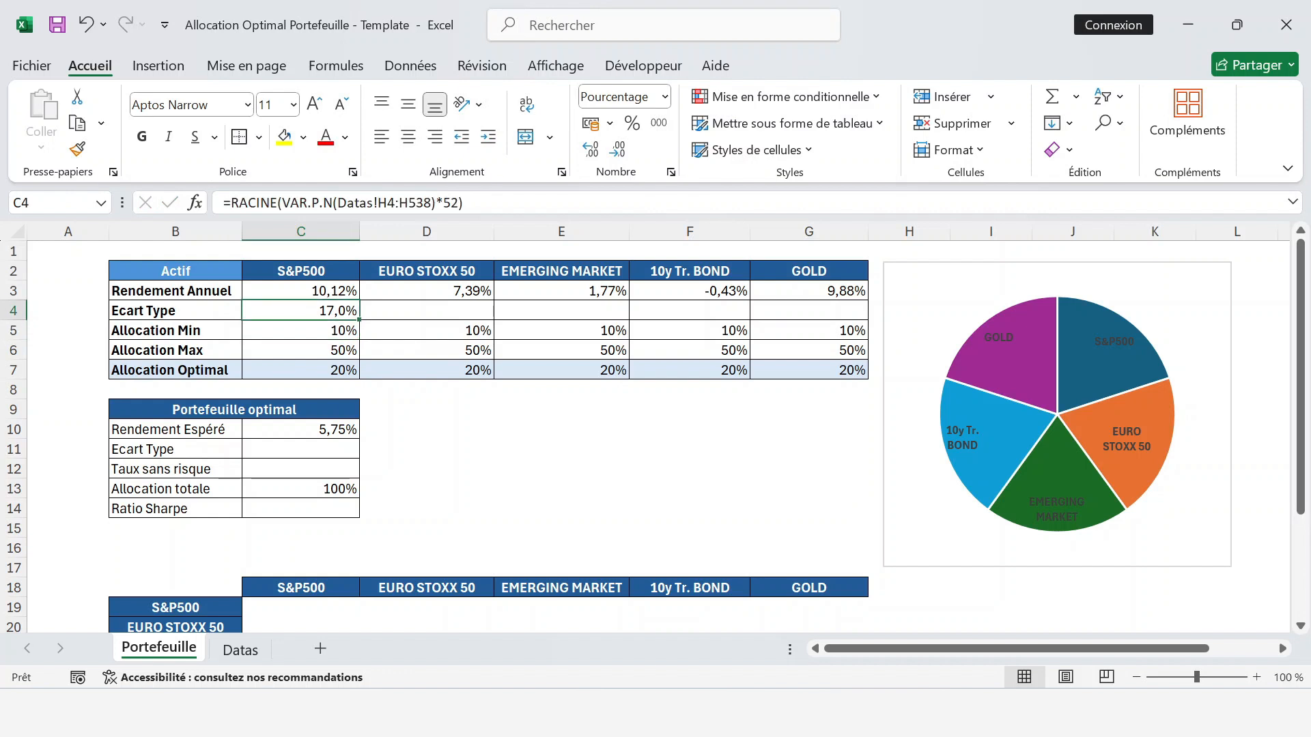
{"action": "key", "text": "ctrl+c"}
{"action": "key", "text": "shift+Right"}
{"action": "key", "text": "shift+Right"}
{"action": "key", "text": "shift+Right"}
{"action": "key", "text": "shift+Right"}
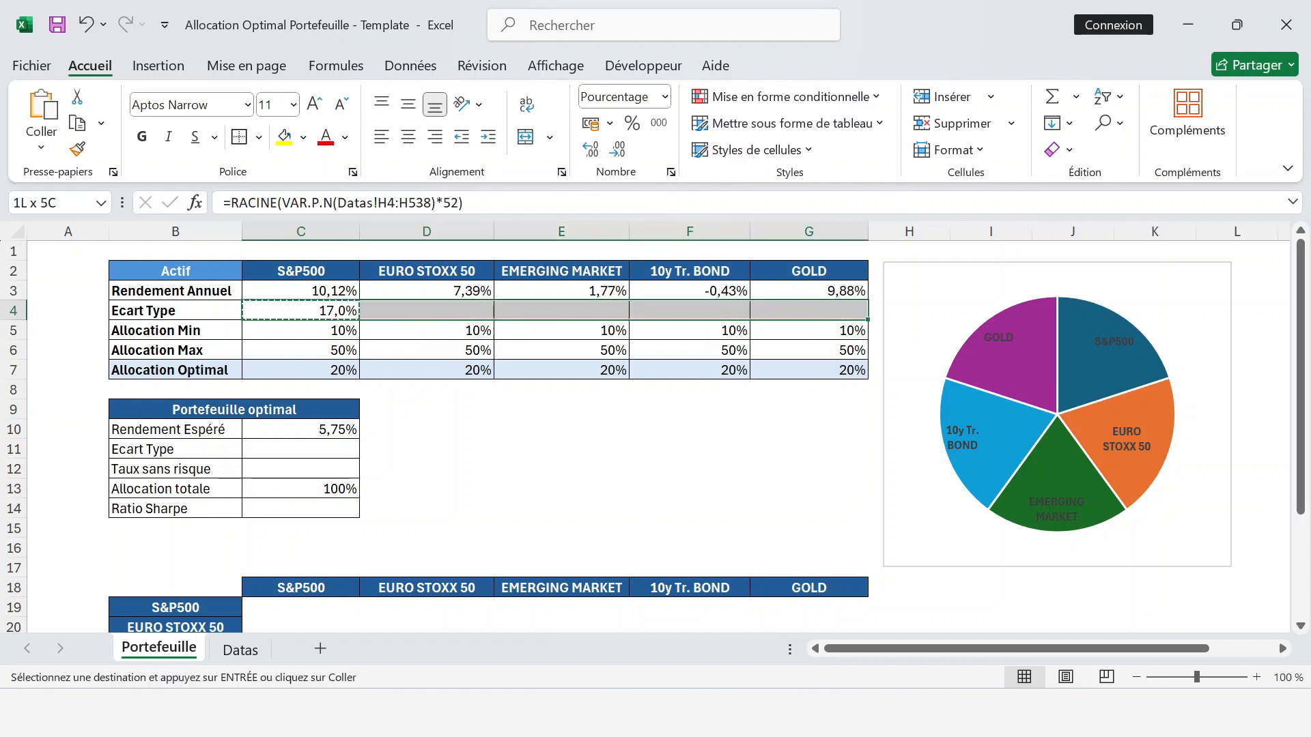
{"action": "key", "text": "ctrl+v"}
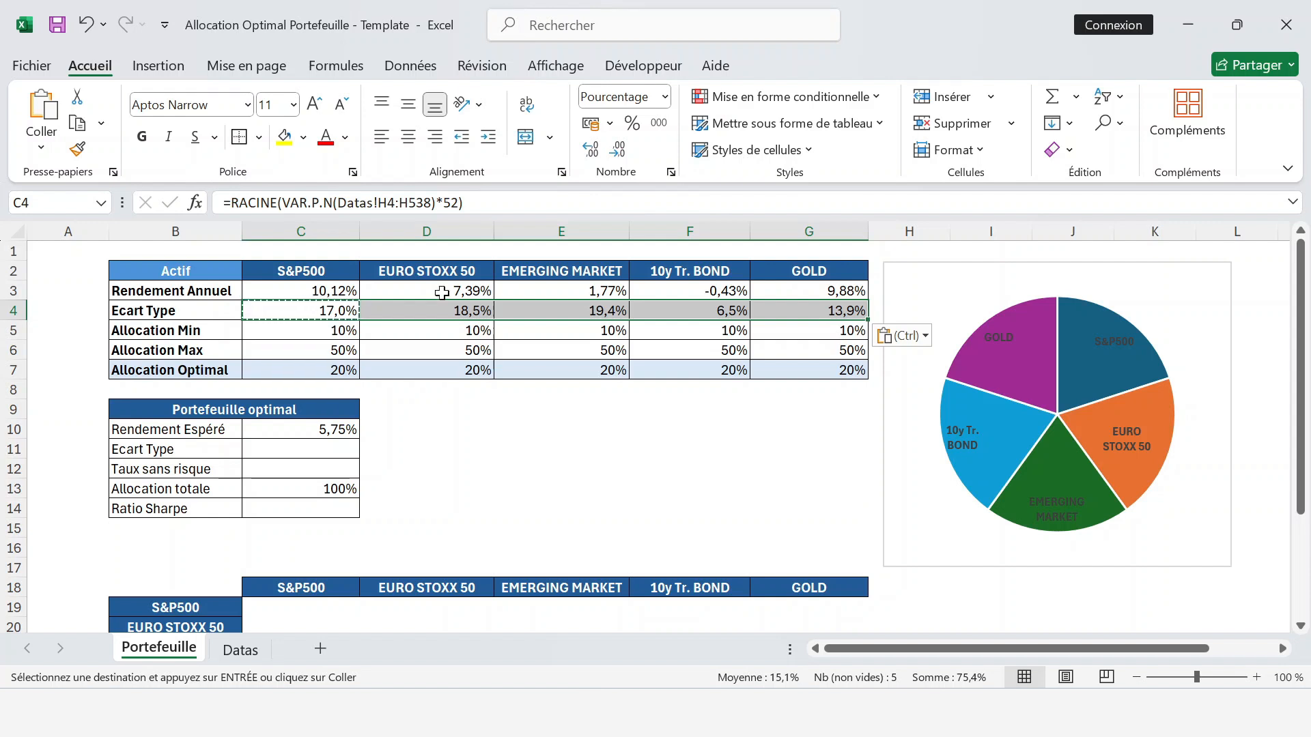
{"action": "left_click", "coordinate": [453, 394]}
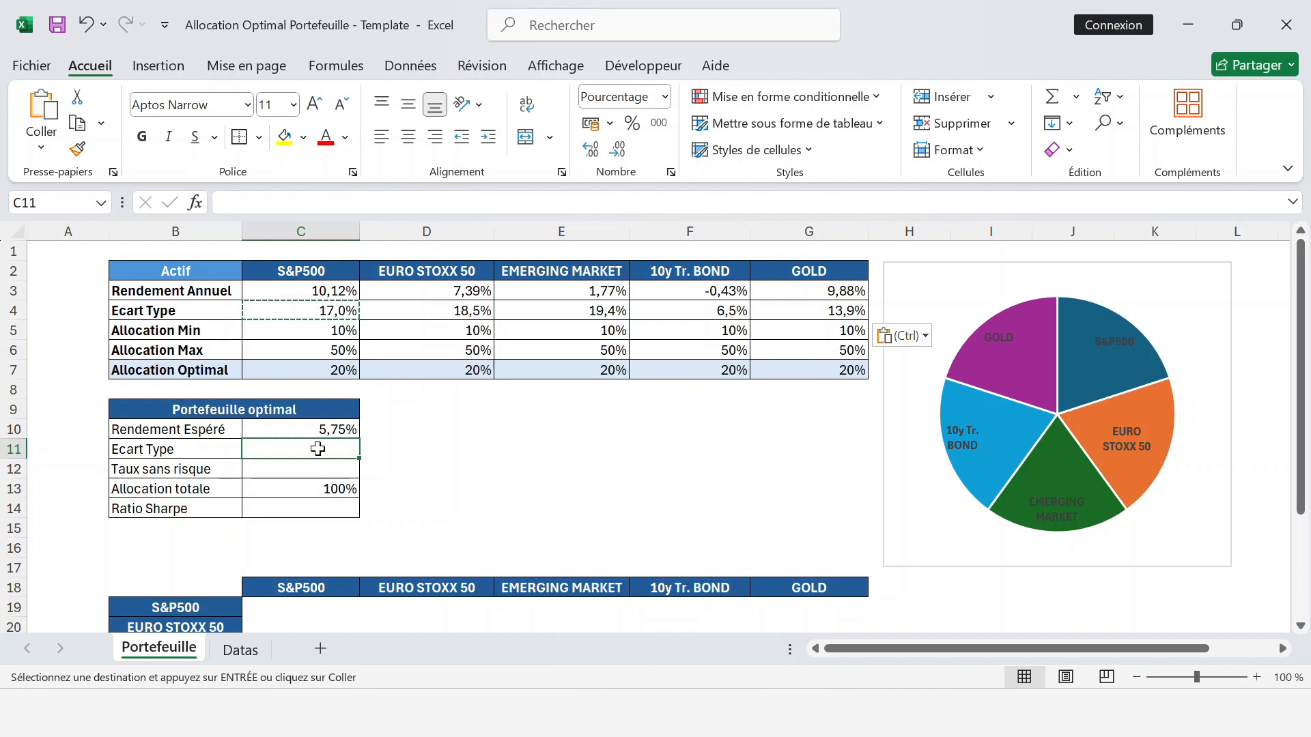
Step: In matrix cell C19 (S&P500 by S&P500), start a COVARIANCE.STANDARD formula with absolute range Datas!$H$4:$H$538 as the first array
{"action": "scroll", "coordinate": [317, 449], "scroll_direction": "down", "scroll_amount": 2}
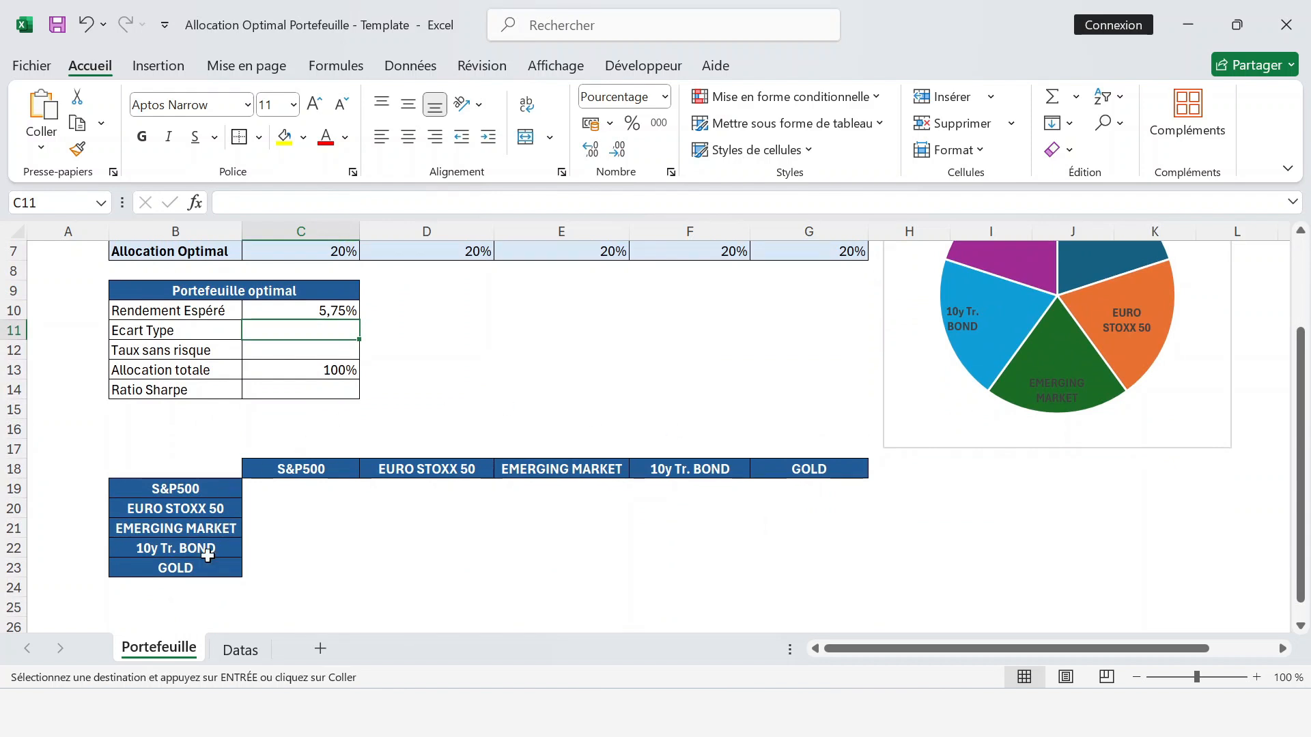
{"action": "left_click", "coordinate": [318, 483]}
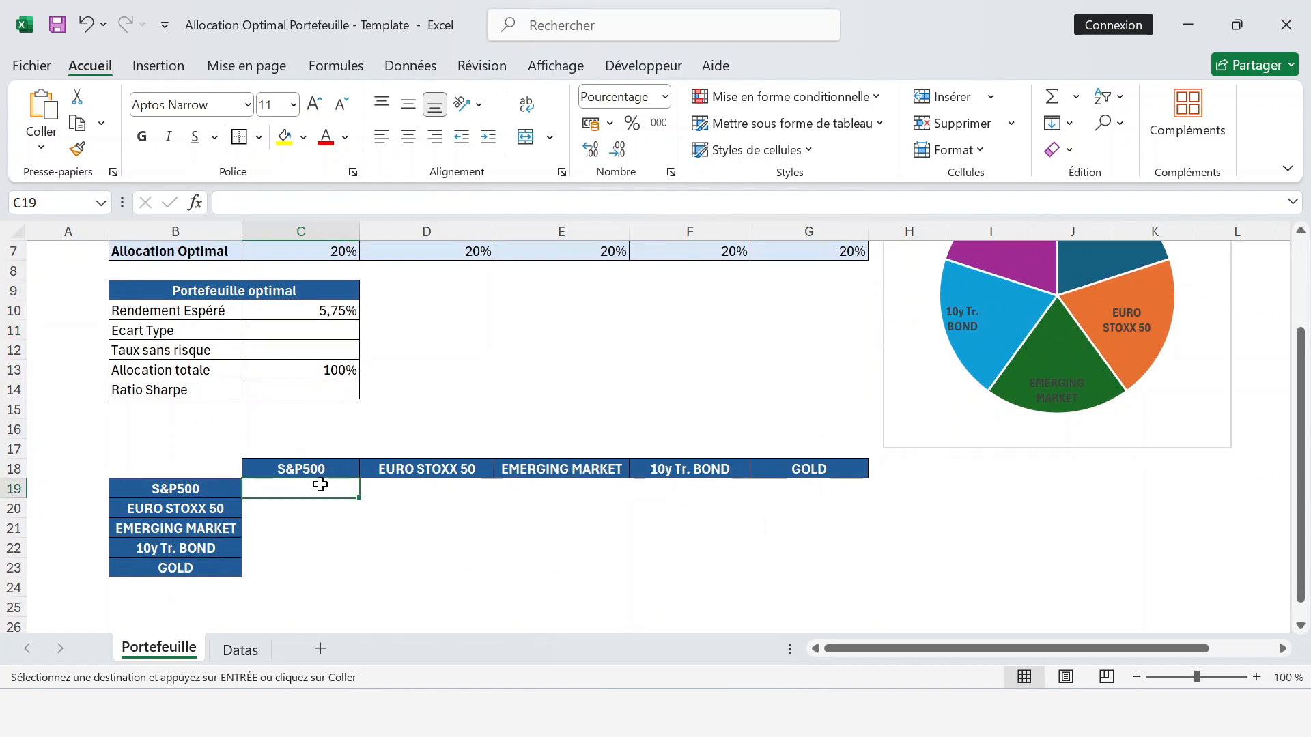
{"action": "type", "text": "=cova"}
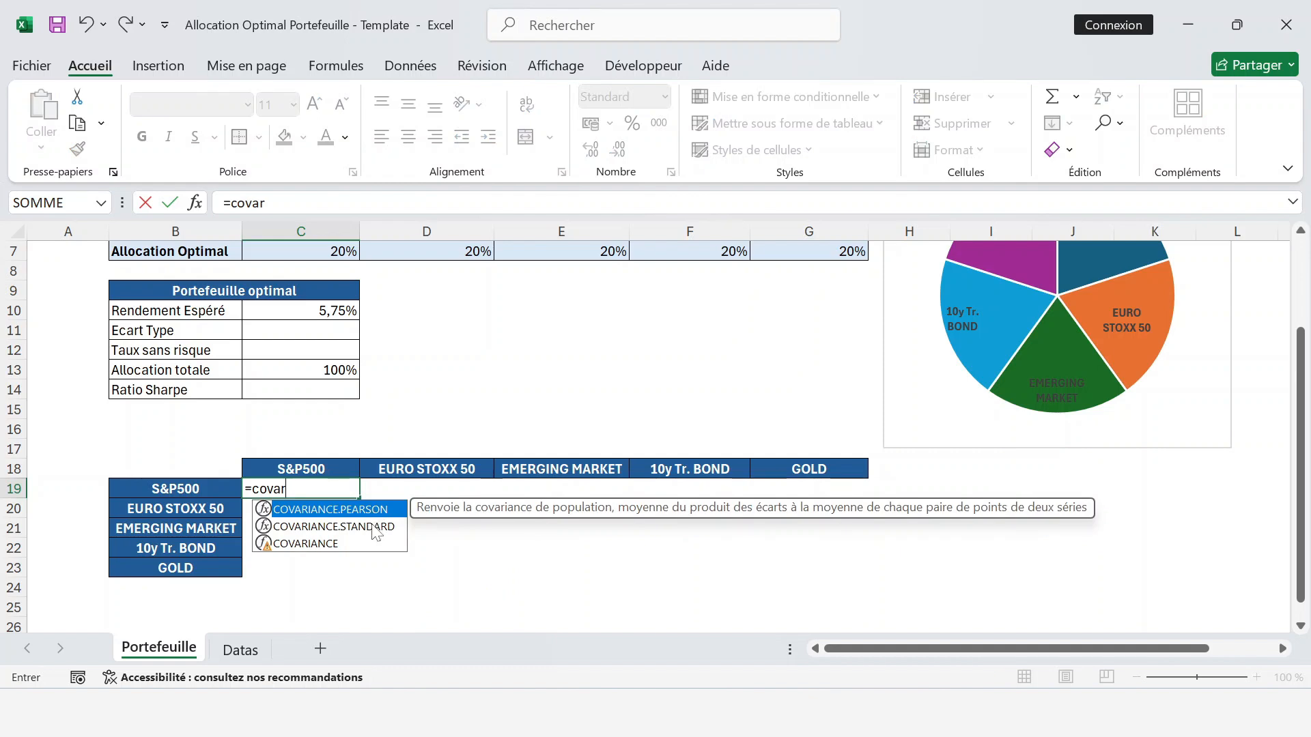
{"action": "type", "text": "r"}
{"action": "double_click", "coordinate": [374, 526]}
{"action": "left_click", "coordinate": [240, 650]}
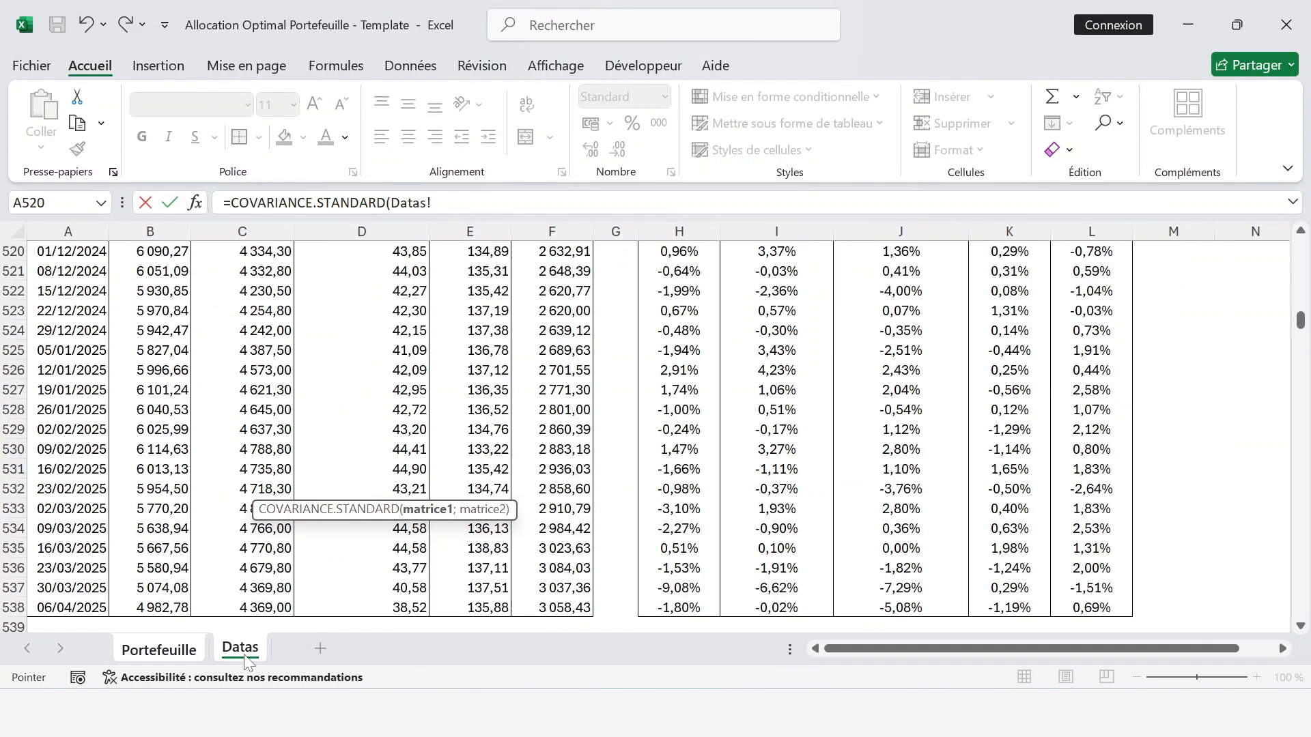
{"action": "left_click", "coordinate": [678, 298]}
{"action": "key", "text": "ctrl+Up"}
{"action": "key", "text": "Down"}
{"action": "key", "text": "Down"}
{"action": "key", "text": "Down"}
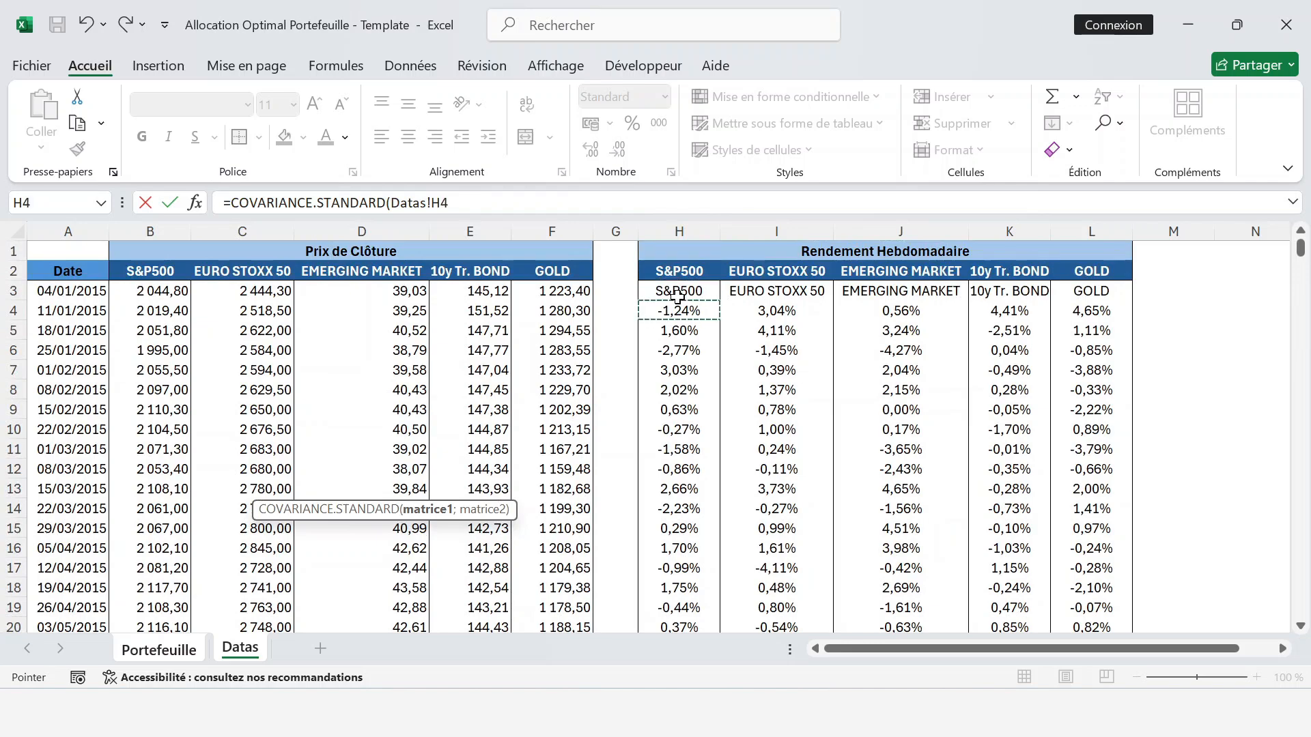
{"action": "key", "text": "ctrl+shift+Down"}
{"action": "key", "text": "F4"}
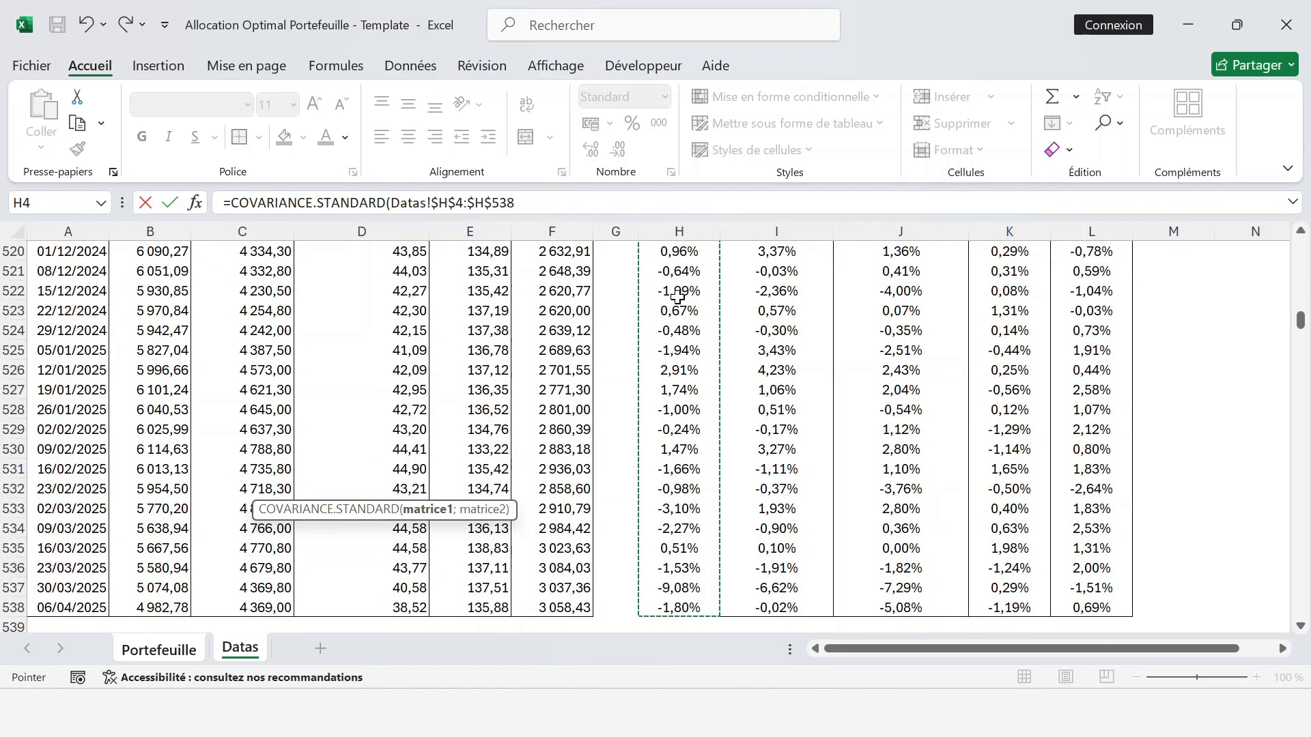
Step: Complete the C19 covariance formula with the relative range Datas!H4:H538 as the second array
{"action": "type", "text": ";"}
{"action": "key", "text": "Up"}
{"action": "key", "text": "Down"}
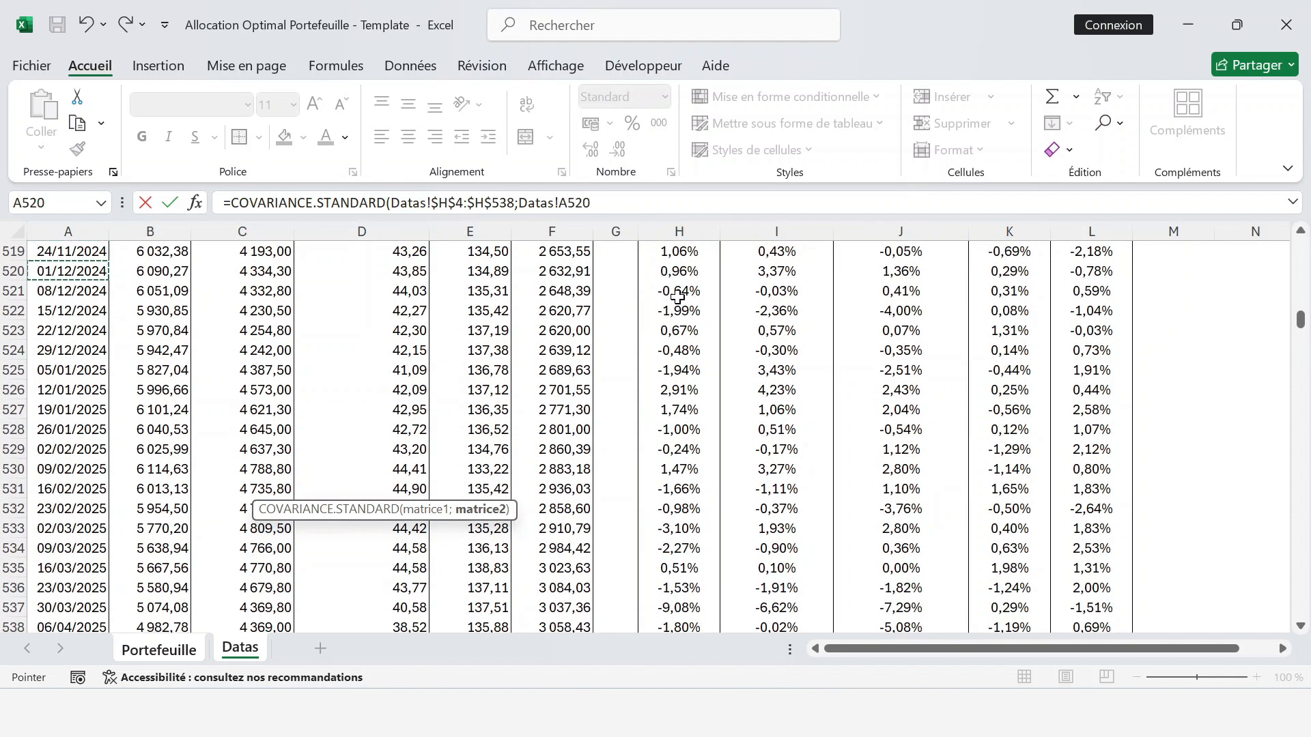
{"action": "left_click", "coordinate": [695, 266]}
{"action": "key", "text": "ctrl+Up"}
{"action": "key", "text": "Down"}
{"action": "key", "text": "Down"}
{"action": "key", "text": "Down"}
{"action": "key", "text": "ctrl+shift+Down"}
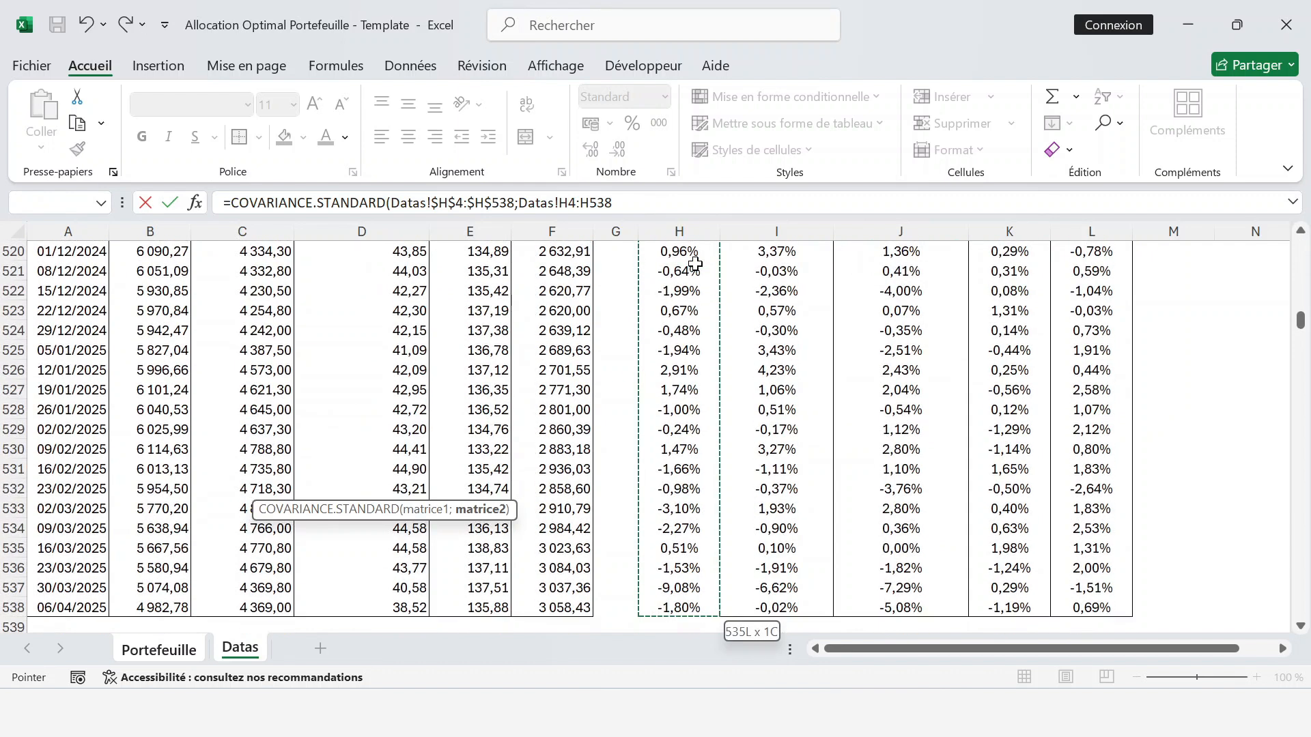
{"action": "key", "text": "Return"}
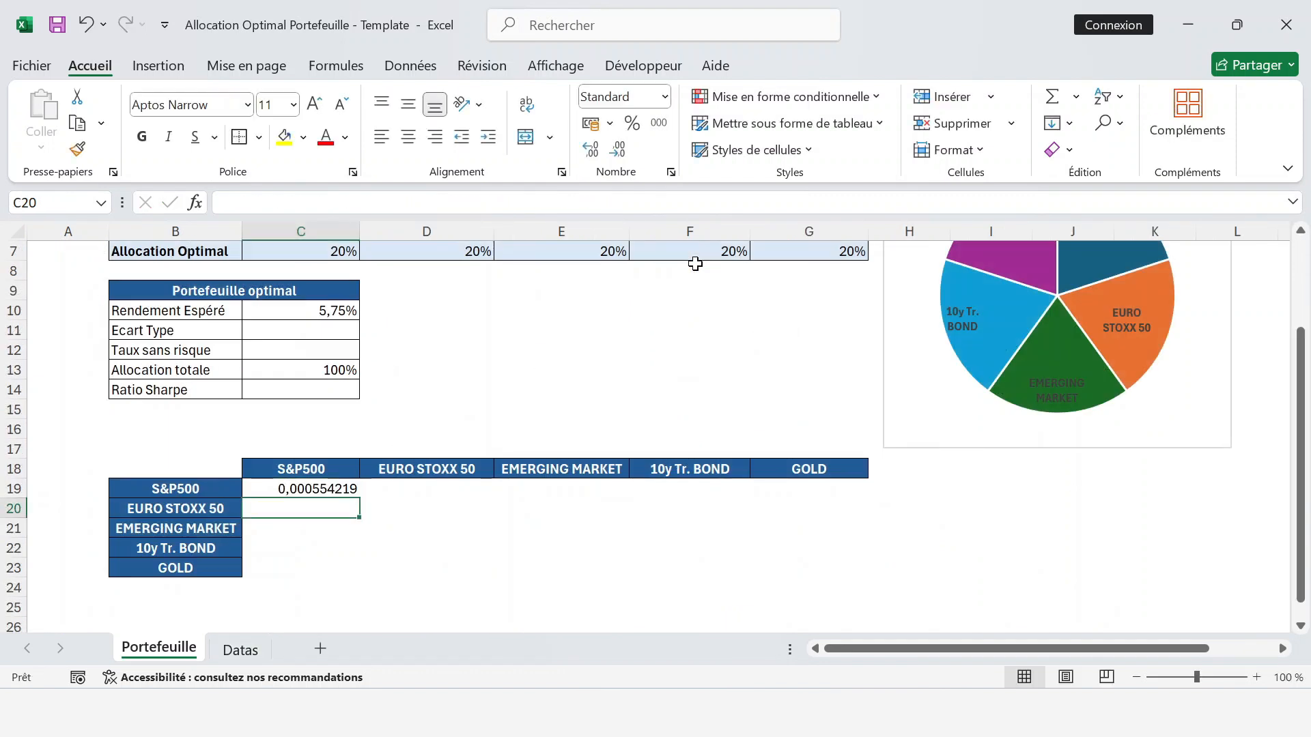
Step: Copy the C19 covariance formula across C19:G19 to fill the S&P500 row
{"action": "key", "text": "Up"}
{"action": "key", "text": "ctrl+c"}
{"action": "key", "text": "shift+Right"}
{"action": "key", "text": "shift+Right"}
{"action": "key", "text": "shift+Right"}
{"action": "key", "text": "shift+Right"}
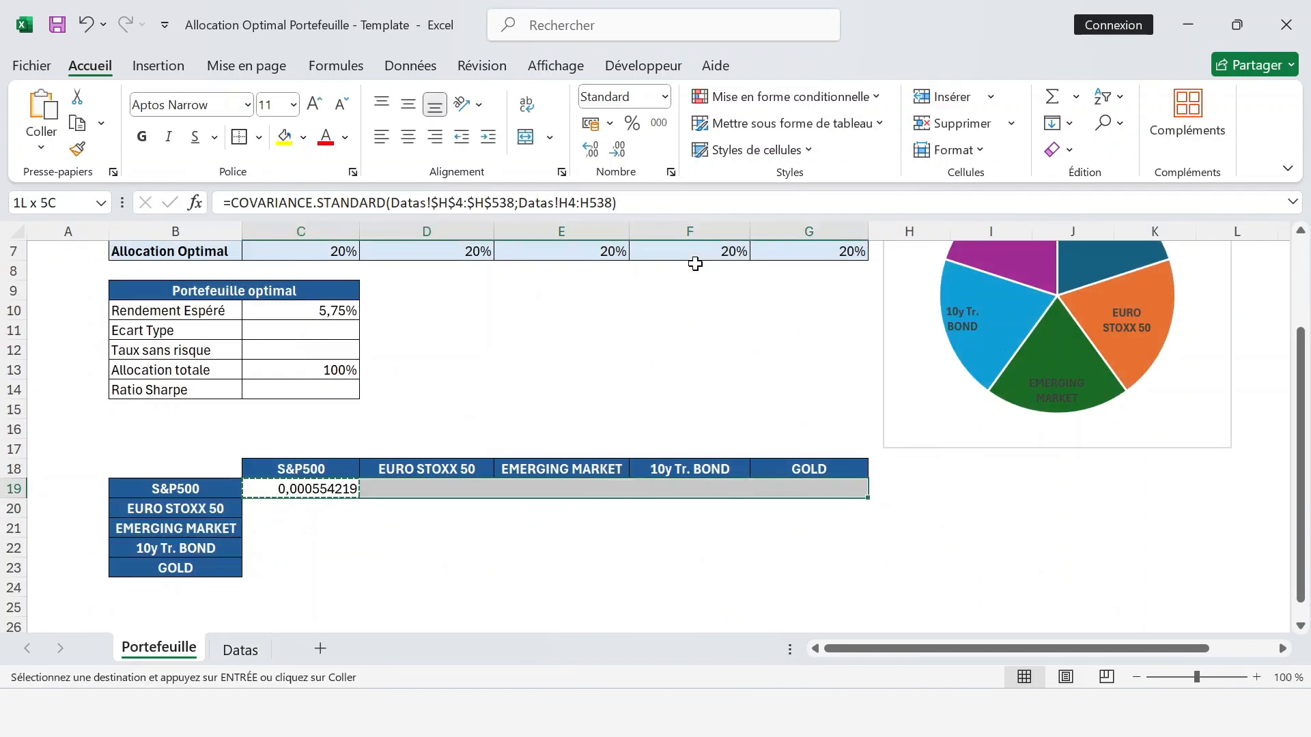
{"action": "key", "text": "ctrl+v"}
Step: Check the copied covariance formulas along the S&P500 row of the matrix
{"action": "key", "text": "Left"}
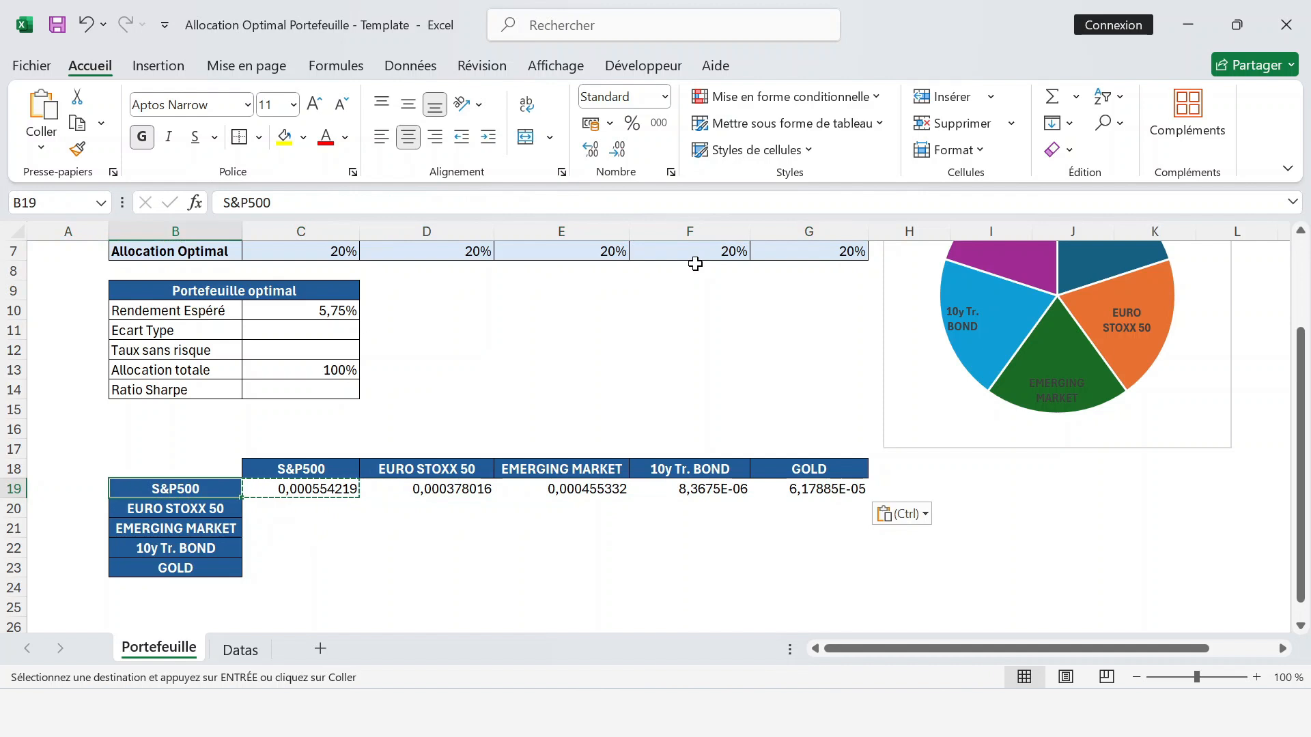
{"action": "key", "text": "Right"}
{"action": "key", "text": "Right"}
{"action": "key", "text": "Right"}
{"action": "key", "text": "Right"}
{"action": "key", "text": "Right"}
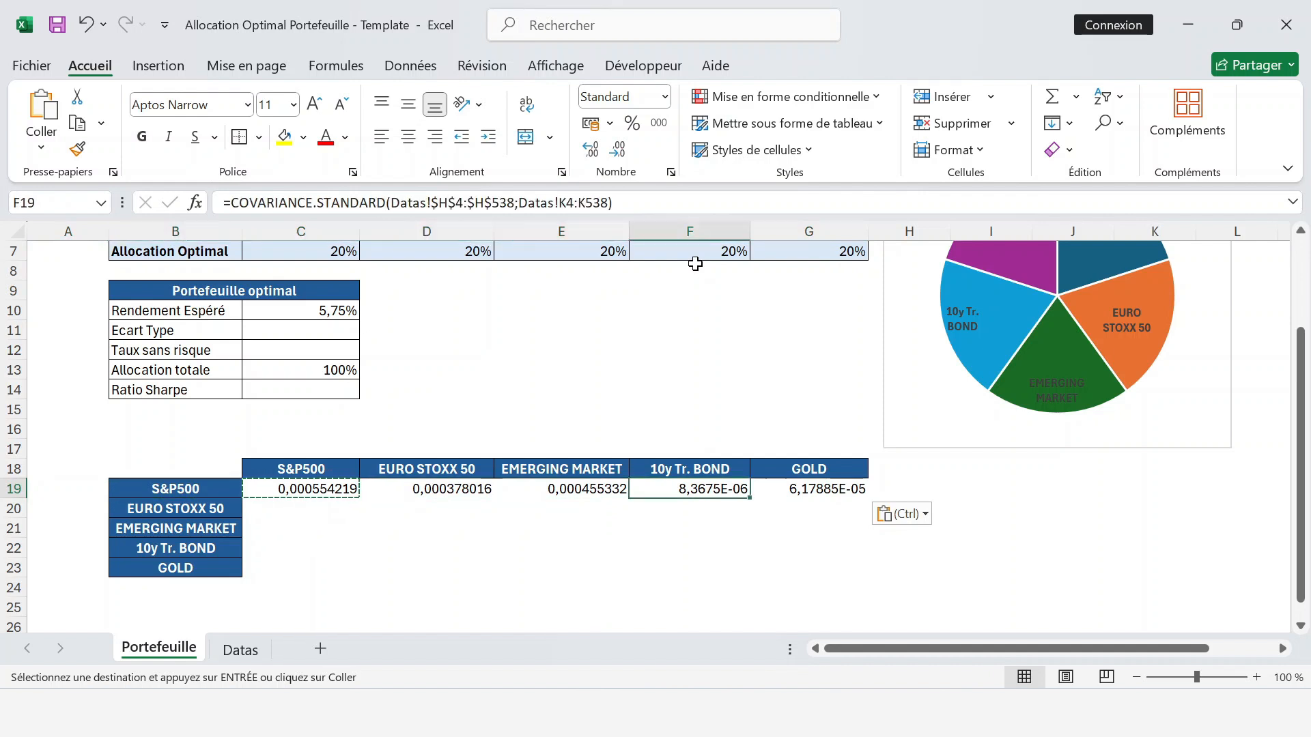
{"action": "key", "text": "Left"}
{"action": "key", "text": "Left"}
{"action": "key", "text": "Left"}
{"action": "key", "text": "Left"}
Step: In D20 (EURO STOXX 50 by itself), start a COVARIANCE.STANDARD formula with Datas!$I$4:$I$538 as the first array
{"action": "key", "text": "Down"}
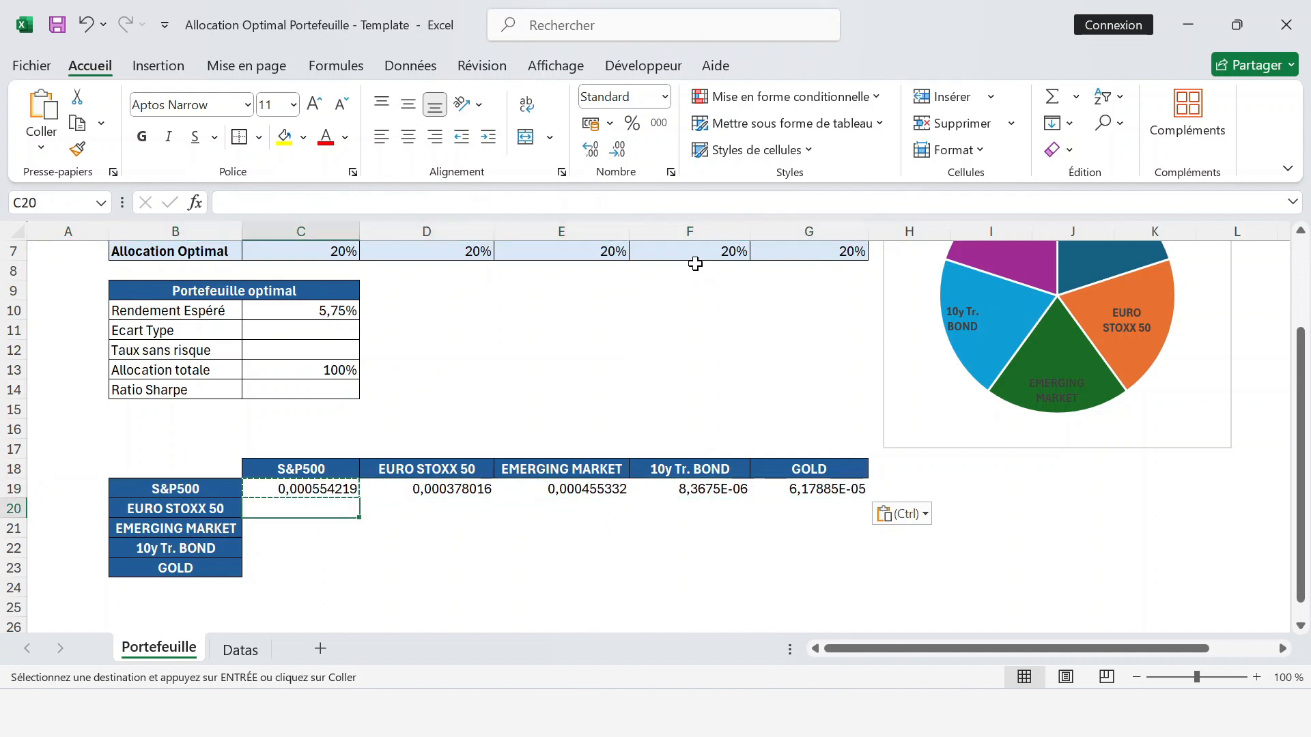
{"action": "key", "text": "Right"}
{"action": "type", "text": "=cov"}
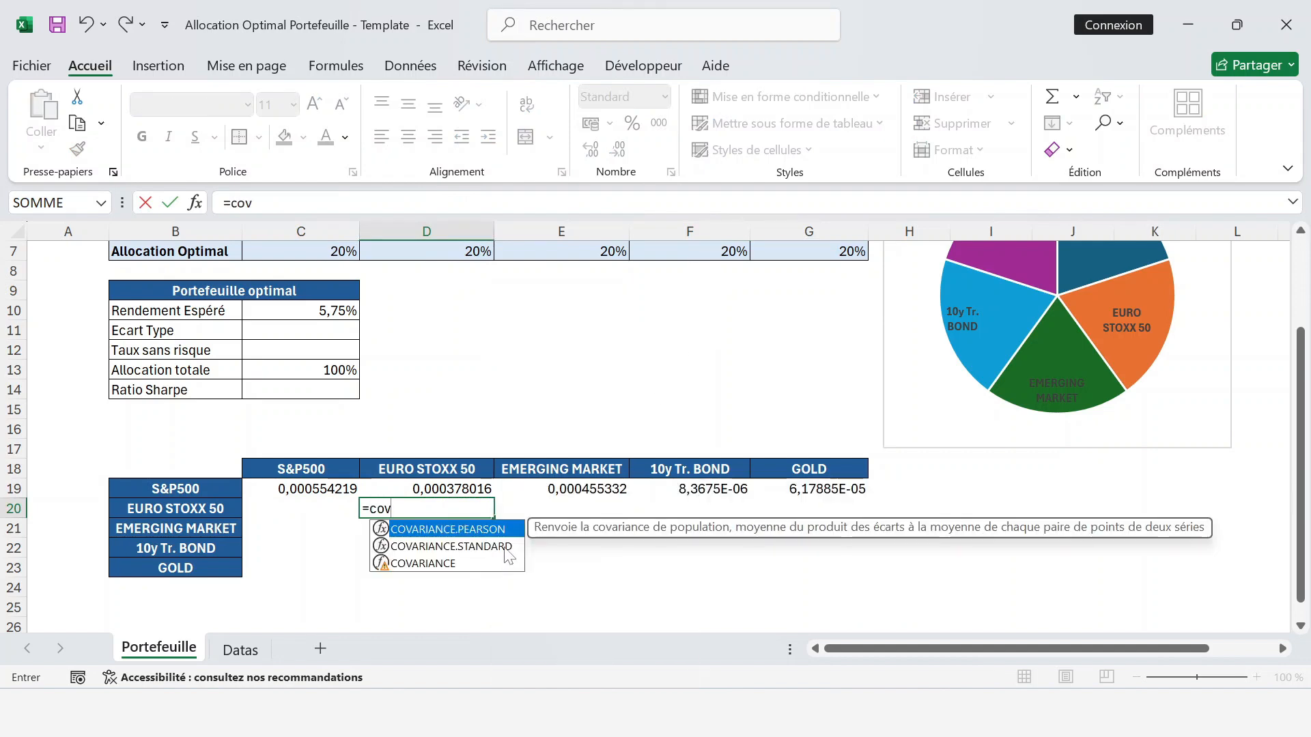
{"action": "double_click", "coordinate": [506, 547]}
{"action": "left_click", "coordinate": [240, 650]}
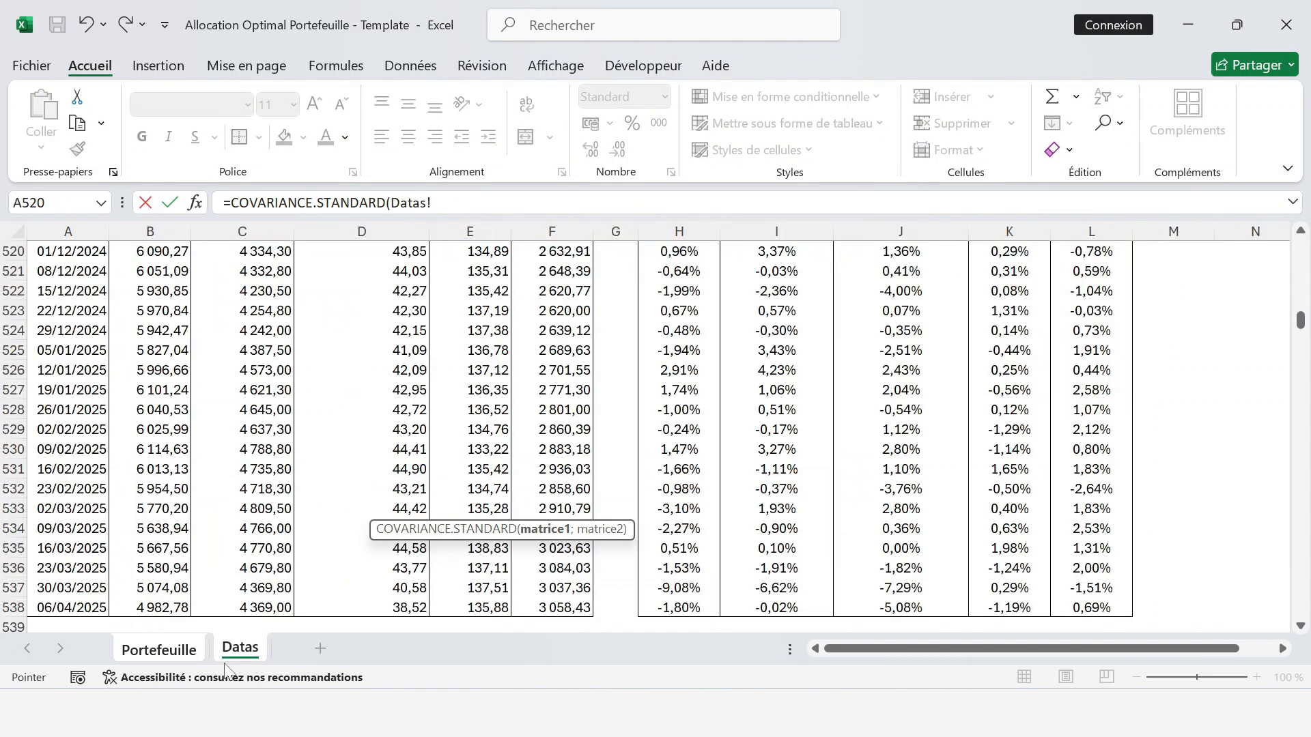
{"action": "left_click", "coordinate": [756, 329]}
{"action": "key", "text": "ctrl+Up"}
{"action": "key", "text": "Down"}
{"action": "key", "text": "Down"}
{"action": "key", "text": "ctrl+shift+Down"}
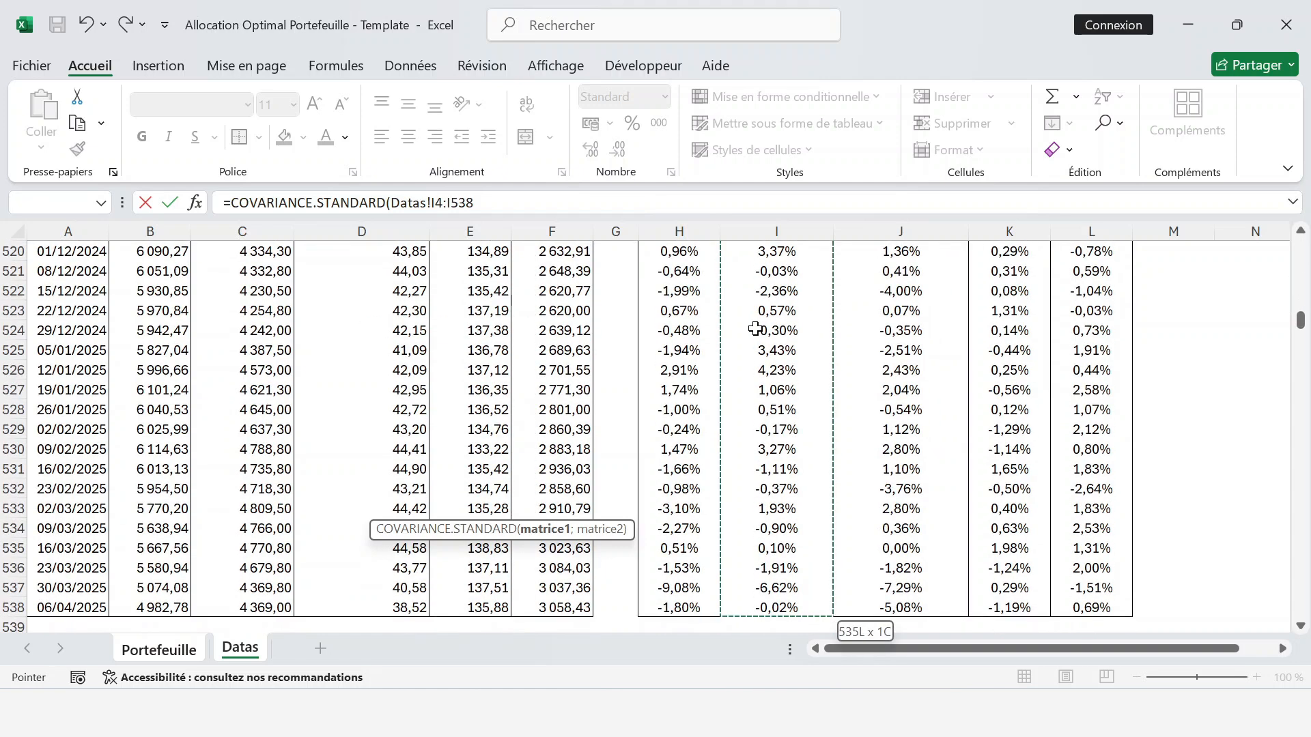
{"action": "key", "text": "F4"}
{"action": "type", "text": ";"}
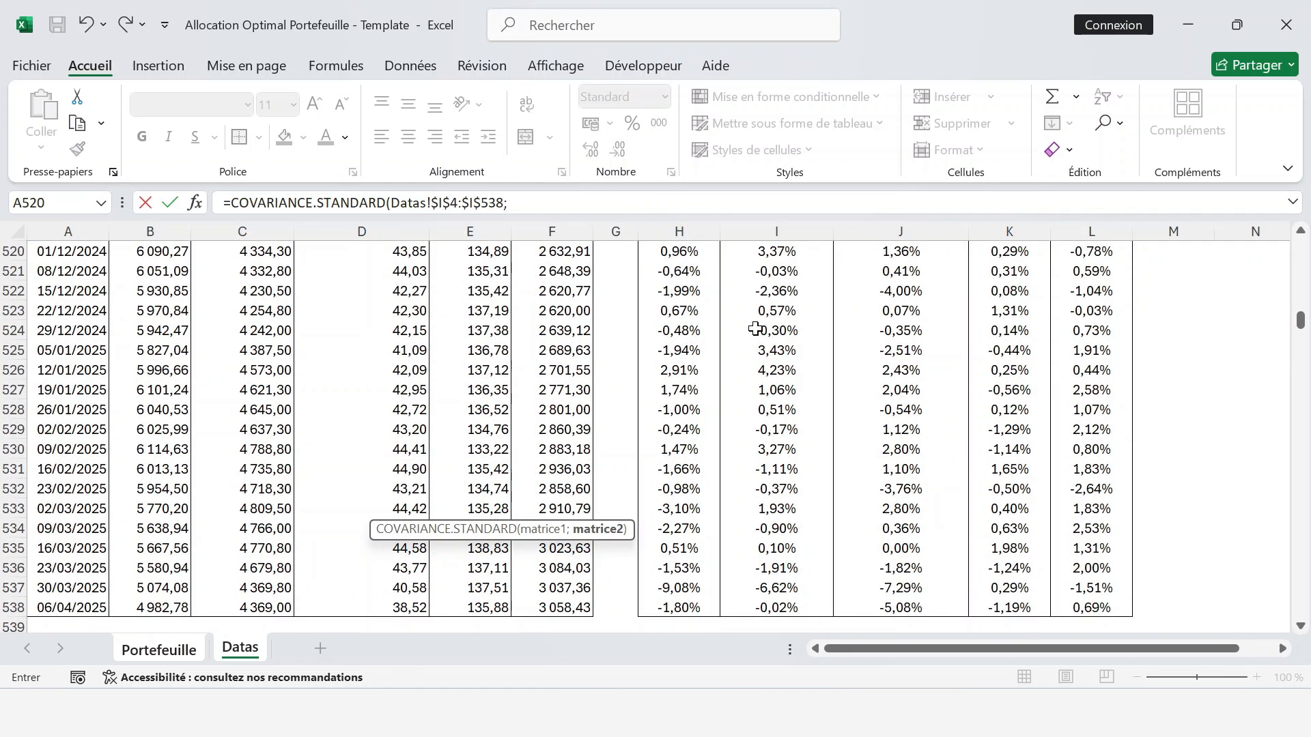
Step: Complete the D20 covariance formula with the relative range Datas!I4:I538 as the second array
{"action": "left_click", "coordinate": [795, 334]}
{"action": "key", "text": "ctrl+Up"}
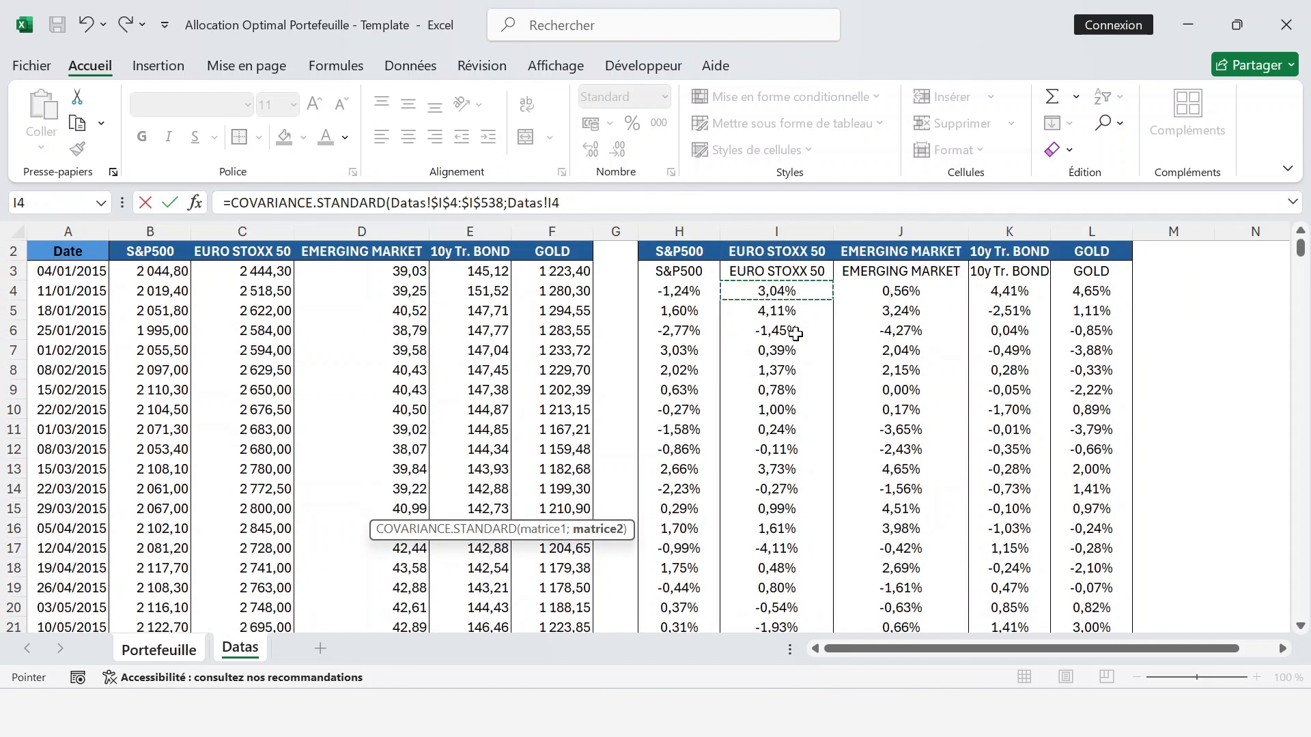
{"action": "key", "text": "ctrl+shift+Down"}
{"action": "key", "text": "Return"}
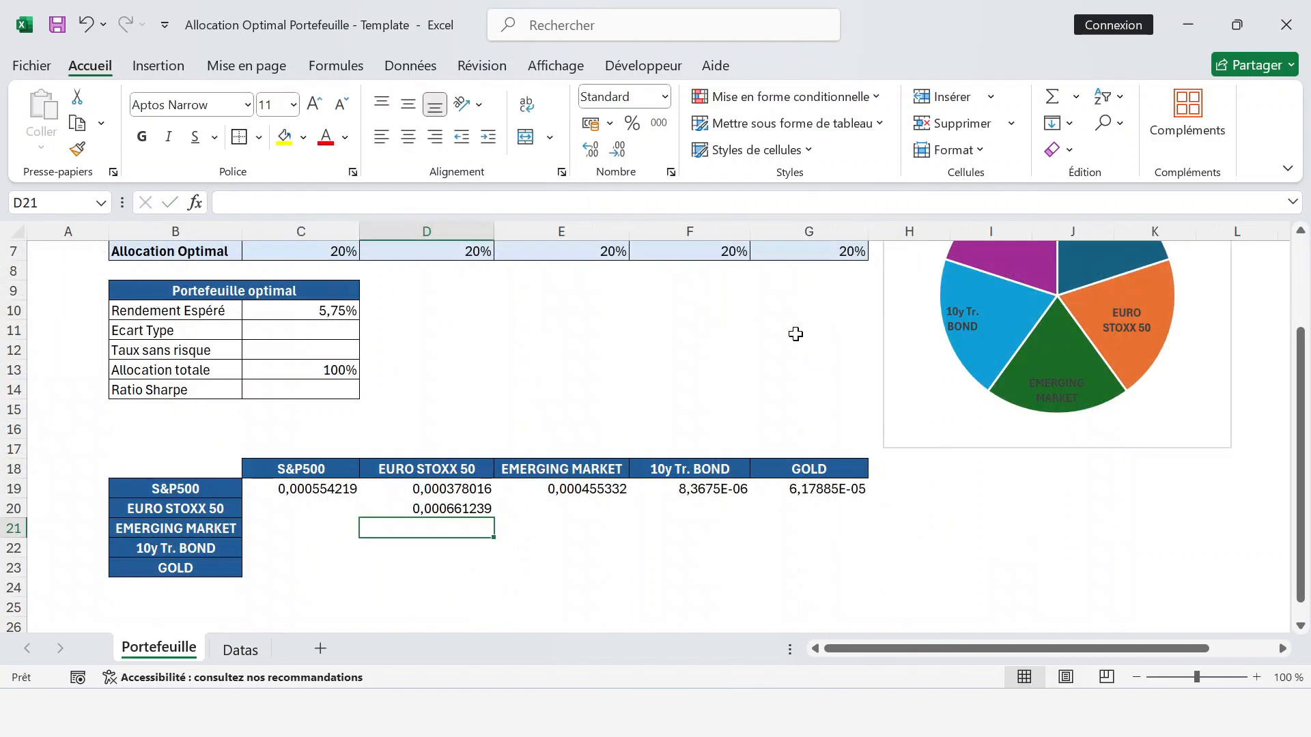
Step: Copy the D20 covariance formula across D20:G20 to fill the rest of the EURO STOXX 50 row
{"action": "key", "text": "Up"}
{"action": "key", "text": "ctrl+c"}
{"action": "key", "text": "shift+Right"}
{"action": "key", "text": "shift+Right"}
{"action": "key", "text": "shift+Right"}
{"action": "key", "text": "ctrl+v"}
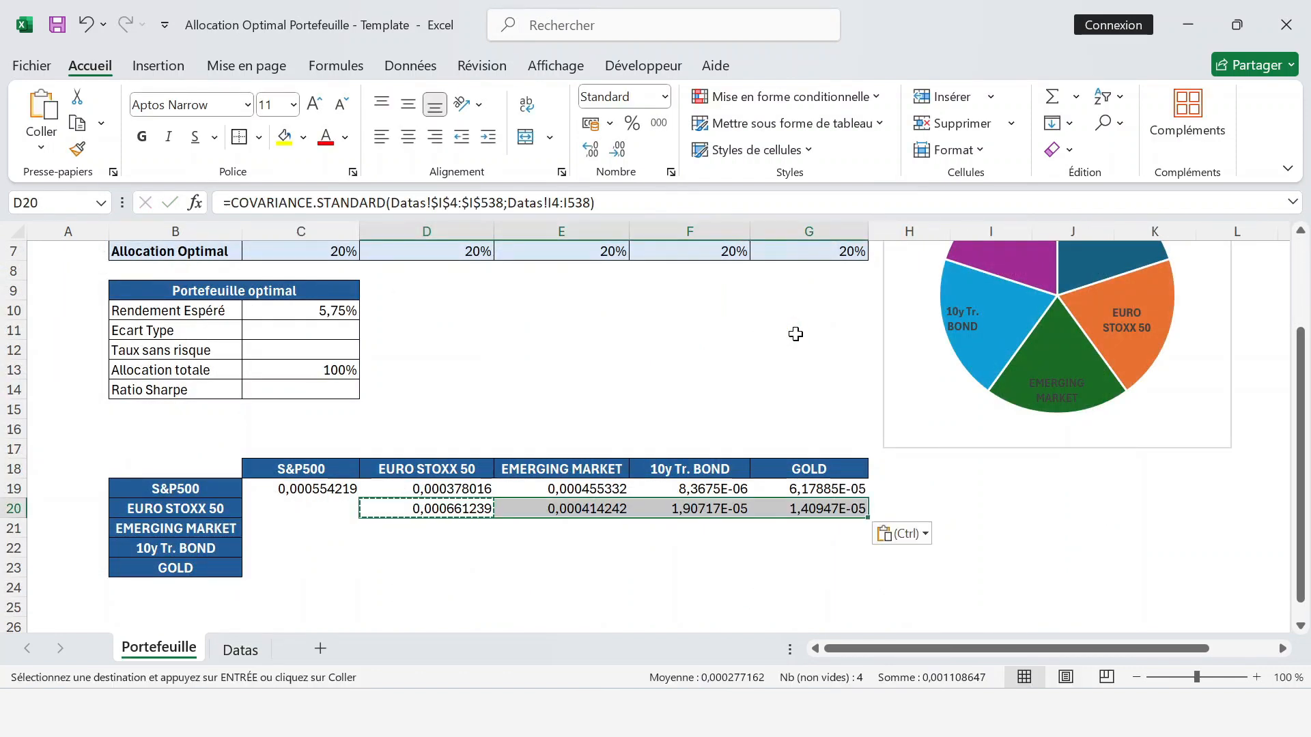
Step: In E21 (EMERGING MARKET by itself), start a COVARIANCE.STANDARD formula with Datas!$J$4:$J$538 as the first array
{"action": "key", "text": "shift+Left"}
{"action": "key", "text": "shift+Left"}
{"action": "key", "text": "shift+Left"}
{"action": "key", "text": "Down"}
{"action": "key", "text": "Right"}
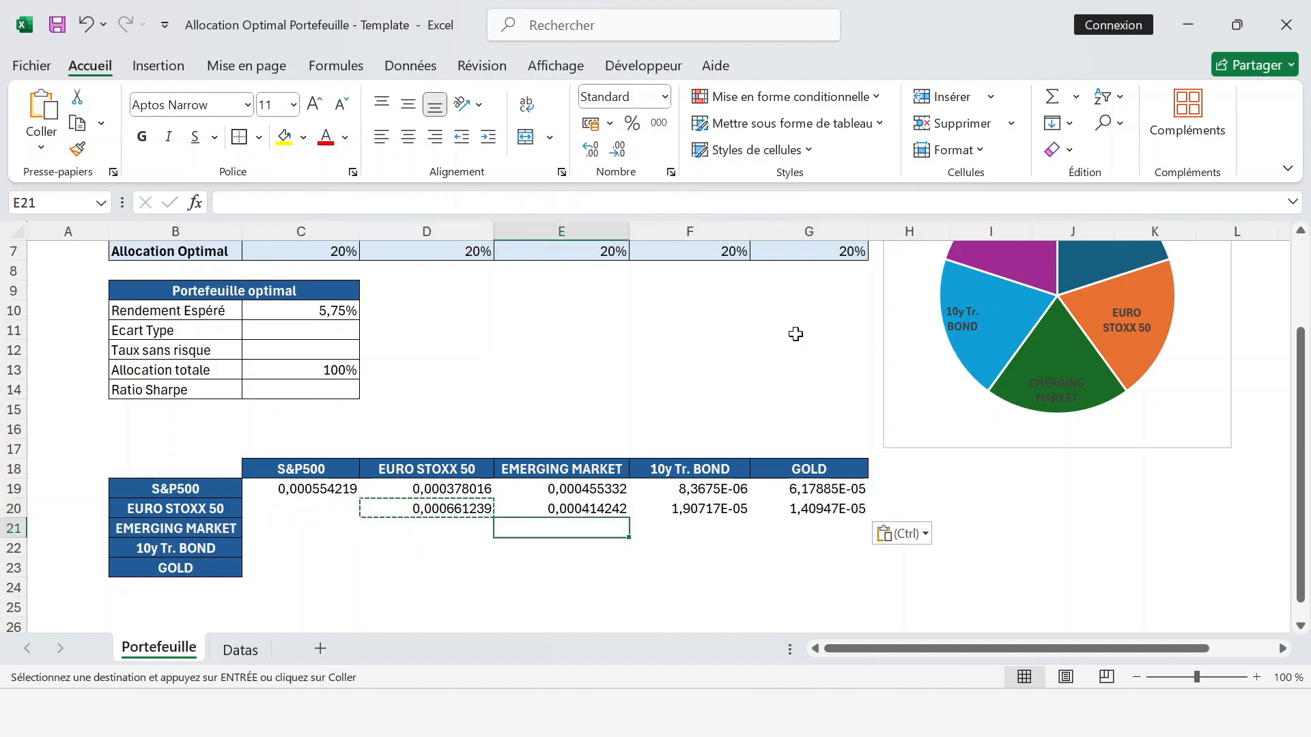
{"action": "type", "text": "=cova"}
{"action": "key", "text": "Down"}
{"action": "key", "text": "Tab"}
{"action": "key", "text": "ctrl+Page_Down"}
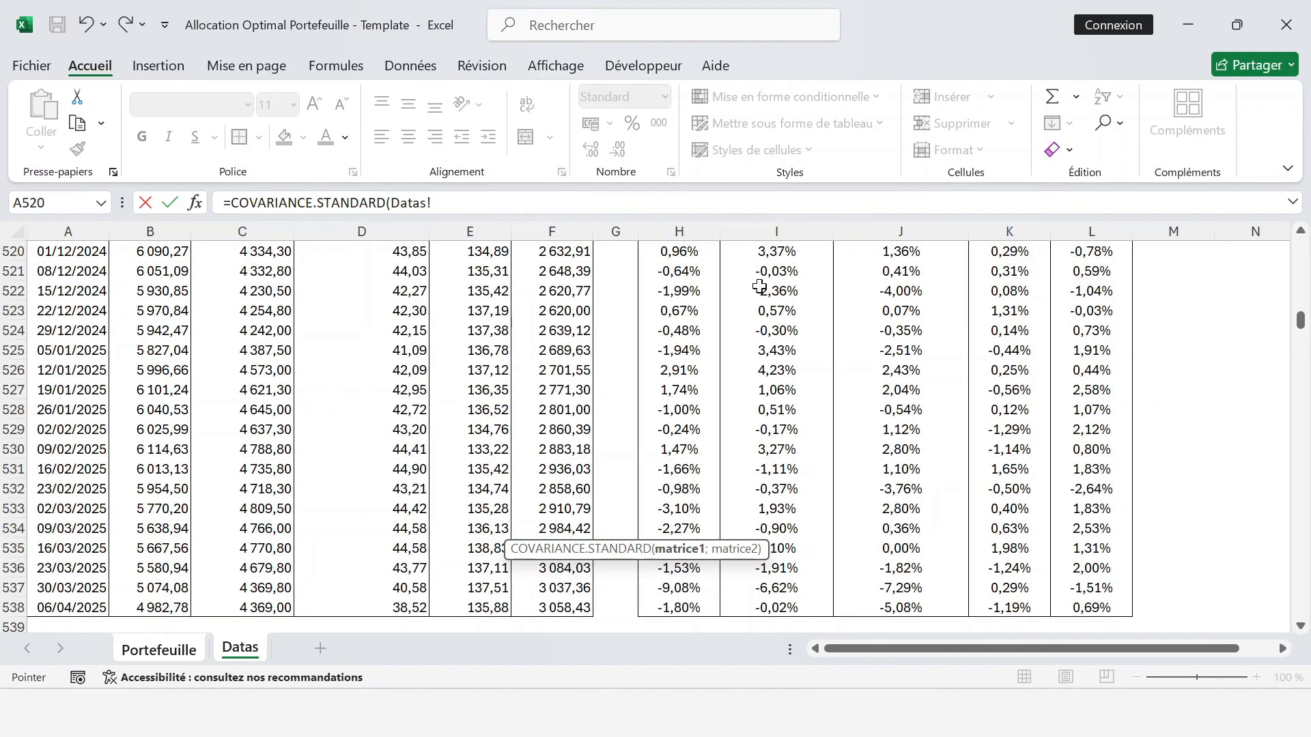
{"action": "key", "text": "ctrl+Up"}
{"action": "key", "text": "ctrl+shift+Down"}
{"action": "key", "text": "F4"}
{"action": "type", "text": ";"}
Step: Complete the E21 covariance formula with the relative range Datas!J4:J538 as the second array
{"action": "left_click", "coordinate": [938, 333]}
{"action": "key", "text": "ctrl+Up"}
{"action": "key", "text": "ctrl+shift+Down"}
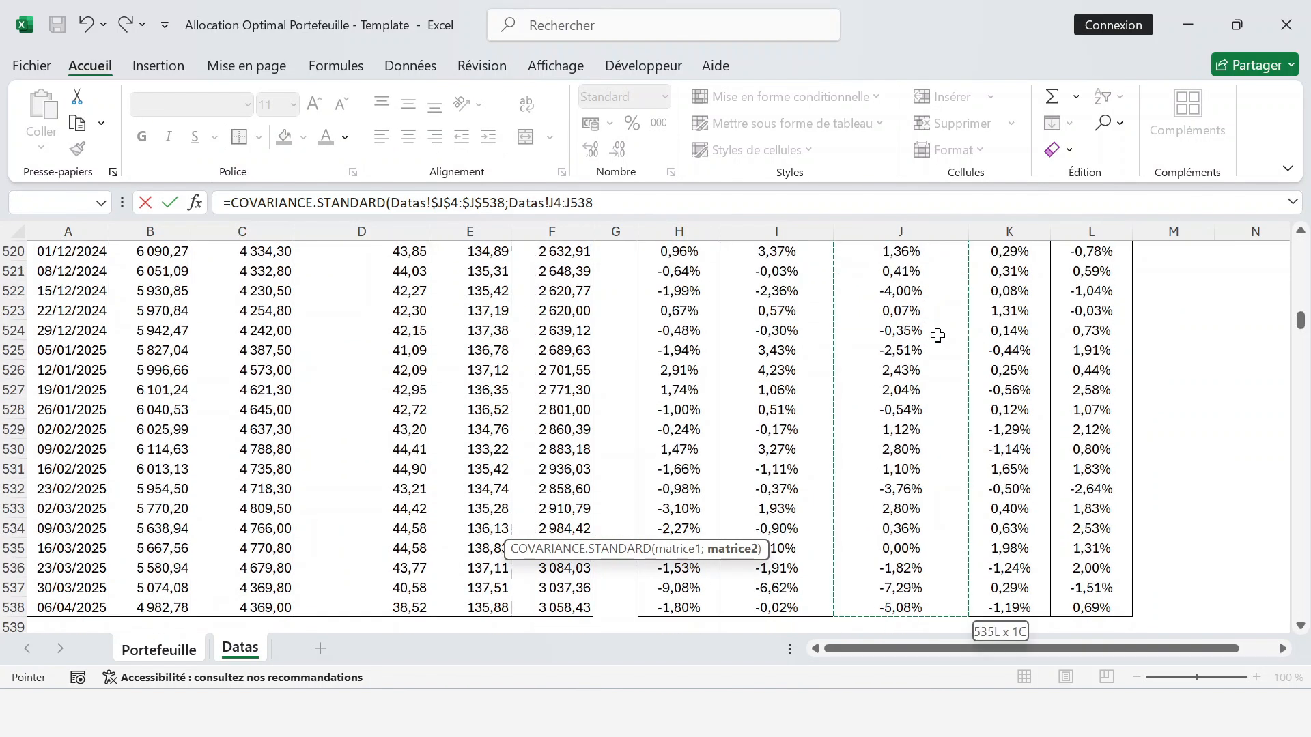
{"action": "type", "text": ")"}
{"action": "key", "text": "Return"}
Step: Copy the E21 covariance formula across E21:G21 to fill the rest of the EMERGING MARKET row
{"action": "key", "text": "Up"}
{"action": "key", "text": "ctrl+c"}
{"action": "key", "text": "shift+Right"}
{"action": "key", "text": "shift+Right"}
{"action": "key", "text": "ctrl+v"}
Step: In F22 (10y Tr. BOND by itself), start a COVARIANCE.STANDARD formula with Datas!$K$4:$K$538 as the first array
{"action": "key", "text": "Down"}
{"action": "key", "text": "Right"}
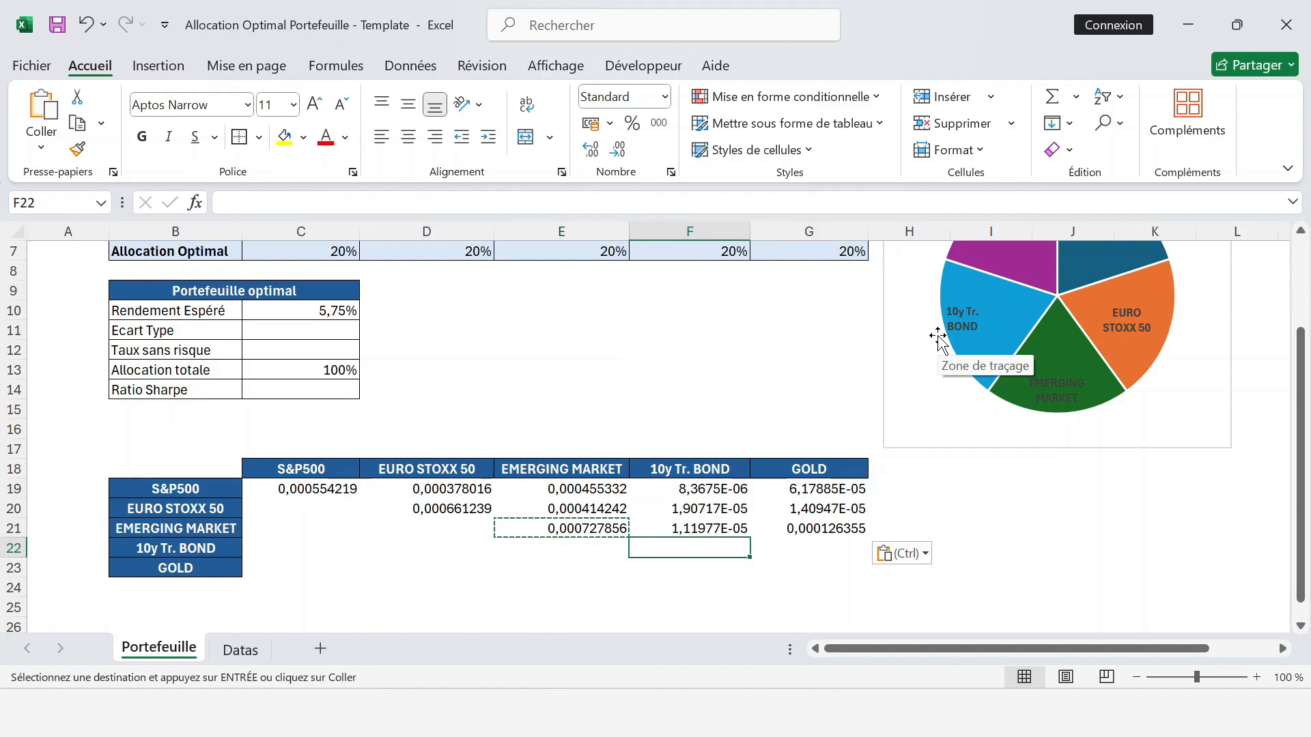
{"action": "type", "text": "=covar"}
{"action": "key", "text": "Down"}
{"action": "key", "text": "Tab"}
{"action": "left_click", "coordinate": [259, 650]}
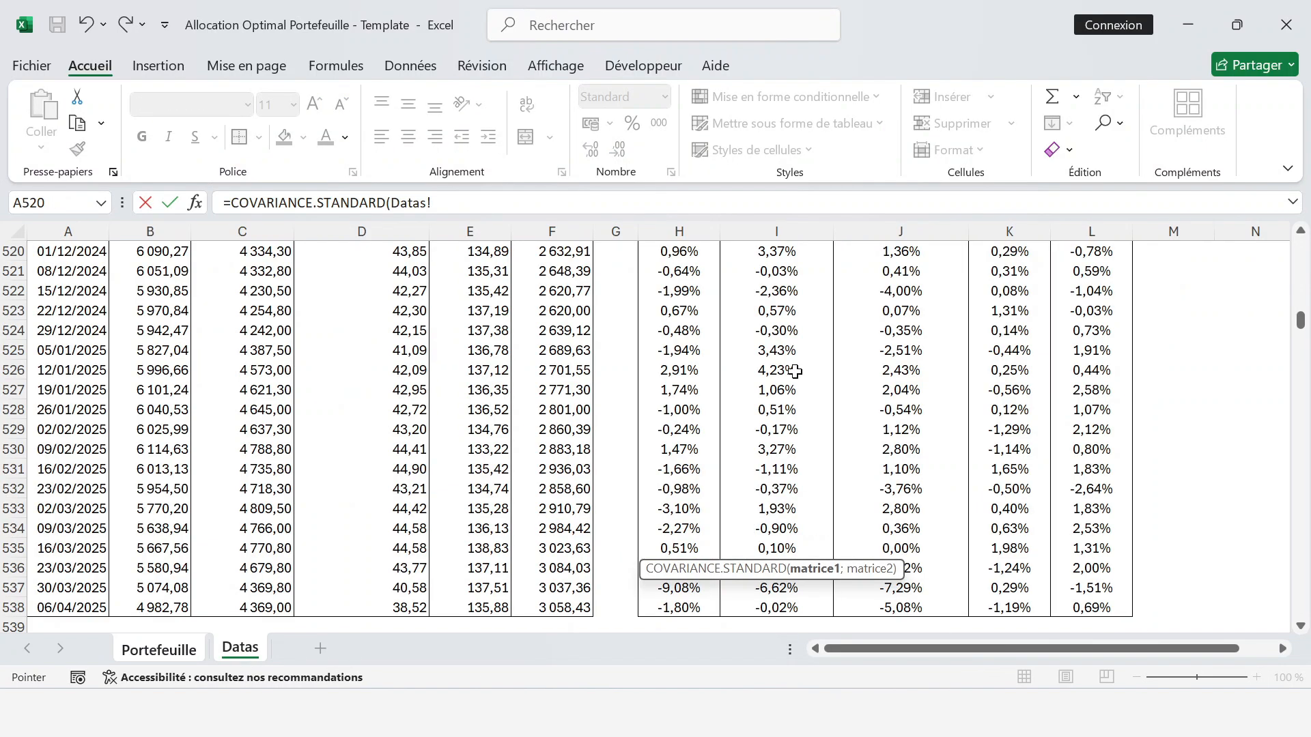
{"action": "left_click", "coordinate": [997, 378]}
{"action": "key", "text": "ctrl+Up"}
{"action": "key", "text": "ctrl+shift+Down"}
{"action": "key", "text": "F4"}
{"action": "type", "text": ";"}
Step: Complete the F22 covariance formula with the relative range Datas!K4:K538 as the second array
{"action": "left_click", "coordinate": [997, 378]}
{"action": "key", "text": "ctrl+Up"}
{"action": "key", "text": "ctrl+shift+Down"}
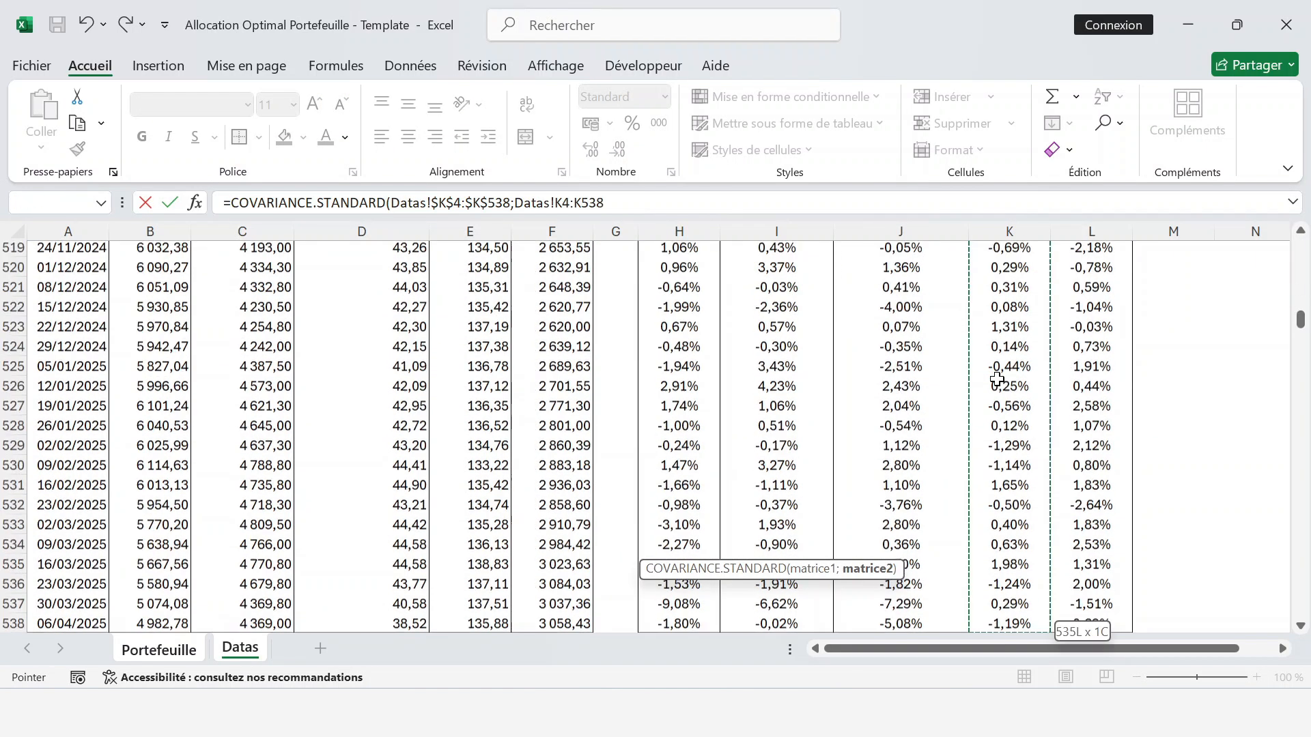
{"action": "type", "text": ")"}
{"action": "key", "text": "Return"}
Step: Copy the F22 covariance formula into G22 for the 10y Tr. BOND and GOLD pair
{"action": "key", "text": "Up"}
{"action": "key", "text": "ctrl+c"}
{"action": "key", "text": "Up"}
{"action": "key", "text": "Right"}
{"action": "key", "text": "Down"}
{"action": "key", "text": "ctrl+v"}
{"action": "key", "text": "Down"}
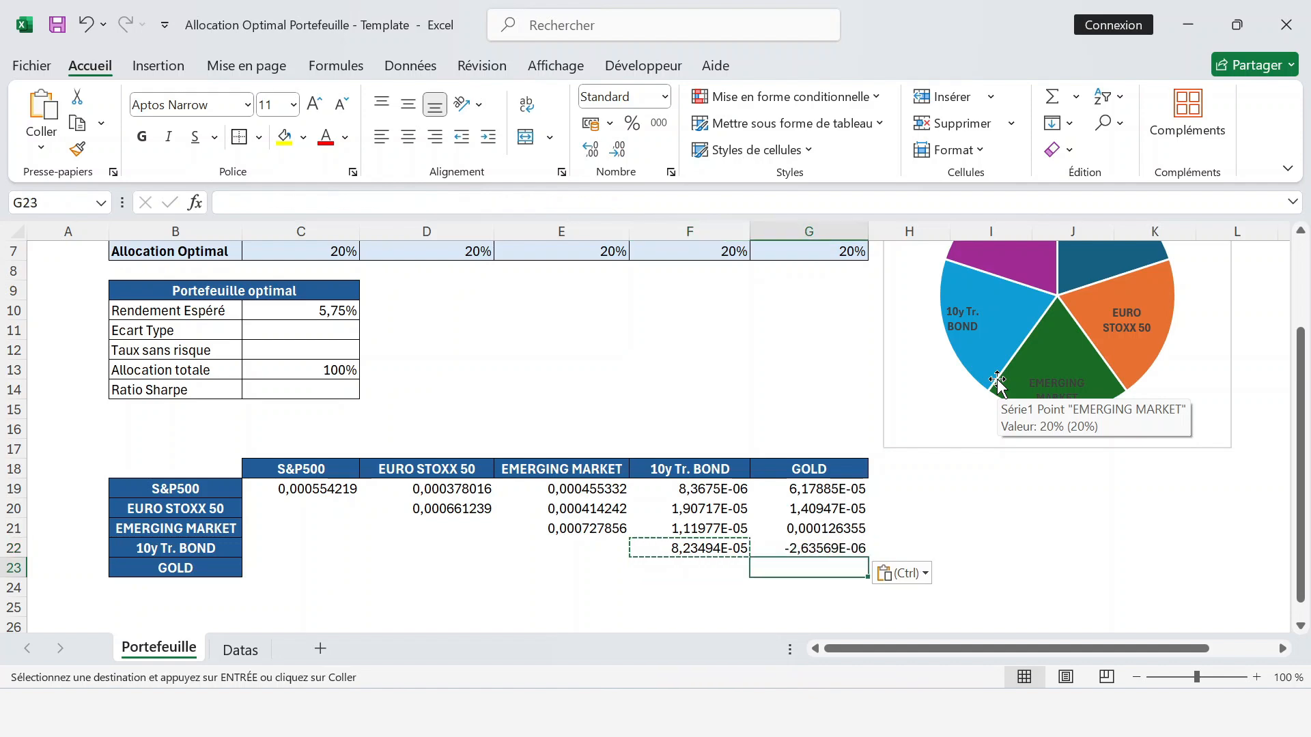
{"action": "type", "text": "=cova"}
{"action": "key", "text": "Down"}
{"action": "key", "text": "Tab"}
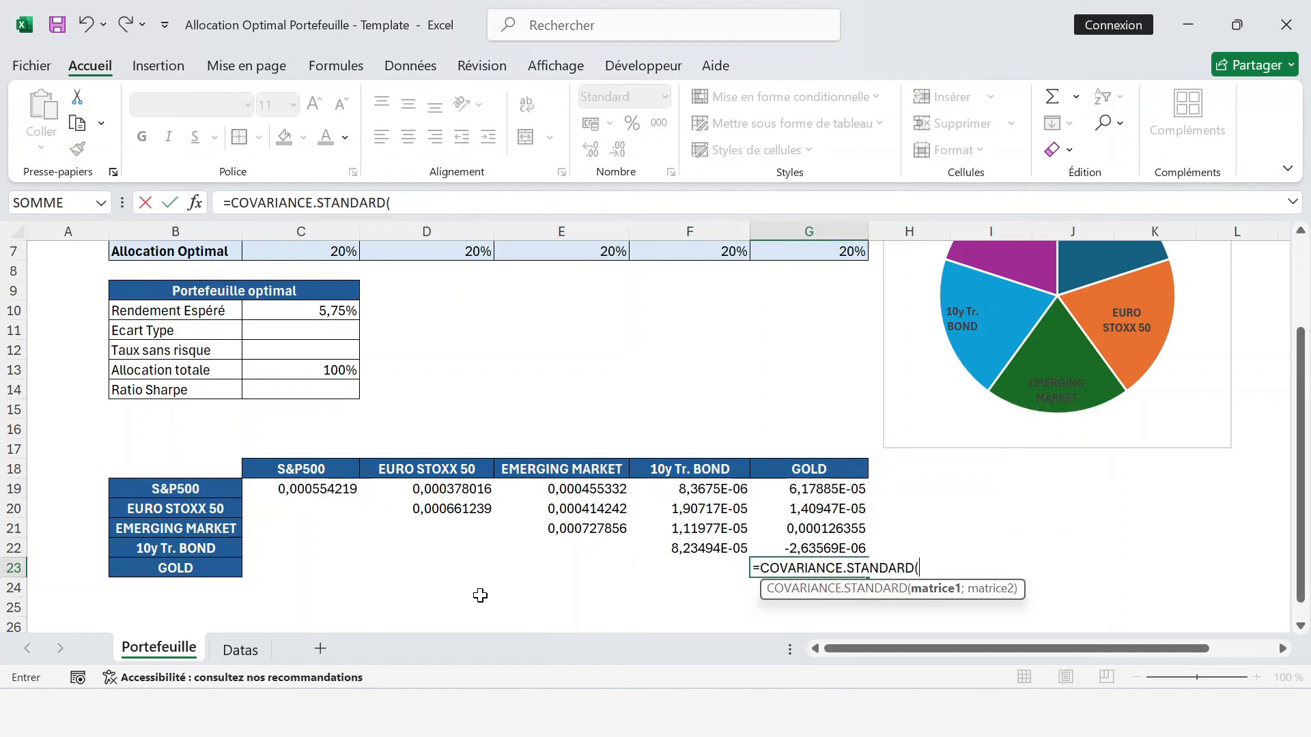
{"action": "key", "text": "Escape"}
Step: In G23 (GOLD by itself), start a COVARIANCE.STANDARD formula with Datas!$L$4:$L$538 as the first array
{"action": "type", "text": "=covar"}
{"action": "key", "text": "Down"}
{"action": "key", "text": "Tab"}
{"action": "left_click", "coordinate": [240, 649]}
{"action": "left_click", "coordinate": [1063, 285]}
{"action": "key", "text": "ctrl+Up"}
{"action": "key", "text": "ctrl+shift+Down"}
{"action": "key", "text": "F4"}
{"action": "type", "text": ";"}
Step: Complete the G23 covariance formula with the relative range Datas!L4:L538 as the second array
{"action": "left_click", "coordinate": [1078, 291]}
{"action": "key", "text": "ctrl+Up"}
{"action": "key", "text": "ctrl+shift+Down"}
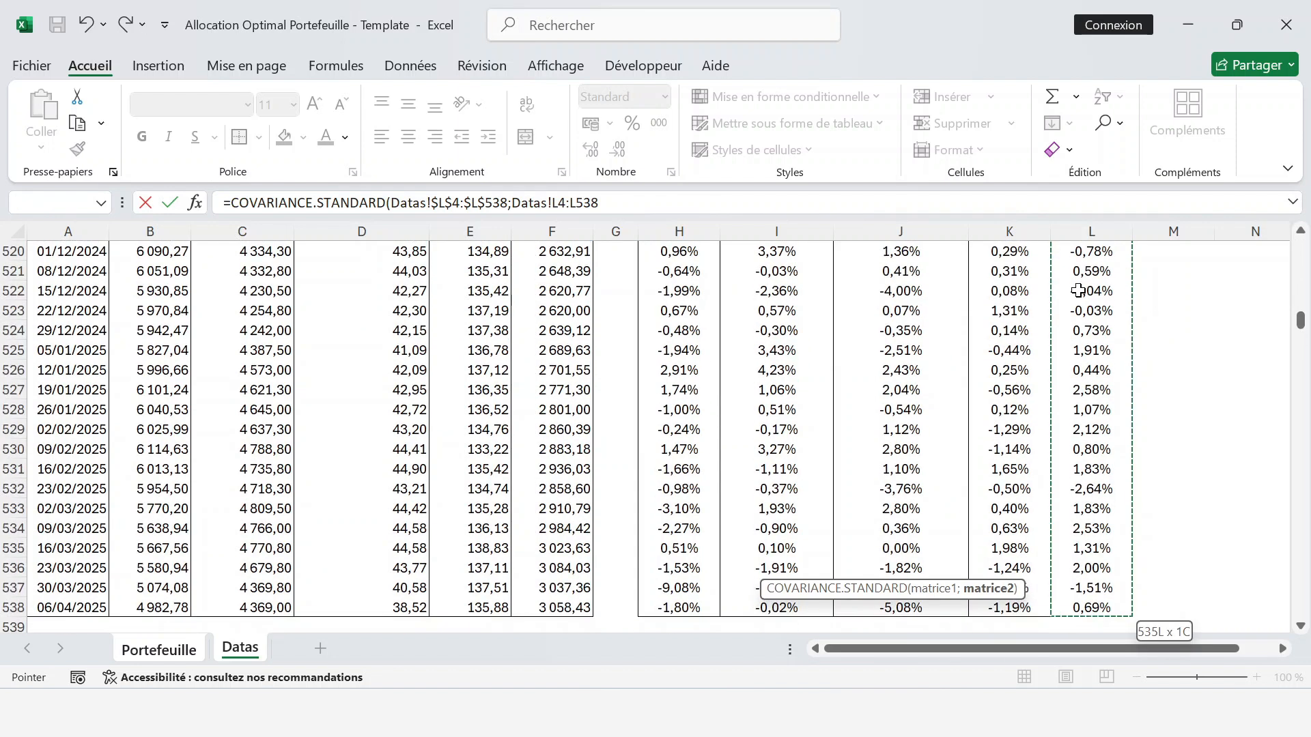
{"action": "type", "text": ")"}
{"action": "key", "text": "Return"}
Step: Fill the S&P500 column of the covariance matrix from C20 down with =TRANSPOSE(D19:G19)
{"action": "key", "text": "Up"}
{"action": "key", "text": "Left"}
{"action": "key", "text": "Left"}
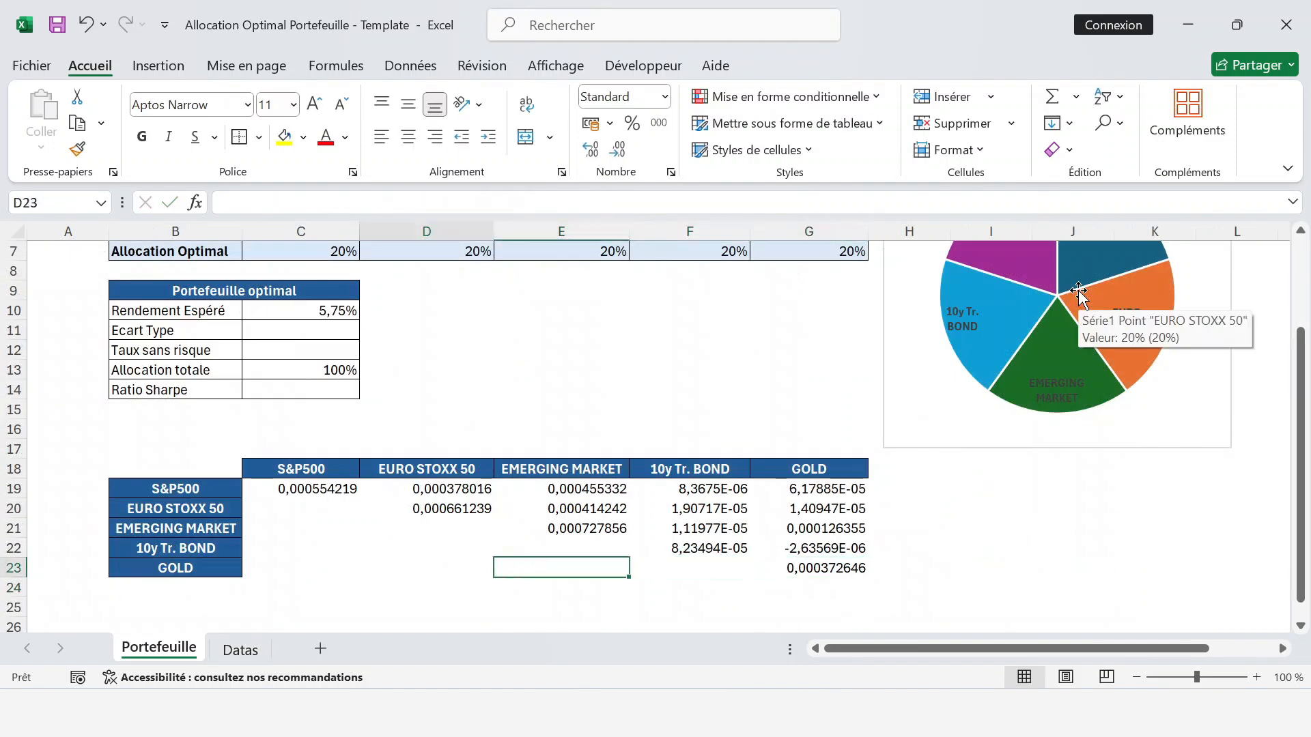
{"action": "key", "text": "Left"}
{"action": "key", "text": "Left"}
{"action": "key", "text": "Up"}
{"action": "key", "text": "Up"}
{"action": "key", "text": "Up"}
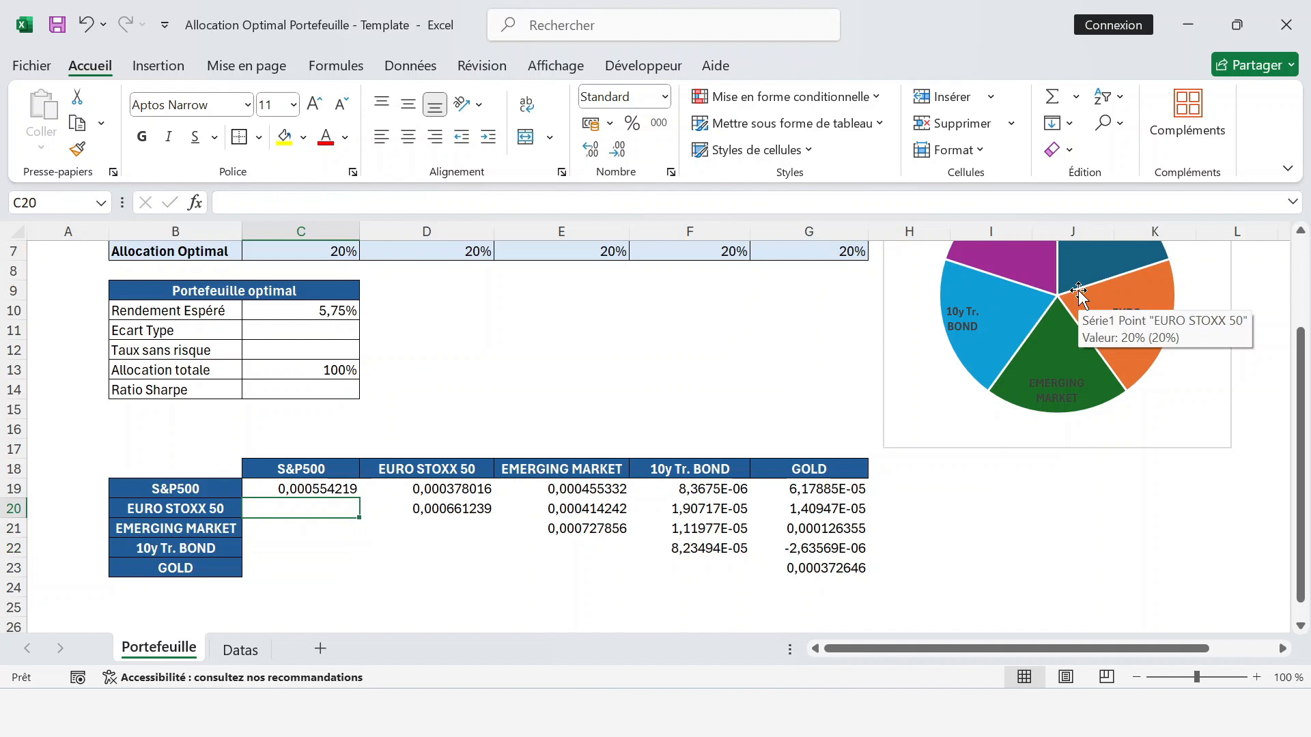
{"action": "type", "text": "=tr"}
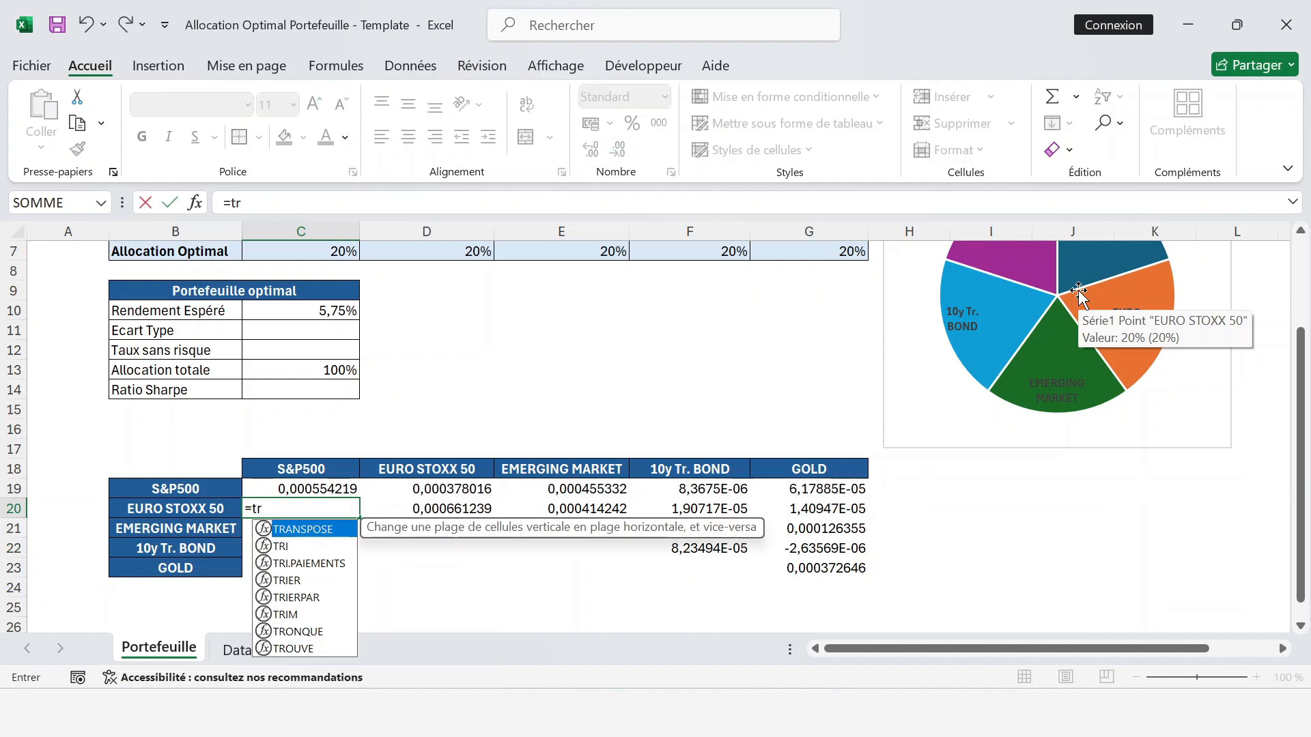
{"action": "double_click", "coordinate": [308, 529]}
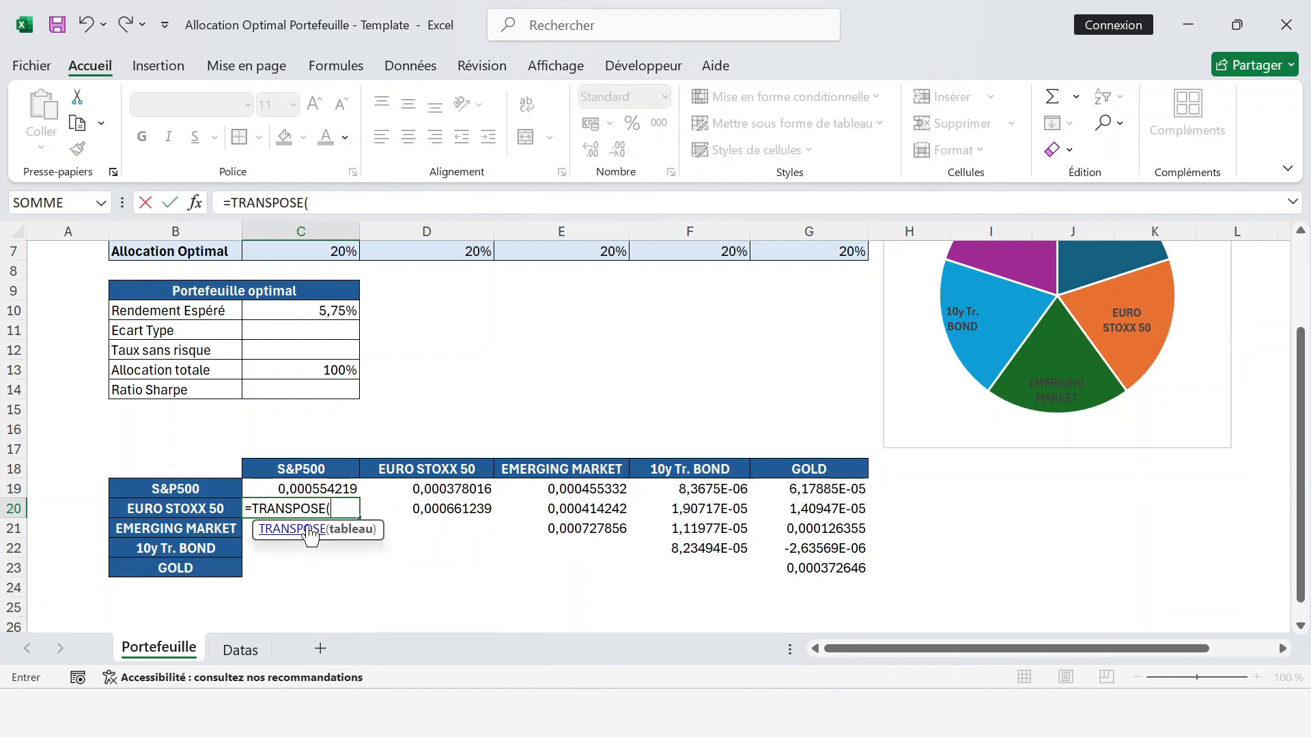
{"action": "key", "text": "Right"}
{"action": "key", "text": "Up"}
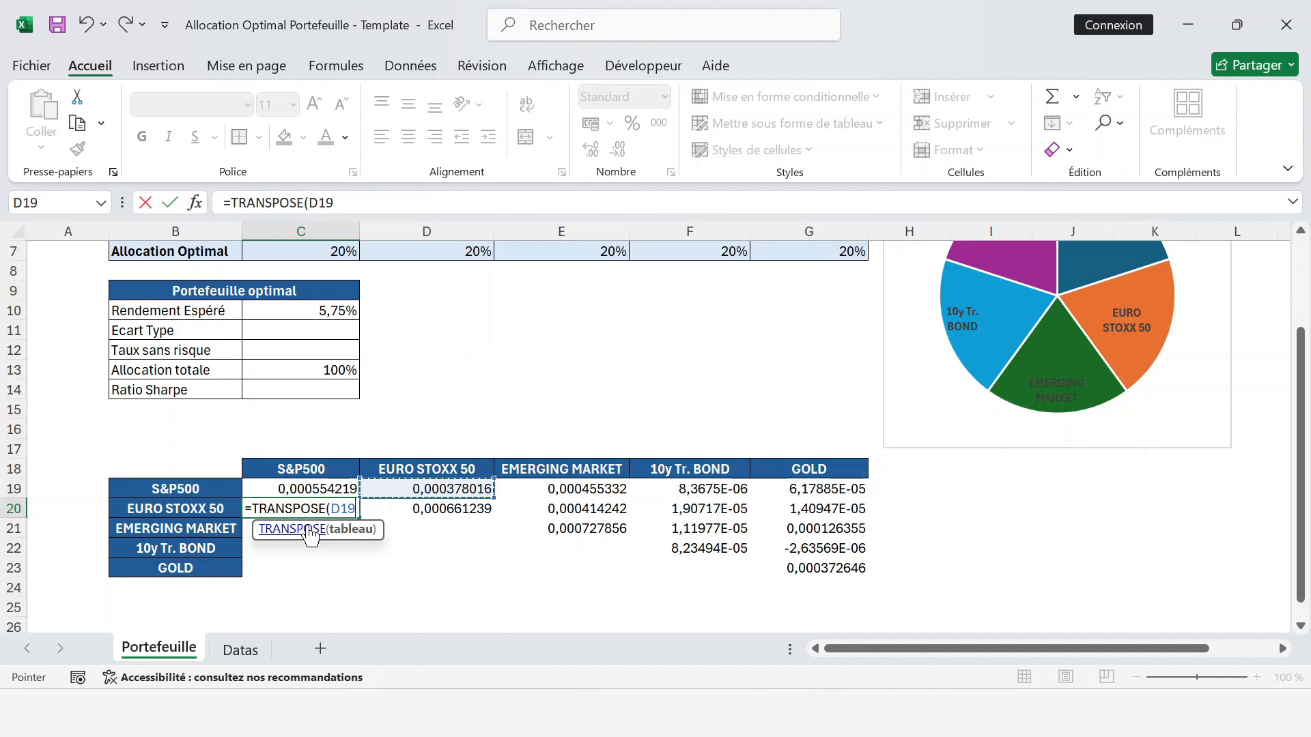
{"action": "key", "text": "shift+Right"}
{"action": "key", "text": "shift+Right"}
{"action": "key", "text": "shift+Right"}
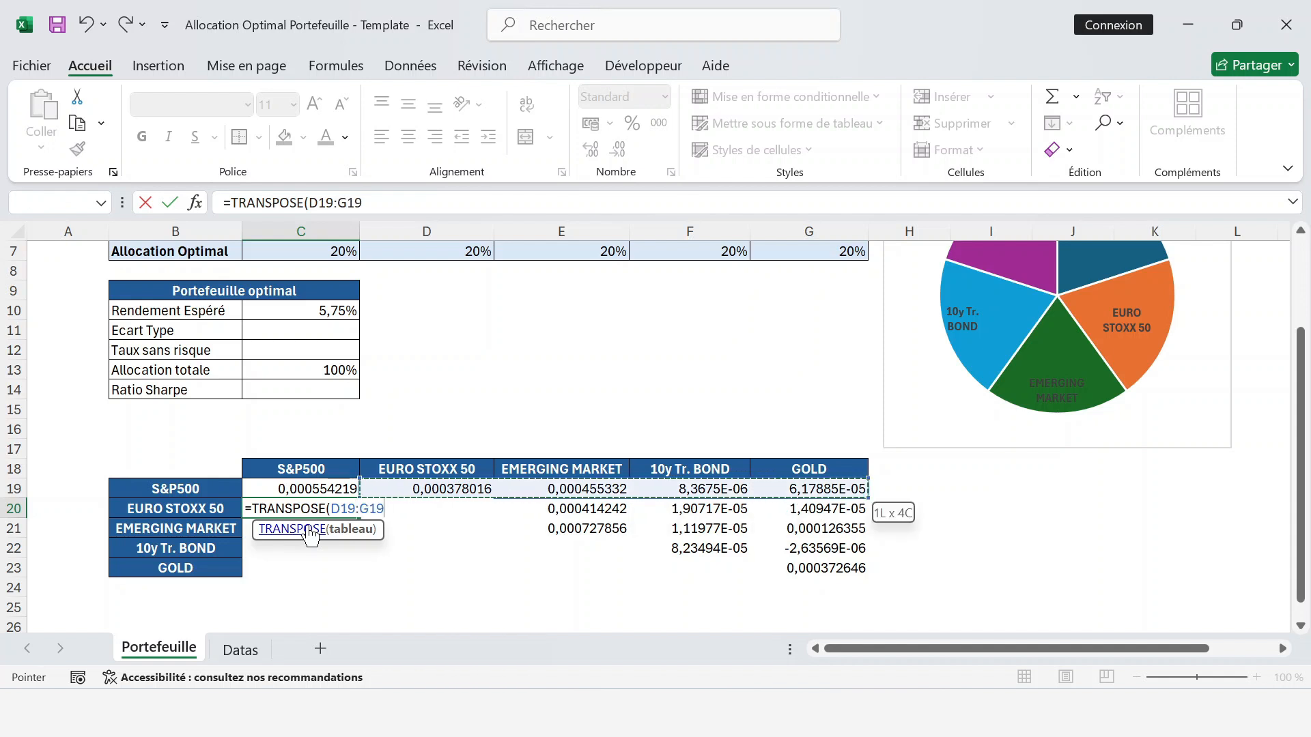
{"action": "type", "text": ")"}
{"action": "key", "text": "Return"}
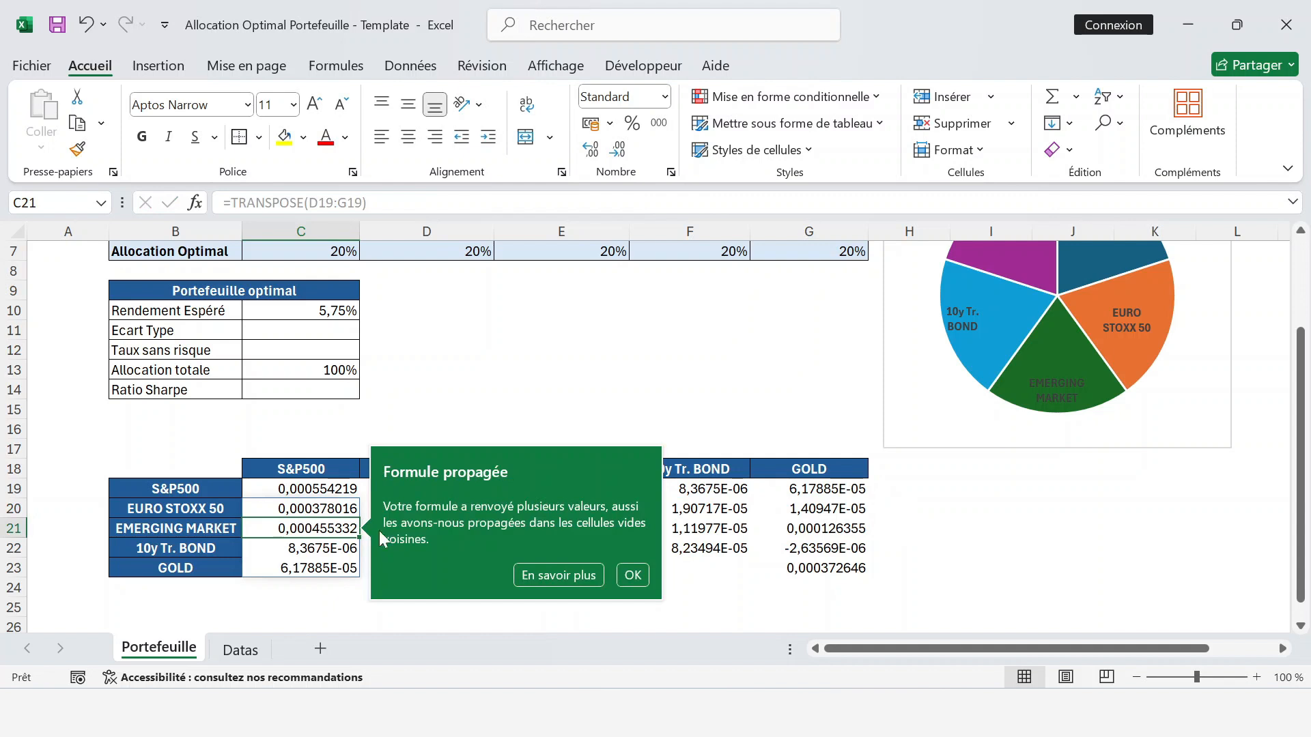
{"action": "left_click", "coordinate": [624, 573]}
Step: Fill the EURO STOXX 50 column of the covariance matrix from D21 down with =TRANSPOSE(E20:G20)
{"action": "key", "text": "Right"}
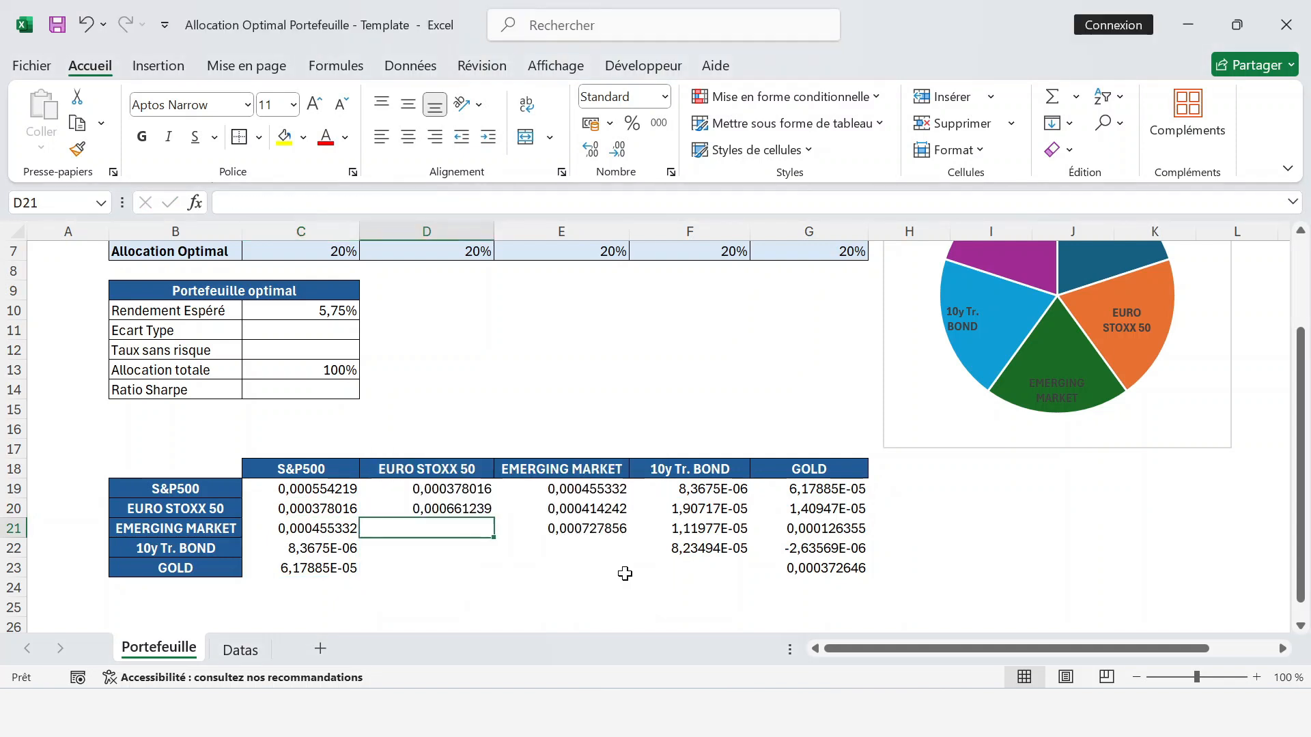
{"action": "type", "text": "=tra"}
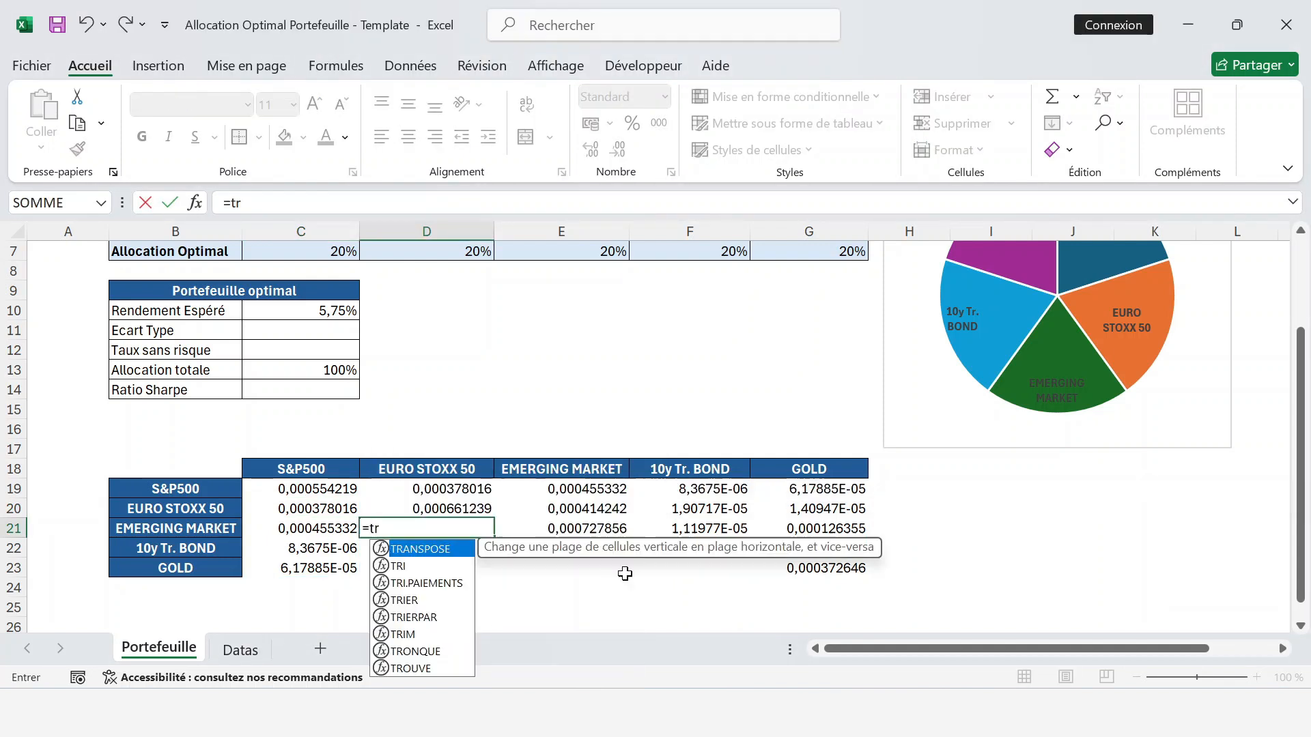
{"action": "double_click", "coordinate": [434, 554]}
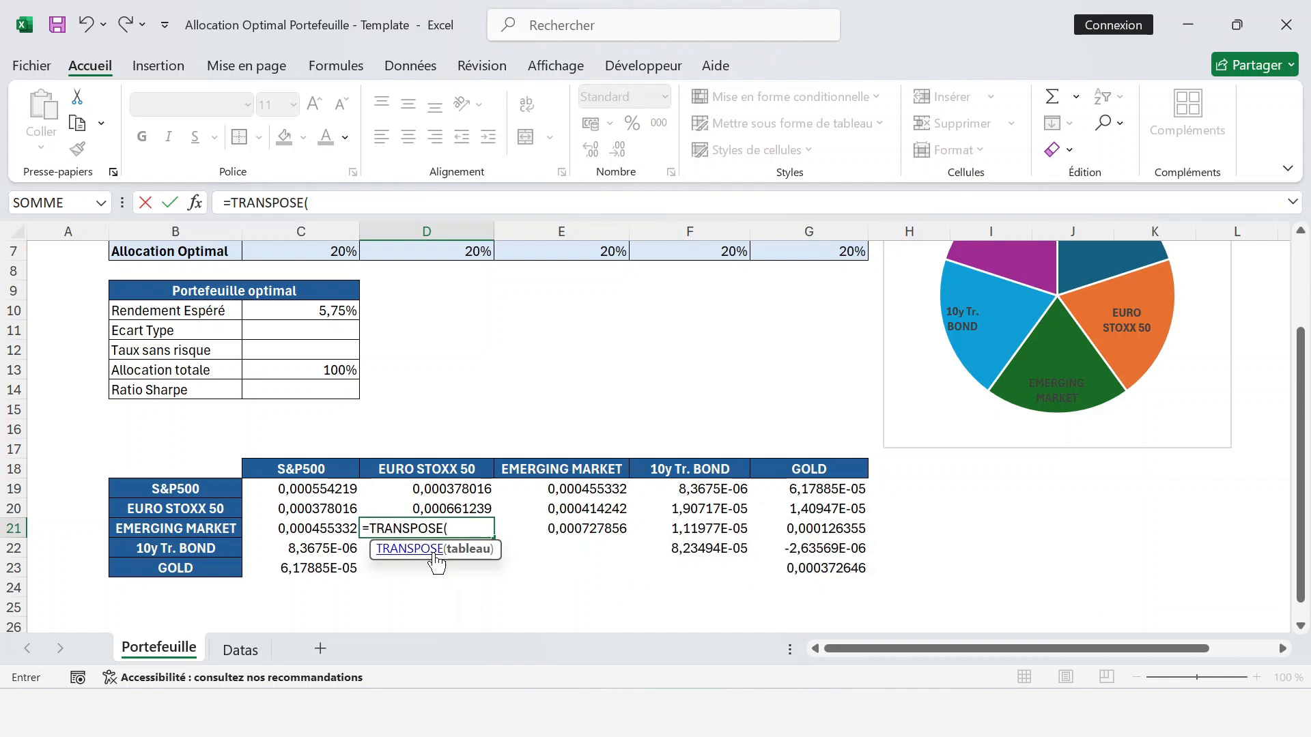
{"action": "key", "text": "Right"}
{"action": "key", "text": "Up"}
{"action": "key", "text": "shift+Right"}
{"action": "key", "text": "shift+Right"}
{"action": "type", "text": ")"}
{"action": "key", "text": "Return"}
Step: Fill the EMERGING MARKET column of the covariance matrix from E22 down with =TRANSPOSE(F21:G21)
{"action": "key", "text": "Right"}
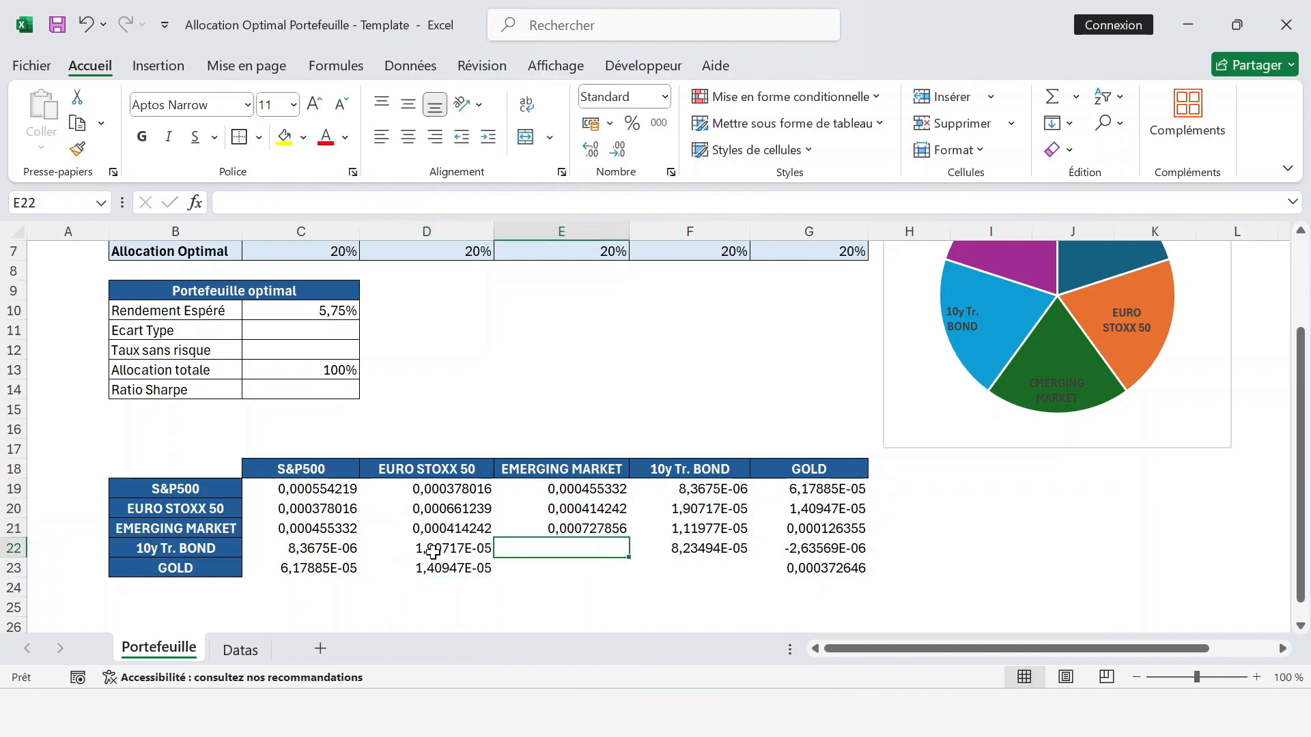
{"action": "type", "text": "=trans"}
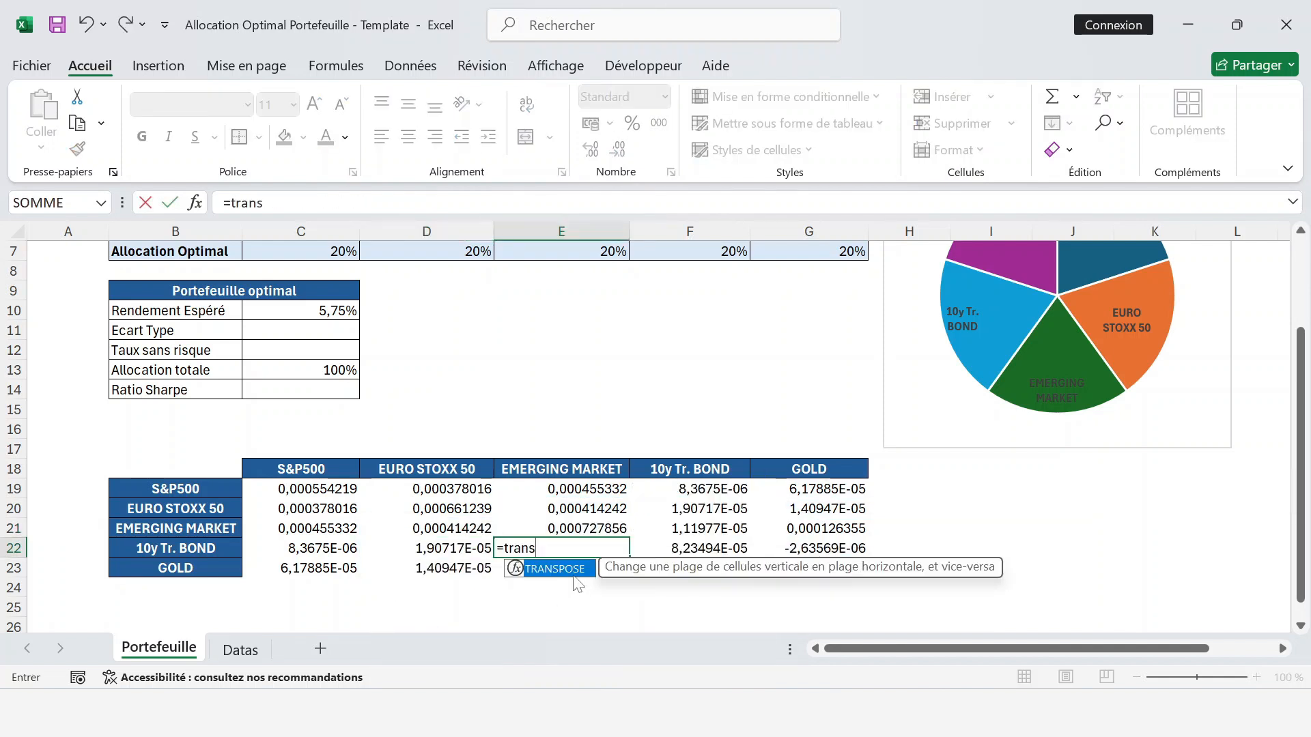
{"action": "double_click", "coordinate": [577, 578]}
{"action": "key", "text": "Right"}
{"action": "key", "text": "Up"}
{"action": "key", "text": "shift+Right"}
{"action": "type", "text": ")"}
{"action": "key", "text": "Return"}
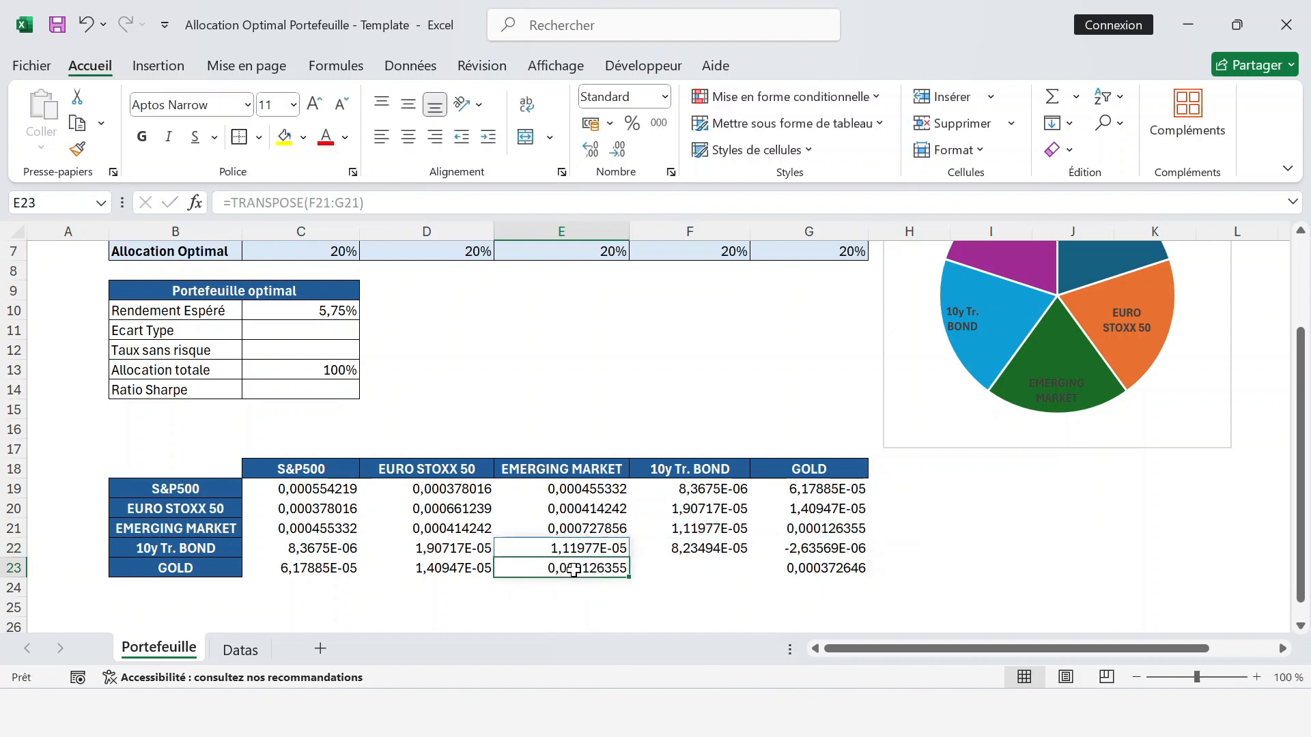
Step: Link F23, the GOLD row under 10y Tr. BOND, to the mirrored covariance in G22
{"action": "key", "text": "Right"}
{"action": "type", "text": "="}
{"action": "key", "text": "Up"}
{"action": "key", "text": "Right"}
{"action": "key", "text": "Return"}
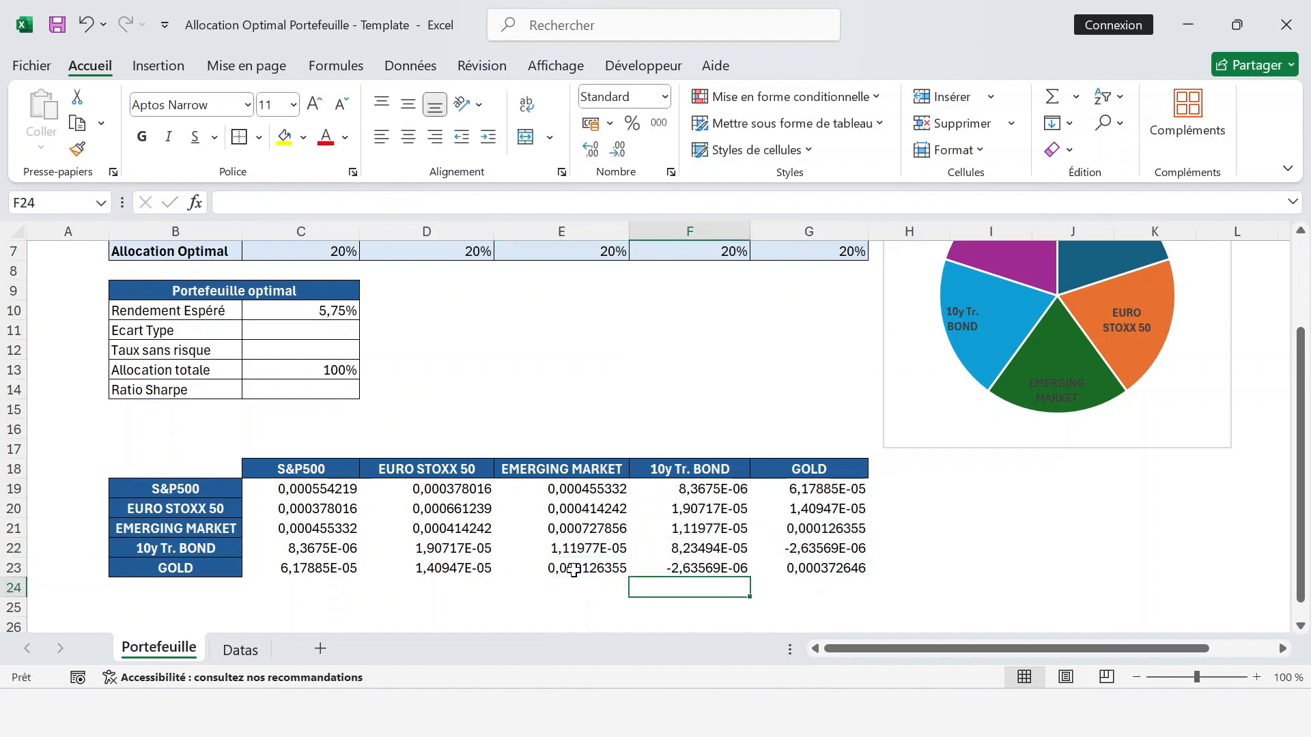
Step: In C11 (portfolio Ecart Type), start a PRODUITMAT formula with the optimal allocations C7:G7 as the first array
{"action": "scroll", "coordinate": [442, 401], "scroll_direction": "up", "scroll_amount": 2}
{"action": "left_click", "coordinate": [308, 450]}
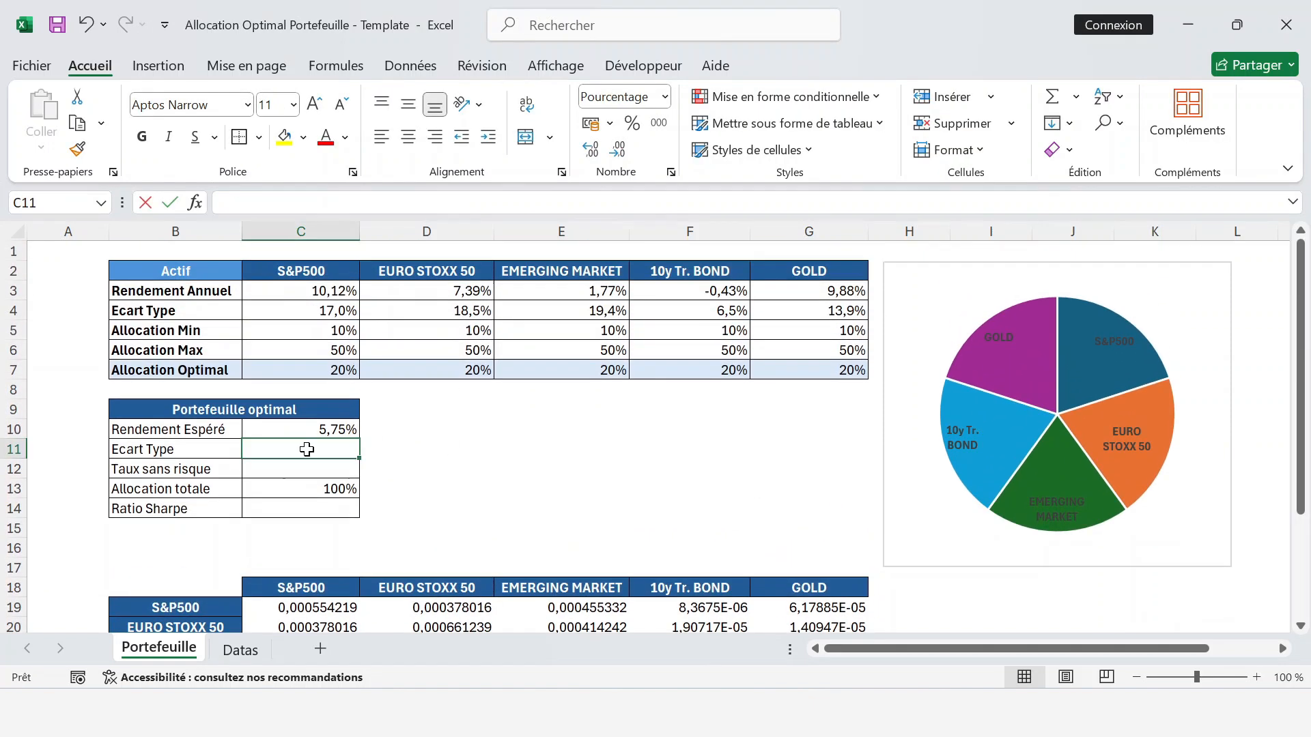
{"action": "type", "text": "=p"}
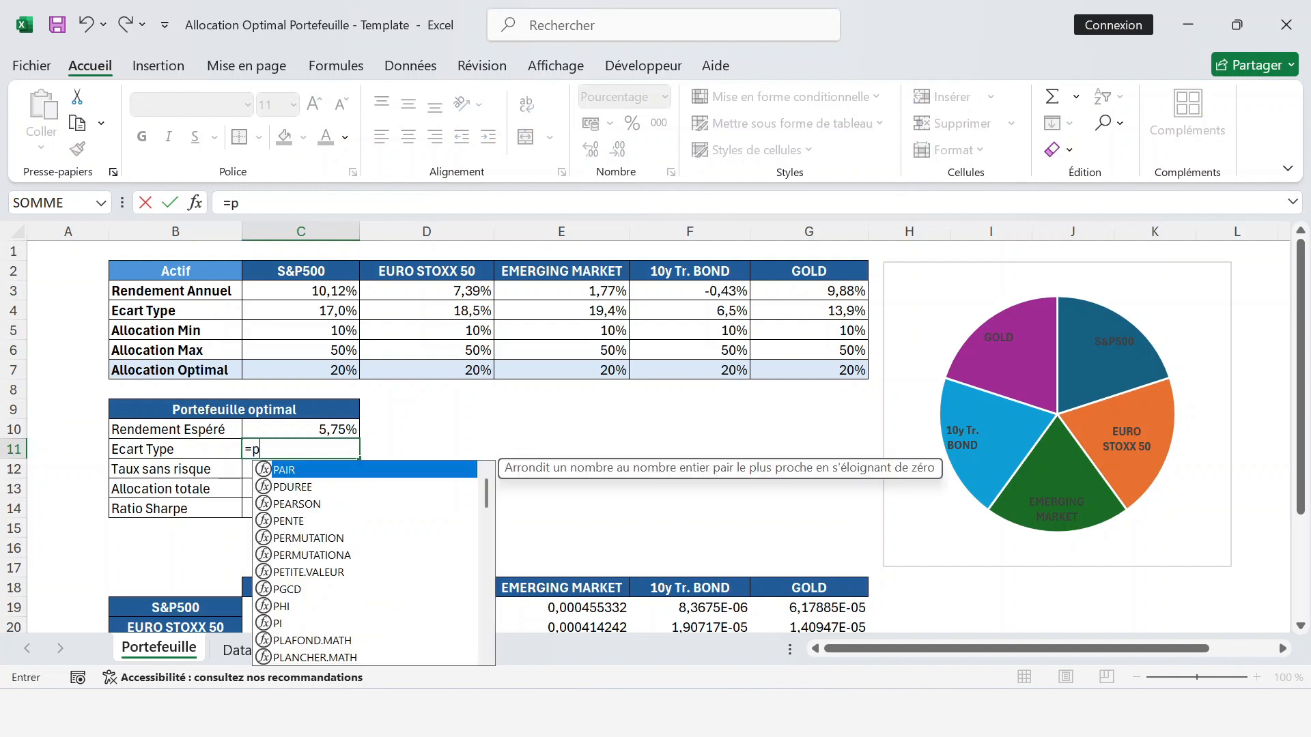
{"action": "type", "text": "rodui"}
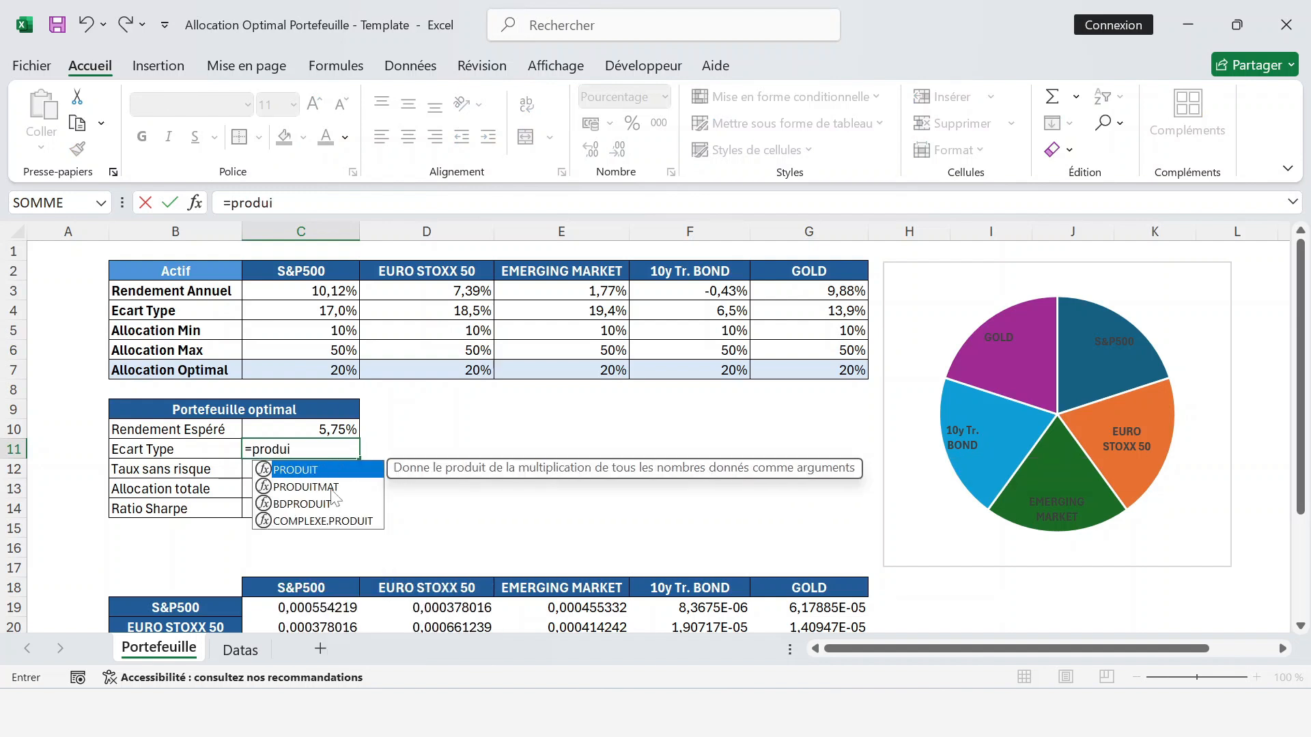
{"action": "double_click", "coordinate": [316, 486]}
{"action": "key", "text": "Up"}
{"action": "key", "text": "Up"}
{"action": "key", "text": "Up"}
{"action": "key", "text": "Up"}
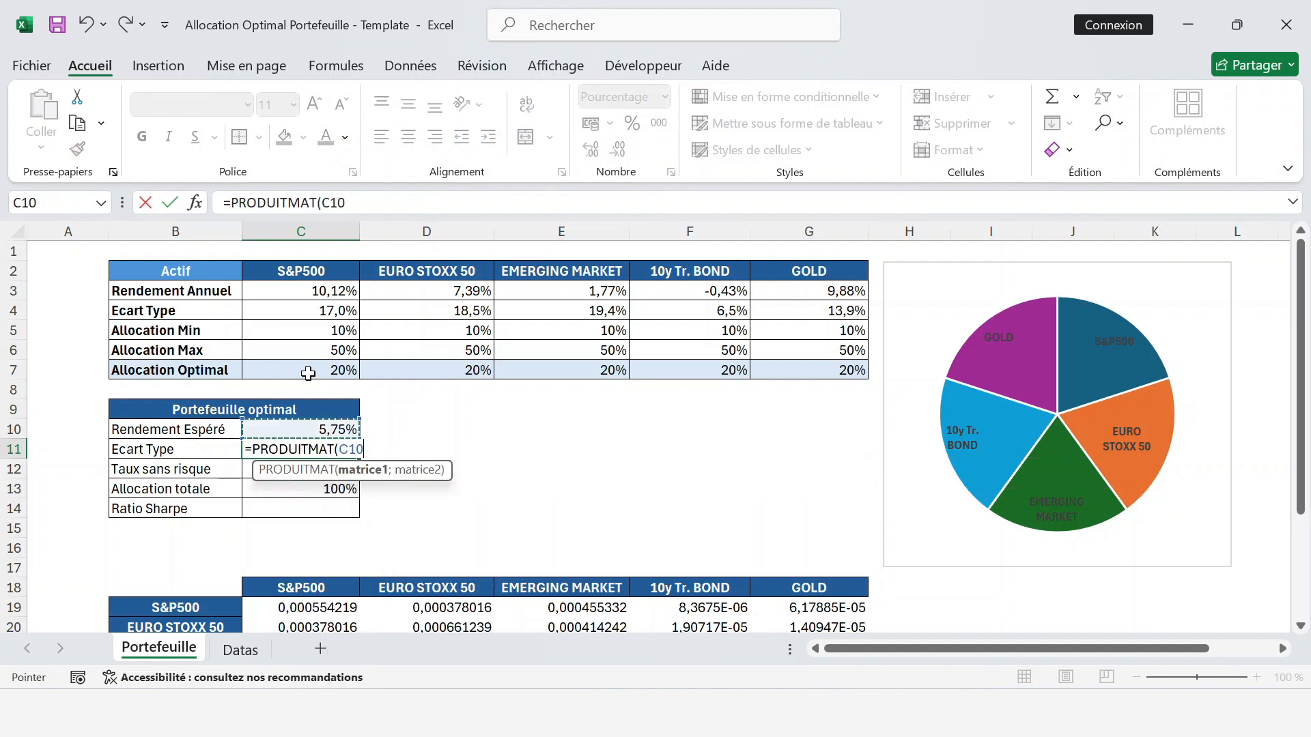
{"action": "key", "text": "ctrl+shift+Right"}
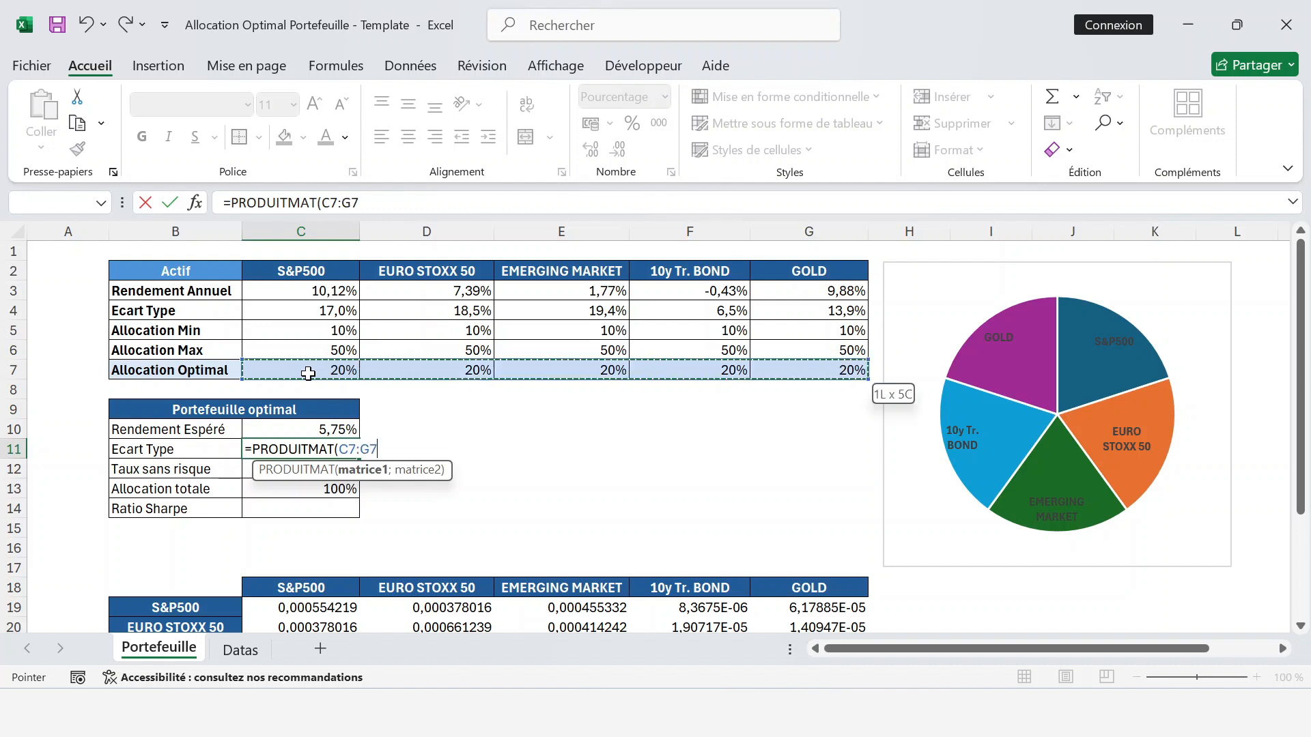
{"action": "type", "text": ";"}
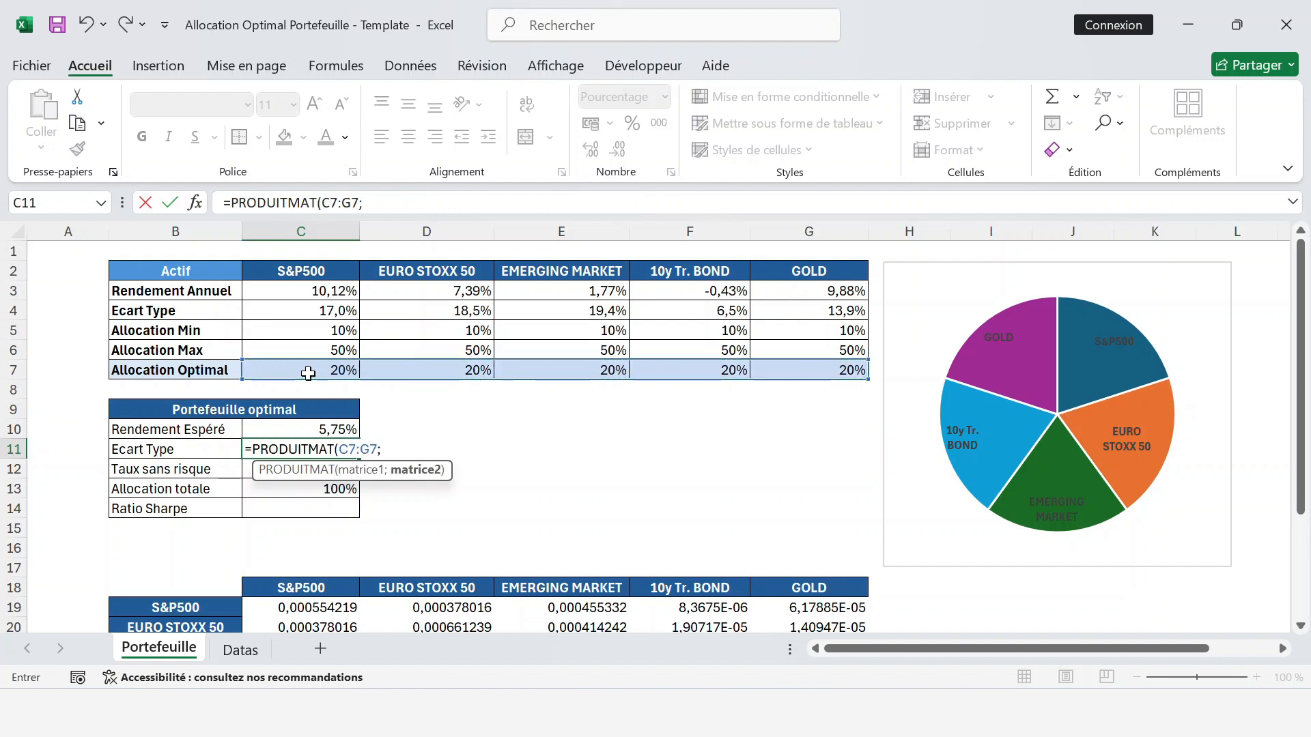
Step: Complete the C11 PRODUITMAT formula with the full covariance matrix C19:G23 as the second array
{"action": "key", "text": "Down"}
{"action": "key", "text": "Down"}
{"action": "key", "text": "Down"}
{"action": "key", "text": "Down"}
{"action": "key", "text": "Down"}
{"action": "key", "text": "Down"}
{"action": "key", "text": "Down"}
{"action": "key", "text": "Down"}
{"action": "key", "text": "shift+Right"}
{"action": "key", "text": "shift+Right"}
{"action": "key", "text": "shift+Right"}
{"action": "key", "text": "shift+Right"}
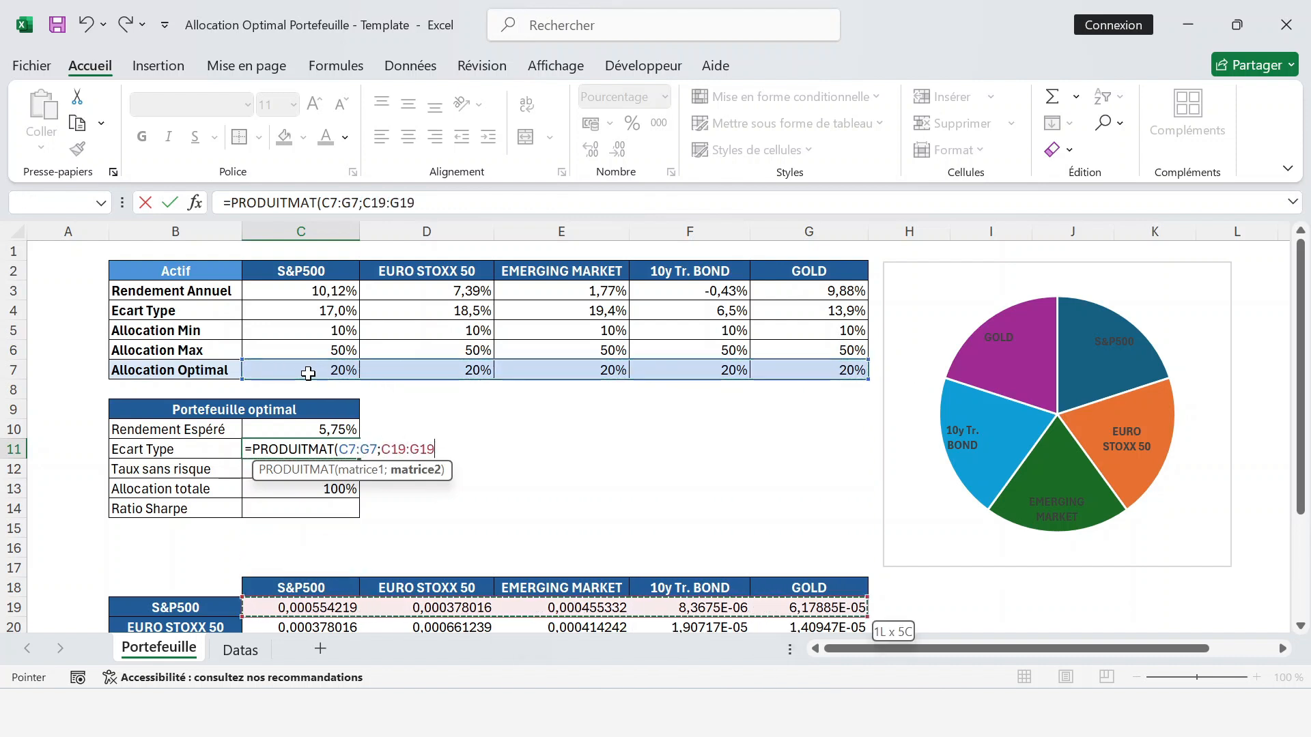
{"action": "key", "text": "shift+Down"}
{"action": "key", "text": "shift+Down"}
{"action": "key", "text": "shift+Down"}
{"action": "key", "text": "shift+Down"}
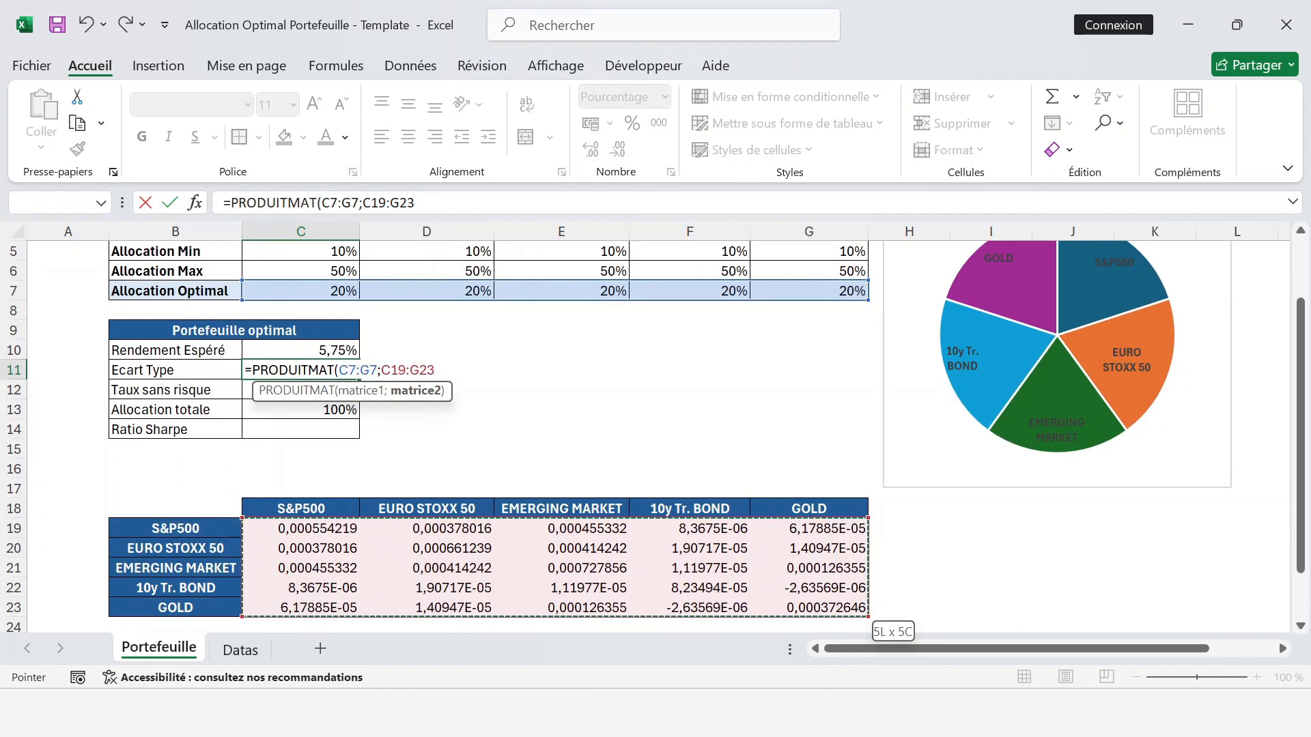
{"action": "type", "text": ")"}
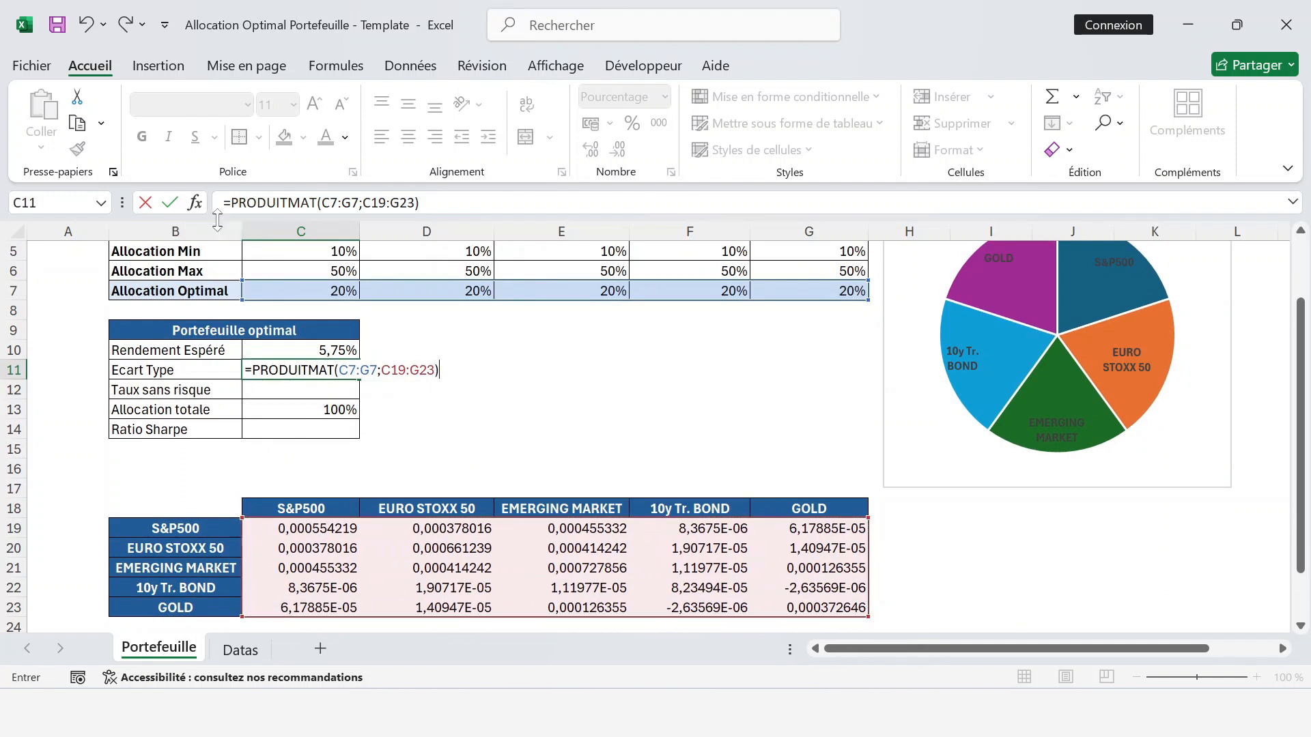
Step: Nest the C11 matrix product as the first array of an outer PRODUITMAT function
{"action": "key", "text": "F2"}
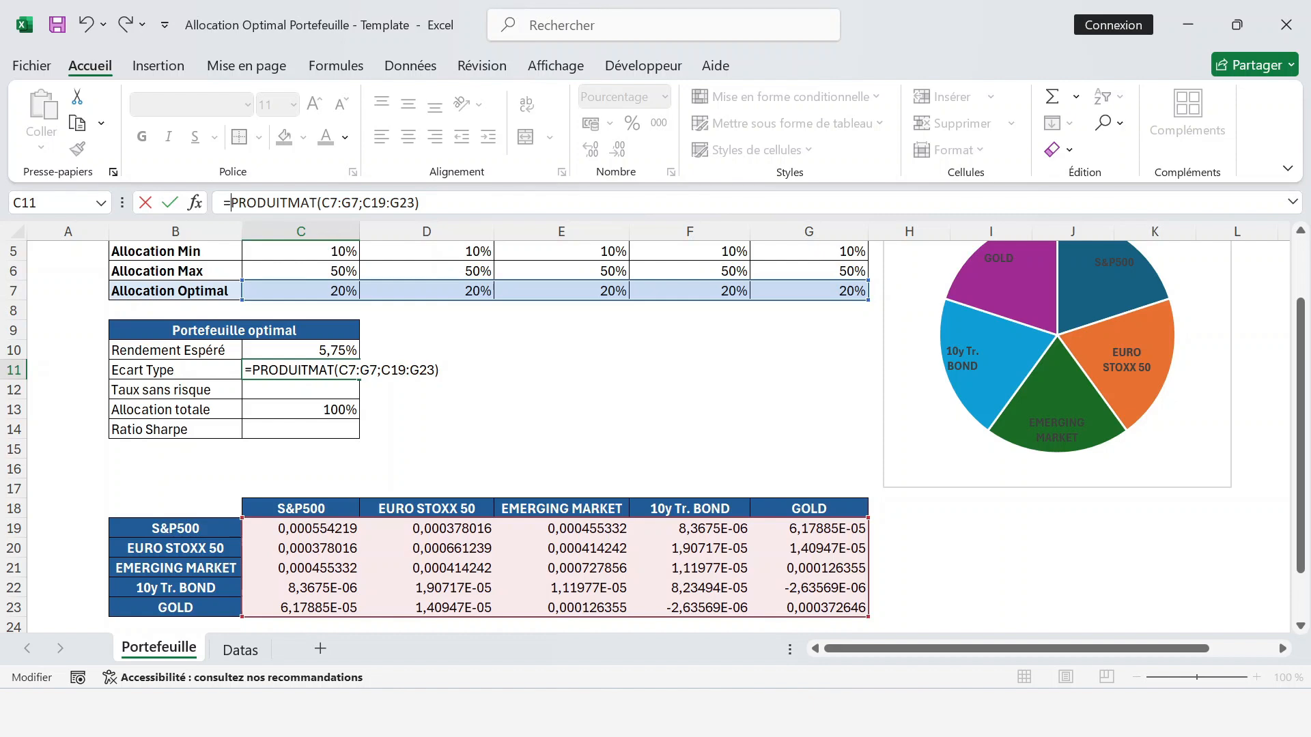
{"action": "type", "text": "PRODUIT"}
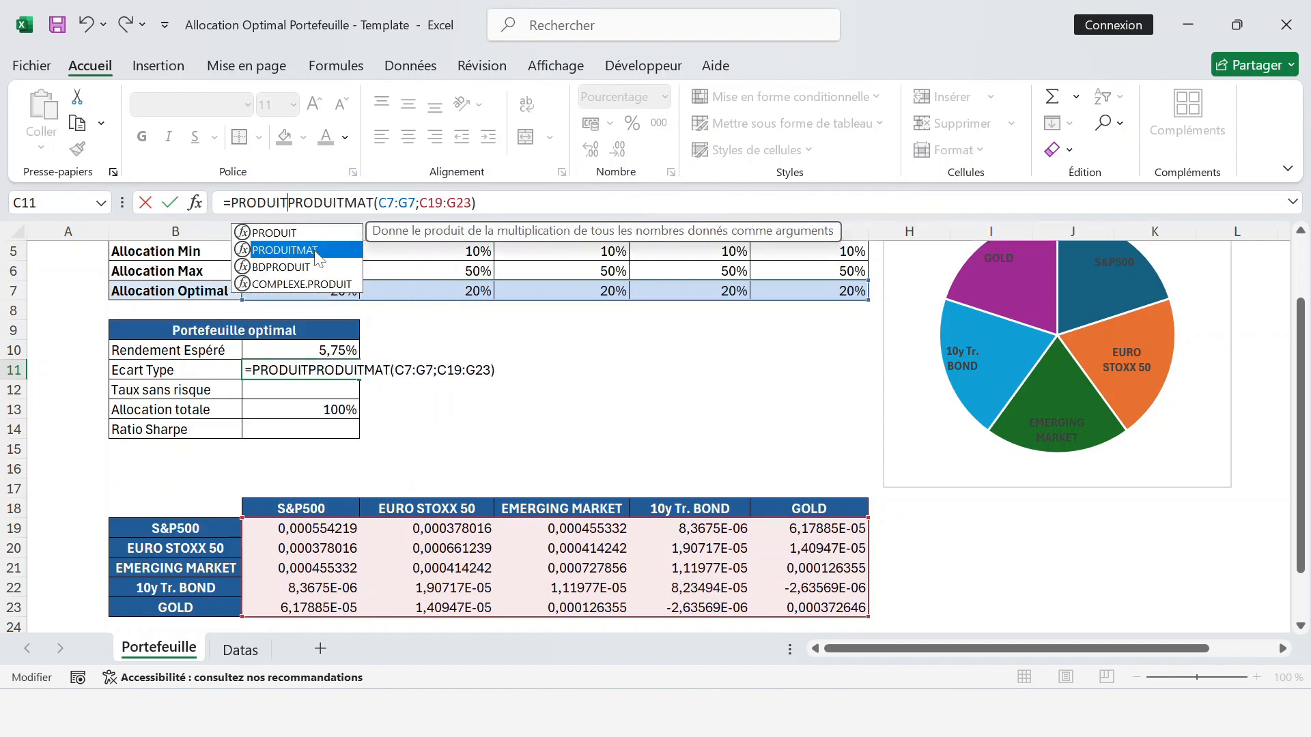
{"action": "double_click", "coordinate": [285, 250]}
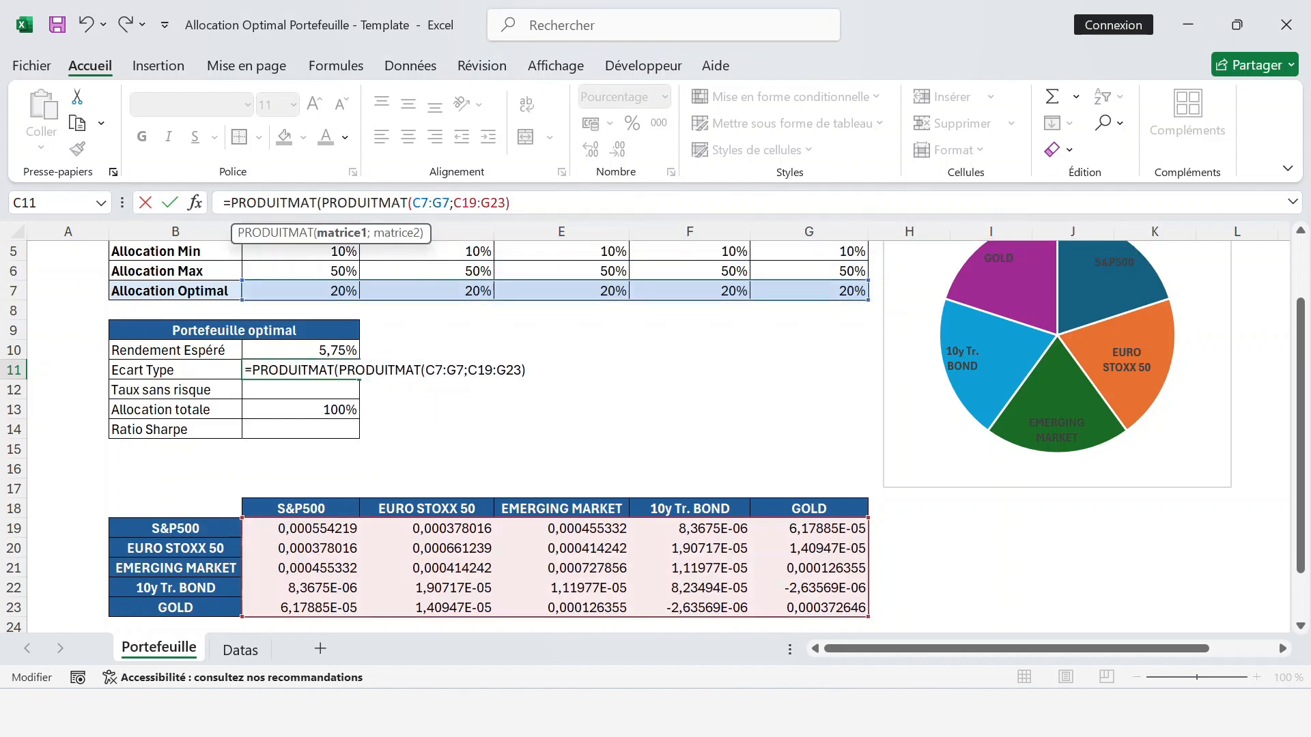
Step: Complete the outer PRODUITMAT in C11 with TRANSPOSE(C7:G7)*52 as its second array
{"action": "type", "text": ";TRA"}
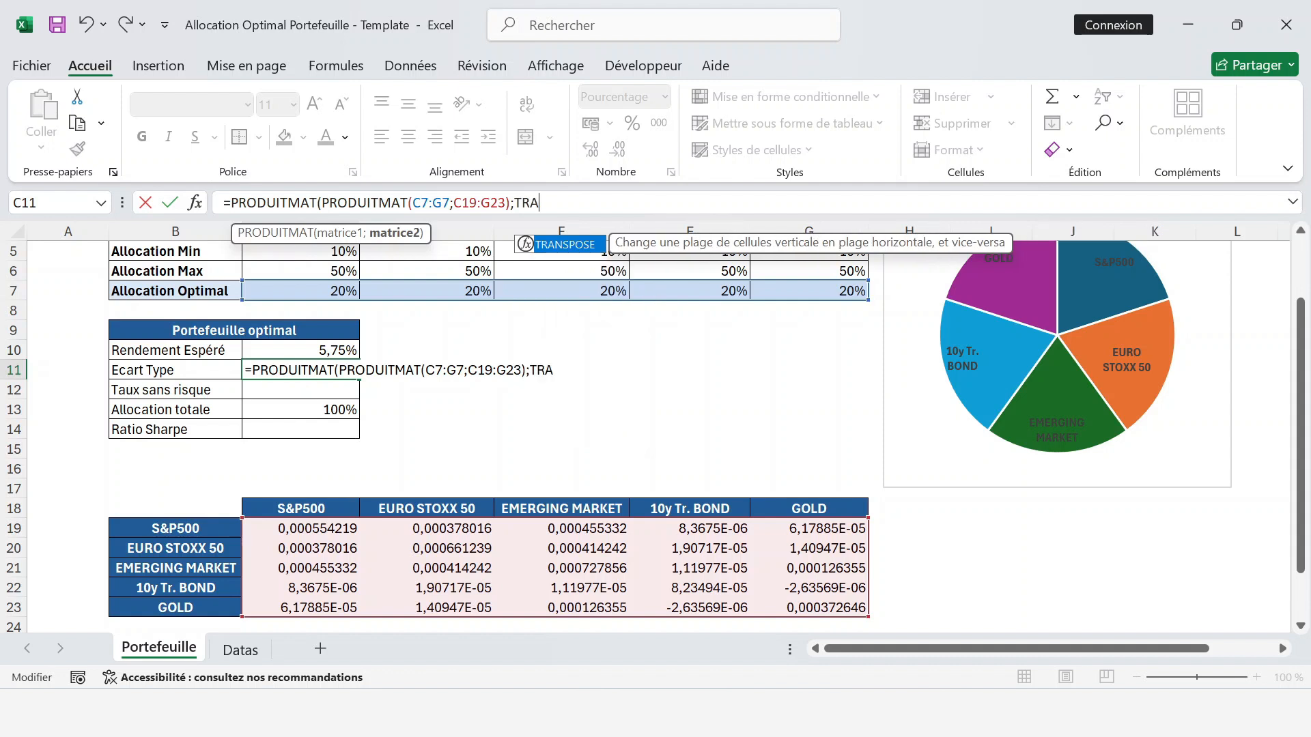
{"action": "double_click", "coordinate": [571, 253]}
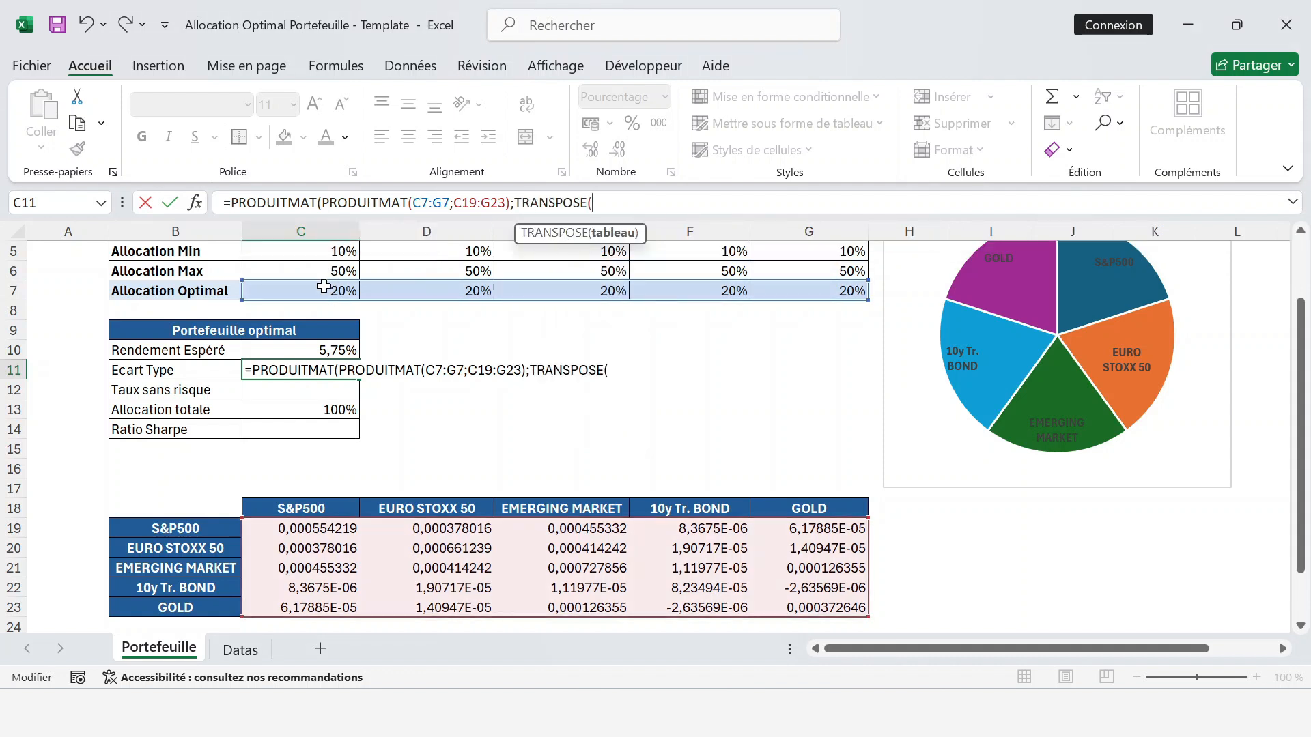
{"action": "left_click", "coordinate": [325, 287]}
{"action": "key", "text": "shift+Right"}
{"action": "key", "text": "shift+Right"}
{"action": "key", "text": "shift+Right"}
{"action": "key", "text": "shift+Right"}
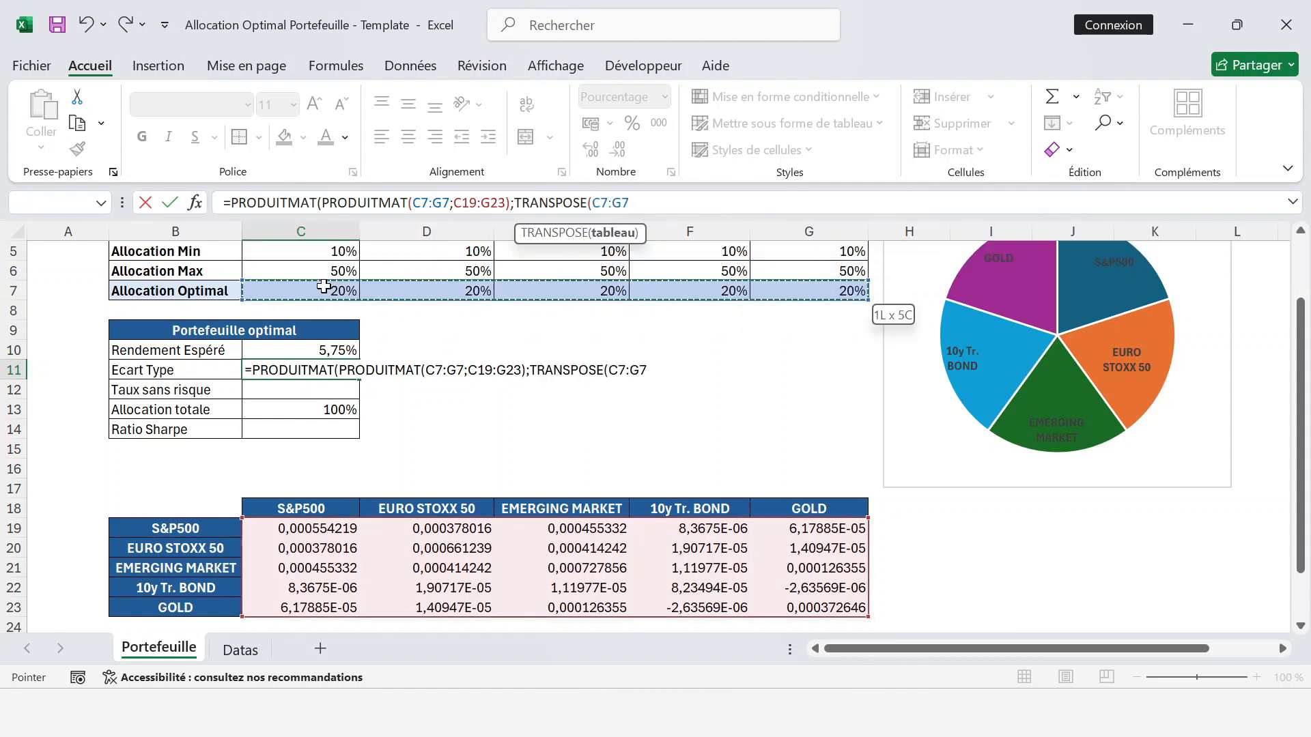
{"action": "type", "text": ")"}
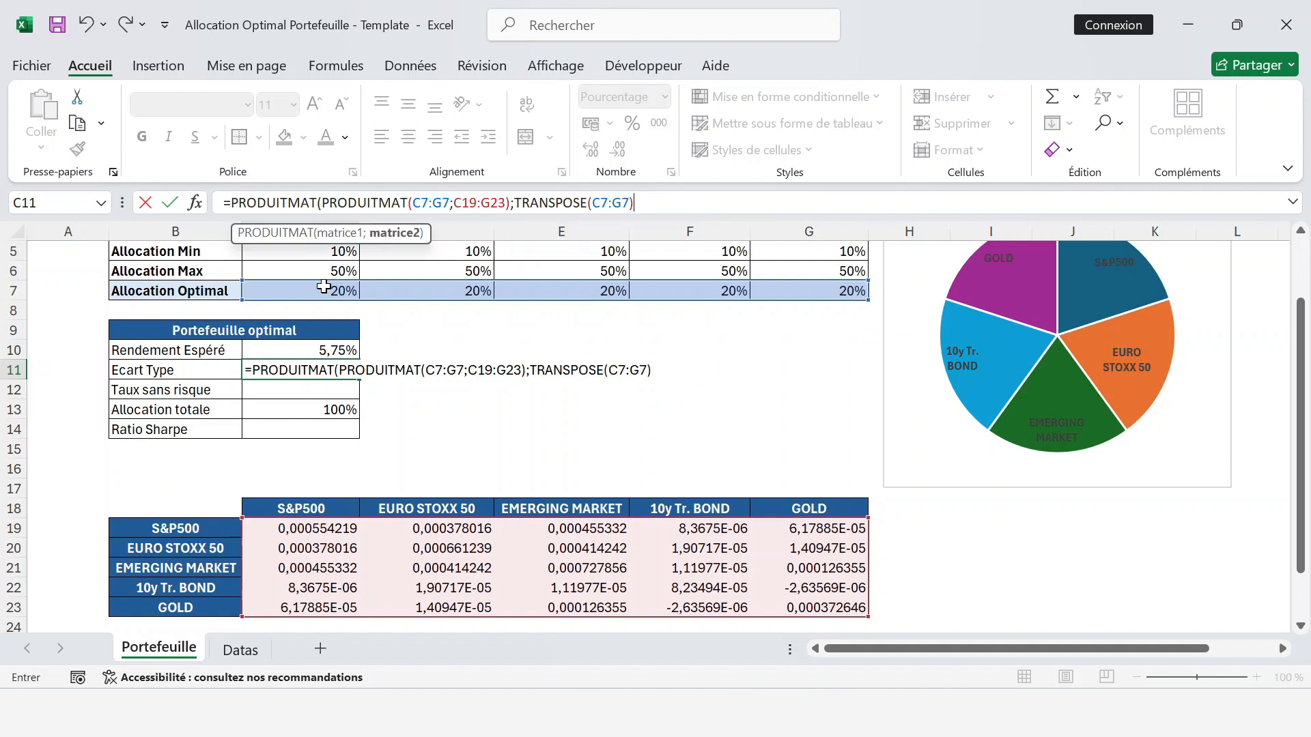
{"action": "type", "text": "*52)"}
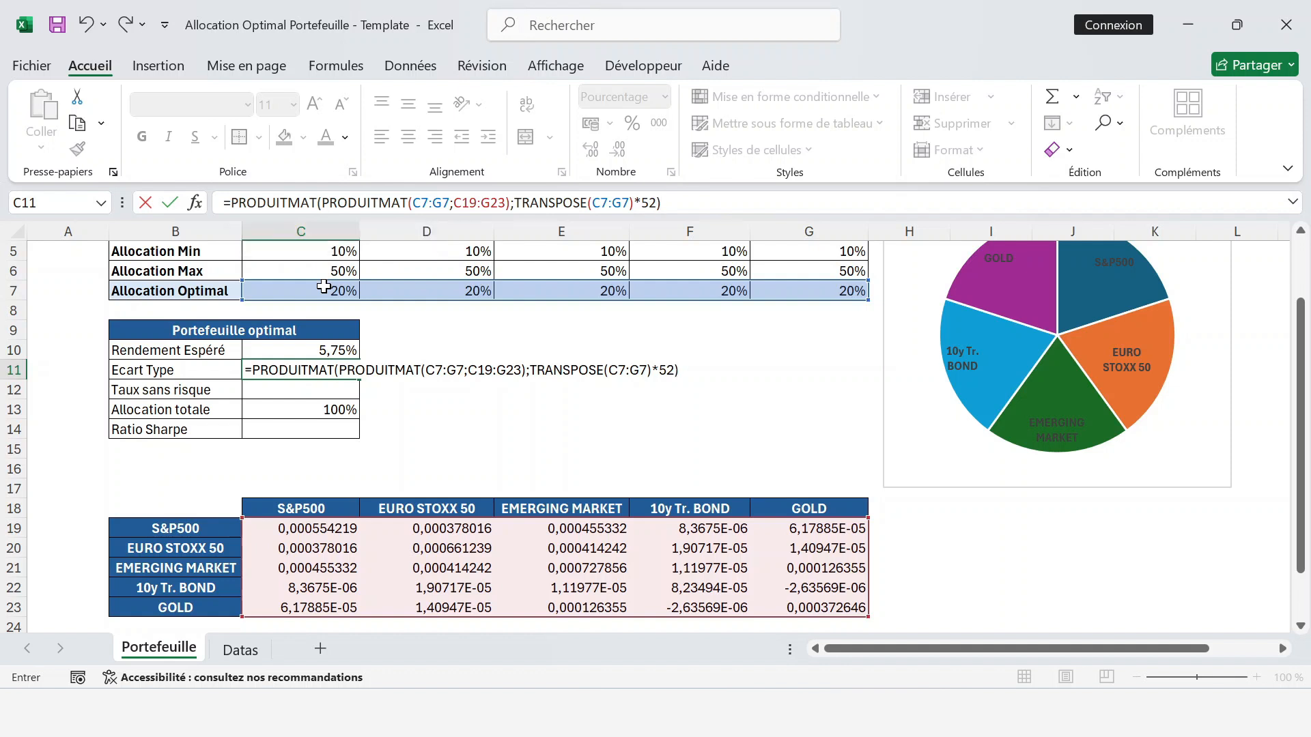
{"action": "key", "text": "Return"}
Step: Wrap the portfolio Ecart Type formula in C11 in a RACINE function to take its square root
{"action": "left_click", "coordinate": [328, 370]}
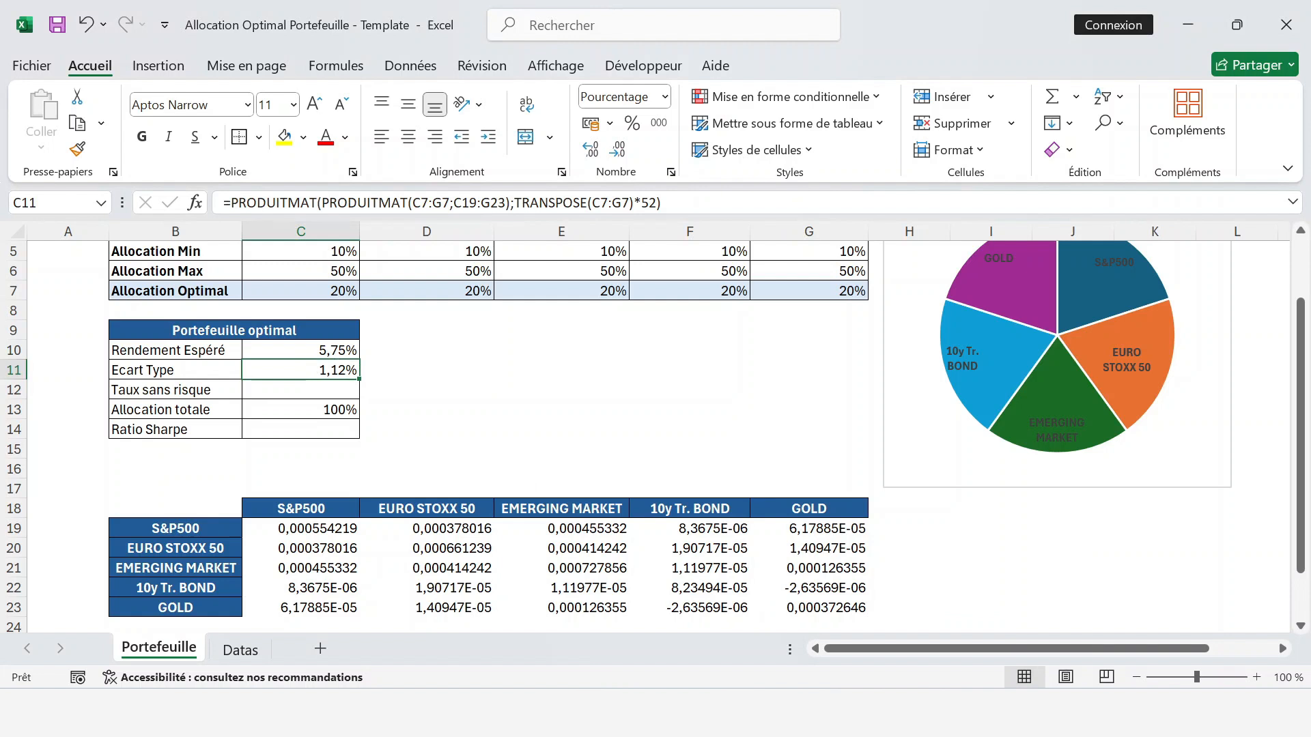
{"action": "left_click", "coordinate": [287, 203]}
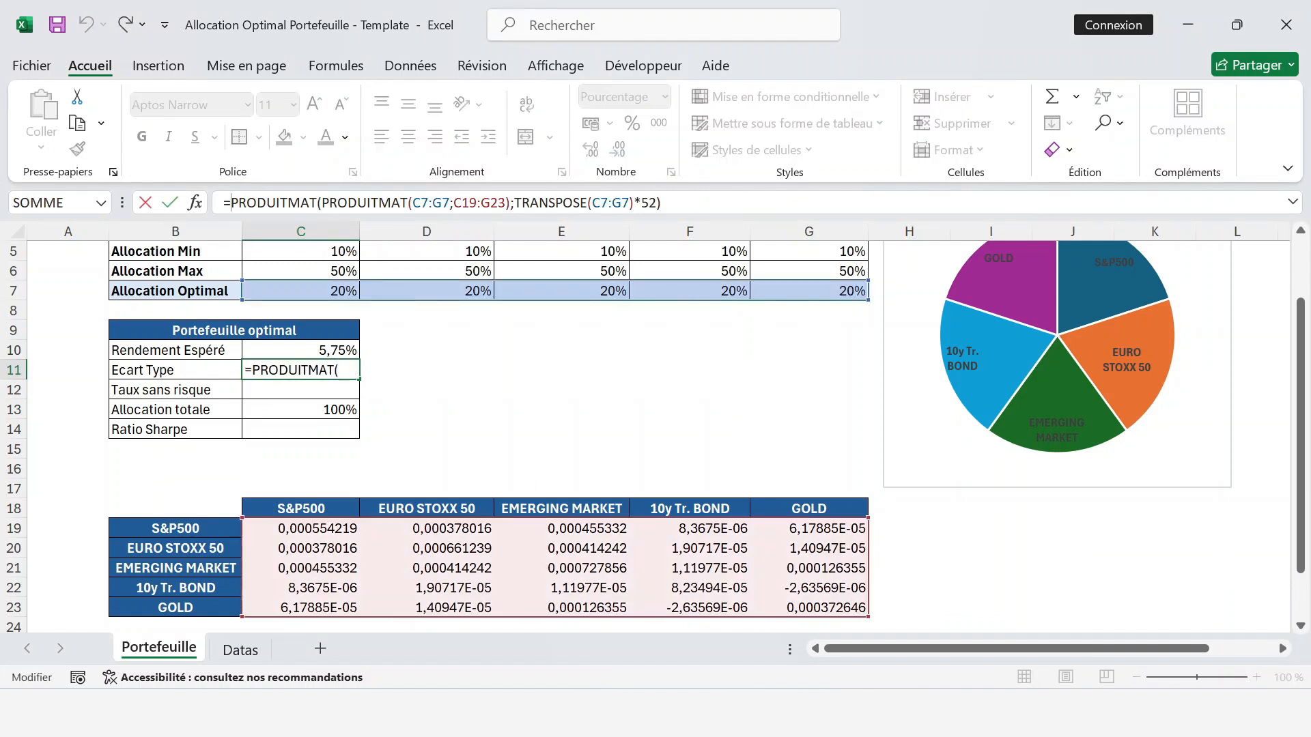
{"action": "type", "text": "R"}
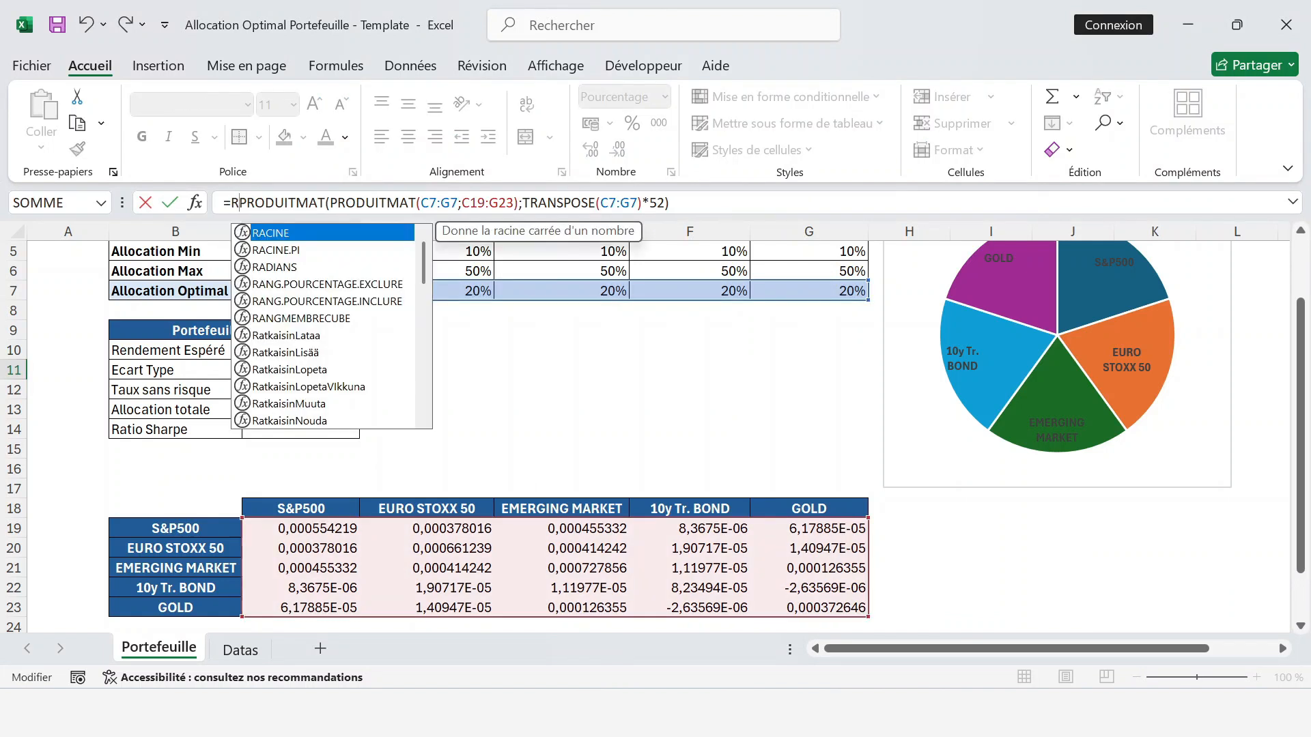
{"action": "double_click", "coordinate": [271, 233]}
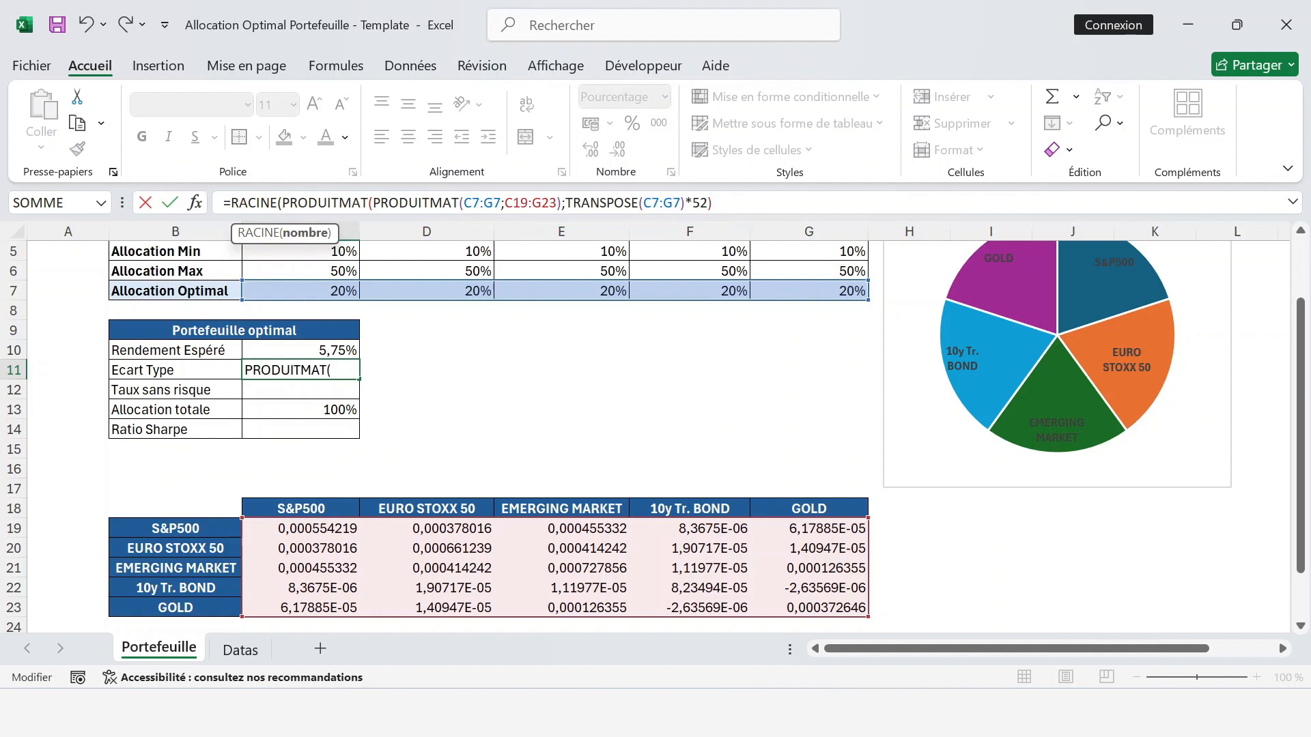
{"action": "key", "text": "End"}
{"action": "type", "text": ")"}
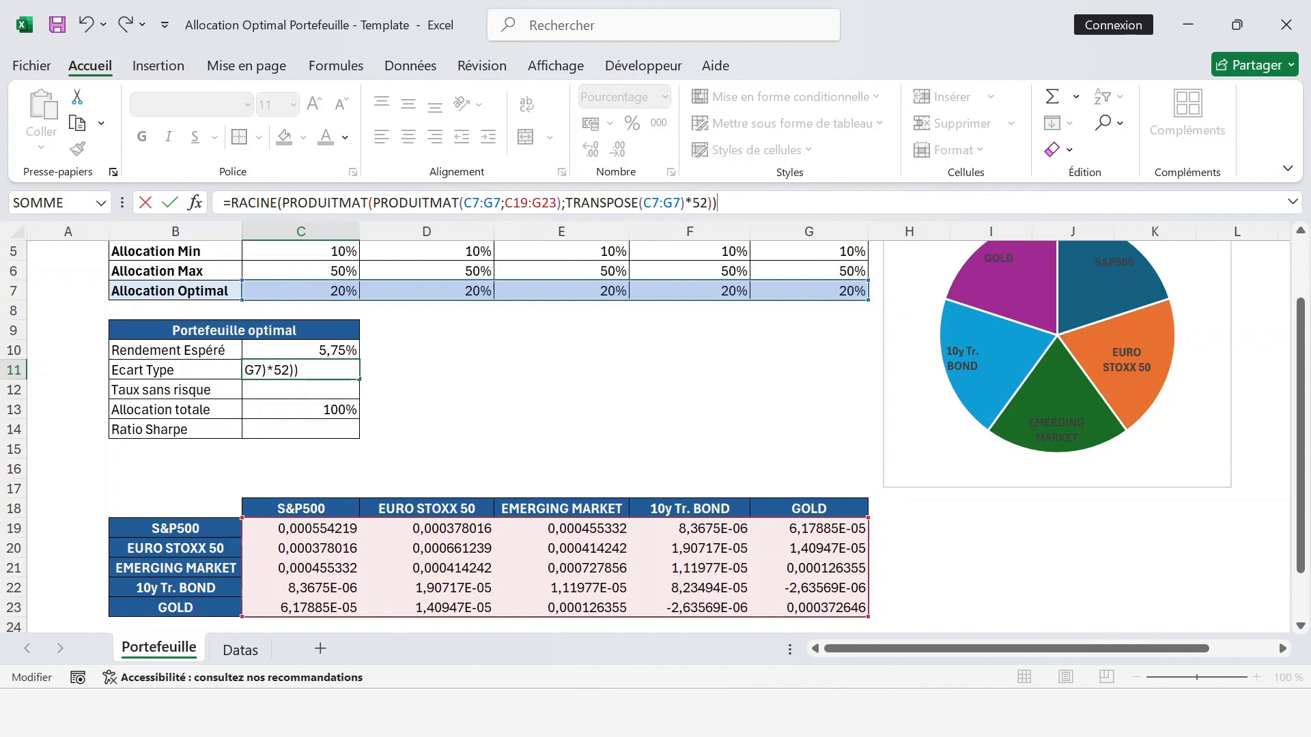
{"action": "key", "text": "Return"}
{"action": "left_click", "coordinate": [300, 370]}
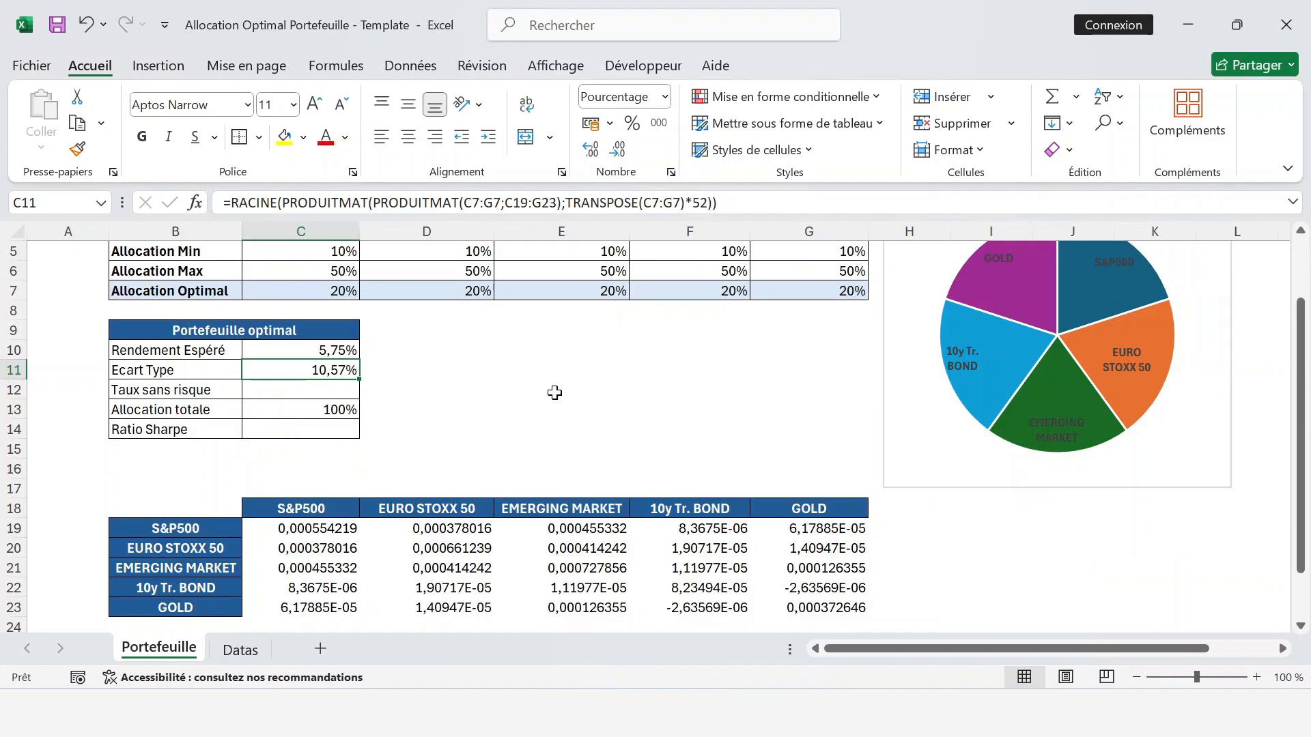
{"action": "scroll", "coordinate": [555, 392], "scroll_direction": "up", "scroll_amount": 1}
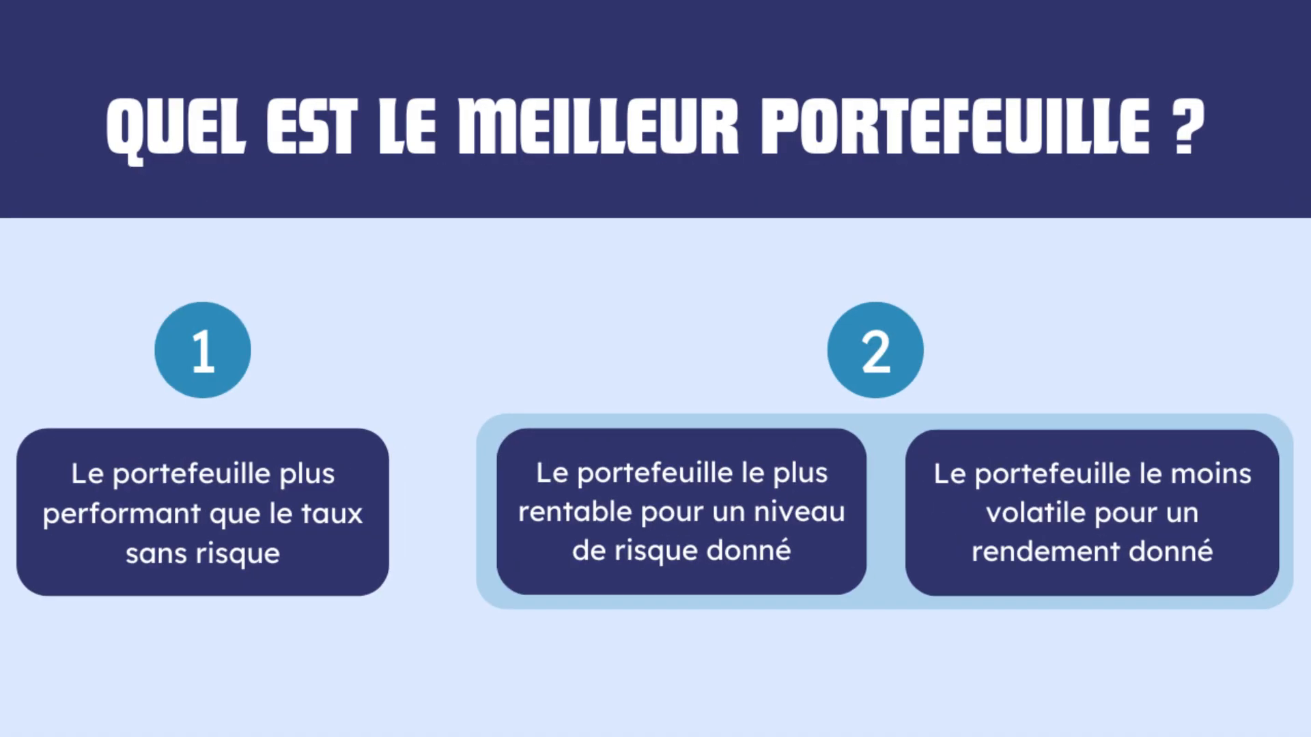
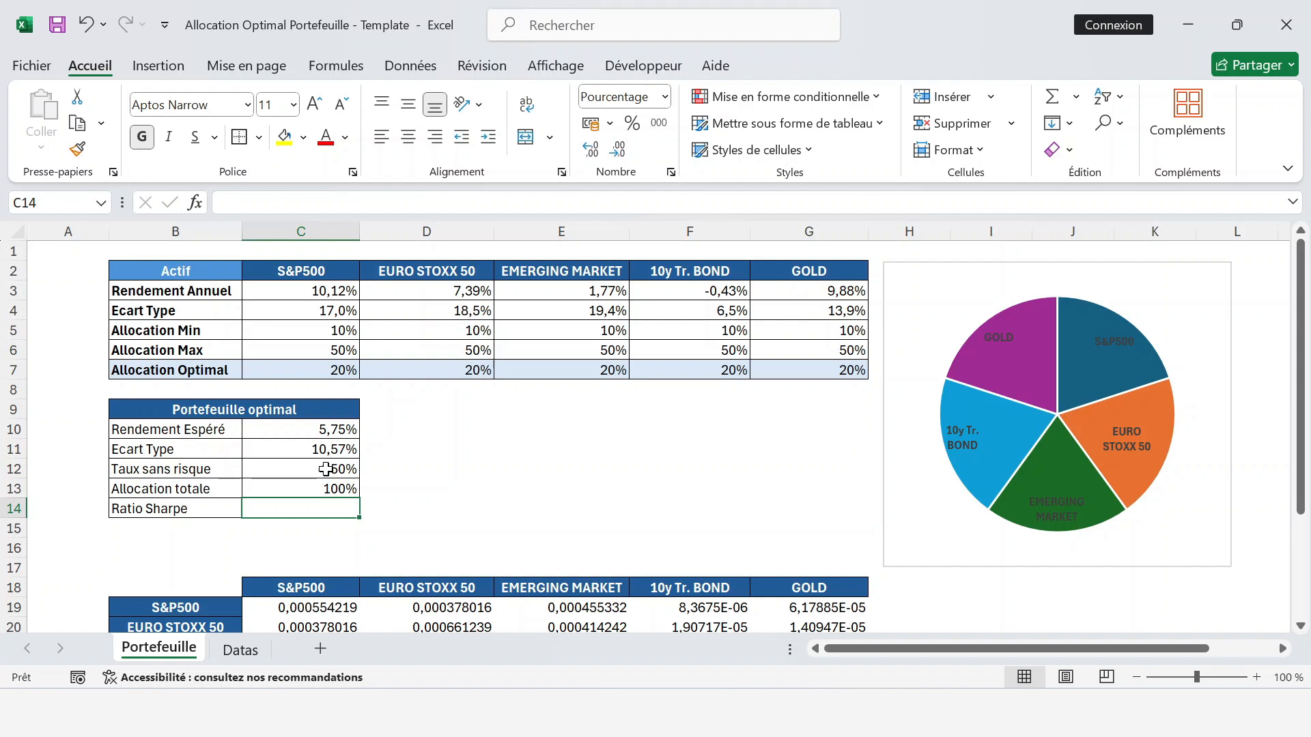
Step: In C14 (Ratio Sharpe), start a formula with the parenthesised difference between expected return C10 and risk-free rate C12
{"action": "type", "text": "=("}
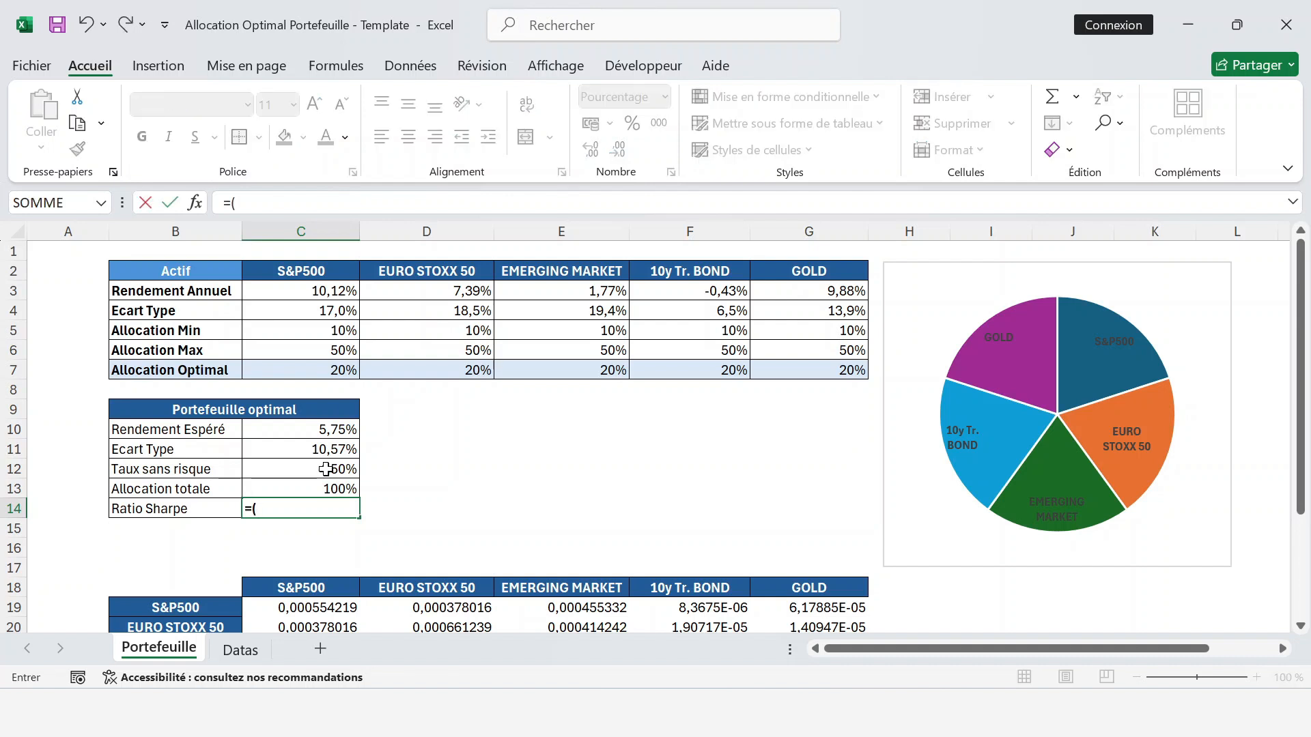
{"action": "key", "text": "Up"}
{"action": "key", "text": "Up"}
{"action": "key", "text": "Up"}
{"action": "key", "text": "Up"}
{"action": "type", "text": "-"}
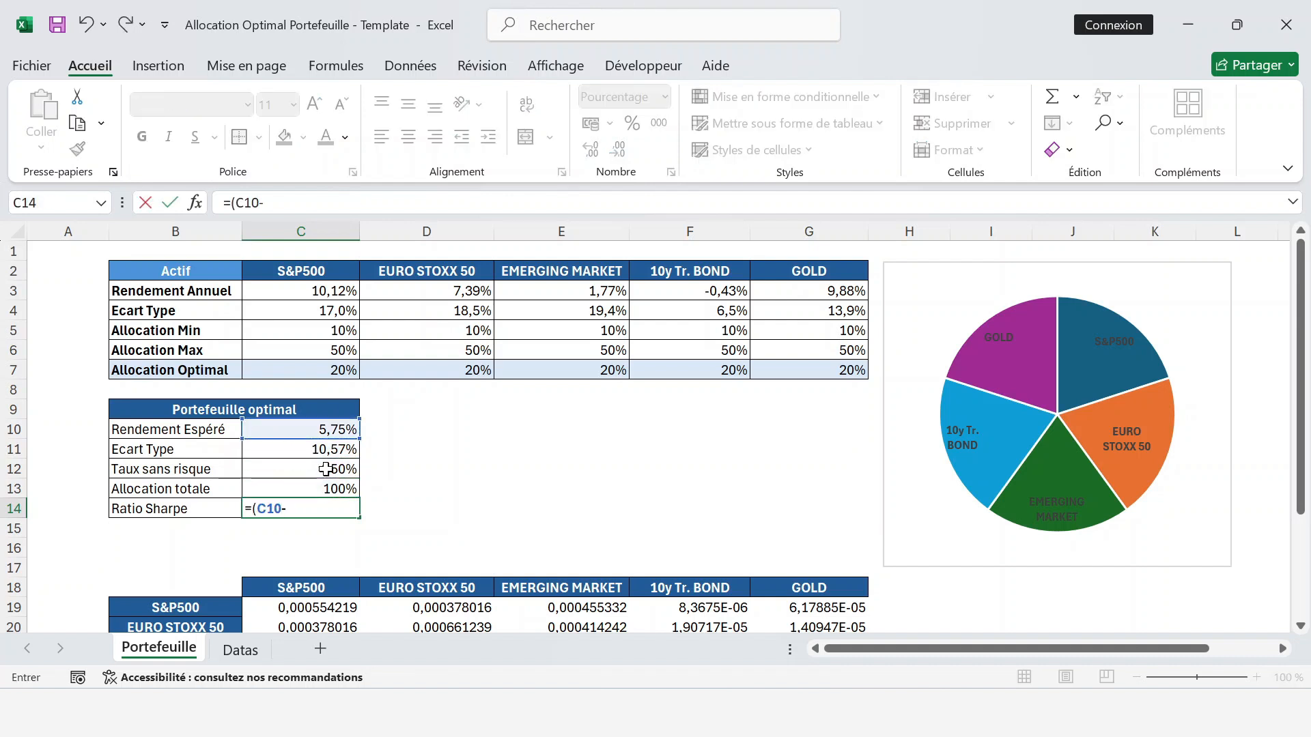
{"action": "key", "text": "Up"}
{"action": "key", "text": "Up"}
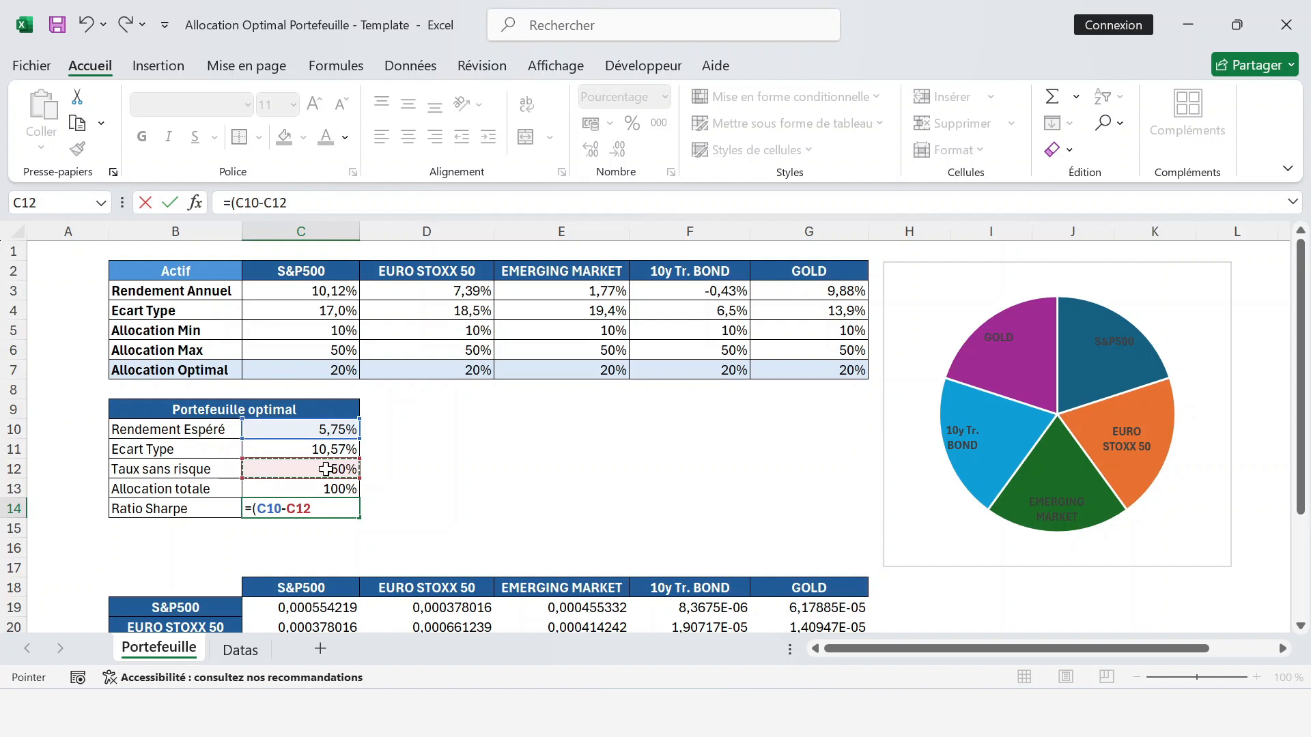
Step: Complete the C14 formula by dividing the difference by the portfolio standard deviation in C11
{"action": "type", "text": ")/"}
{"action": "key", "text": "Up"}
{"action": "key", "text": "Up"}
{"action": "key", "text": "Up"}
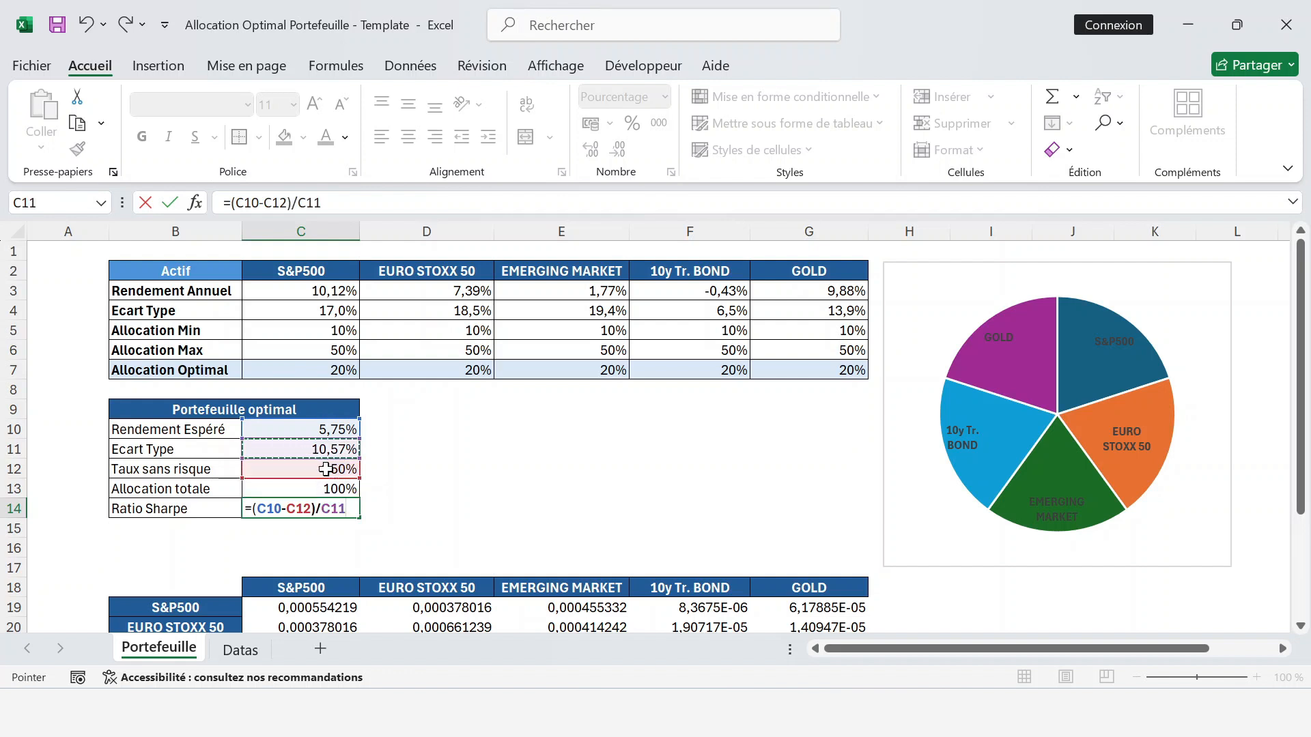
{"action": "key", "text": "Return"}
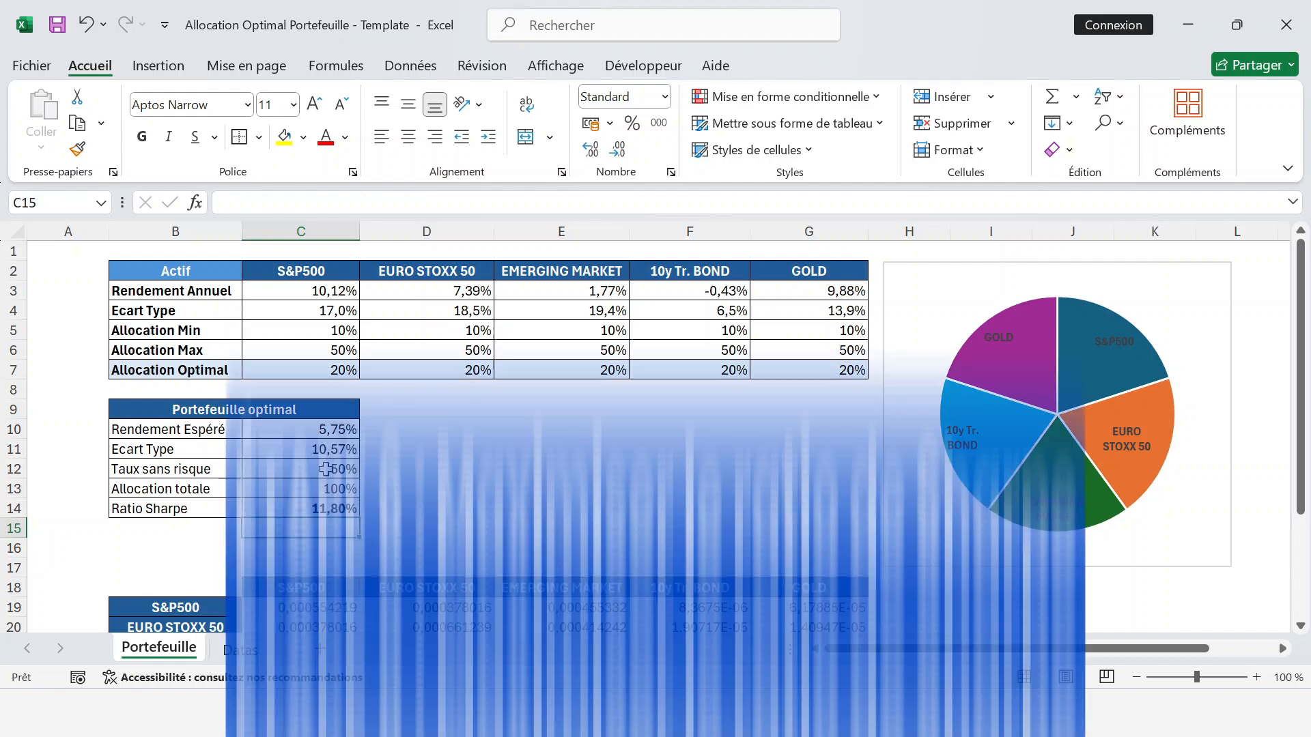
{"action": "key", "text": "Up"}
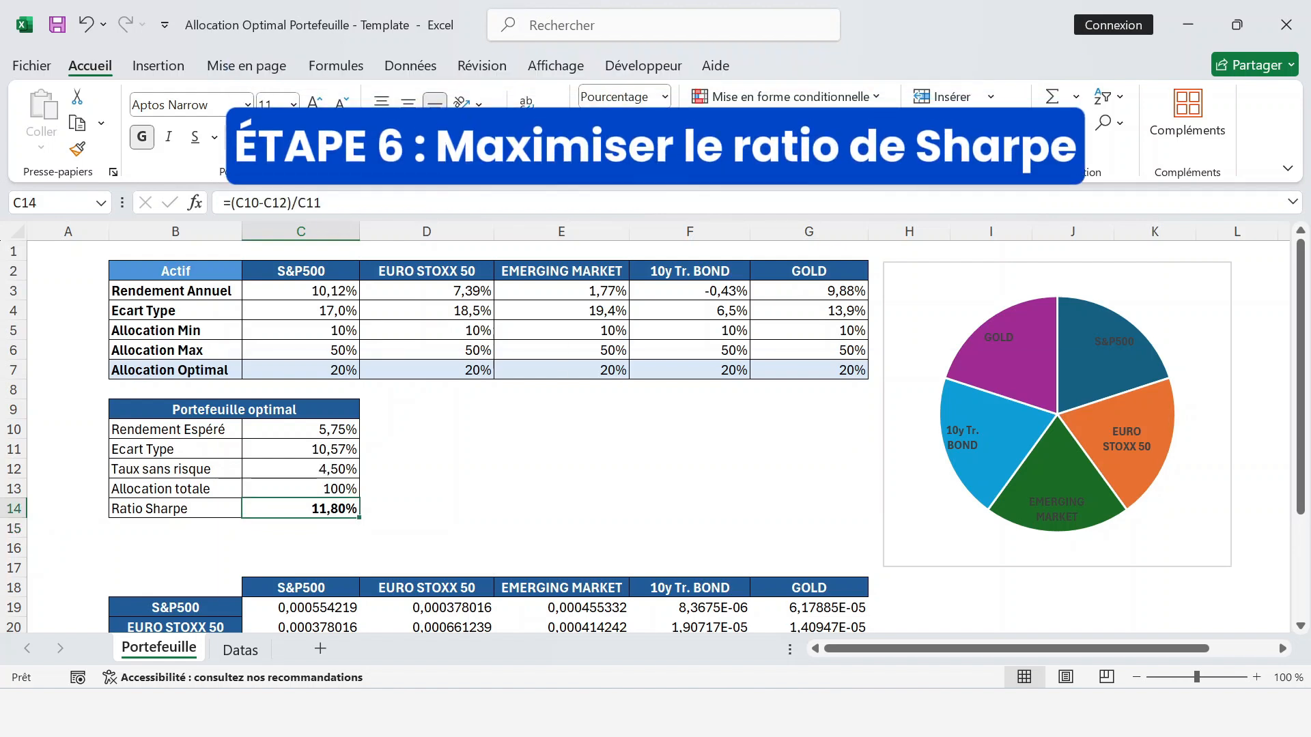
Step: Make sure the Complément Solveur add-in is enabled in the list of available Excel add-ins
{"action": "left_click", "coordinate": [617, 69]}
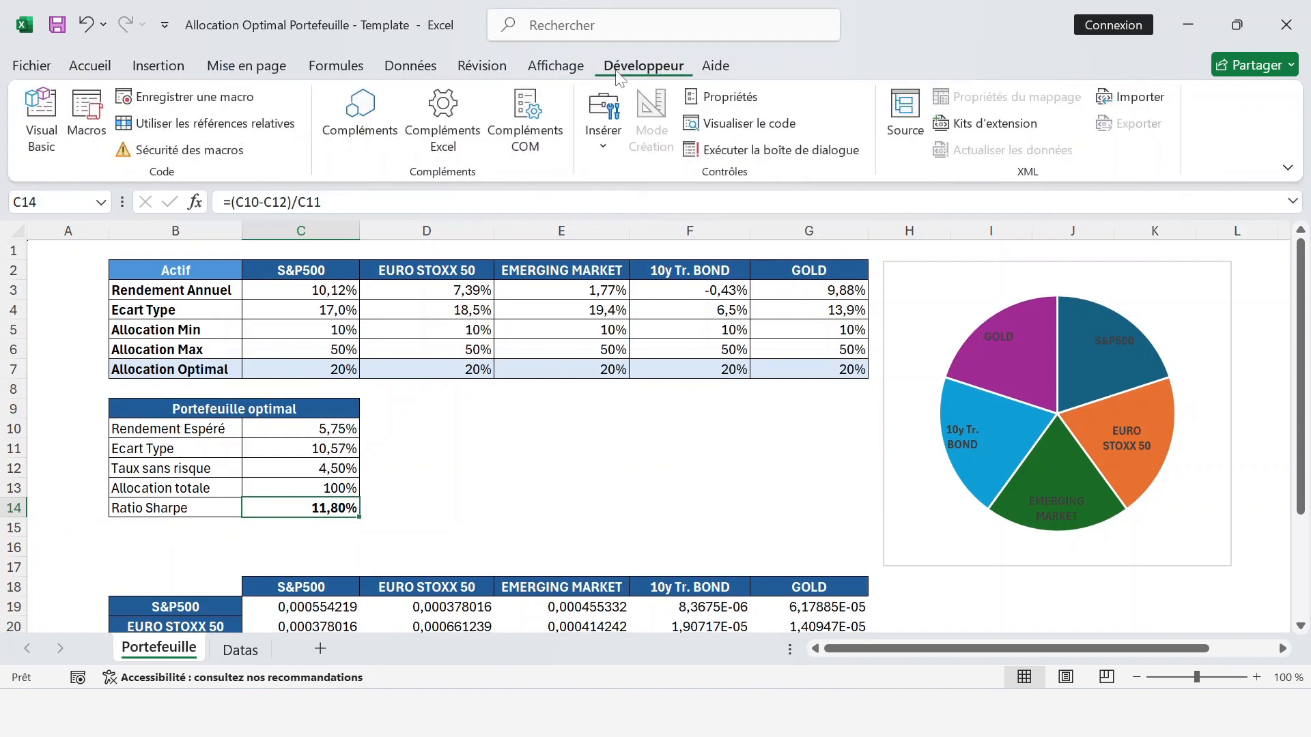
{"action": "left_click", "coordinate": [396, 67]}
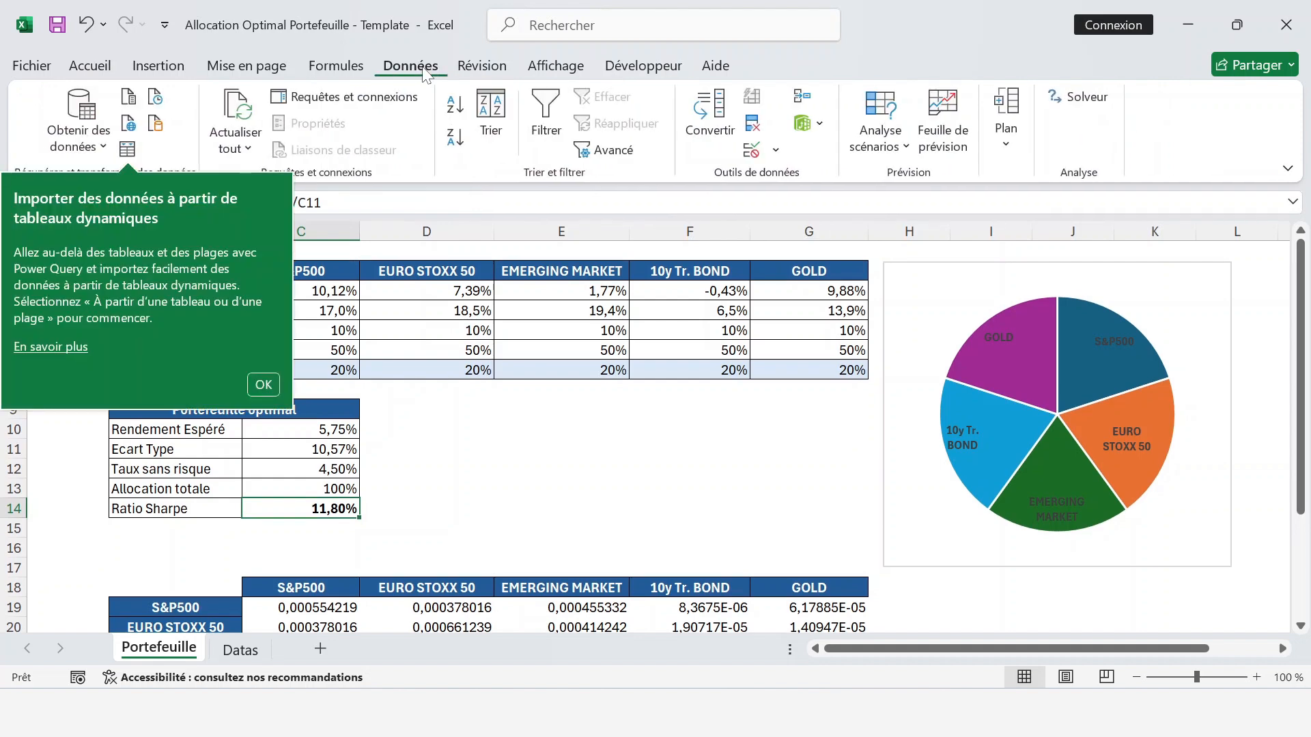
{"action": "left_click", "coordinate": [263, 384]}
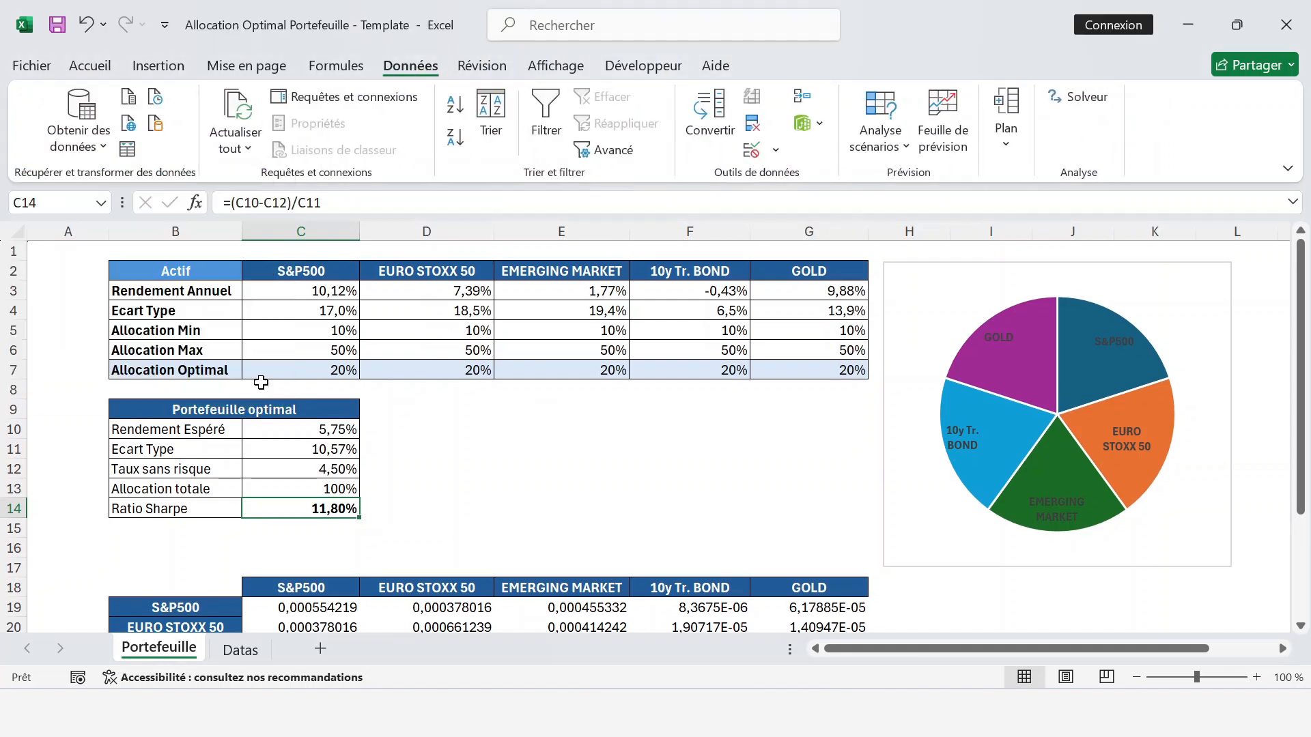
{"action": "right_click", "coordinate": [405, 71]}
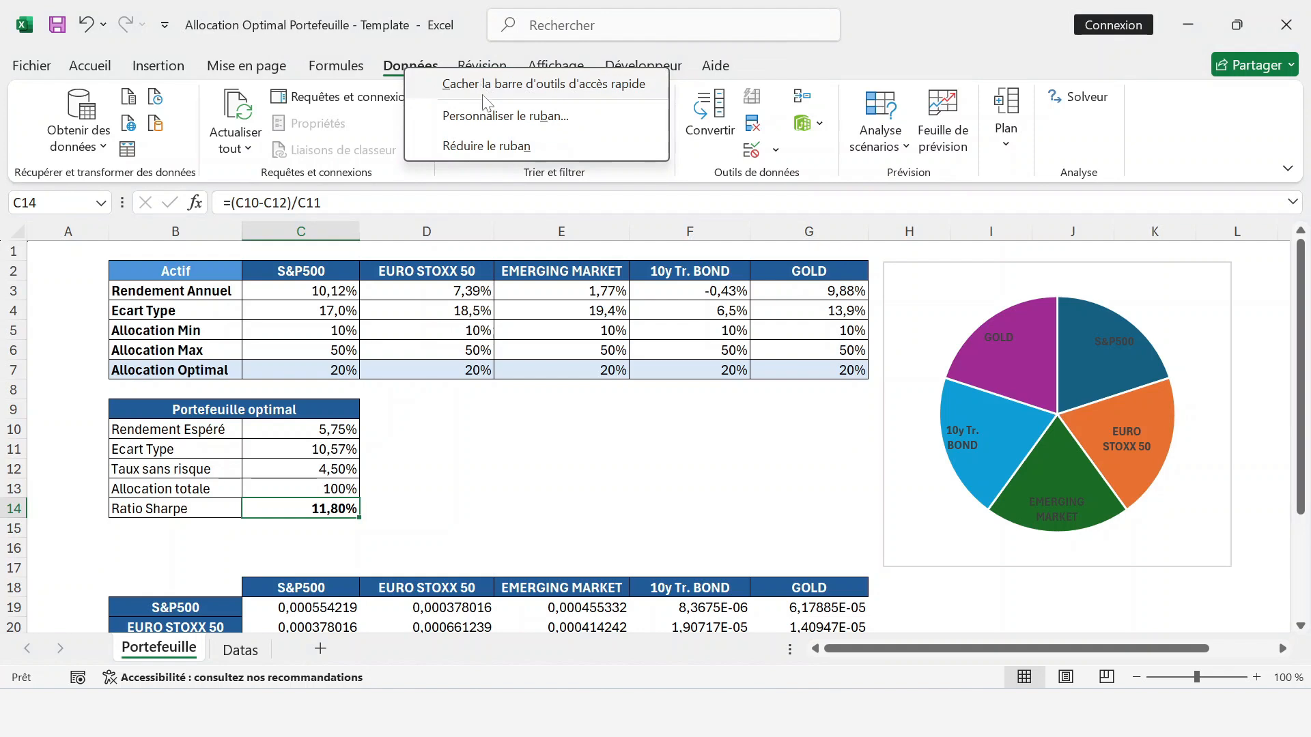
{"action": "left_click", "coordinate": [488, 116]}
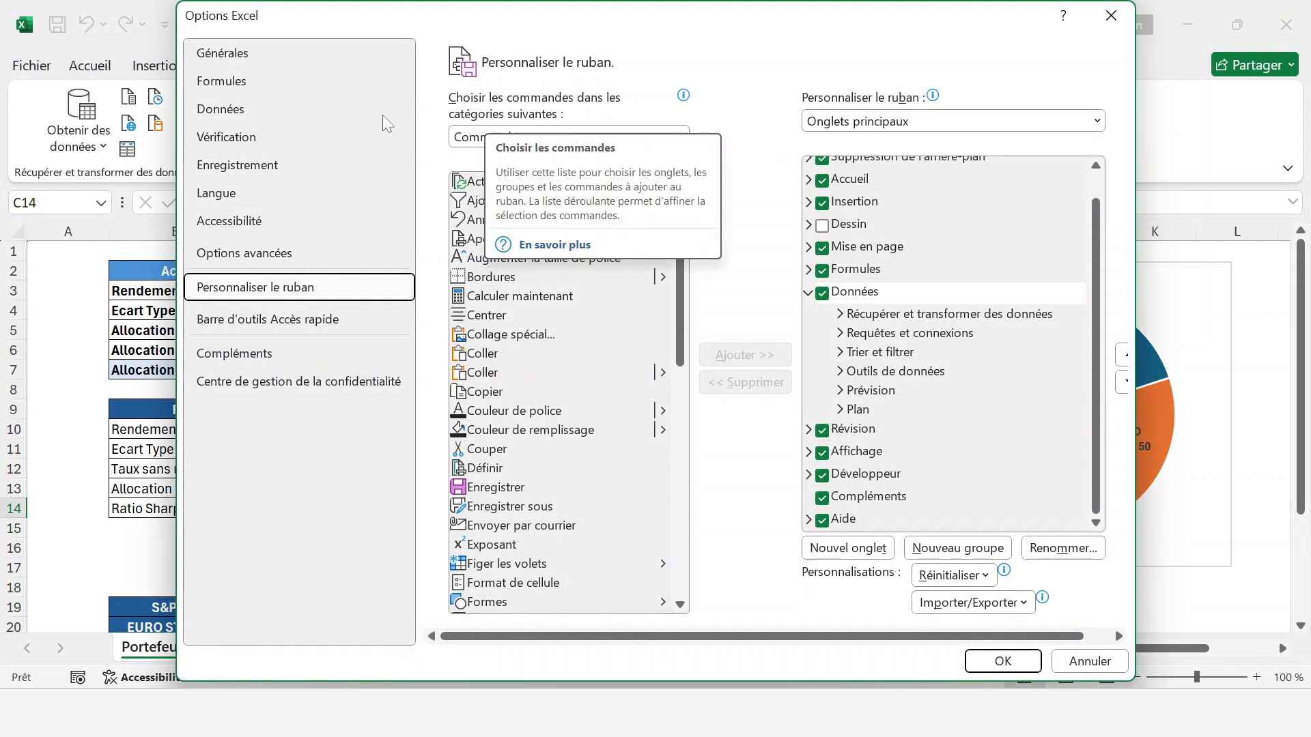
{"action": "left_click", "coordinate": [270, 356]}
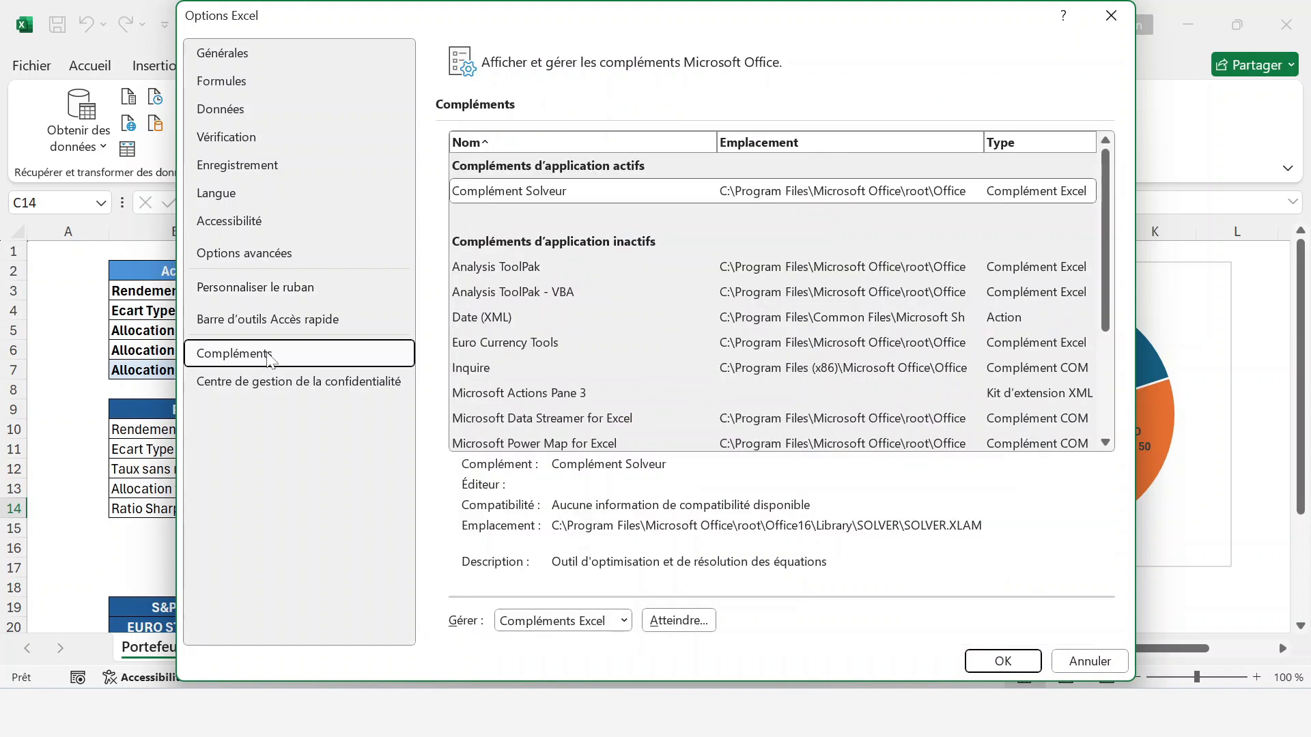
{"action": "left_click", "coordinate": [662, 624]}
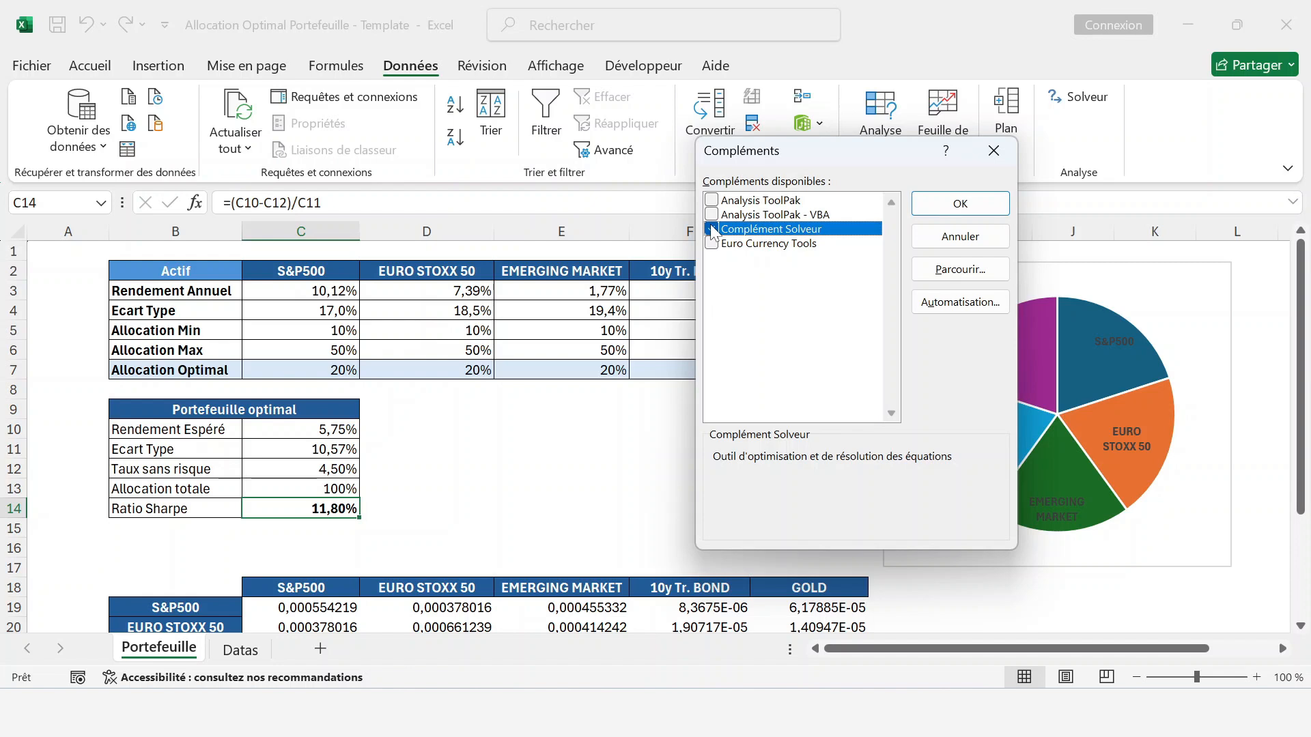
{"action": "left_click", "coordinate": [960, 203]}
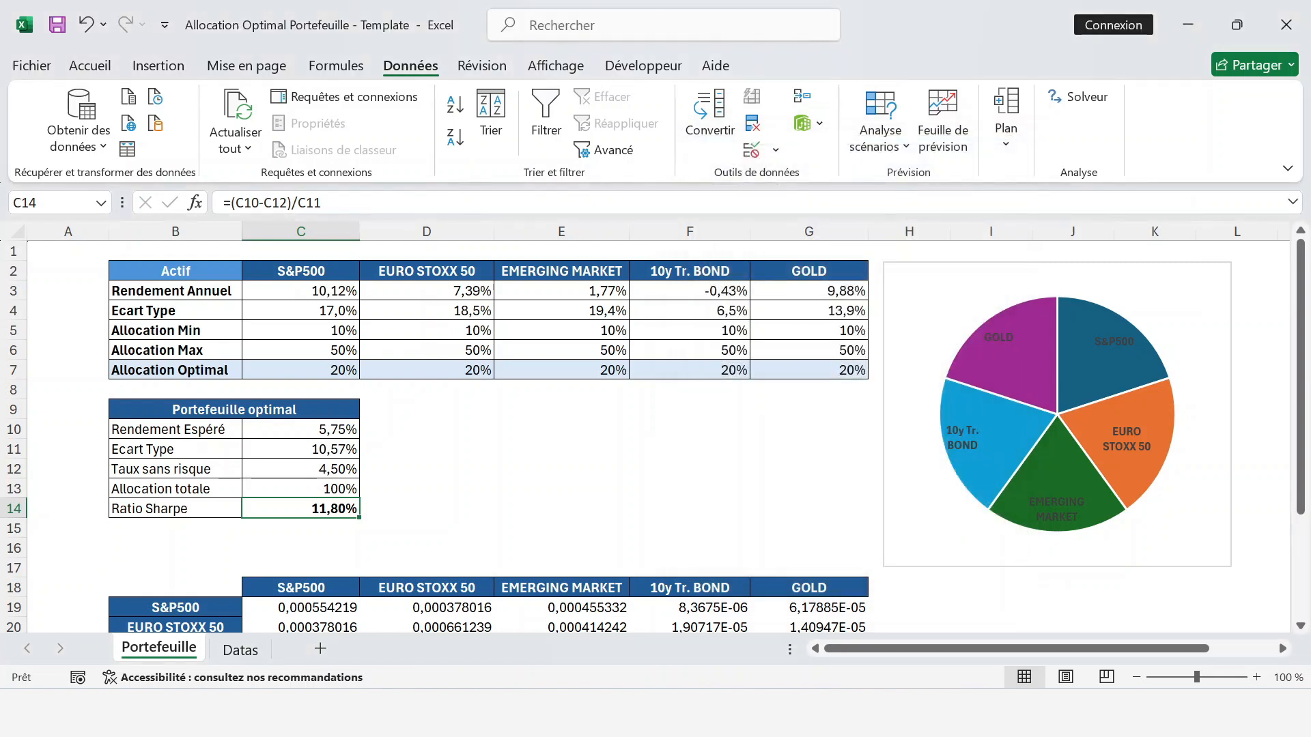
Step: Open the Solveur and set the Sharpe ratio cell C14 as the objective to maximise
{"action": "left_click", "coordinate": [1079, 102]}
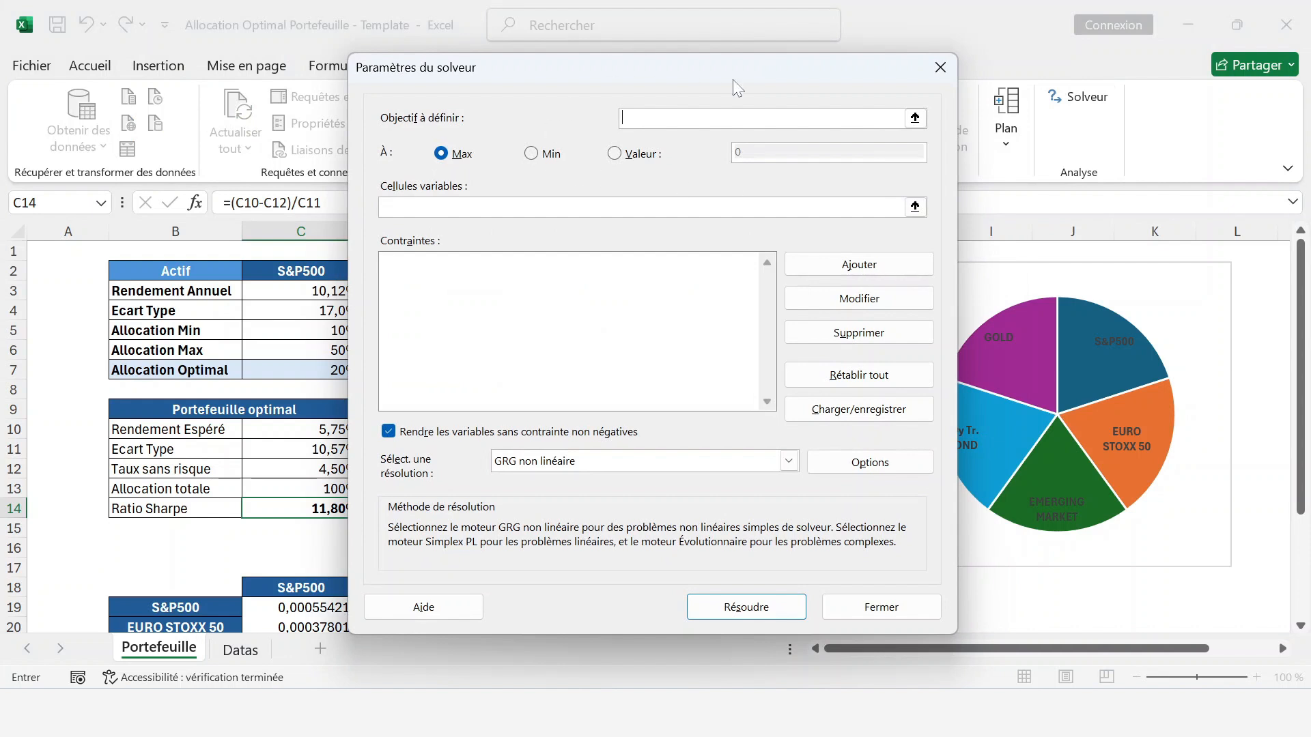
{"action": "left_click_drag", "start_coordinate": [621, 68], "coordinate": [845, 73]}
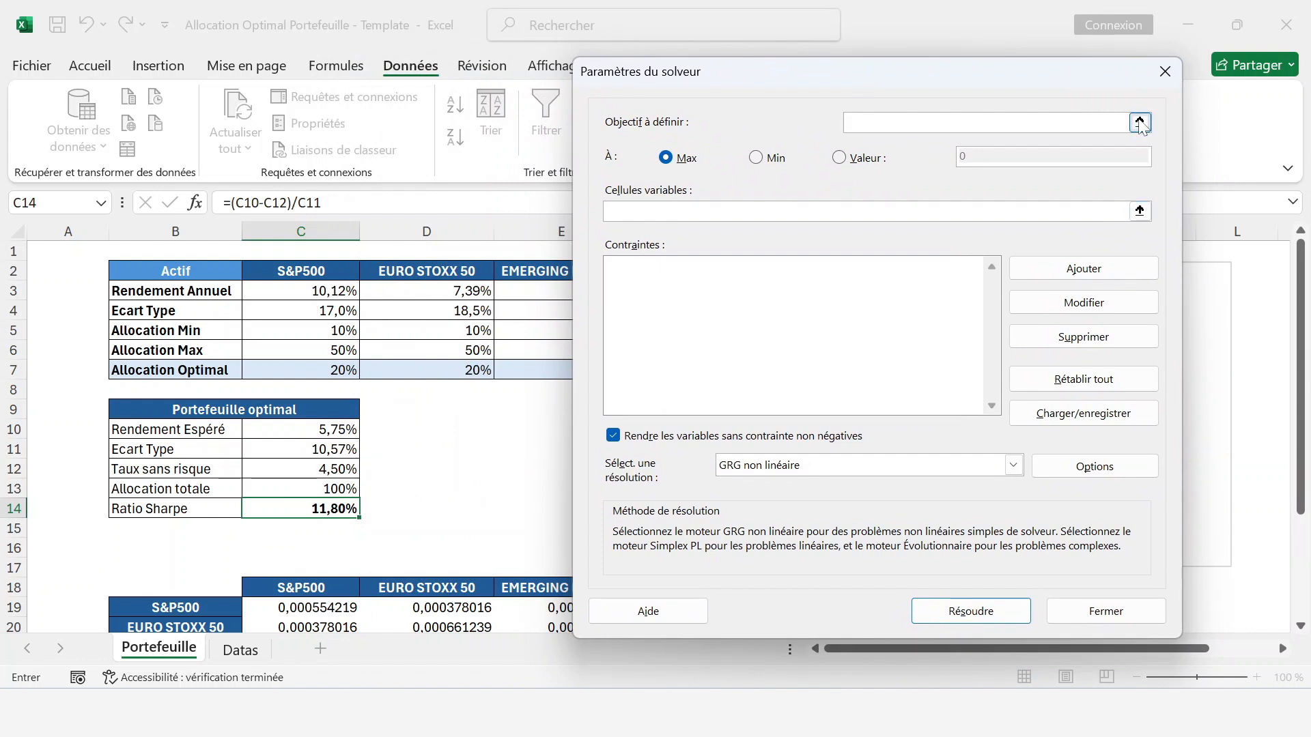
{"action": "left_click", "coordinate": [1139, 122]}
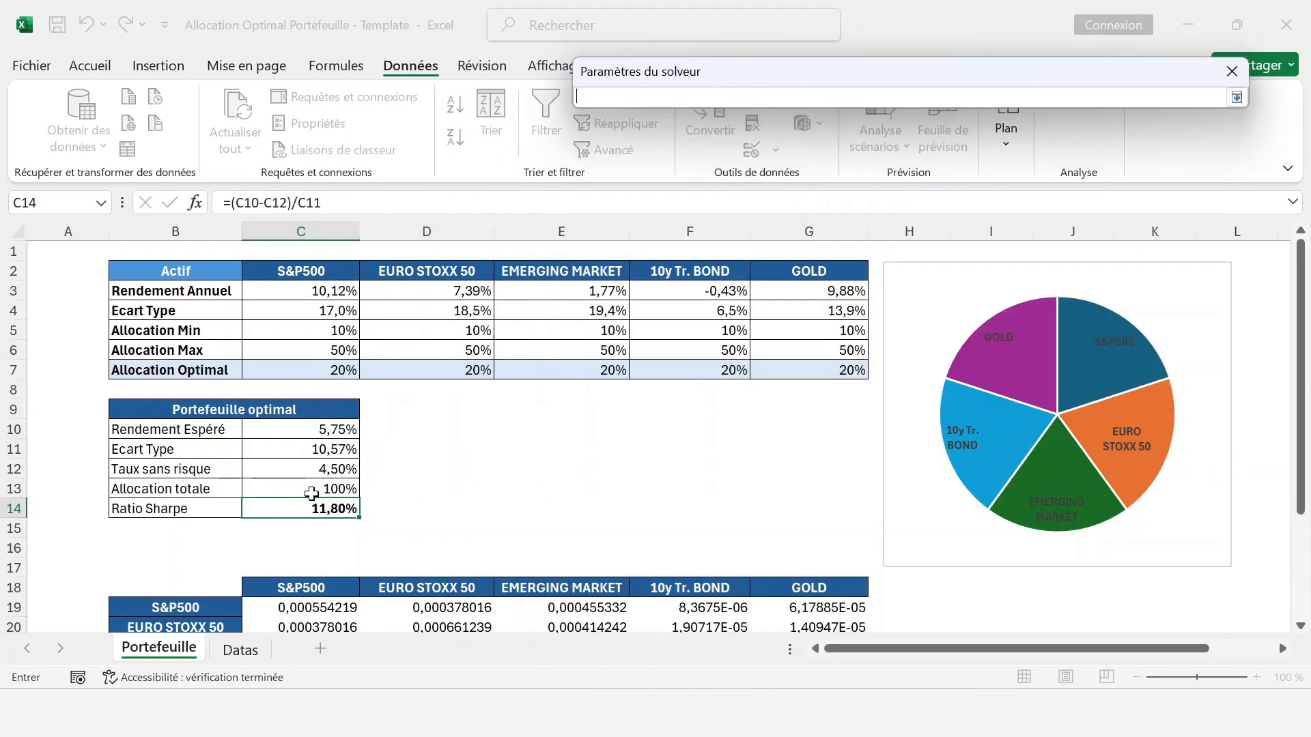
{"action": "left_click", "coordinate": [312, 509]}
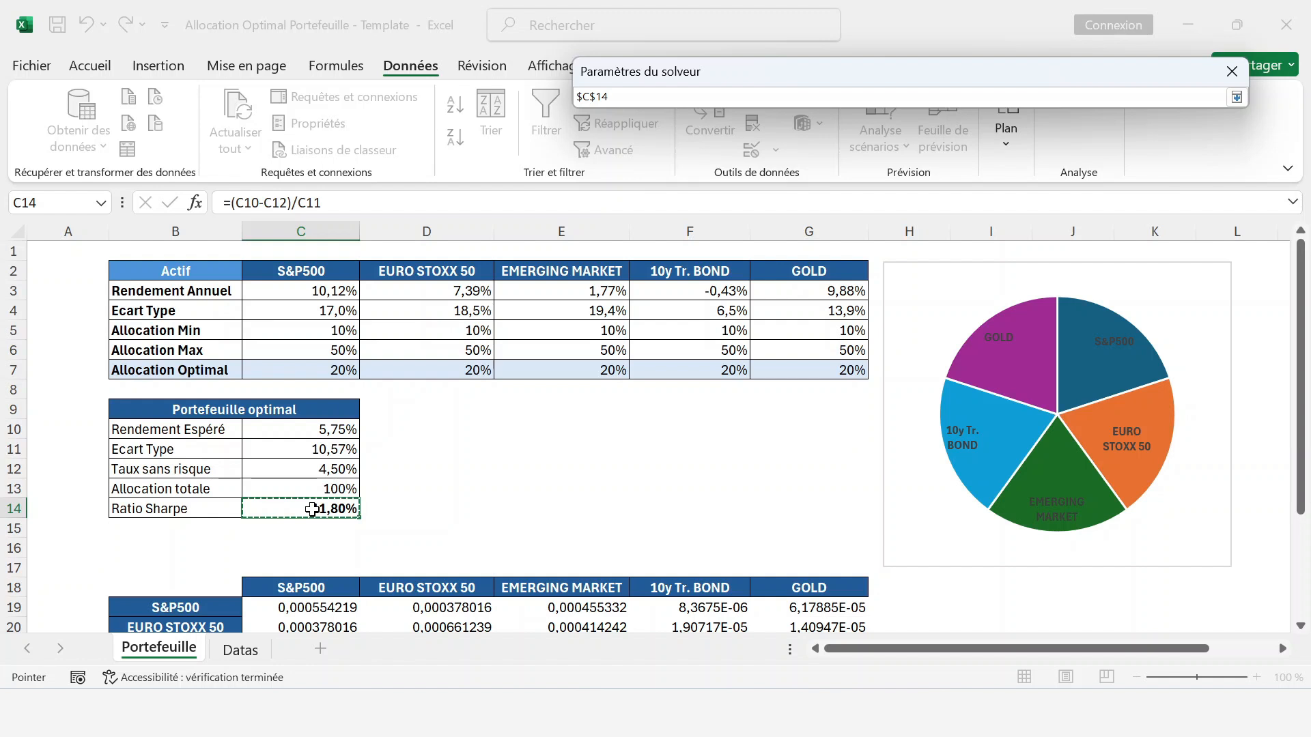
{"action": "key", "text": "Return"}
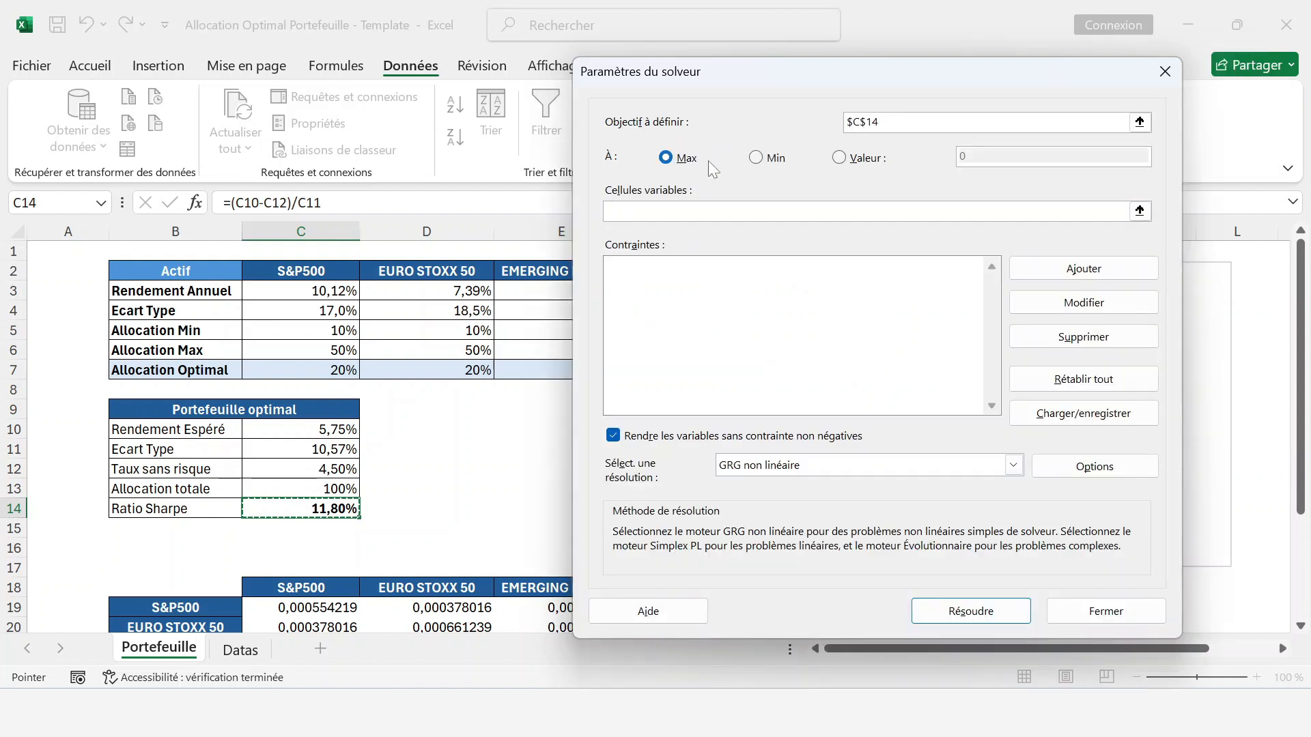
Step: Set the optimal allocations C7:G7 as the Solveur's variable cells
{"action": "left_click", "coordinate": [1125, 210]}
{"action": "left_click", "coordinate": [1138, 211]}
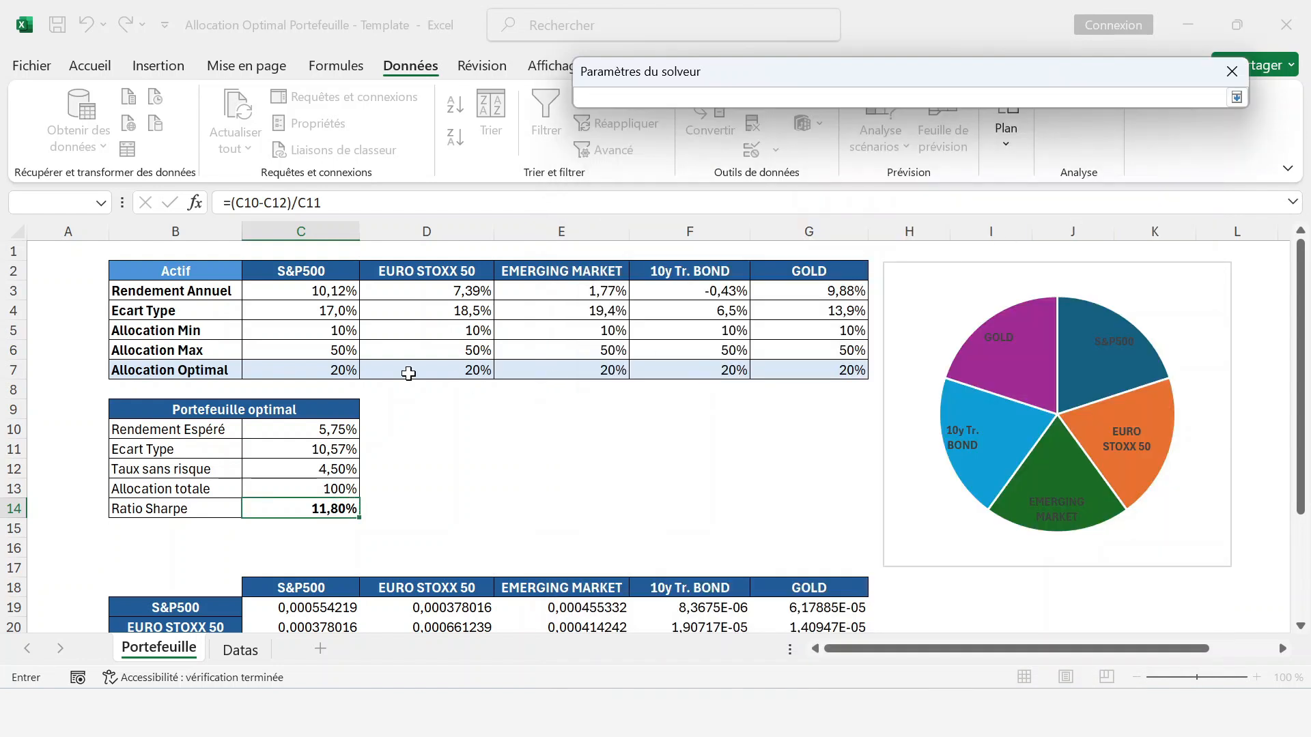
{"action": "left_click", "coordinate": [332, 371]}
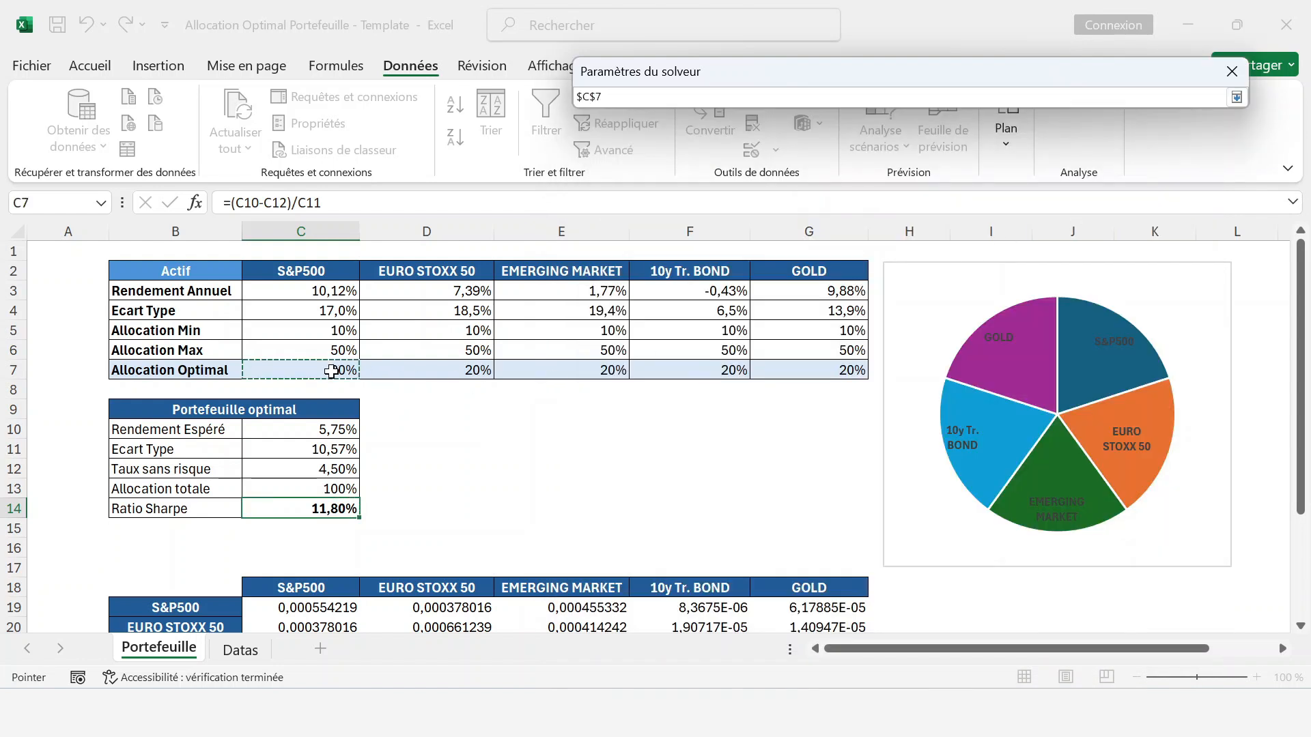
{"action": "key", "text": "shift+Right"}
{"action": "key", "text": "shift+Right"}
{"action": "key", "text": "shift+Right"}
{"action": "key", "text": "shift+Right"}
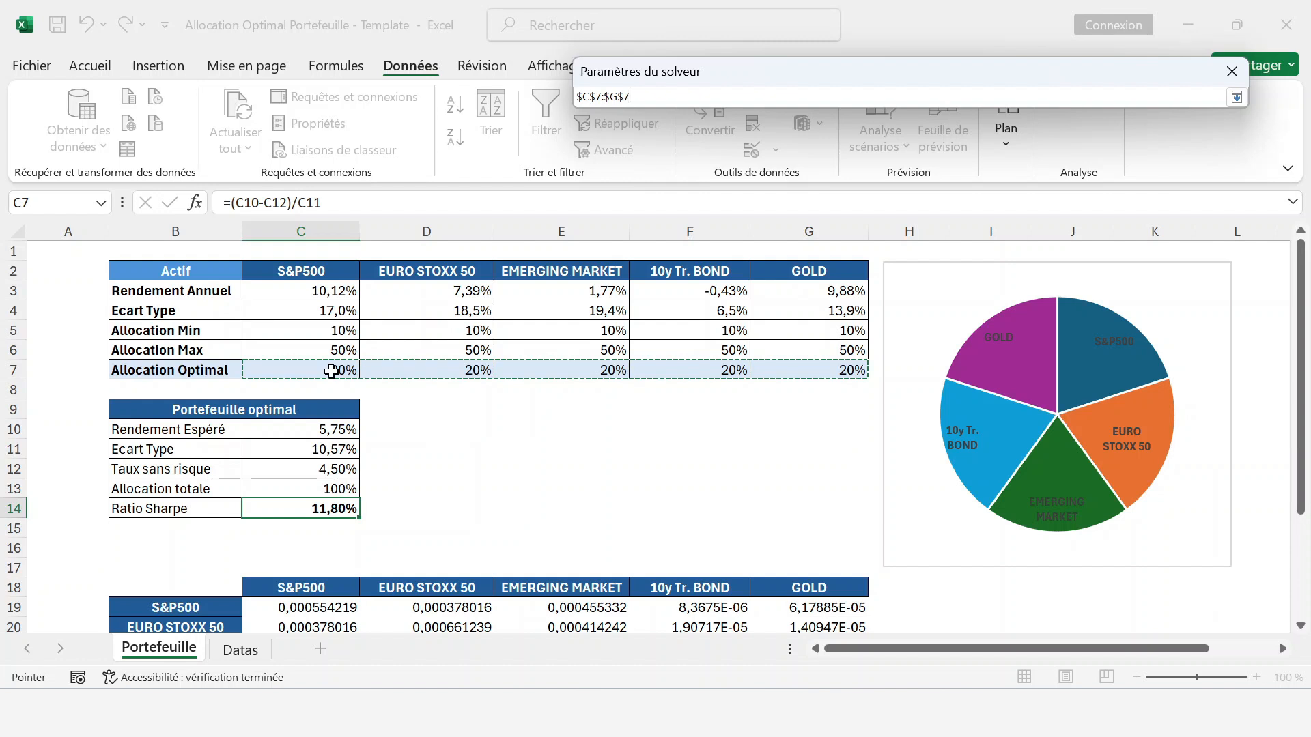
{"action": "key", "text": "Return"}
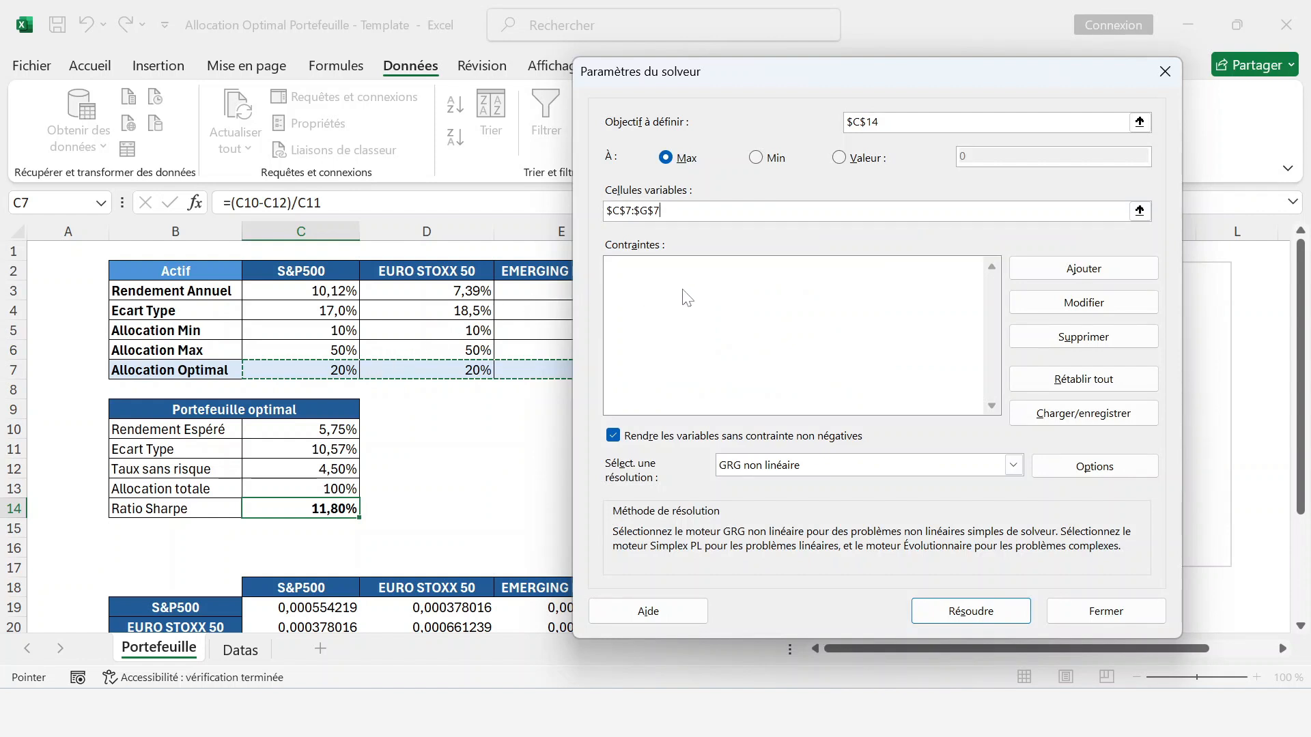
Step: Add a Solveur constraint requiring the total allocation in C13 to equal 1
{"action": "left_click", "coordinate": [1035, 273]}
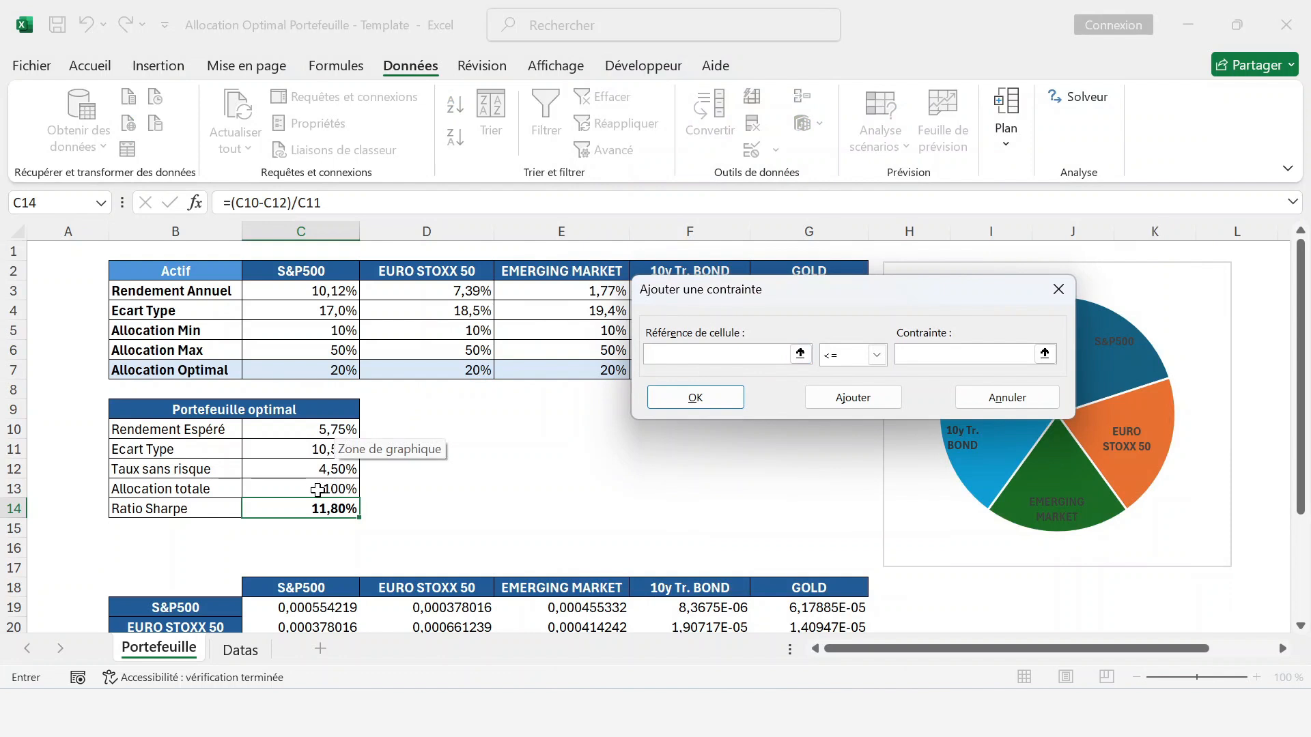
{"action": "left_click", "coordinate": [318, 491]}
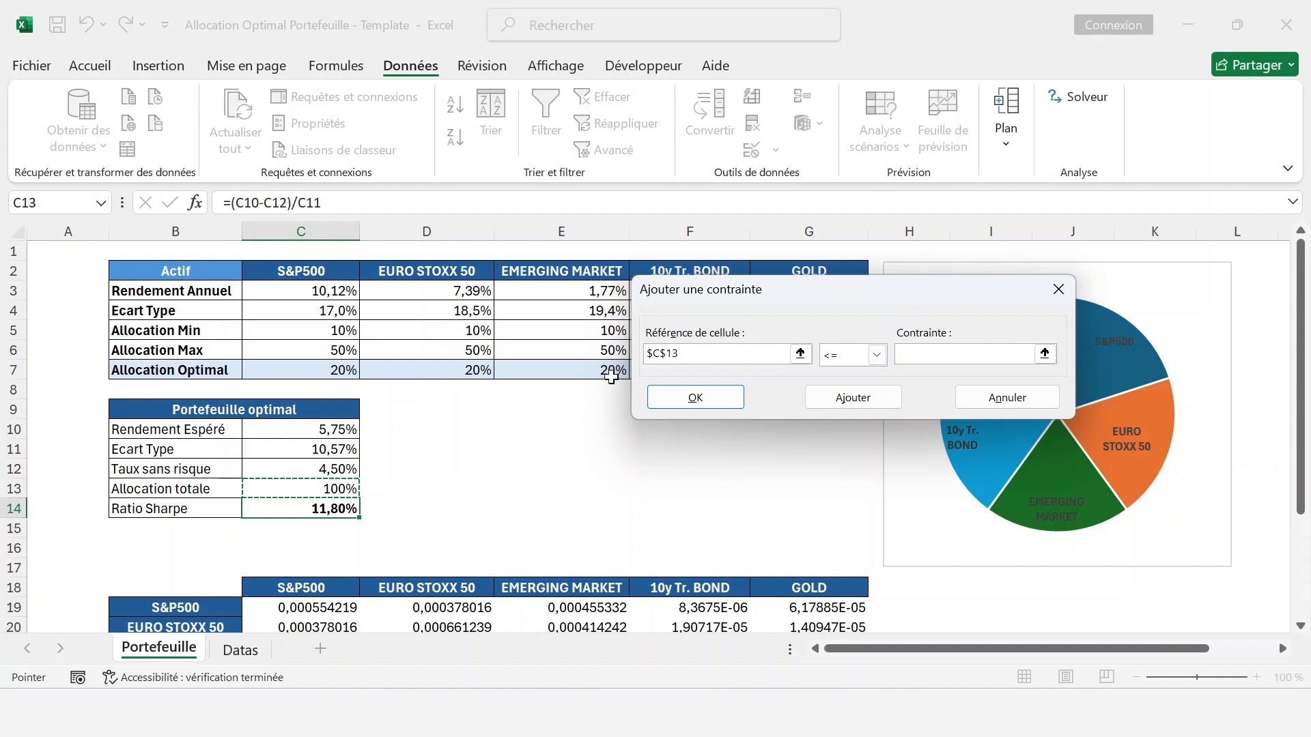
{"action": "left_click", "coordinate": [877, 358]}
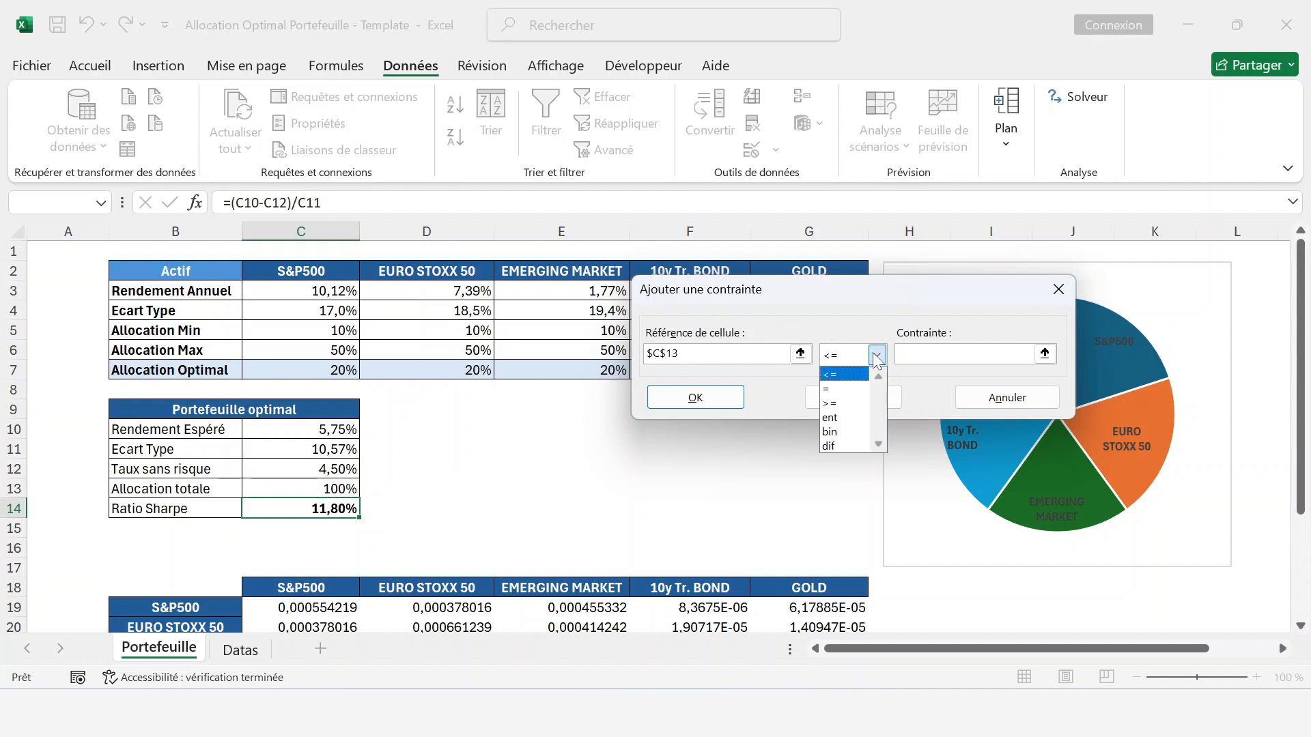
{"action": "left_click", "coordinate": [858, 389]}
{"action": "left_click", "coordinate": [956, 353]}
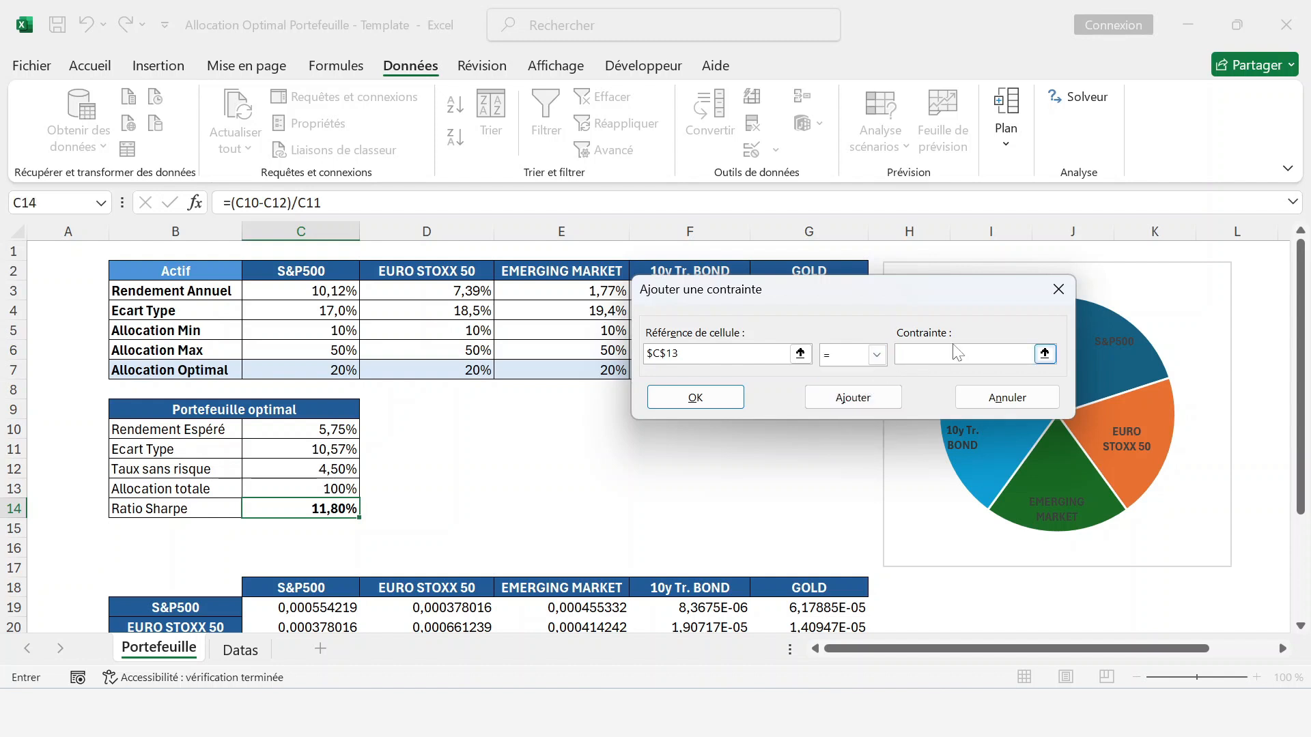
{"action": "type", "text": "1"}
{"action": "left_click", "coordinate": [850, 403]}
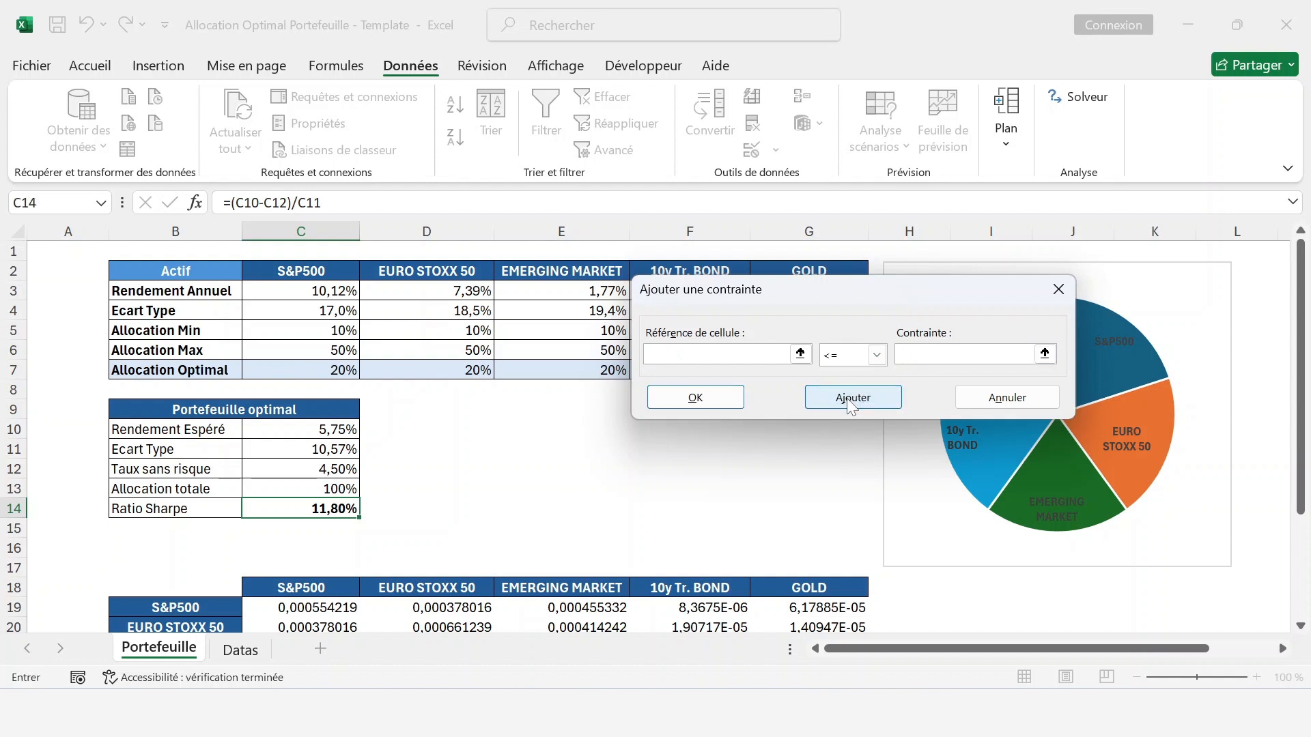
Step: Set the optimal allocations C7:G7 as the cell reference of the second constraint
{"action": "left_click", "coordinate": [800, 353]}
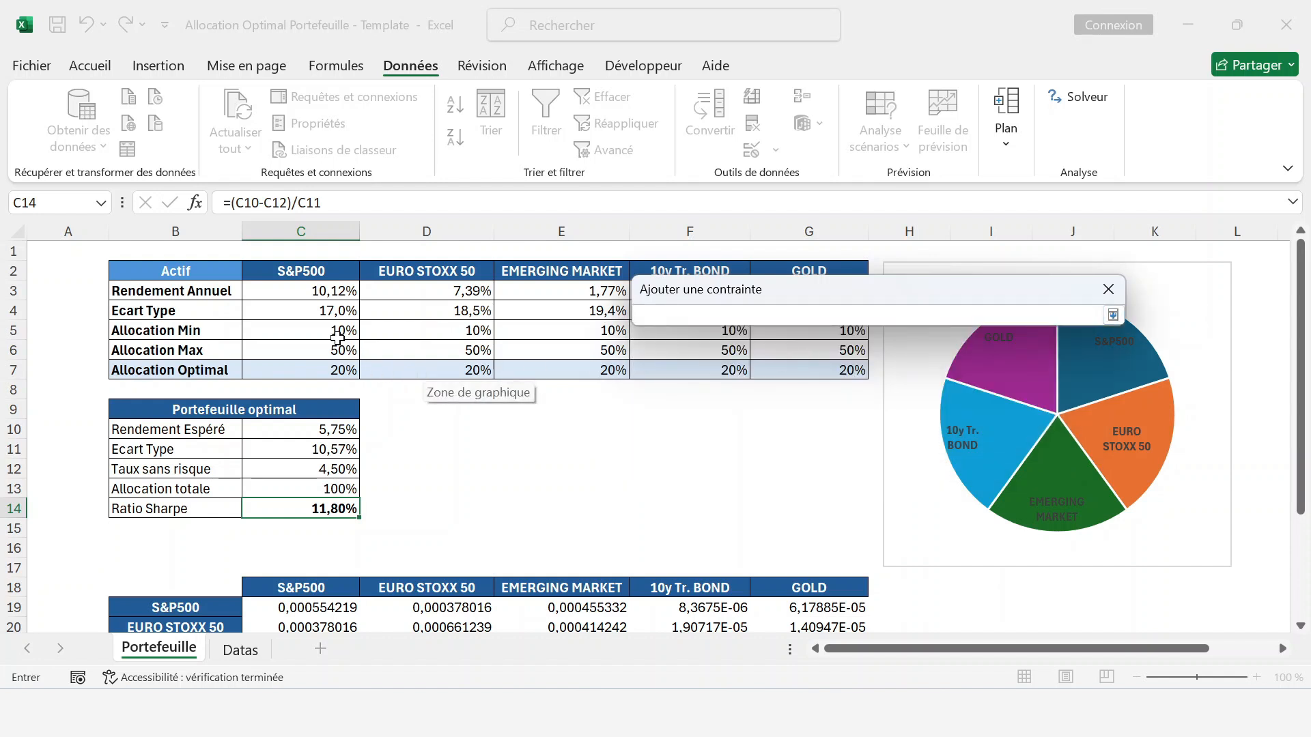
{"action": "left_click", "coordinate": [331, 332]}
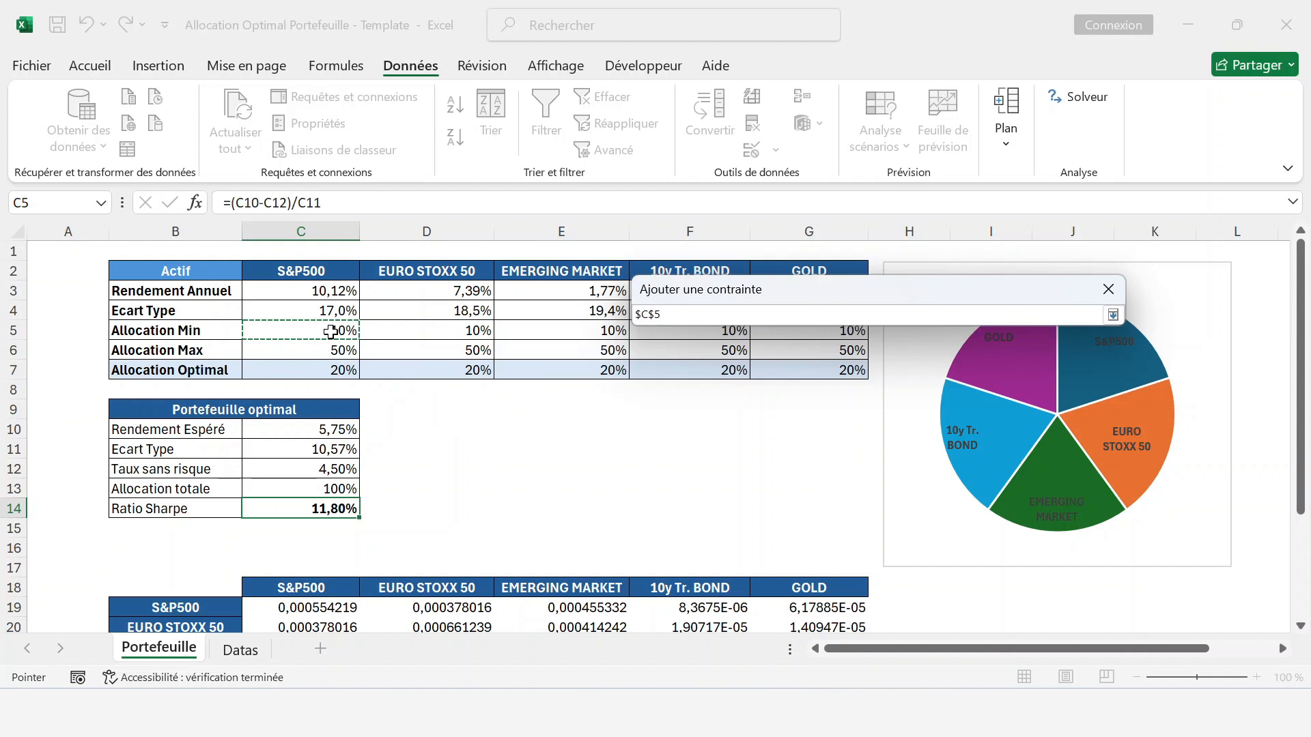
{"action": "key", "text": "Down"}
{"action": "key", "text": "Down"}
{"action": "key", "text": "shift+Right"}
{"action": "key", "text": "shift+Right"}
{"action": "key", "text": "shift+Right"}
{"action": "key", "text": "shift+Right"}
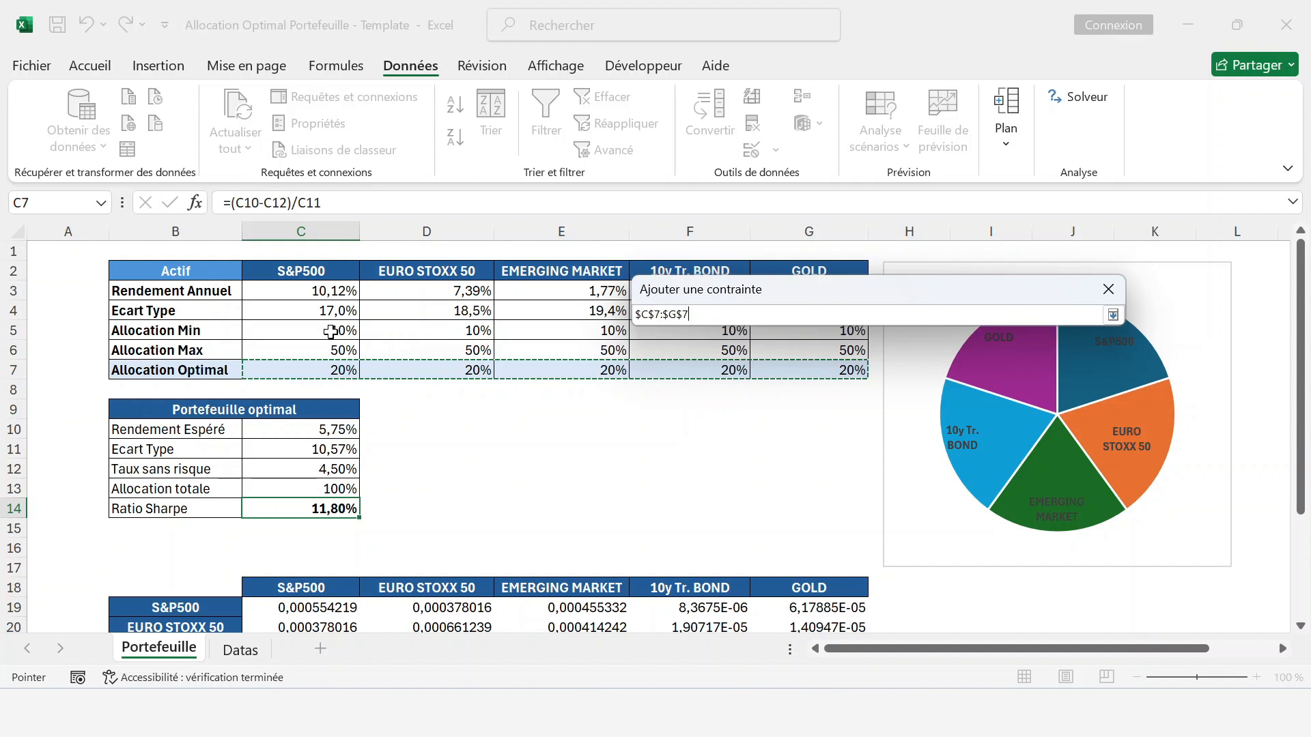
{"action": "key", "text": "Return"}
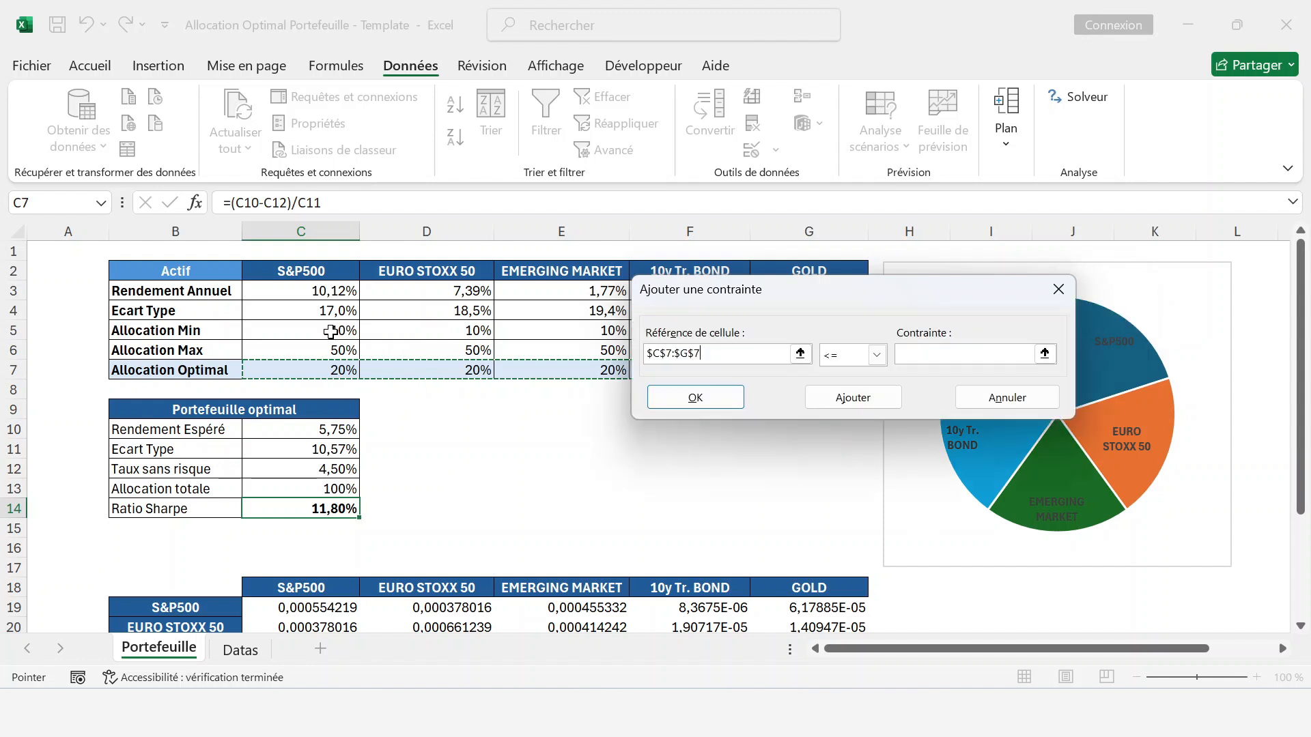
Step: Complete the constraint with >= against the minimum allocations C5:G5 and add it to the Solveur
{"action": "left_click", "coordinate": [876, 355]}
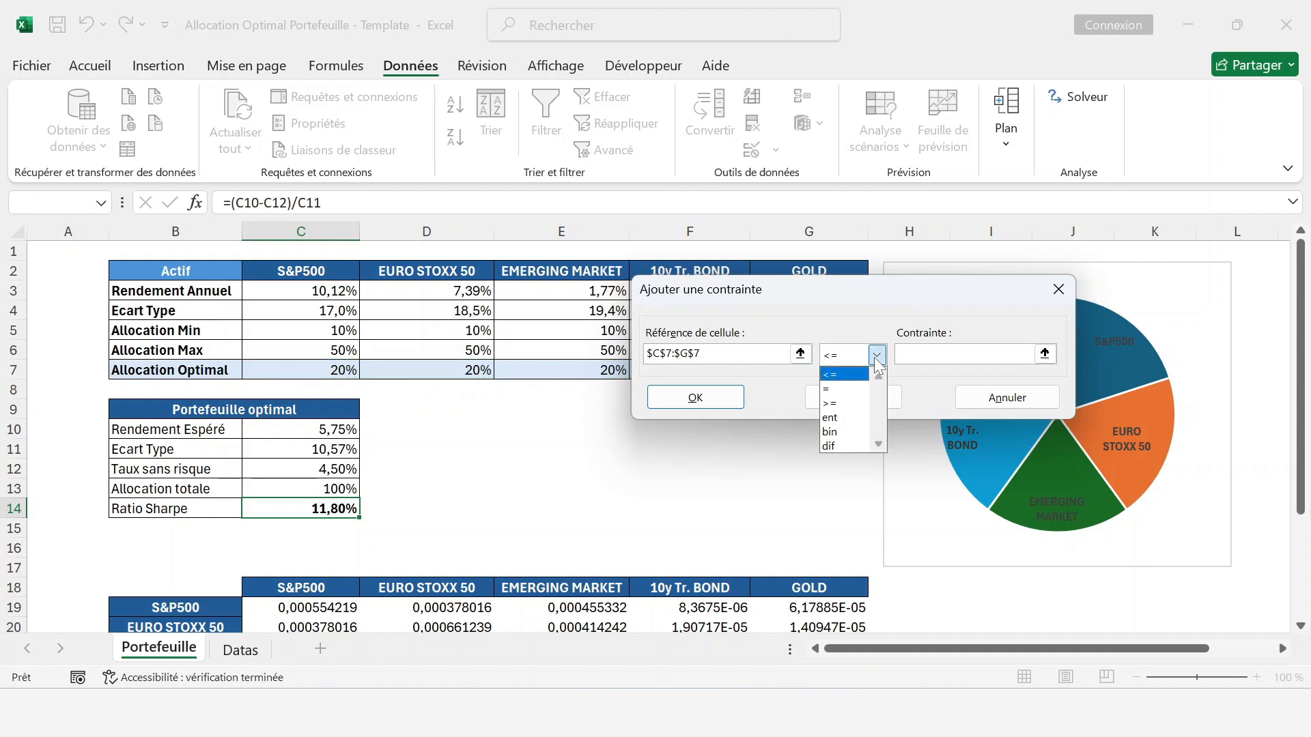
{"action": "left_click", "coordinate": [846, 403]}
{"action": "left_click", "coordinate": [1044, 352]}
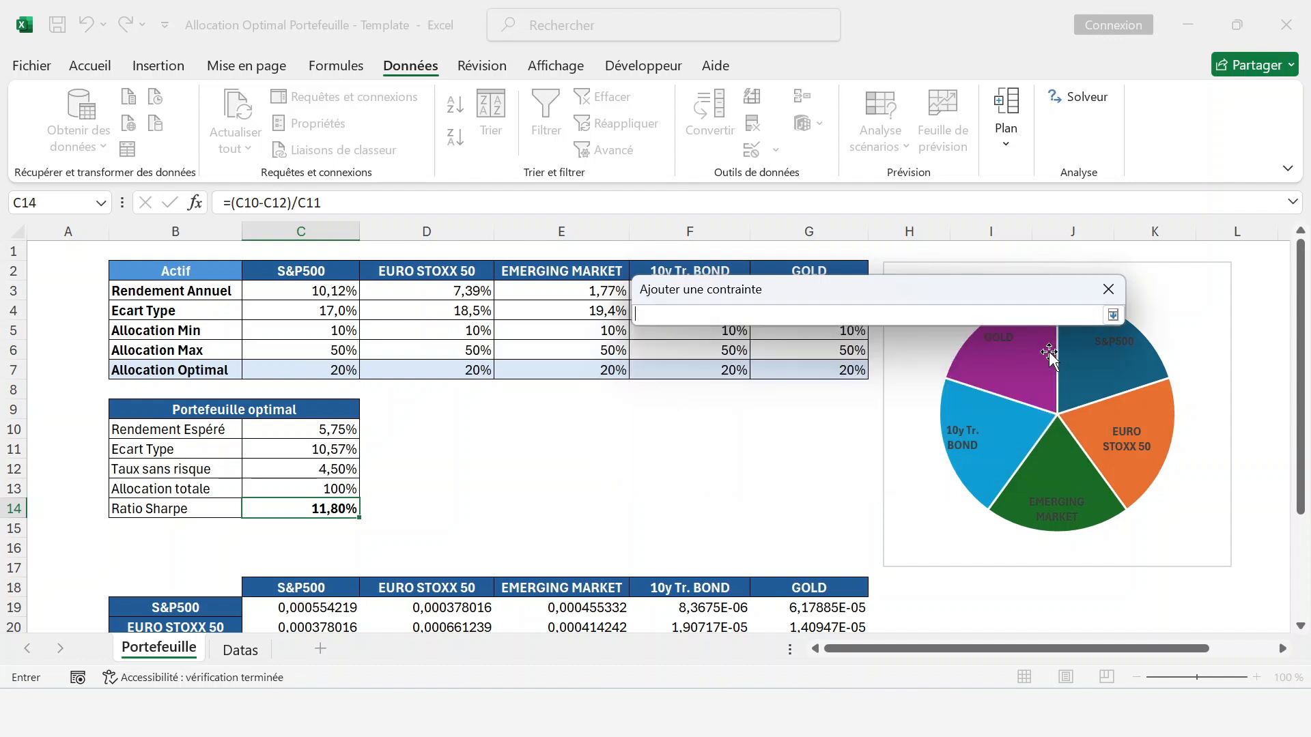
{"action": "left_click", "coordinate": [345, 334]}
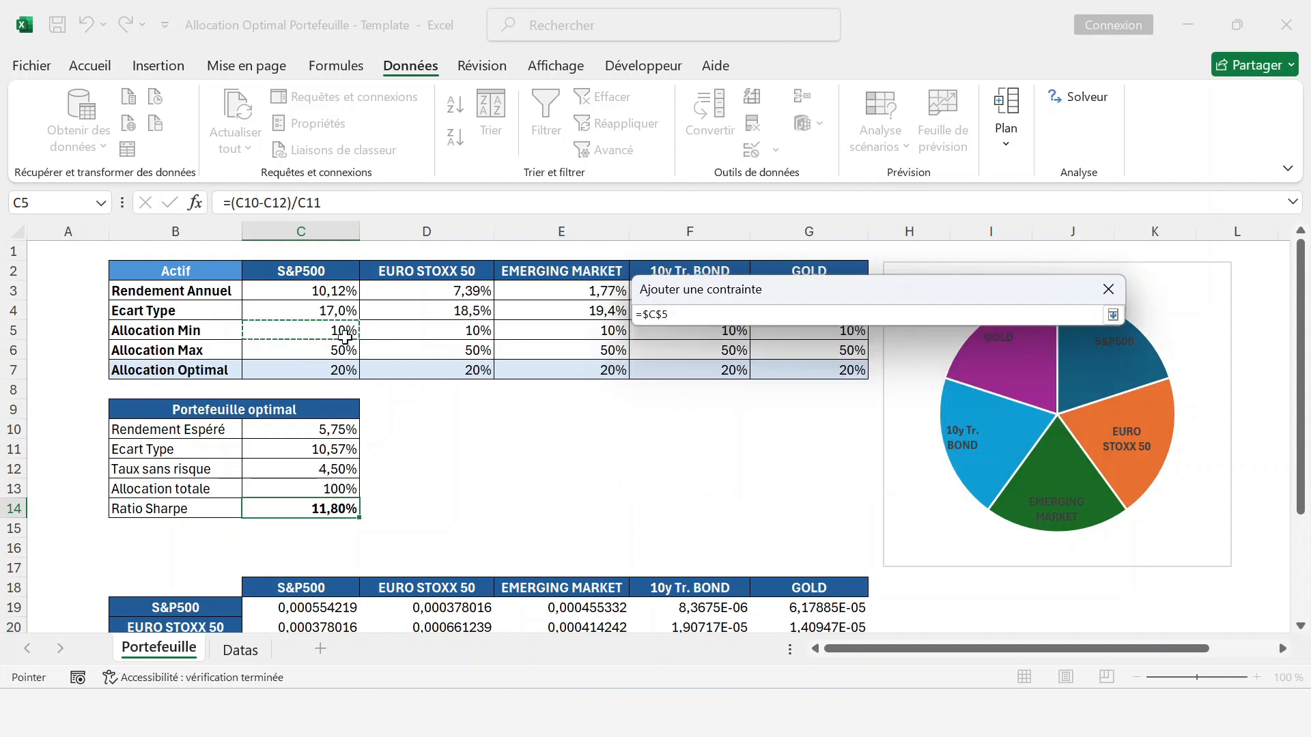
{"action": "key", "text": "shift+Right"}
{"action": "key", "text": "shift+Right"}
{"action": "key", "text": "shift+Right"}
{"action": "key", "text": "shift+Right"}
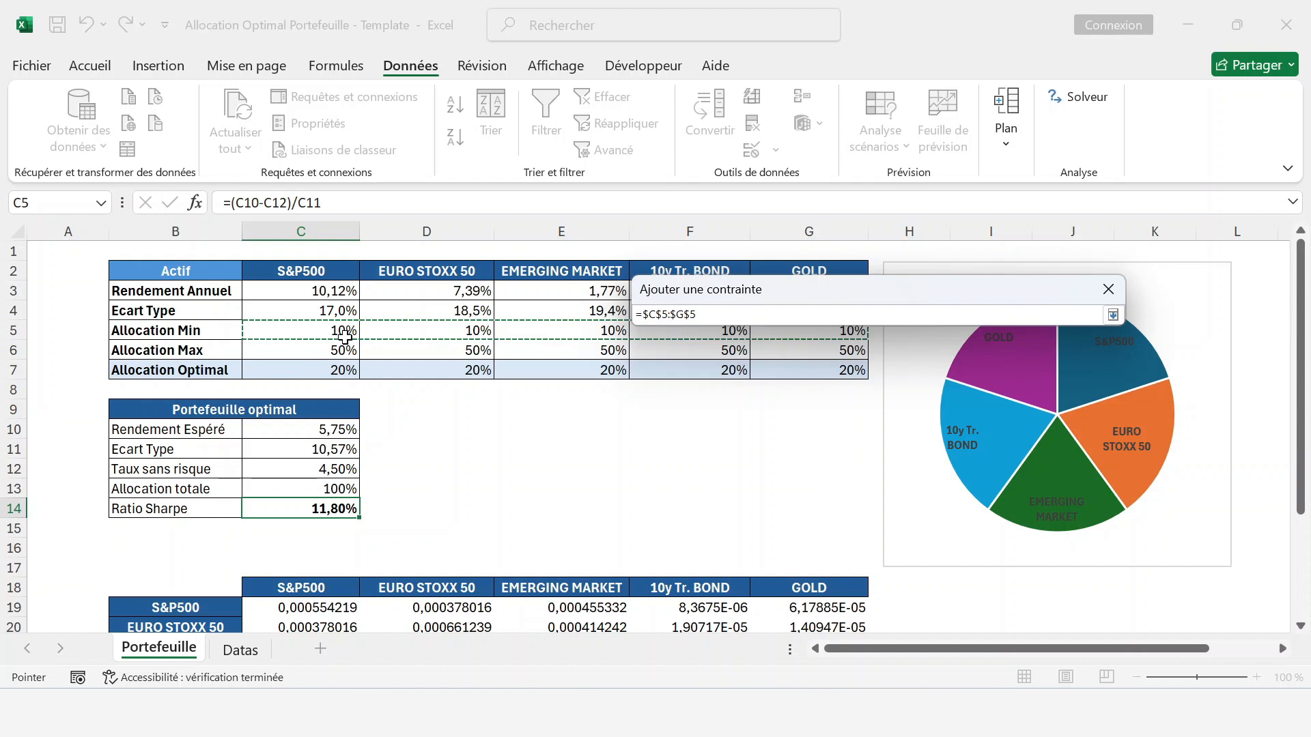
{"action": "key", "text": "Return"}
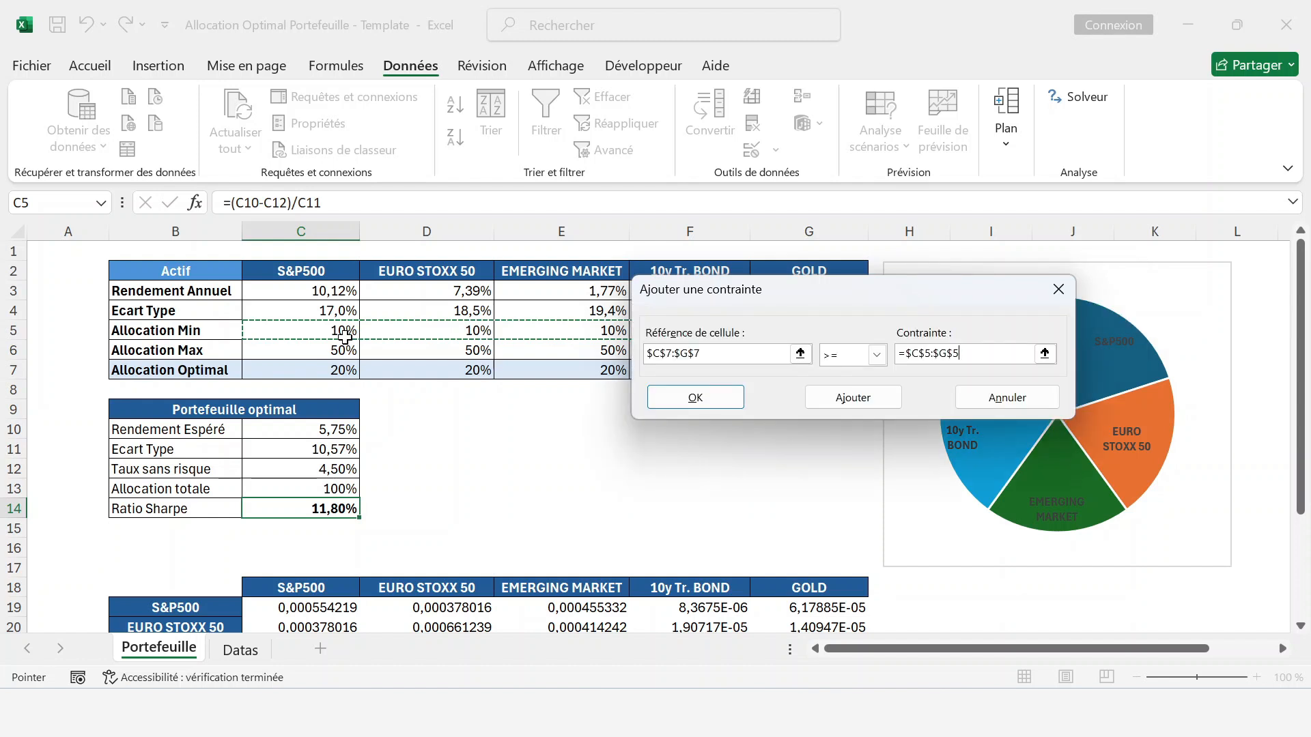
{"action": "left_click", "coordinate": [834, 405]}
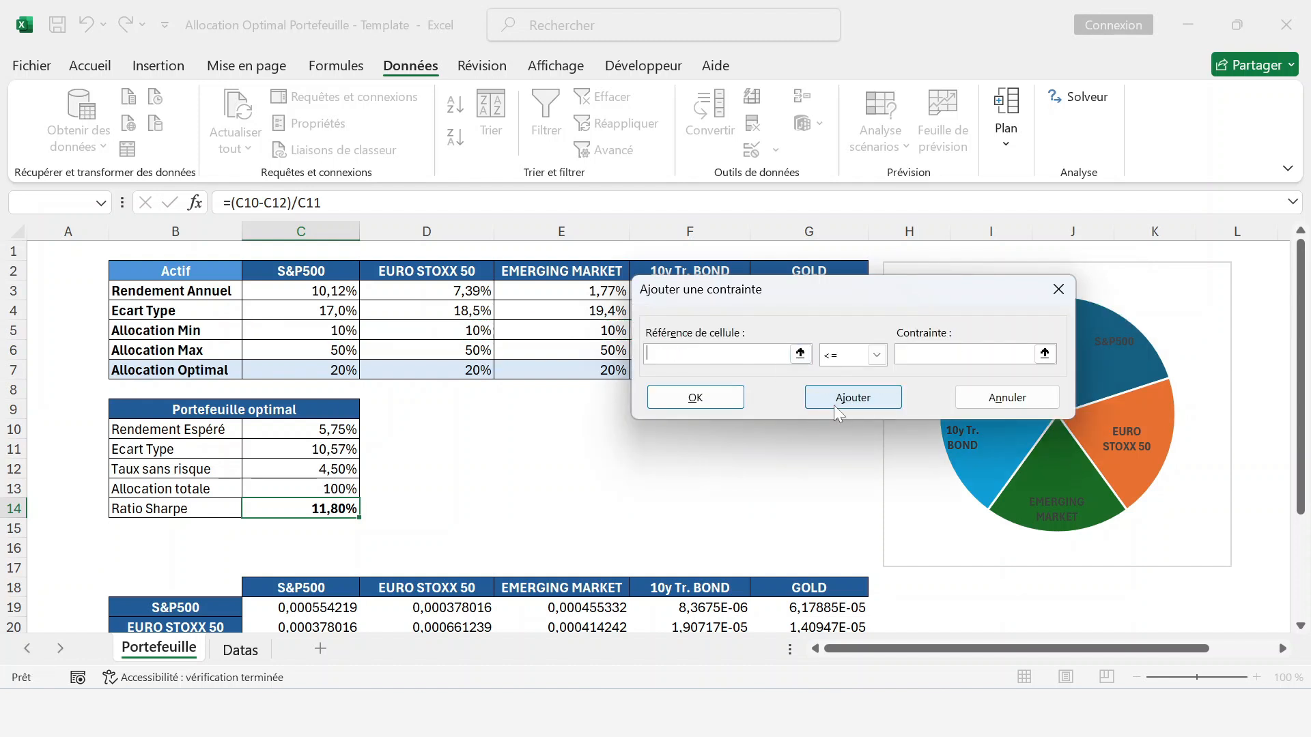
Step: Add a final constraint keeping the optimal allocations C7:G7 <= the maximum allocations C6:G6, and return to the Solveur parameters
{"action": "left_click", "coordinate": [800, 353]}
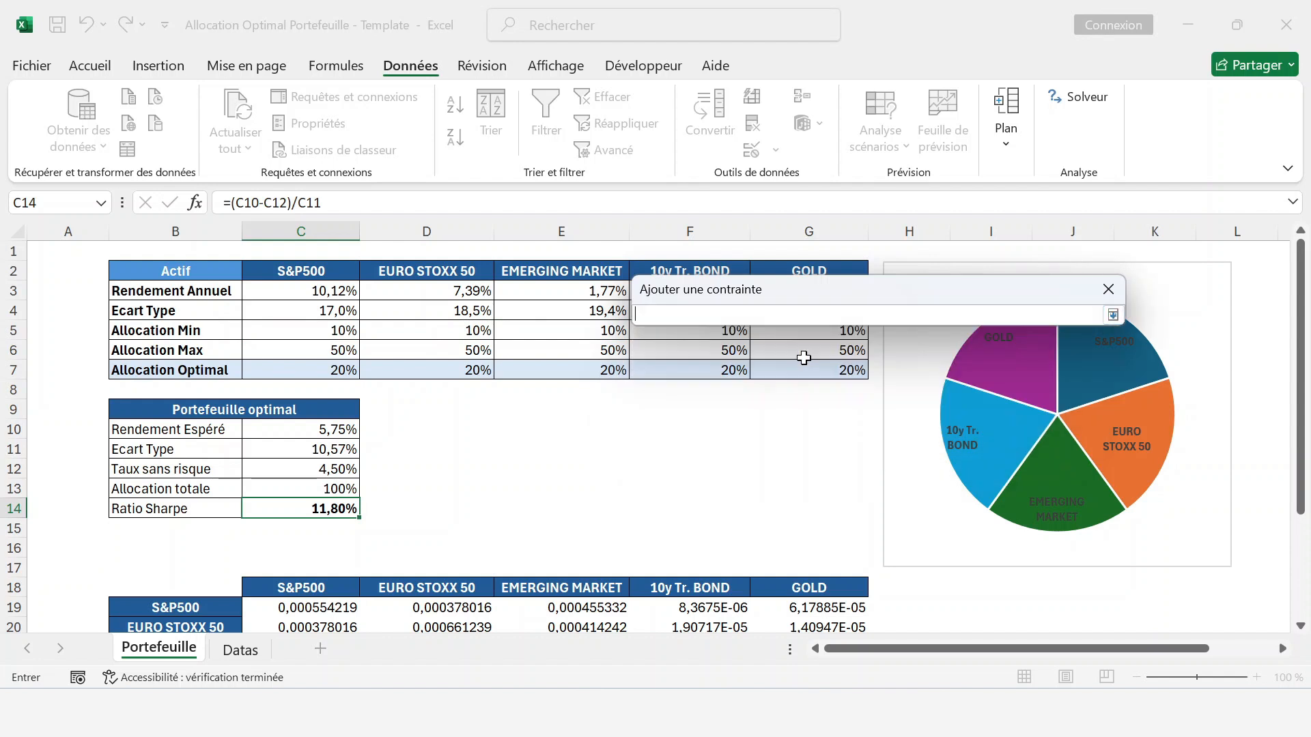
{"action": "left_click", "coordinate": [304, 370]}
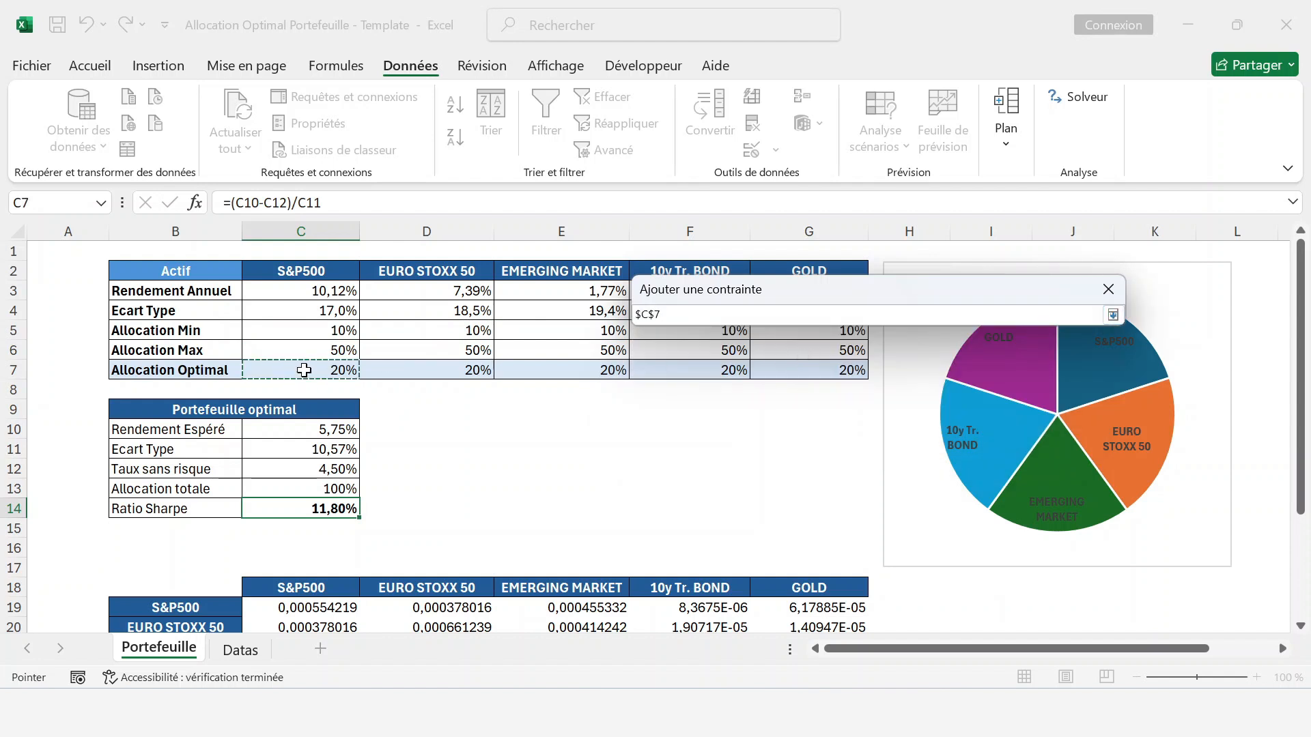
{"action": "key", "text": "ctrl+shift+Right"}
{"action": "key", "text": "Return"}
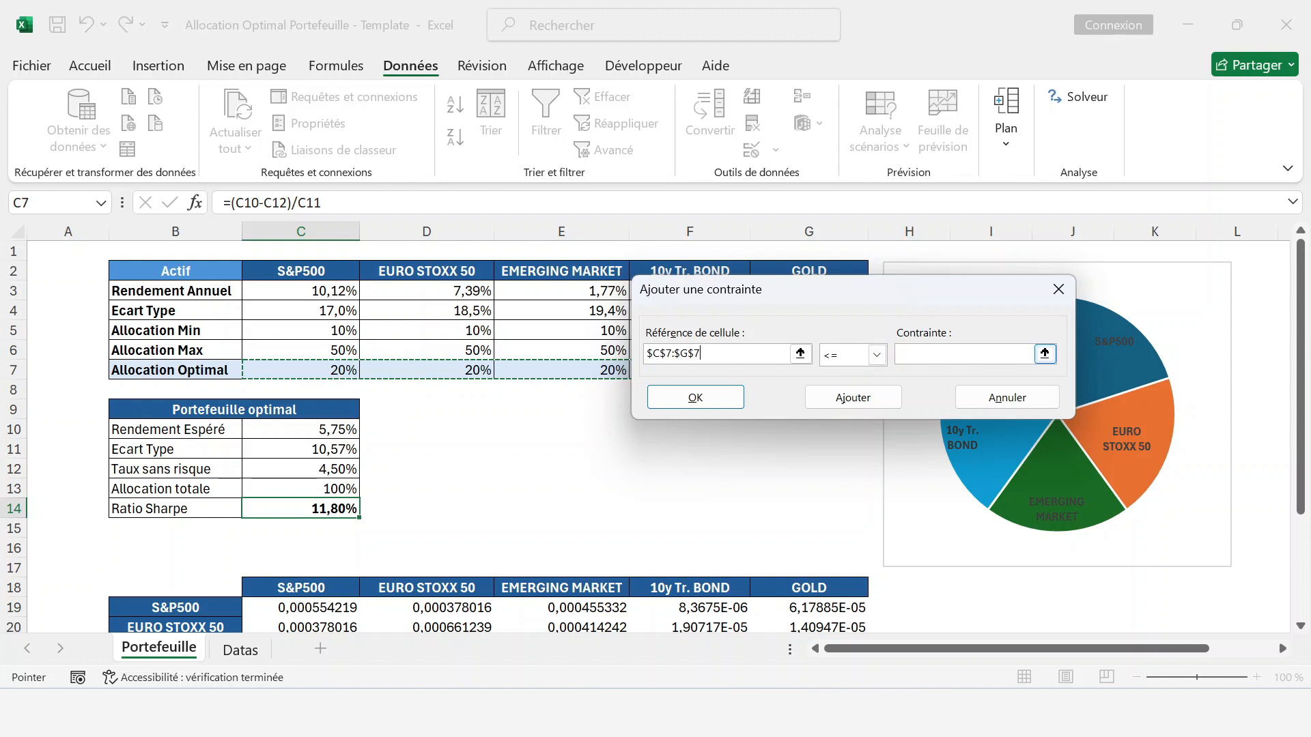
{"action": "left_click", "coordinate": [1047, 356]}
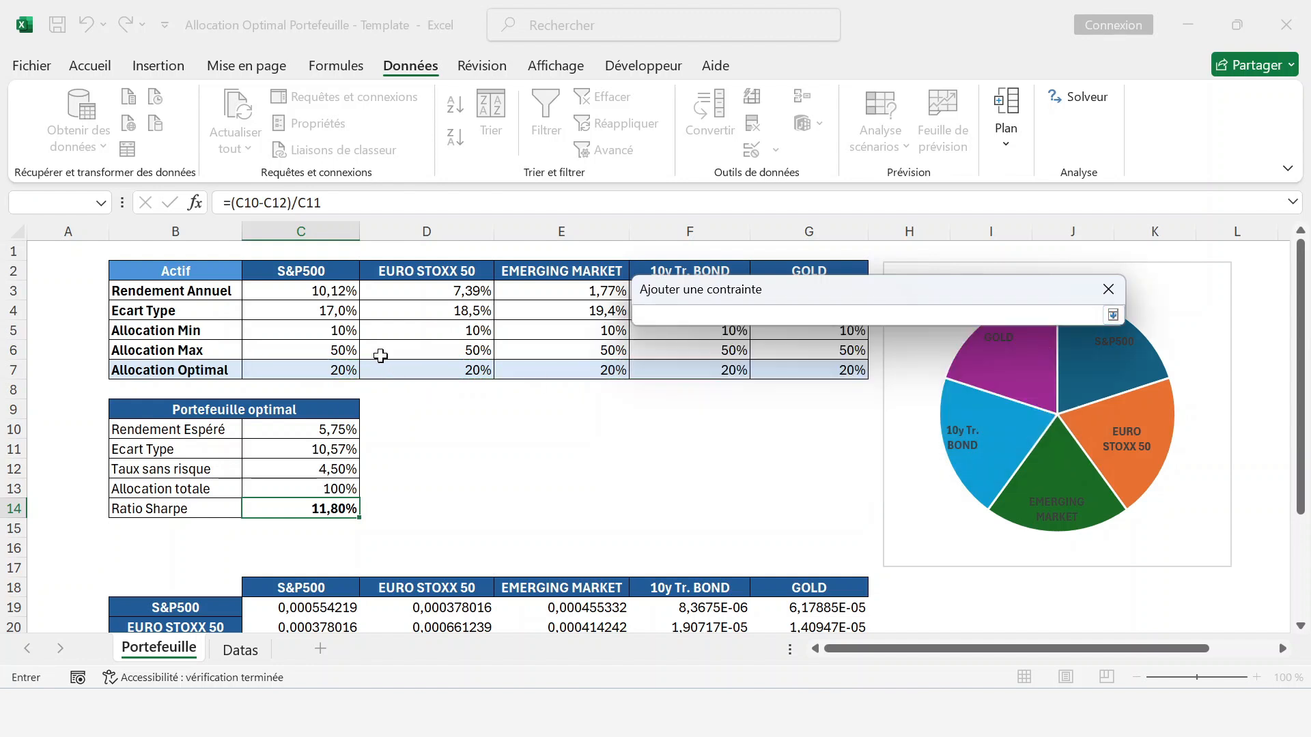
{"action": "left_click", "coordinate": [334, 348]}
{"action": "key", "text": "shift+Right"}
{"action": "key", "text": "shift+Right"}
{"action": "key", "text": "shift+Right"}
{"action": "key", "text": "shift+Right"}
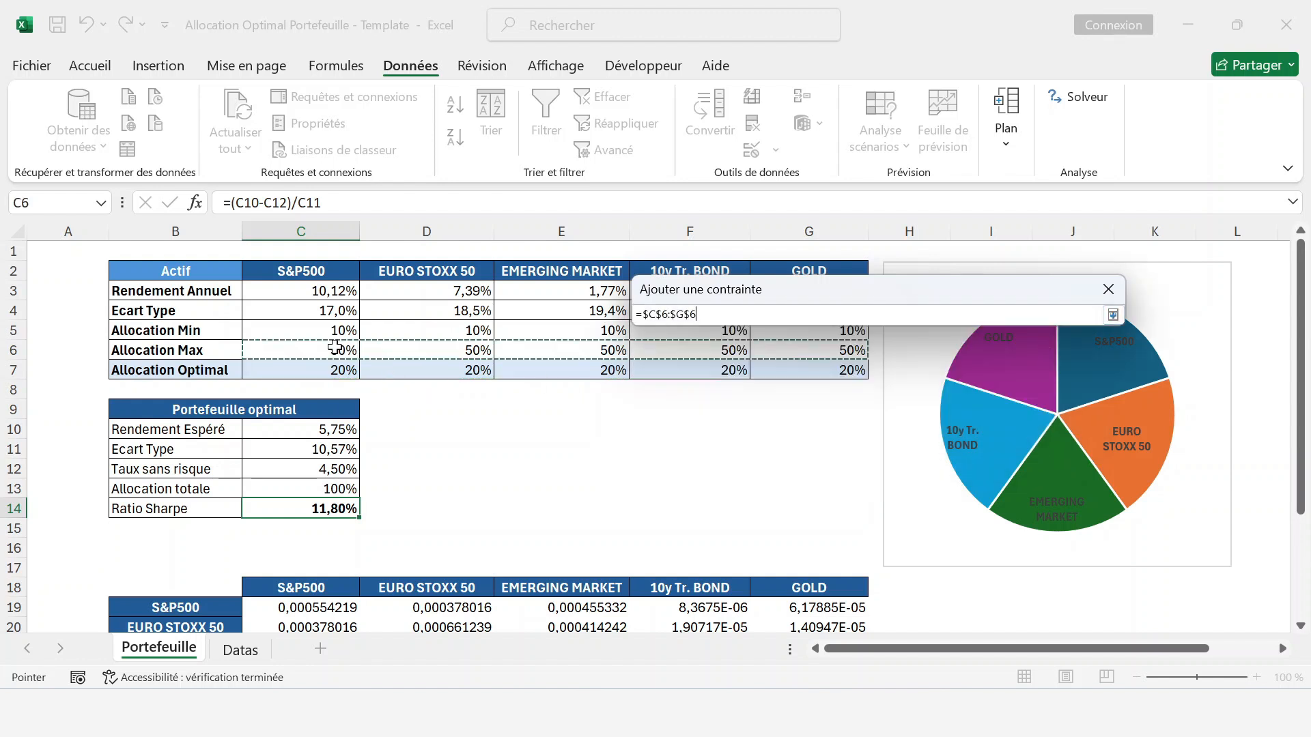
{"action": "key", "text": "Return"}
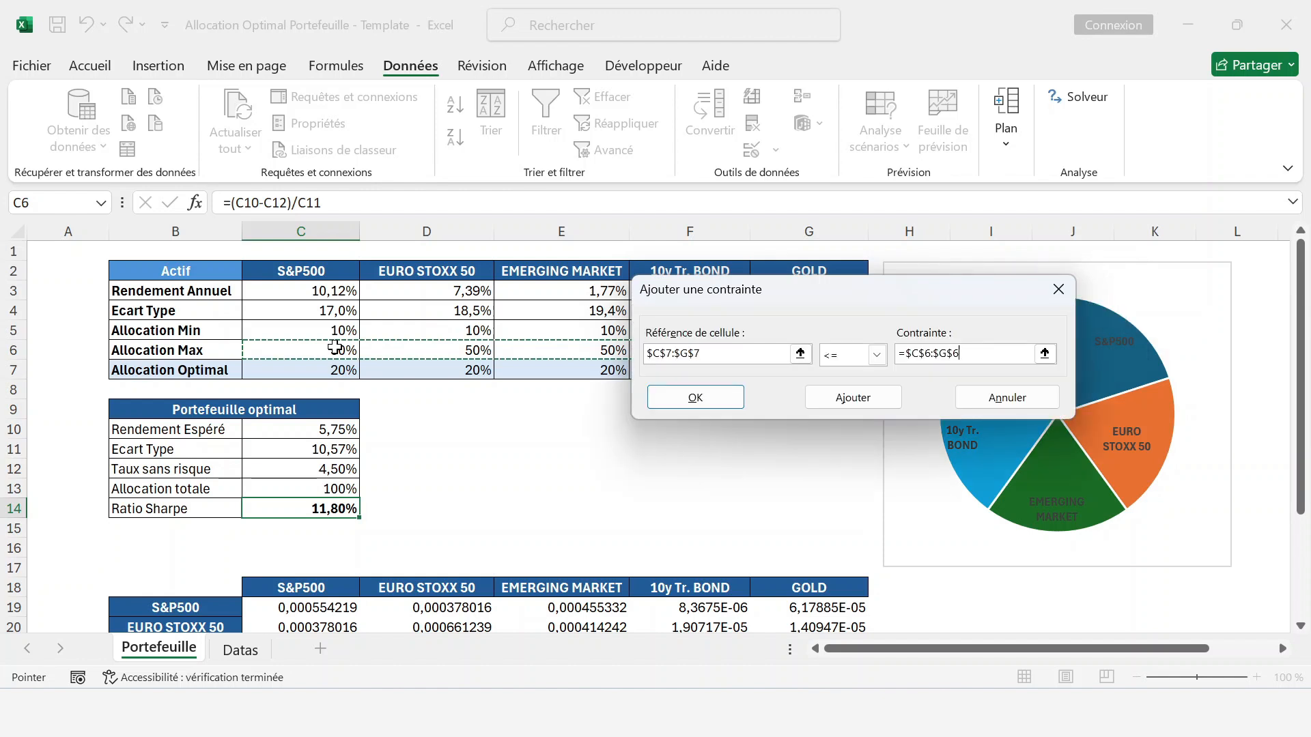
{"action": "key", "text": "Return"}
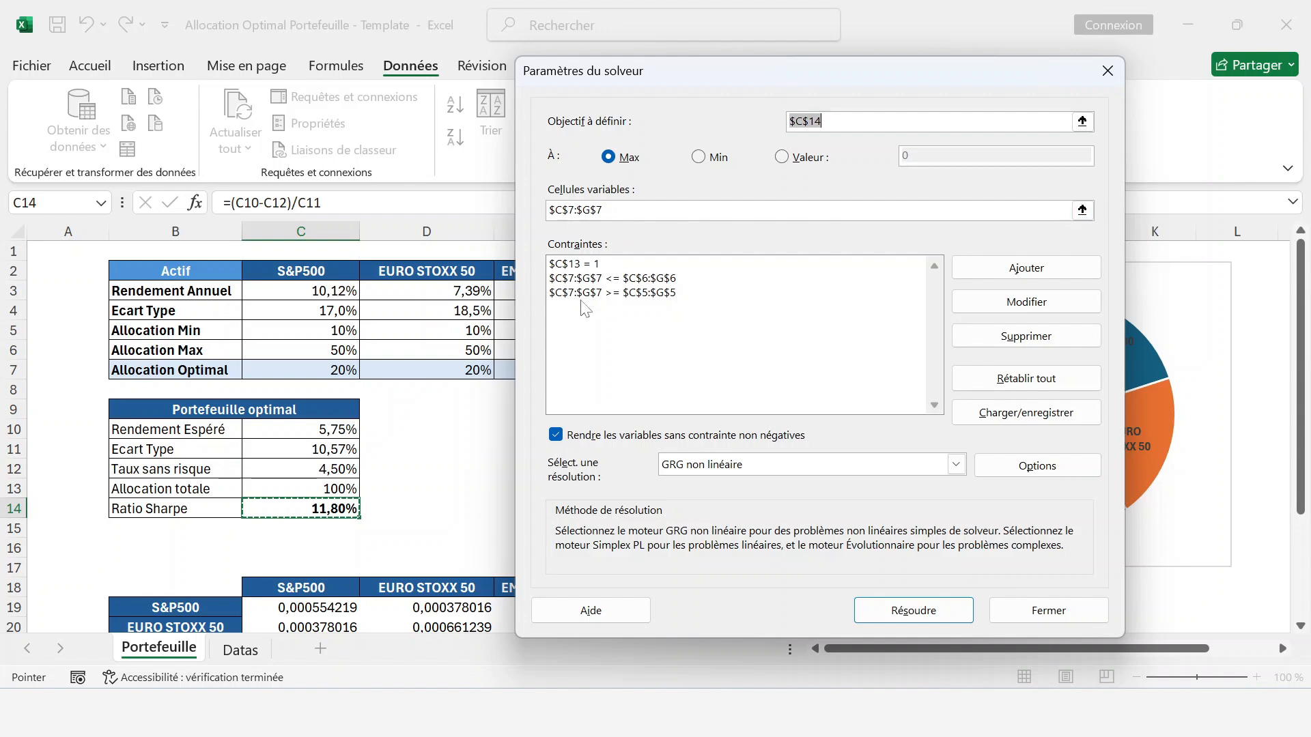
Step: Solve the Sharpe ratio maximisation and keep the Solveur solution
{"action": "left_click", "coordinate": [912, 609]}
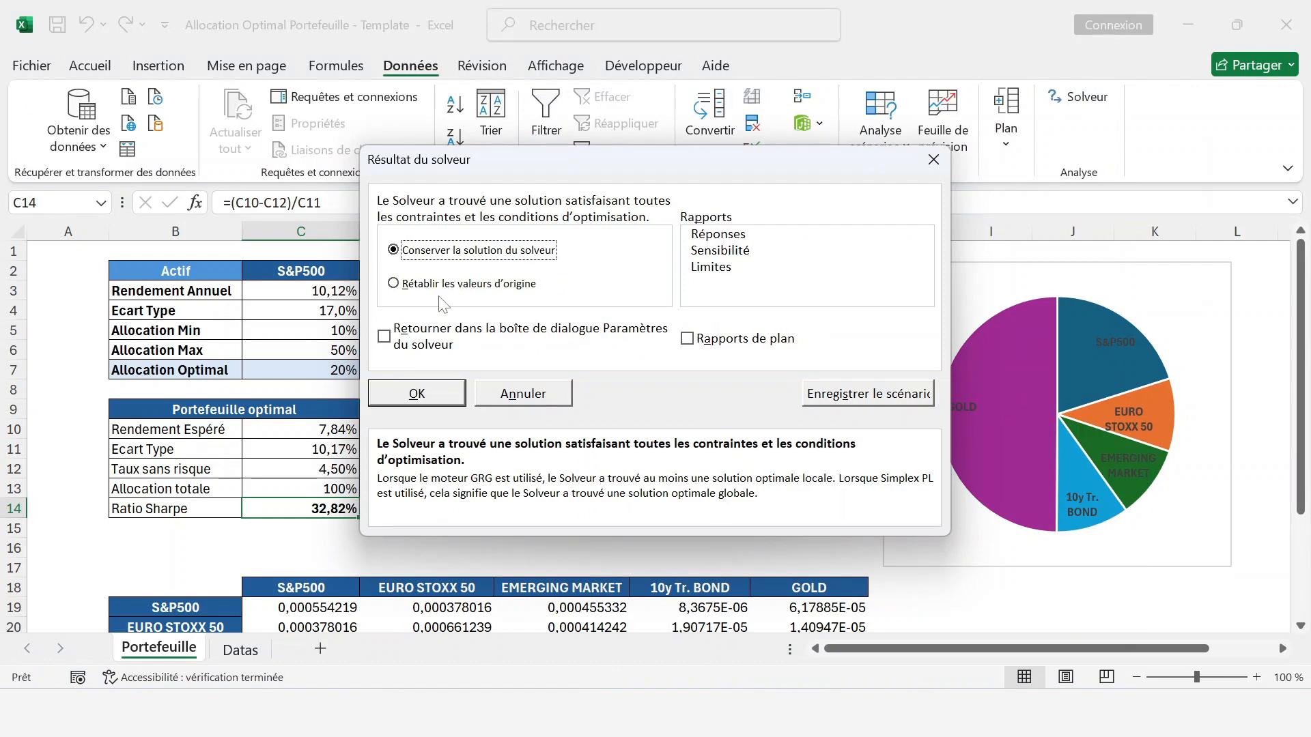
{"action": "left_click", "coordinate": [419, 394]}
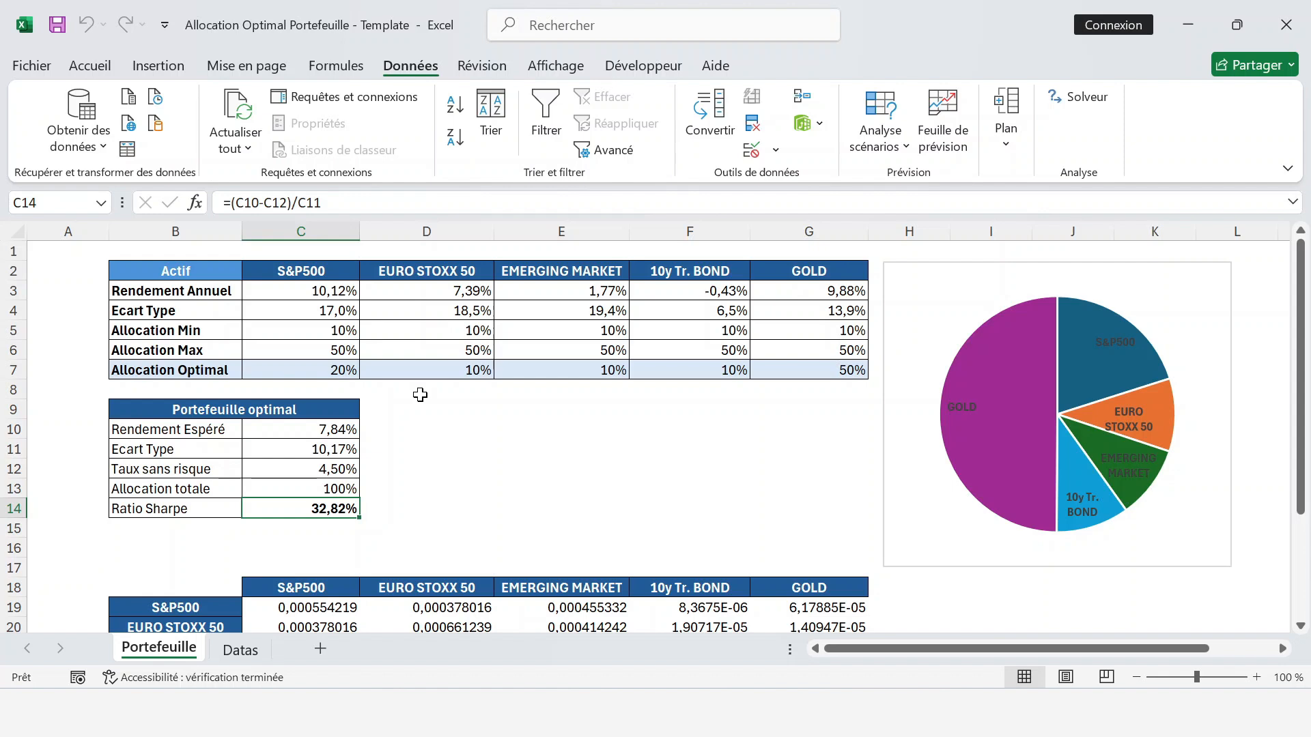
Step: Set the minimum allocation of the S&P500 in C5 to 25%
{"action": "scroll", "coordinate": [435, 474], "scroll_direction": "down", "scroll_amount": 1}
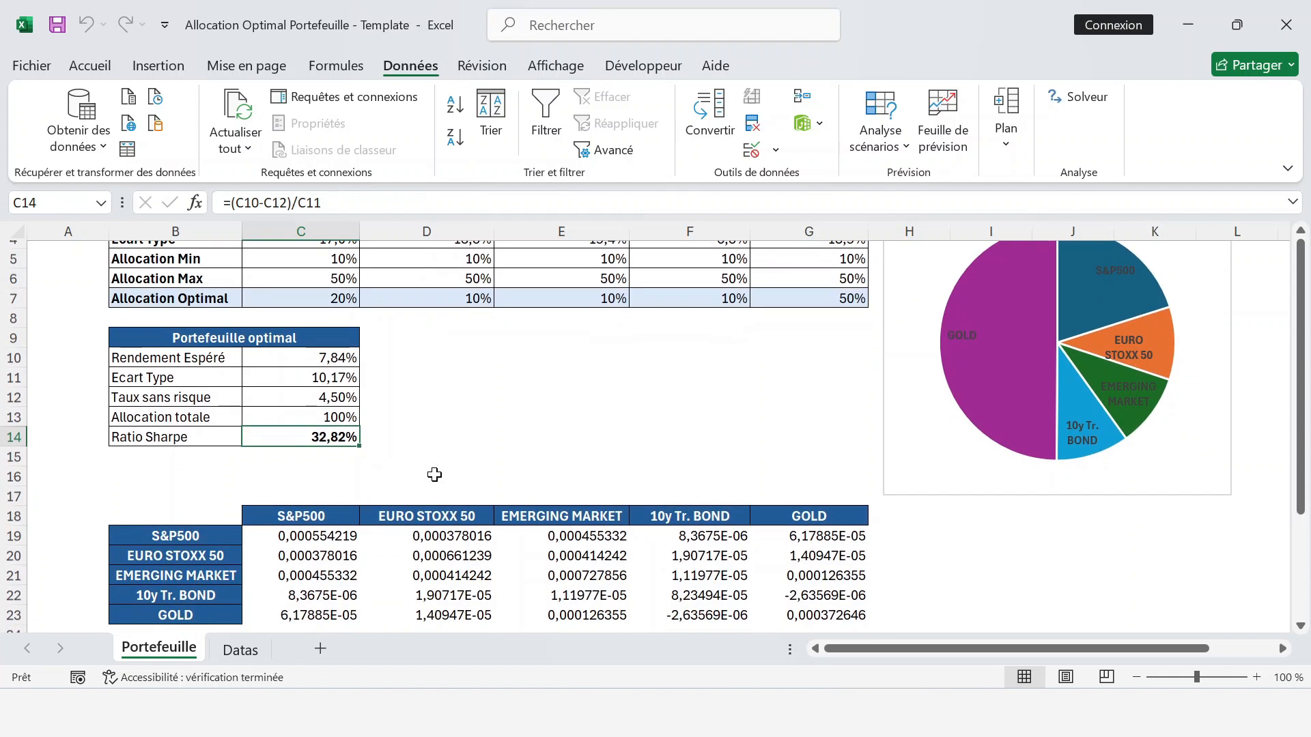
{"action": "scroll", "coordinate": [435, 474], "scroll_direction": "up", "scroll_amount": 1}
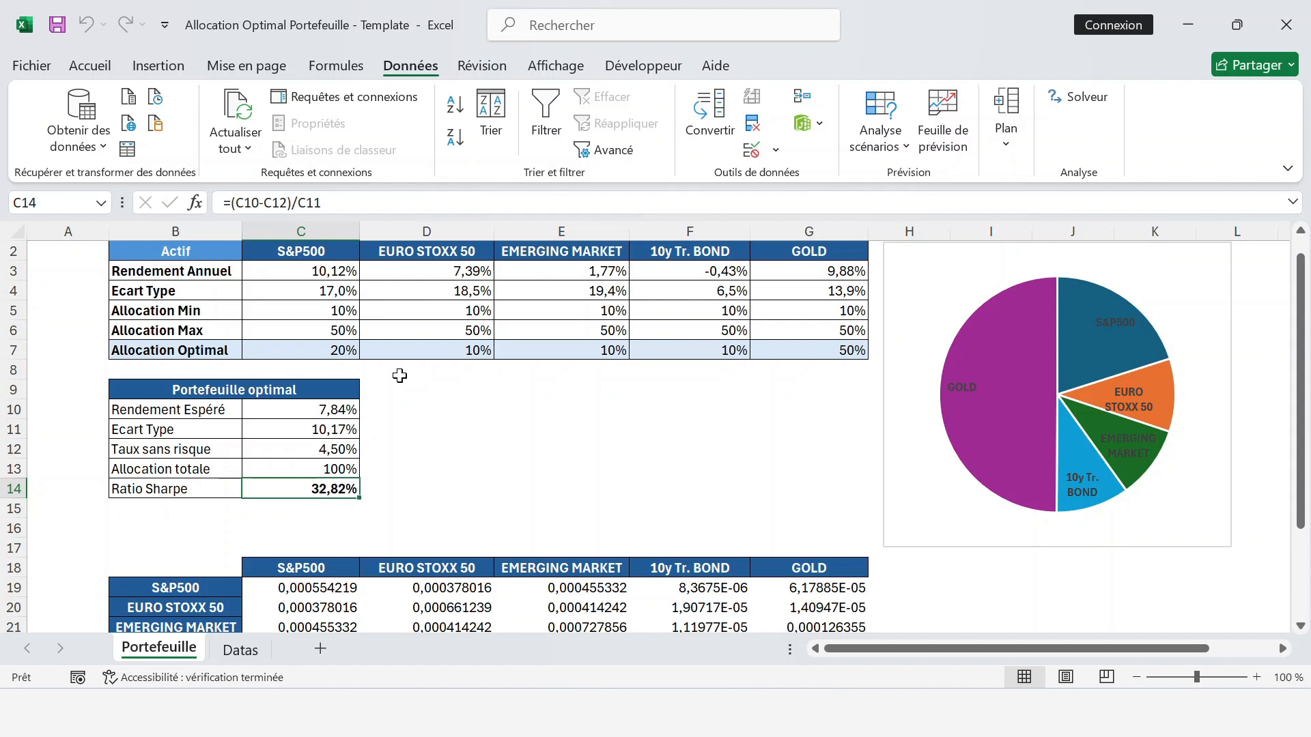
{"action": "scroll", "coordinate": [400, 376], "scroll_direction": "up", "scroll_amount": 1}
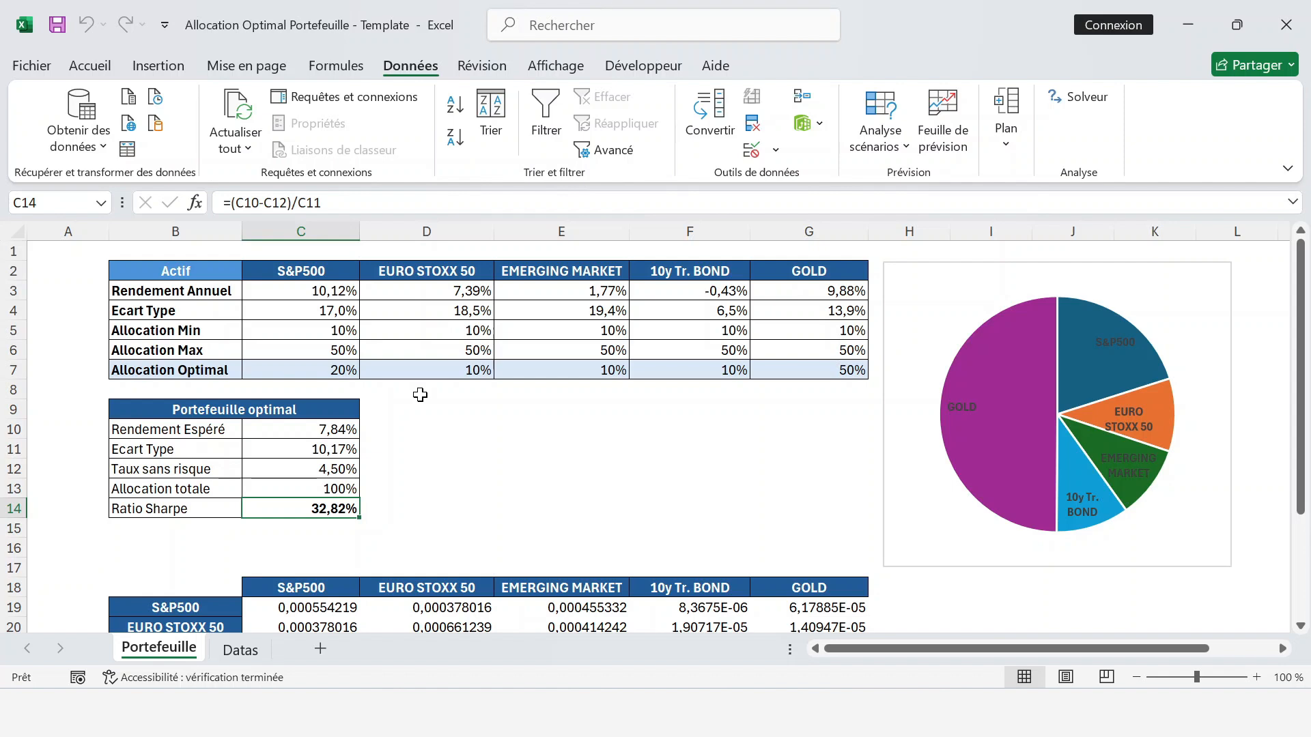
{"action": "scroll", "coordinate": [434, 475], "scroll_direction": "down", "scroll_amount": 2}
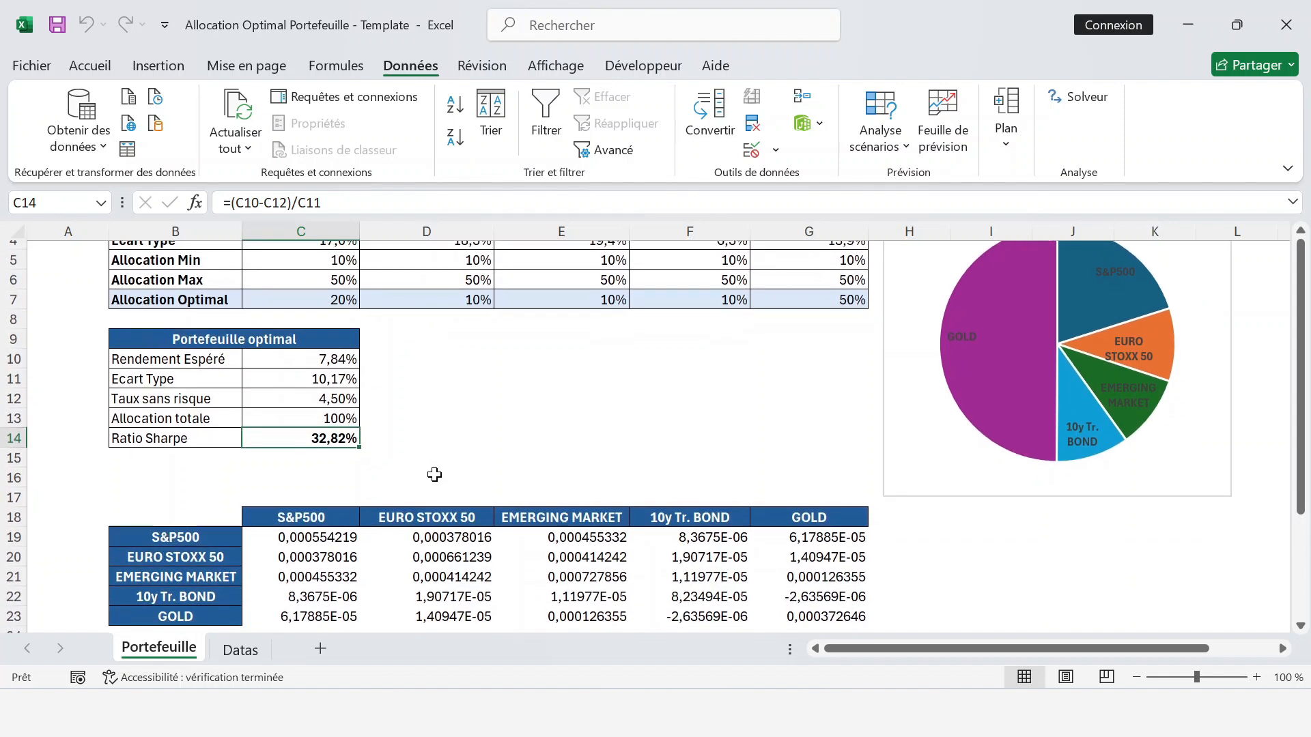
{"action": "scroll", "coordinate": [434, 474], "scroll_direction": "up", "scroll_amount": 1}
{"action": "scroll", "coordinate": [434, 475], "scroll_direction": "up", "scroll_amount": 1}
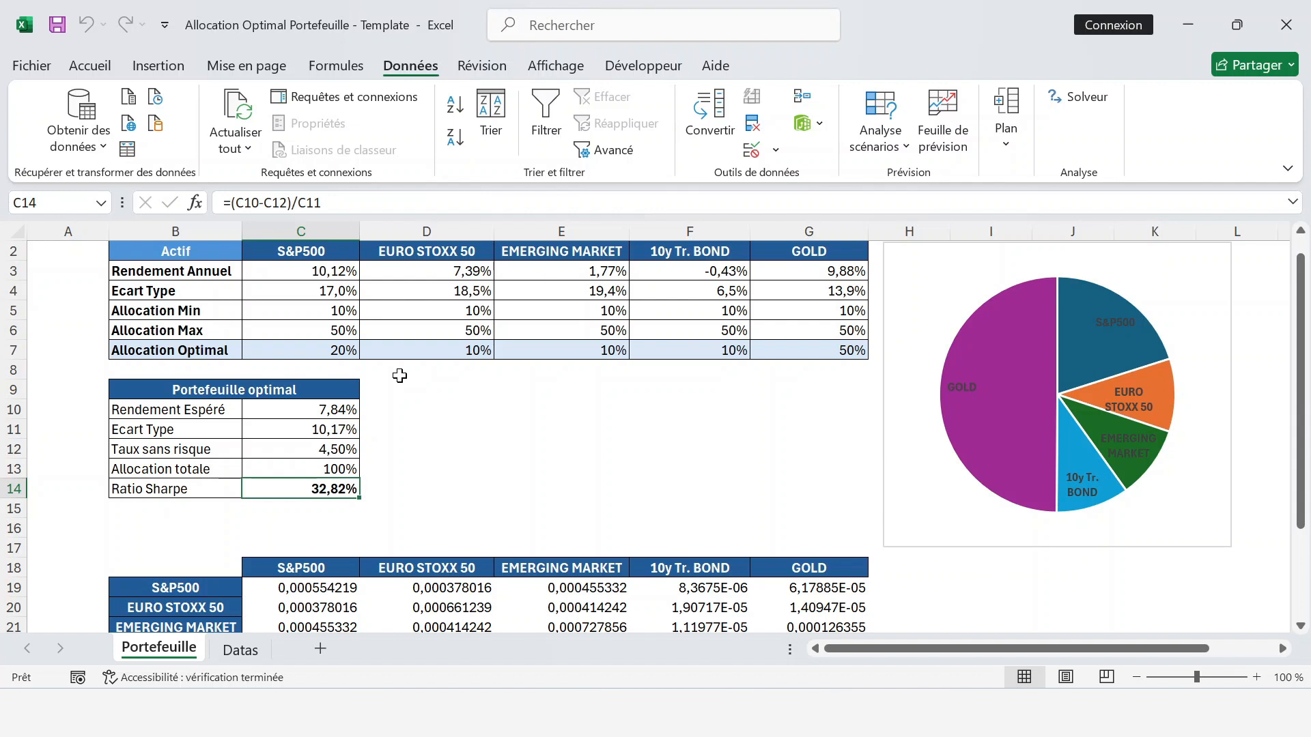
{"action": "left_click", "coordinate": [341, 313]}
{"action": "type", "text": "25"}
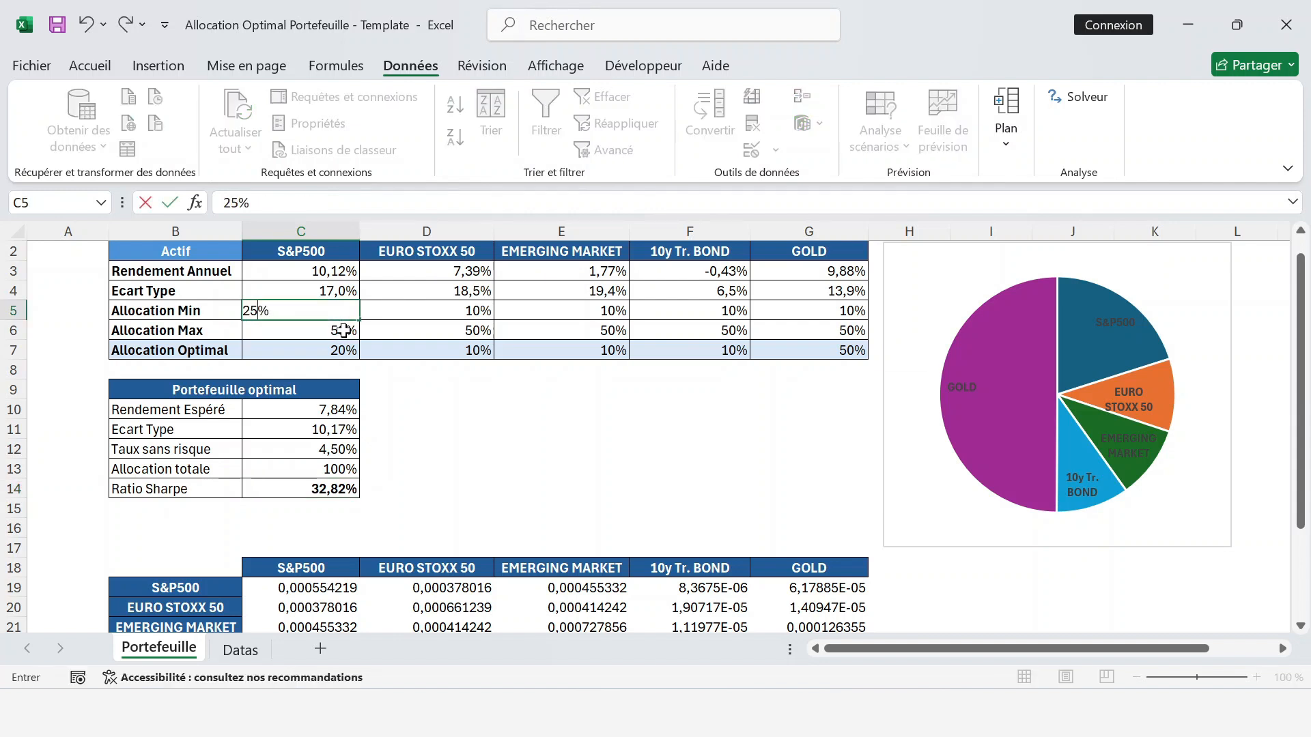
{"action": "key", "text": "Return"}
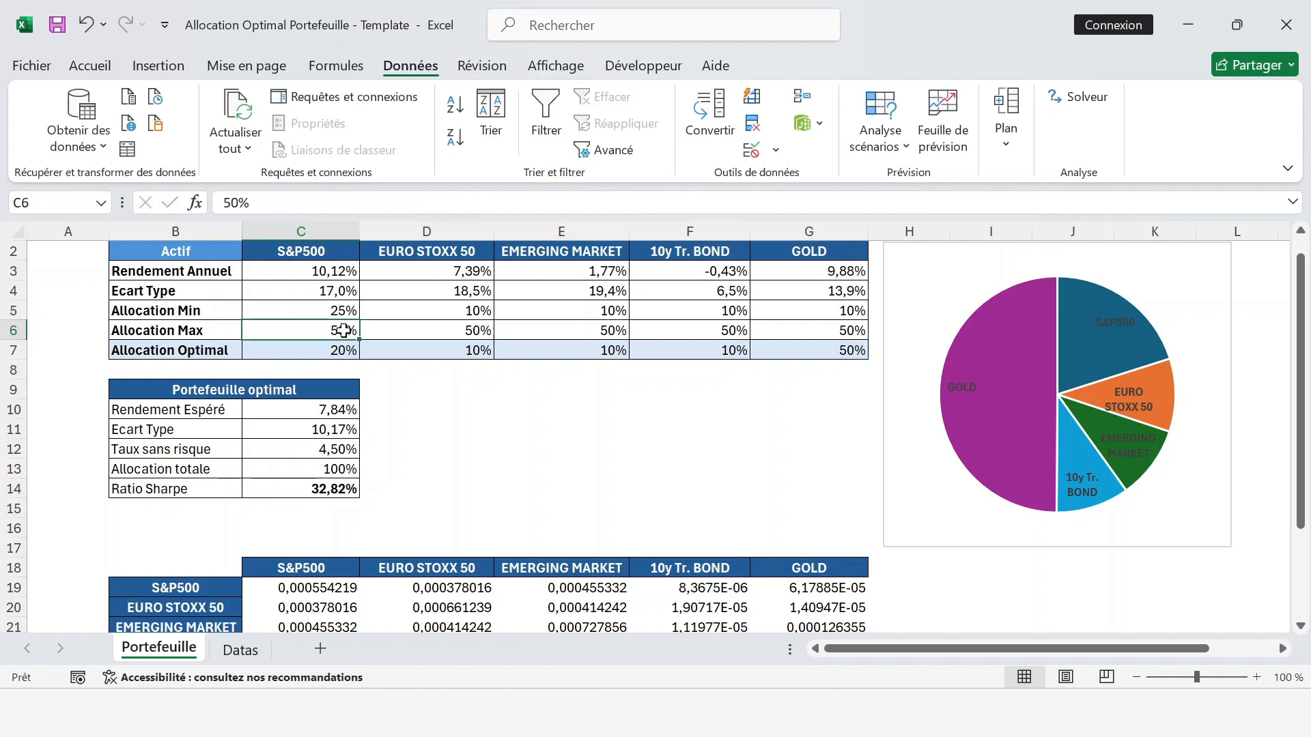
Step: Copy the 25% minimum allocation from C5 across the other assets up to G5
{"action": "key", "text": "Up"}
{"action": "key", "text": "ctrl+c"}
{"action": "key", "text": "shift+Right"}
{"action": "key", "text": "shift+Right"}
{"action": "key", "text": "shift+Right"}
{"action": "key", "text": "shift+Right"}
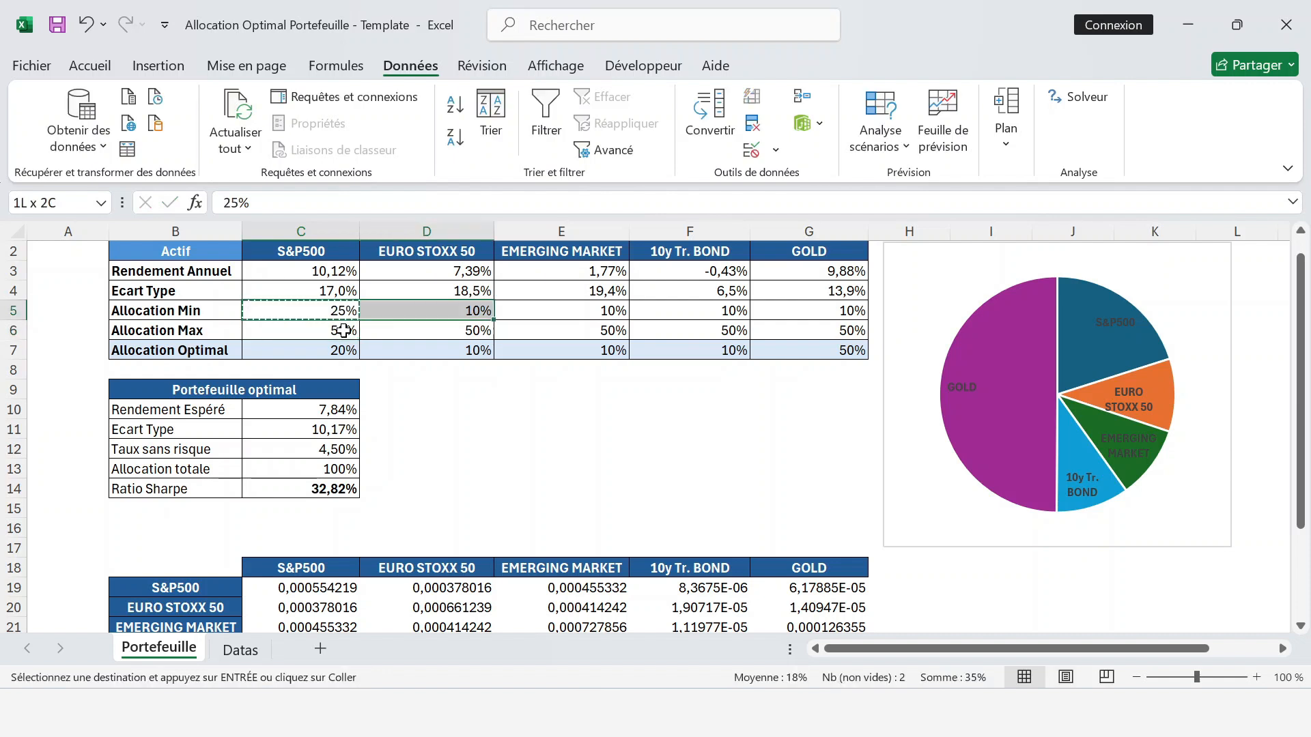
{"action": "key", "text": "ctrl+v"}
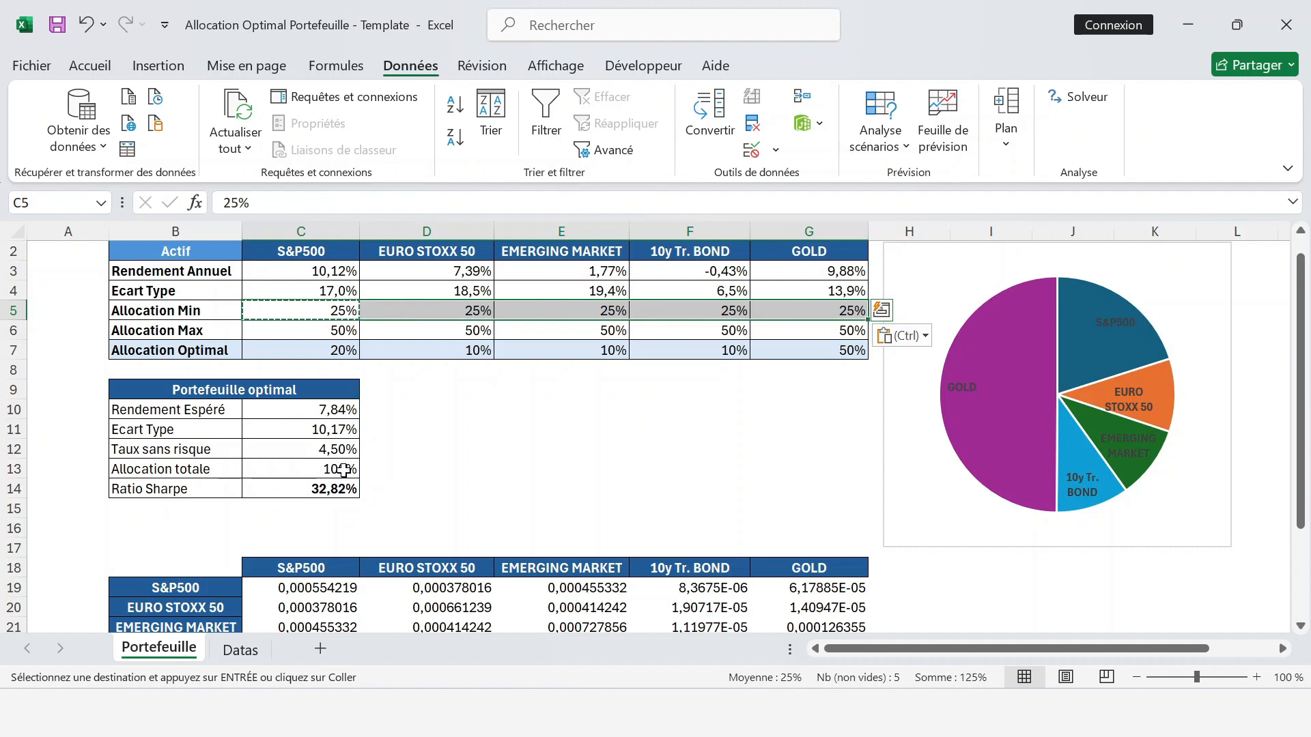
Step: Run the Sharpe ratio maximisation with the 25% minimum allocations, keep the Solveur result, and inspect the total allocation and Sharpe ratio cells
{"action": "left_click", "coordinate": [1086, 97]}
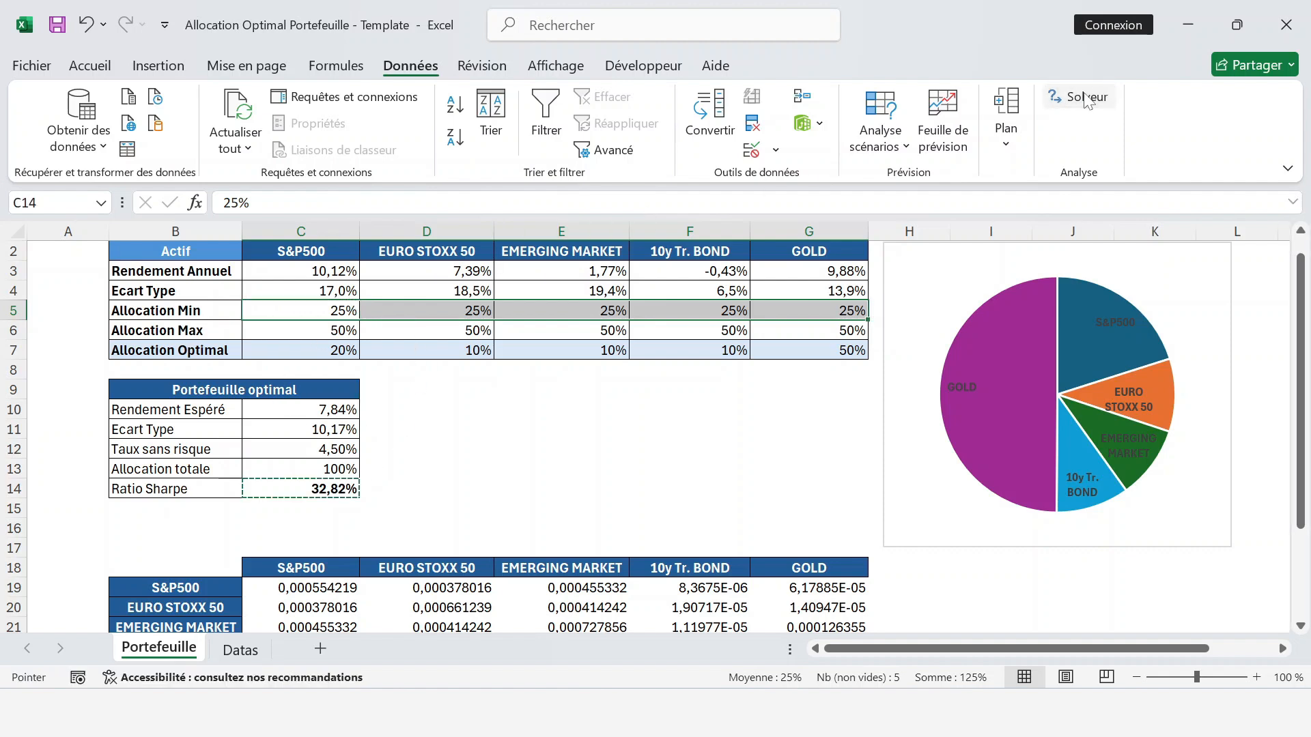
{"action": "left_click", "coordinate": [758, 611]}
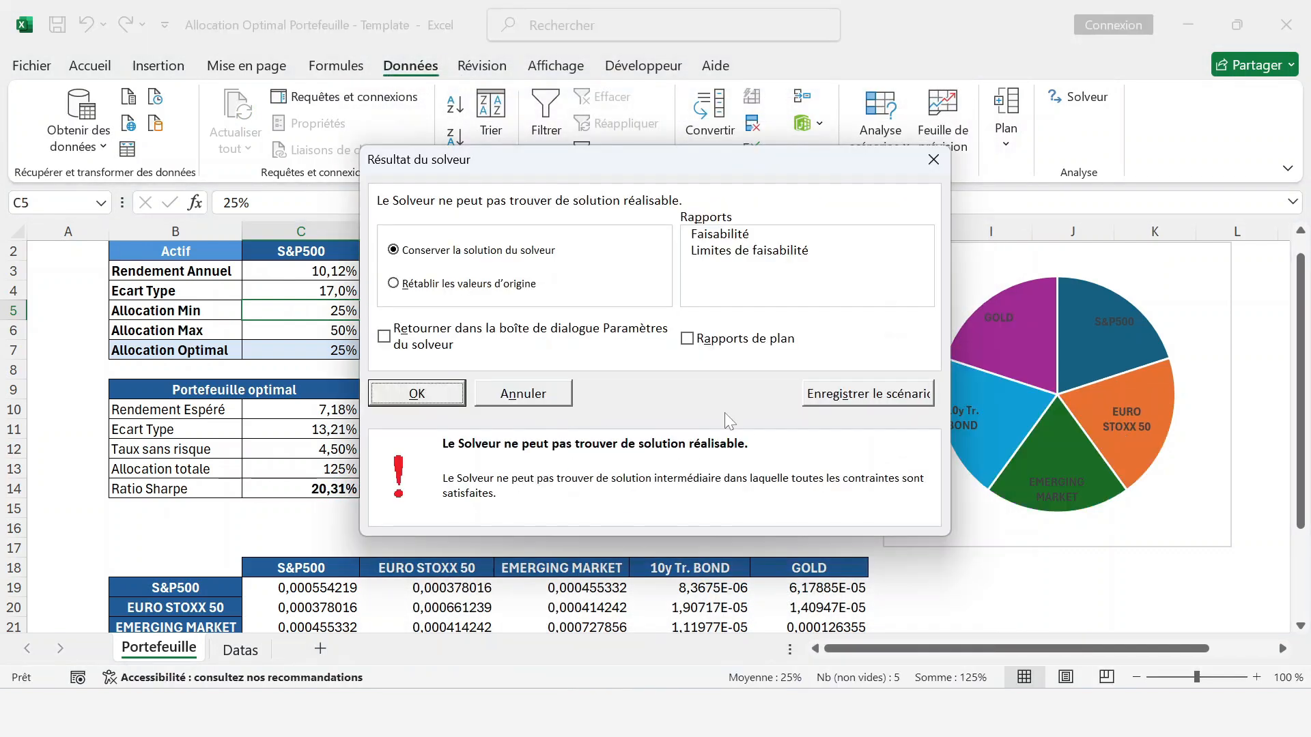
{"action": "left_click", "coordinate": [437, 405]}
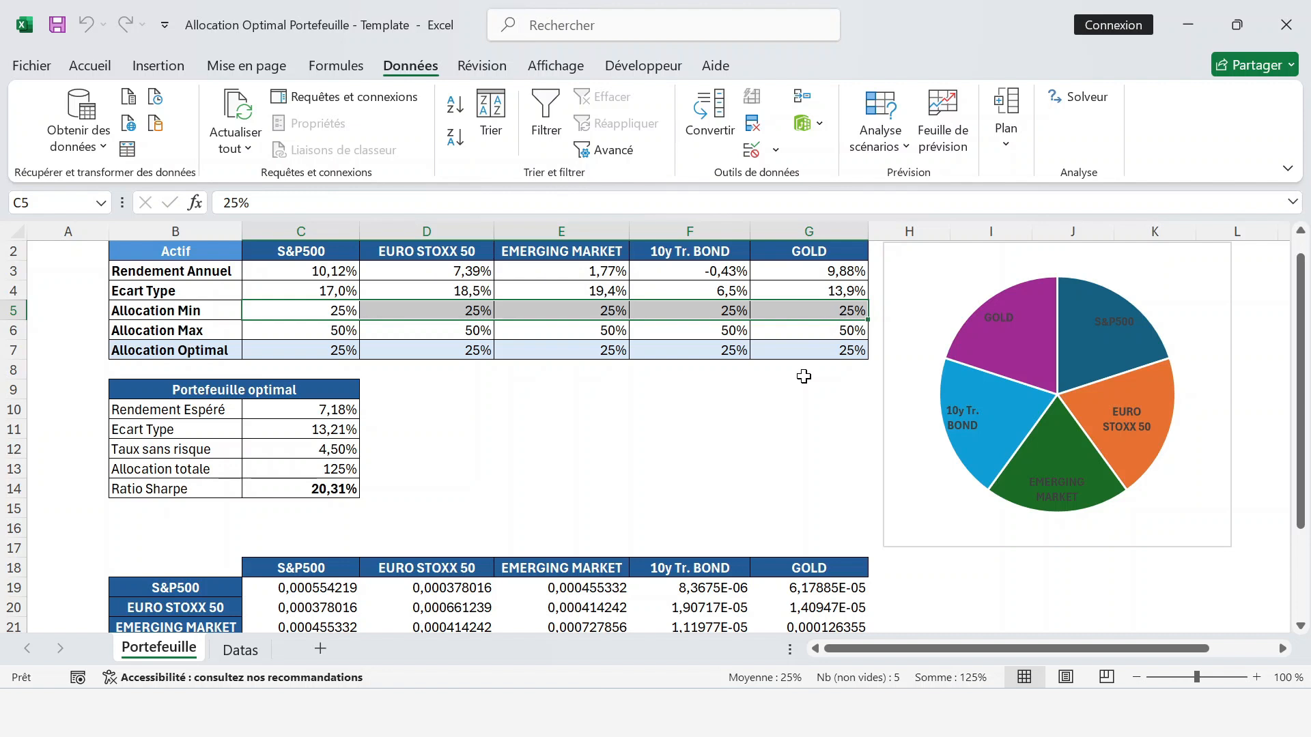
{"action": "left_click", "coordinate": [337, 475]}
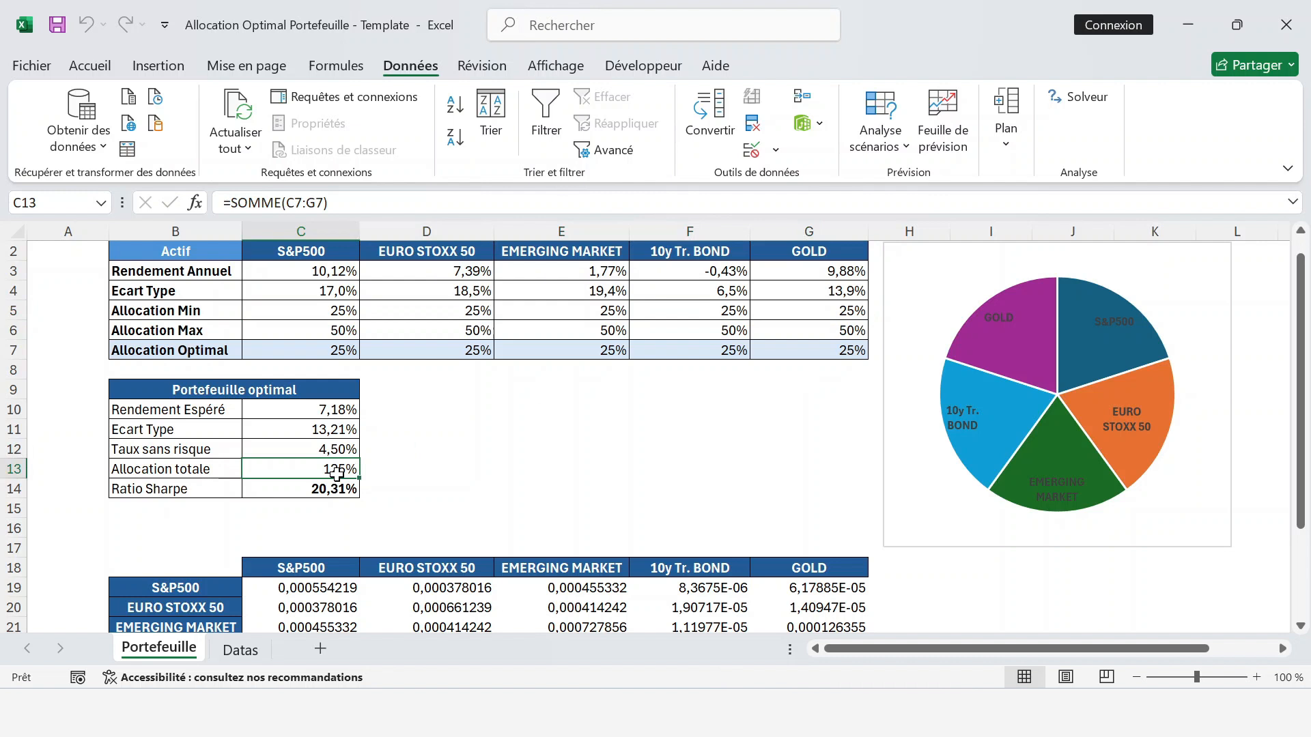
{"action": "left_click", "coordinate": [347, 488]}
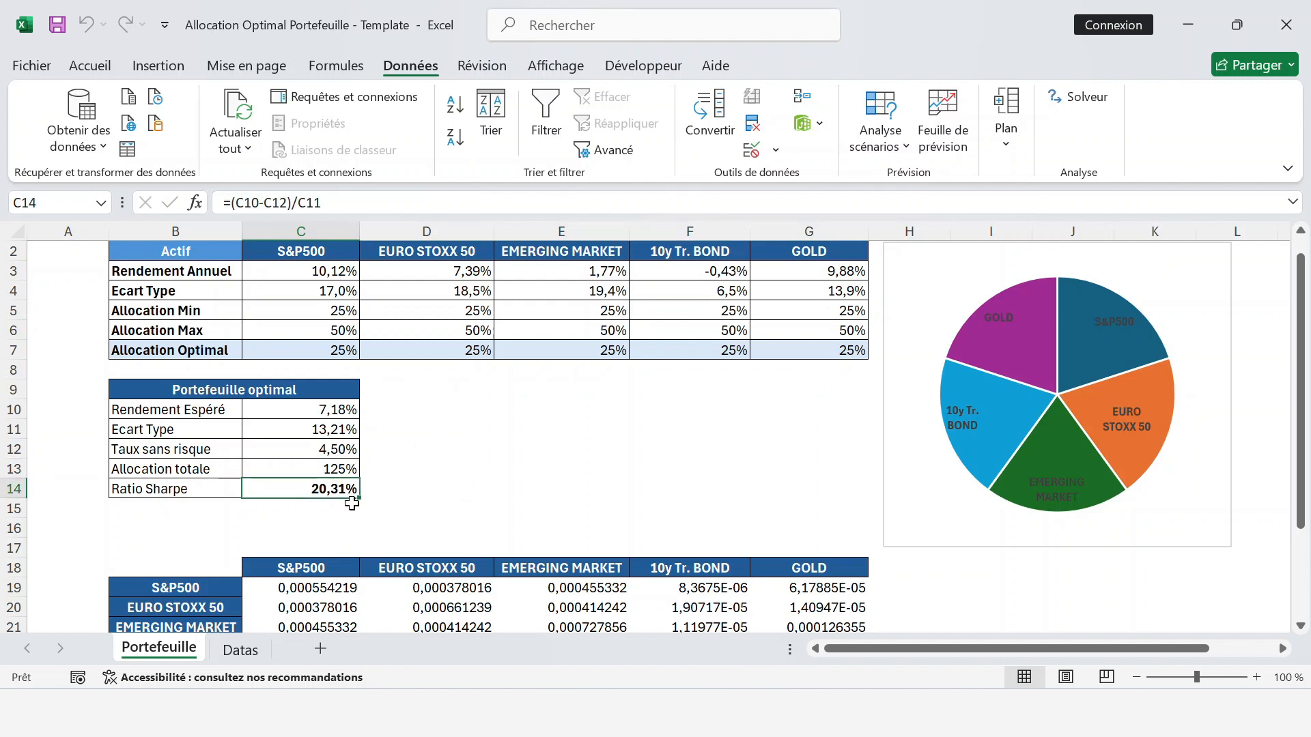
Step: Set the S&P500 minimum allocation in C5 to 15% and copy it across the other assets up to G5
{"action": "left_click", "coordinate": [339, 312]}
{"action": "type", "text": "15"}
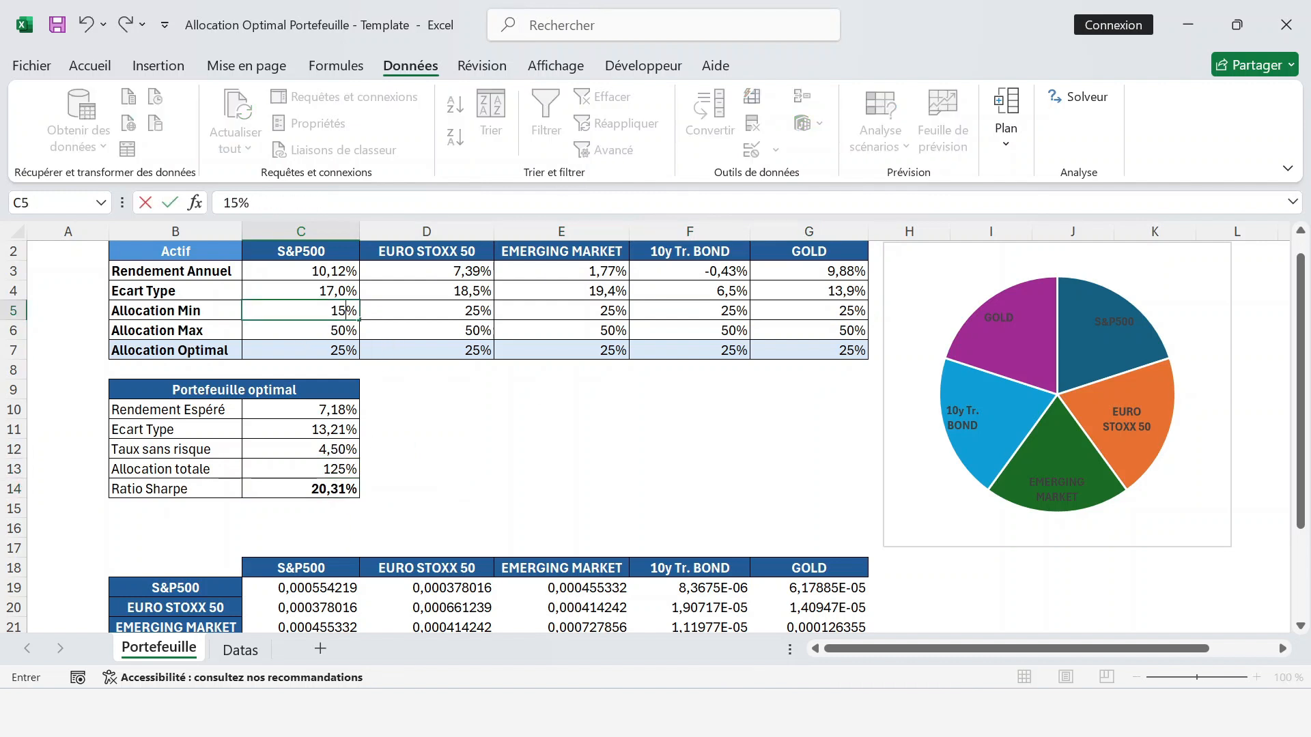
{"action": "key", "text": "Return"}
{"action": "key", "text": "Up"}
{"action": "key", "text": "ctrl+c"}
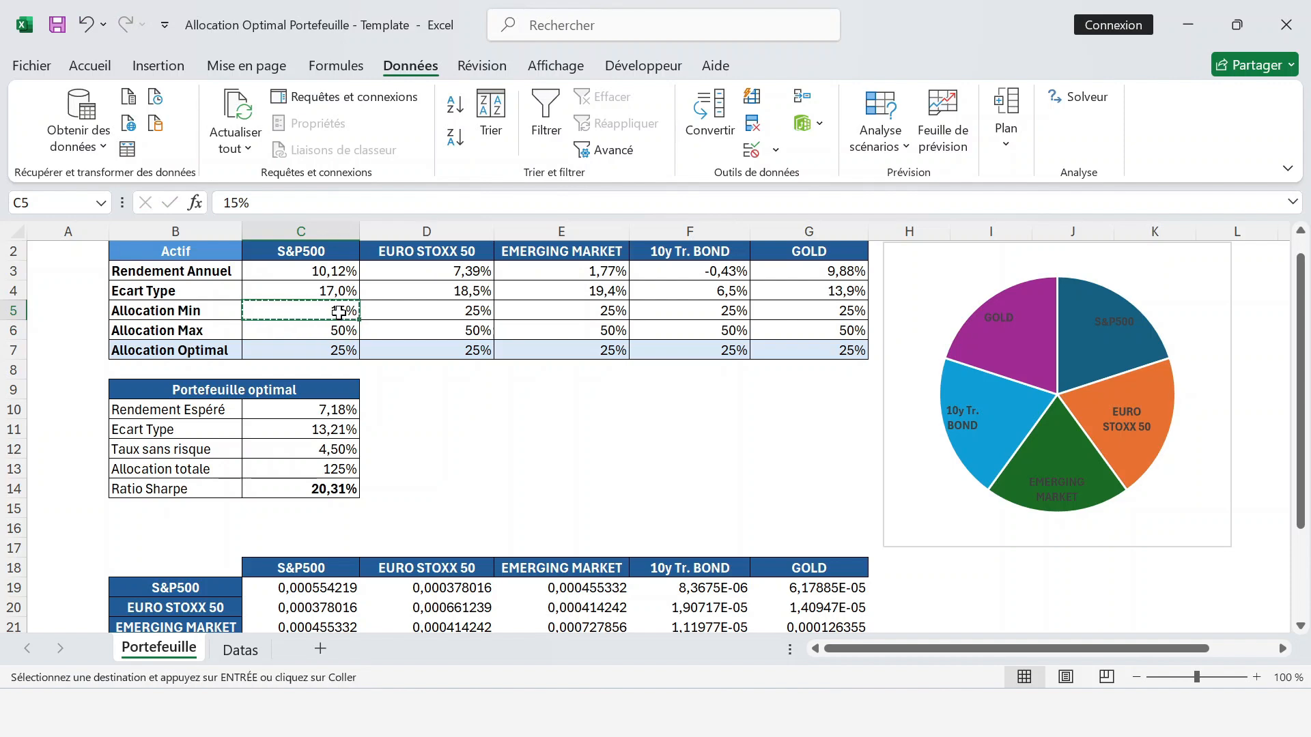
{"action": "key", "text": "ctrl+shift+Right"}
{"action": "key", "text": "ctrl+v"}
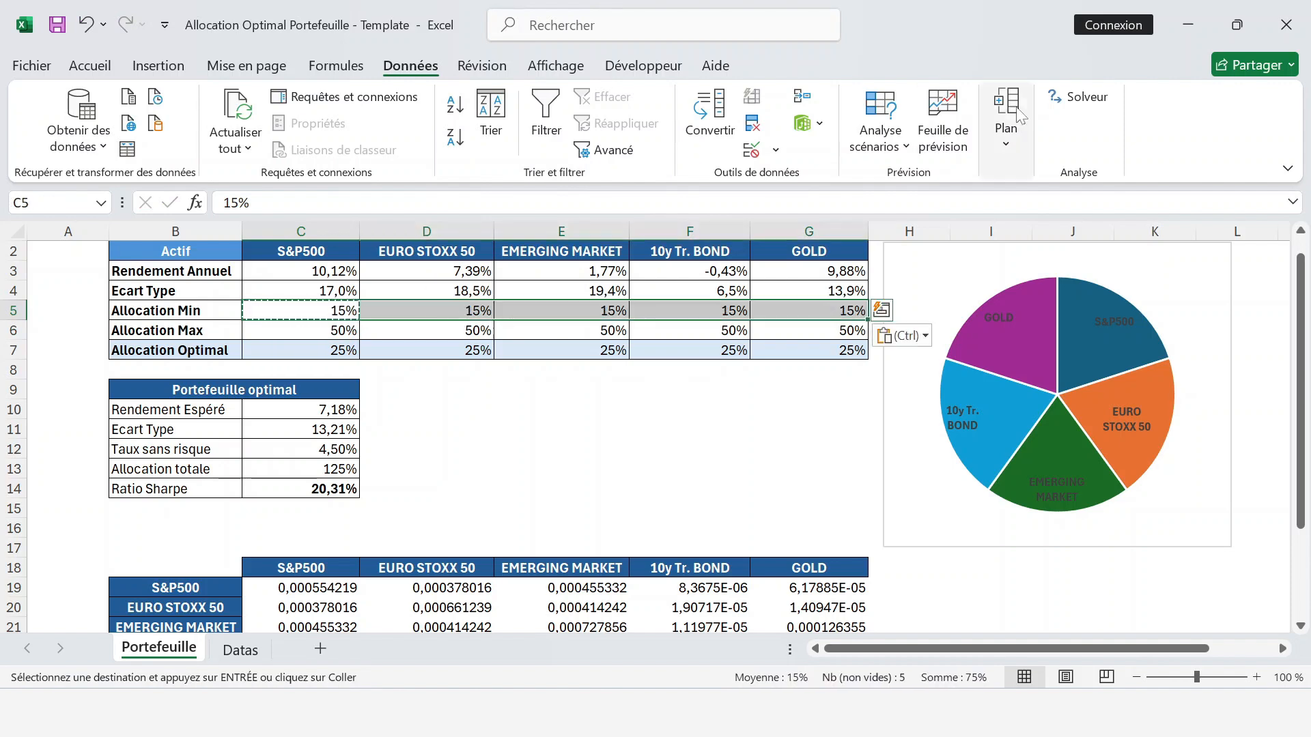
Step: Solve the Sharpe ratio maximisation again with the 15% minimum allocations and keep the Solveur solution
{"action": "left_click", "coordinate": [1078, 97]}
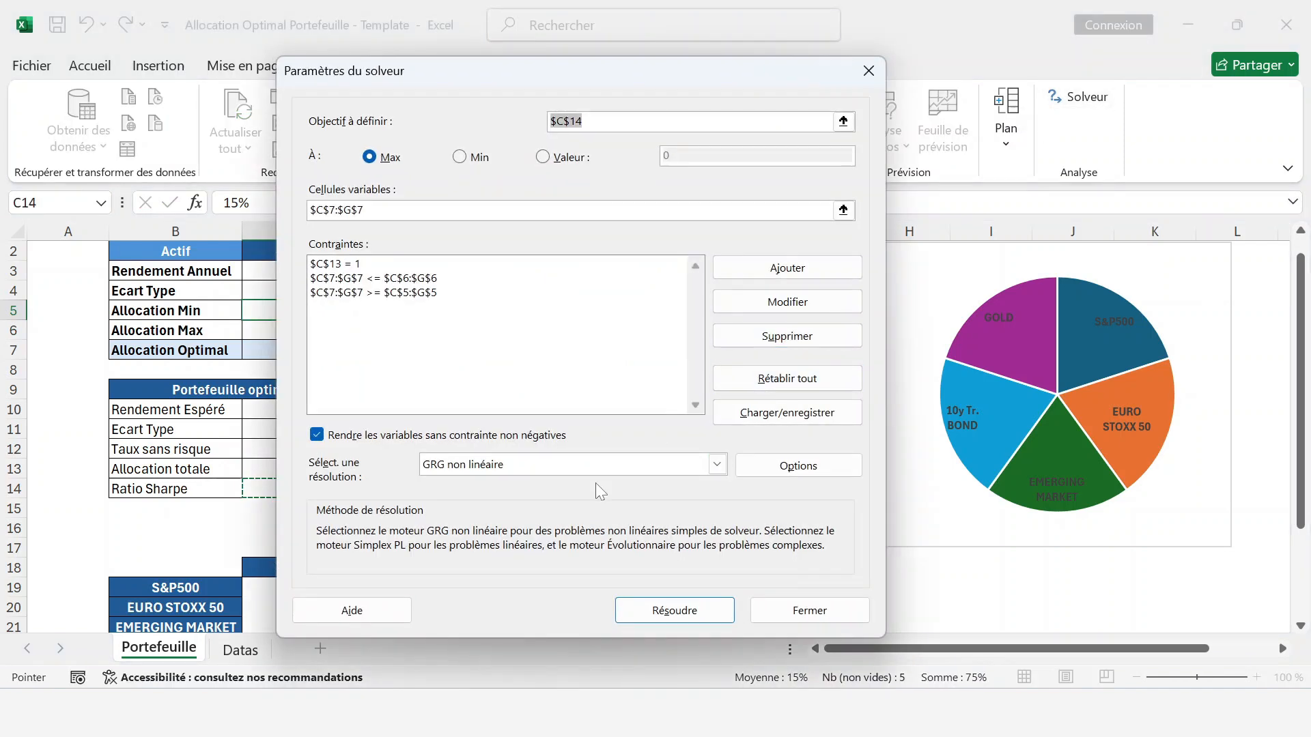
{"action": "left_click", "coordinate": [658, 610]}
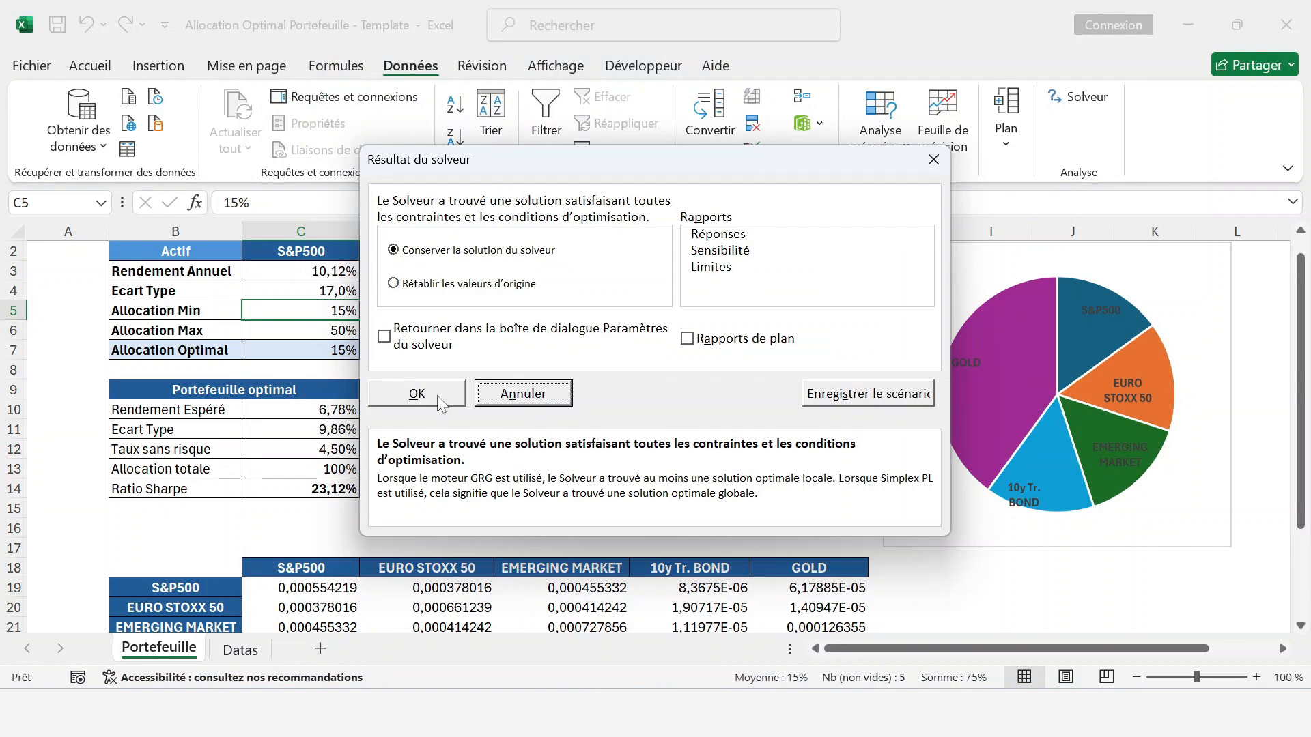
{"action": "left_click", "coordinate": [437, 395]}
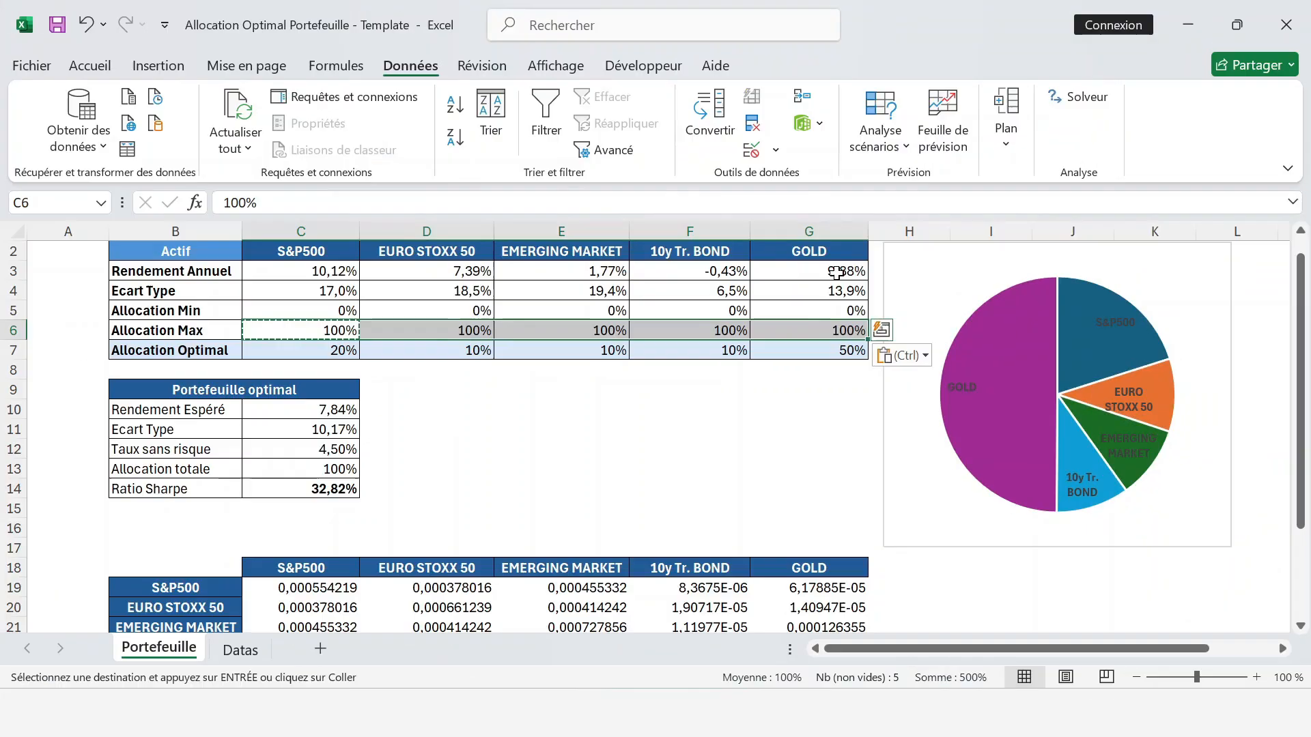
Step: Solve the Sharpe ratio maximisation with 0% minimum and 100% maximum allocations for all assets, keeping the Solveur solution
{"action": "left_click", "coordinate": [1069, 96]}
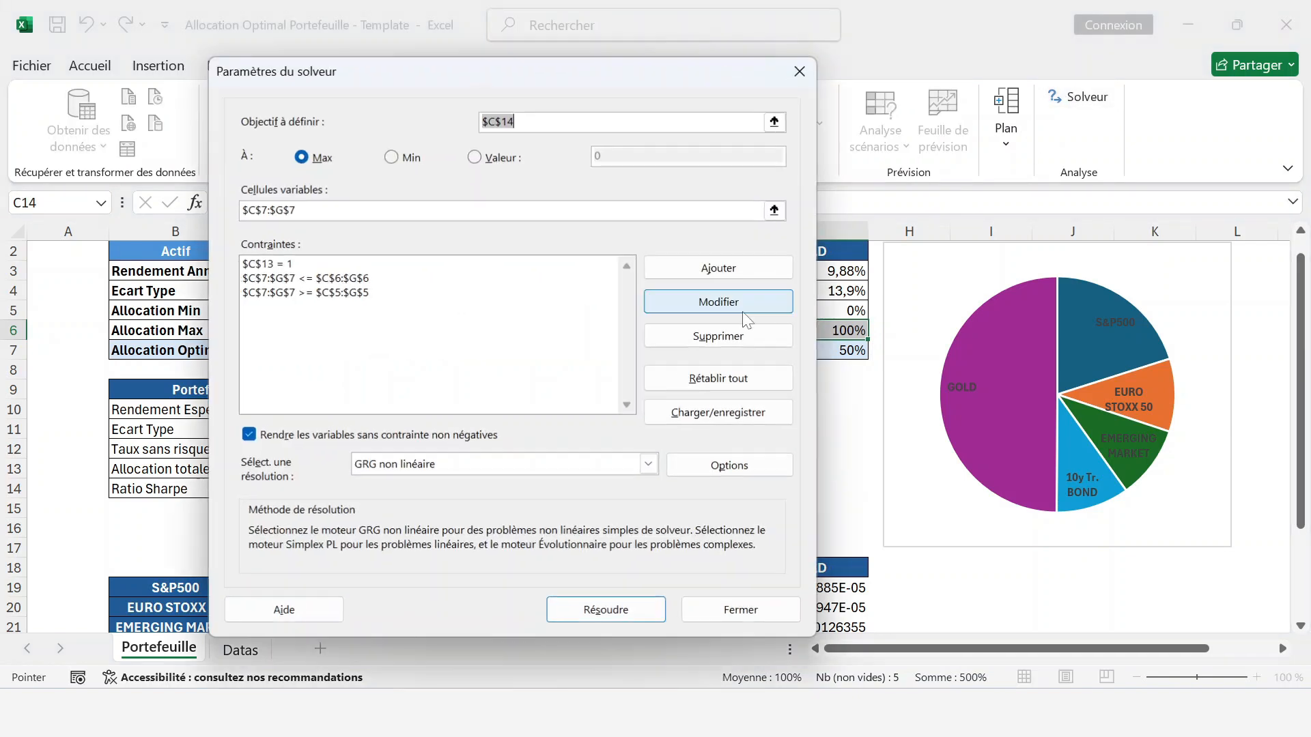
{"action": "left_click", "coordinate": [608, 618]}
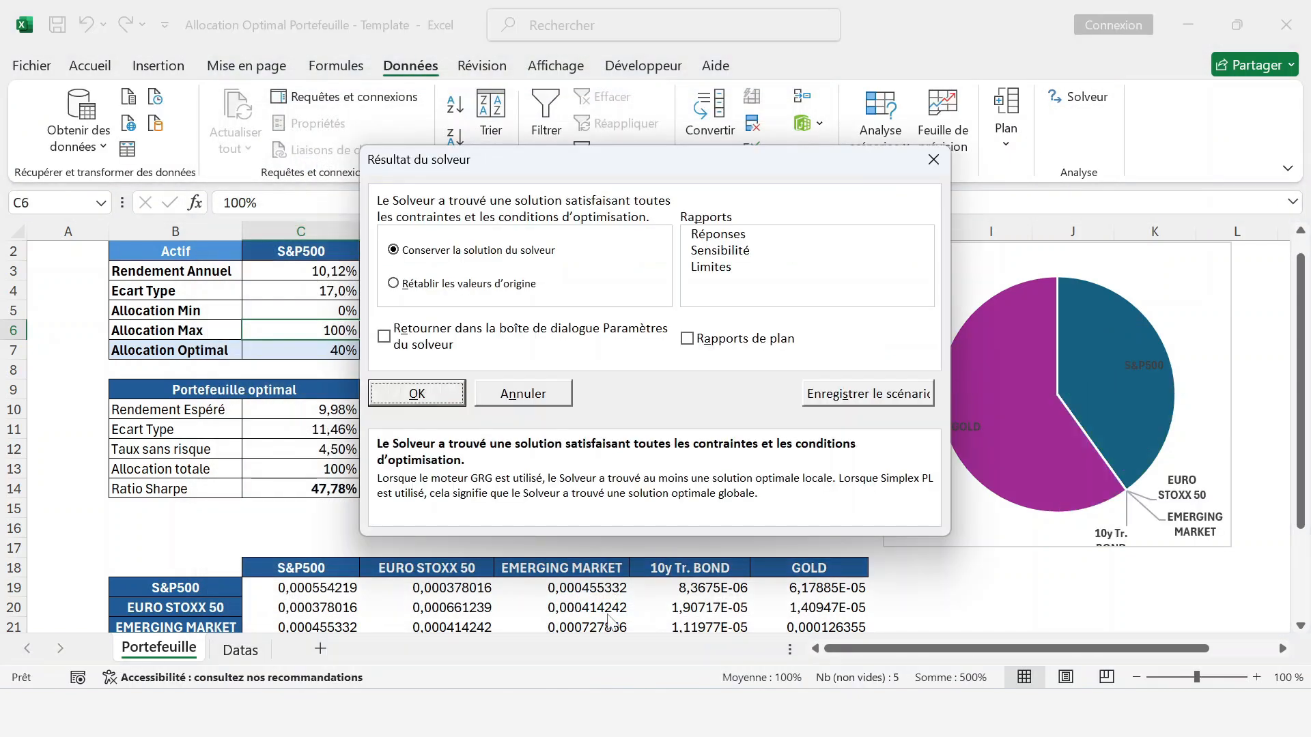
{"action": "left_click", "coordinate": [423, 393]}
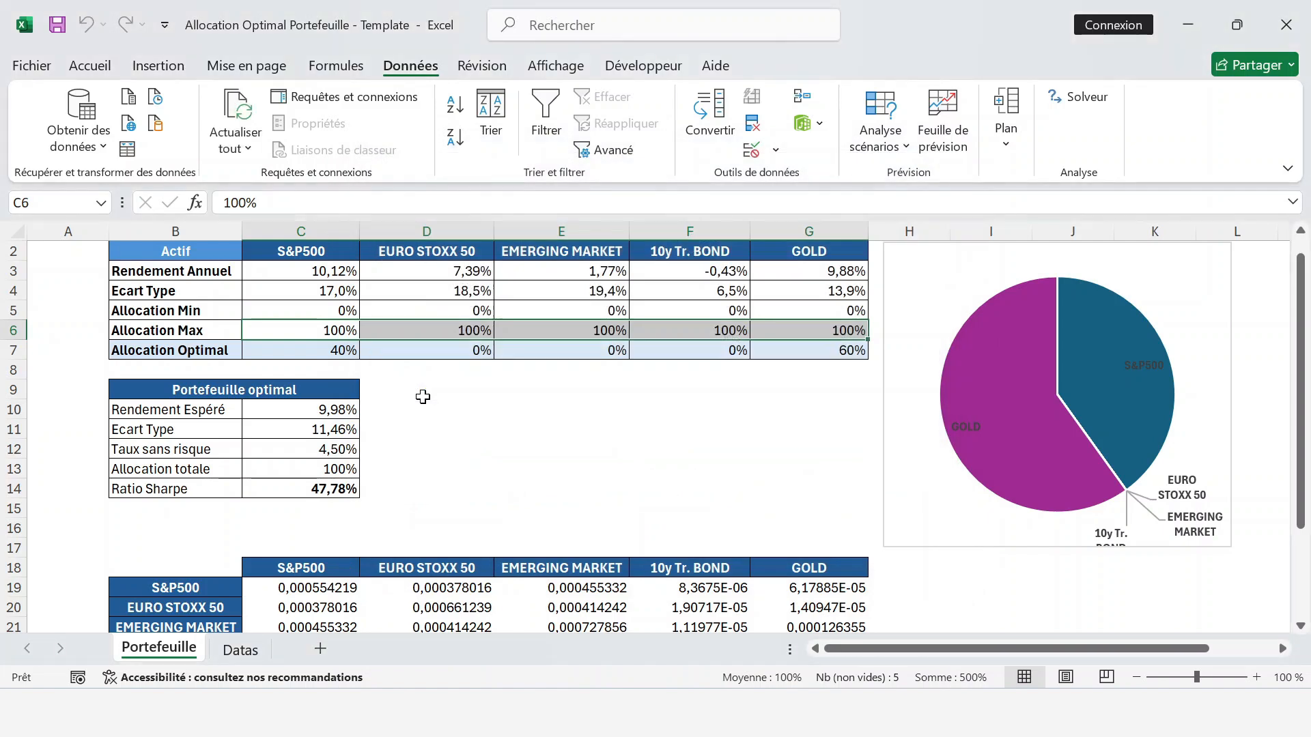